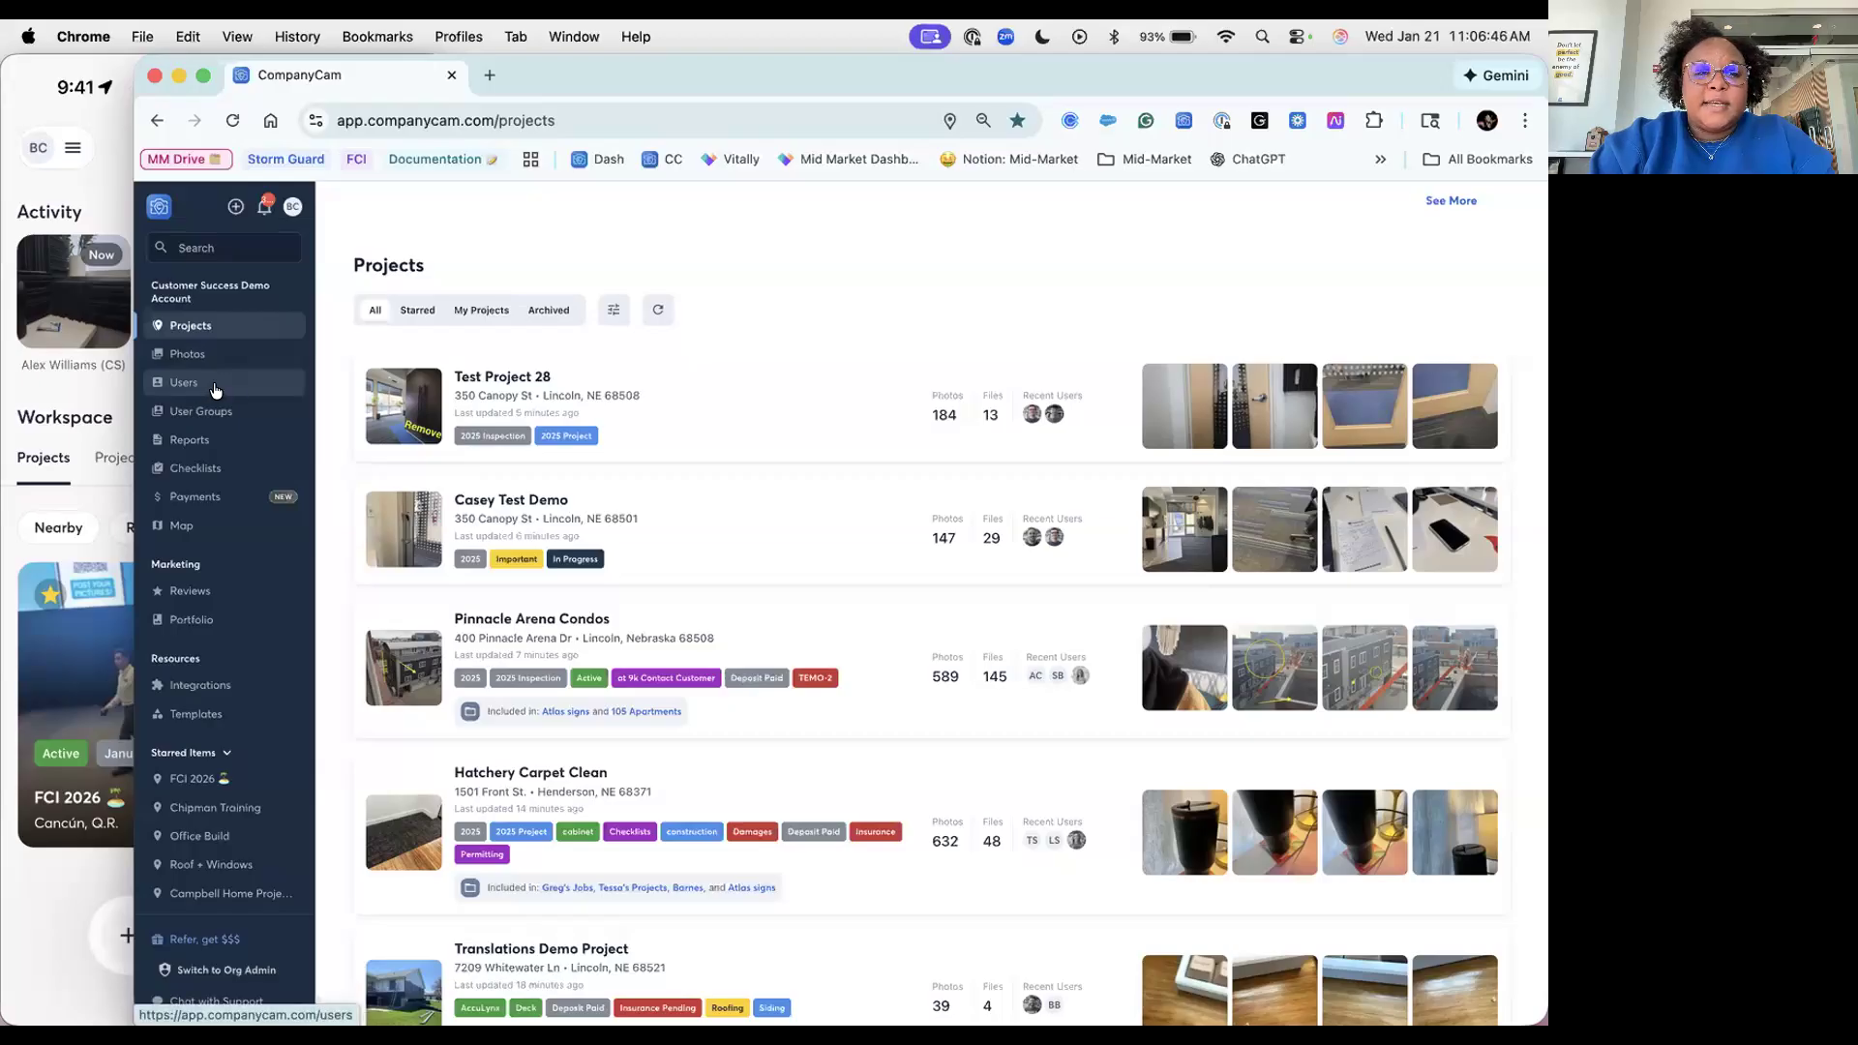
Step: Switch to the Users page listing team members, their roles and latest activity
{"action": "left_click", "coordinate": [215, 386]}
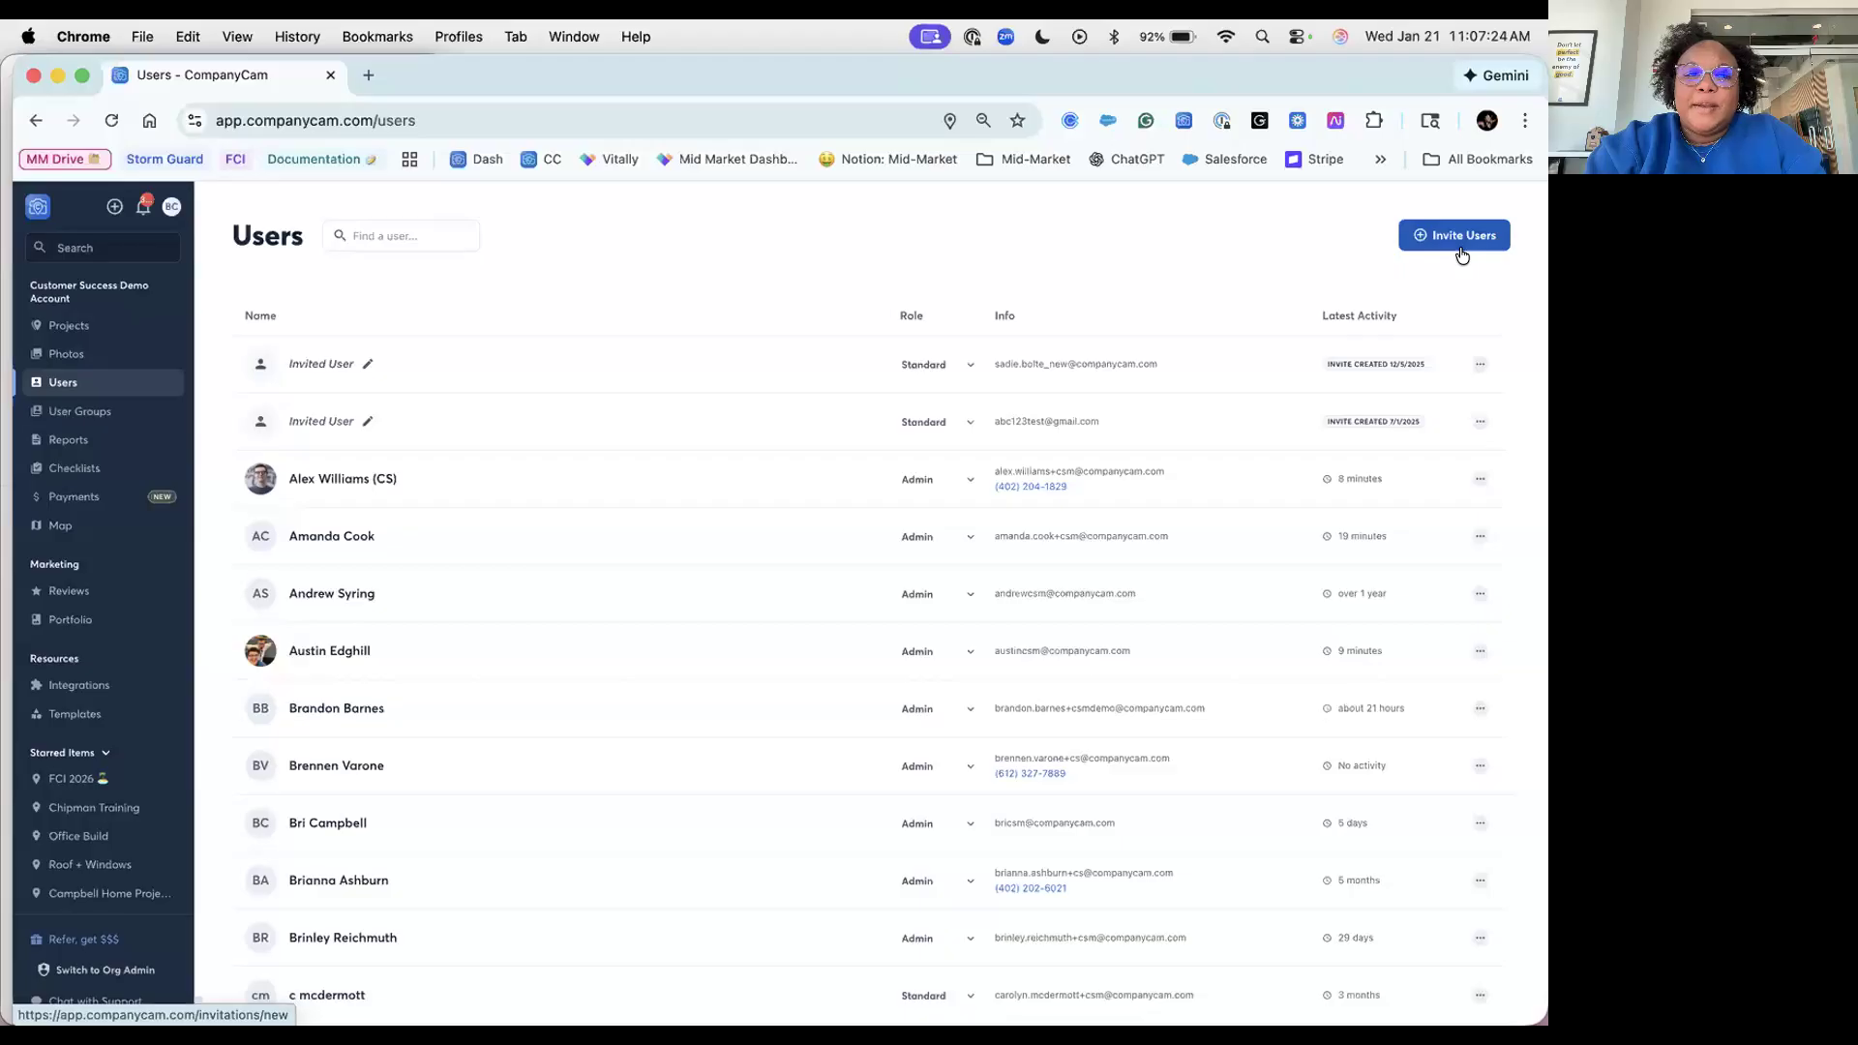
Step: Show the role options for the first pending Standard invitation
{"action": "left_click", "coordinate": [968, 368]}
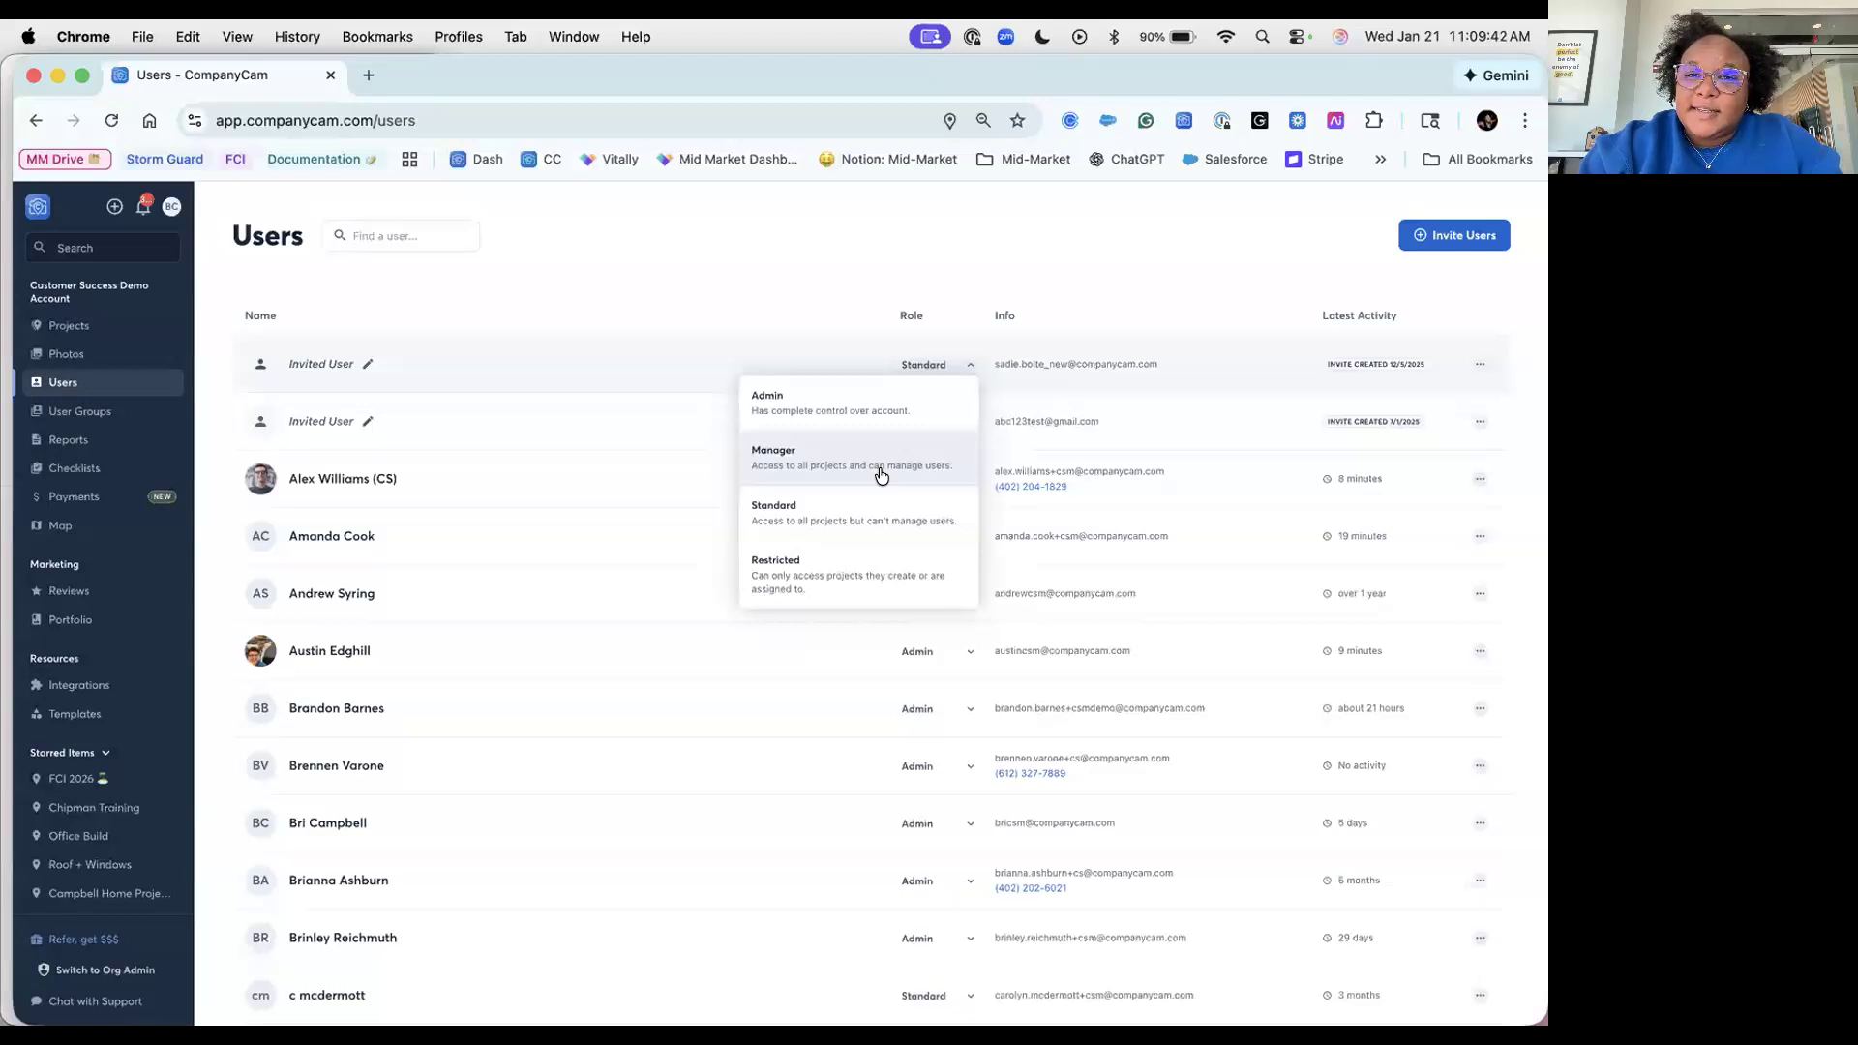
Step: Dismiss the role list leaving Standard unchanged, and return to Projects
{"action": "left_click", "coordinate": [1062, 276]}
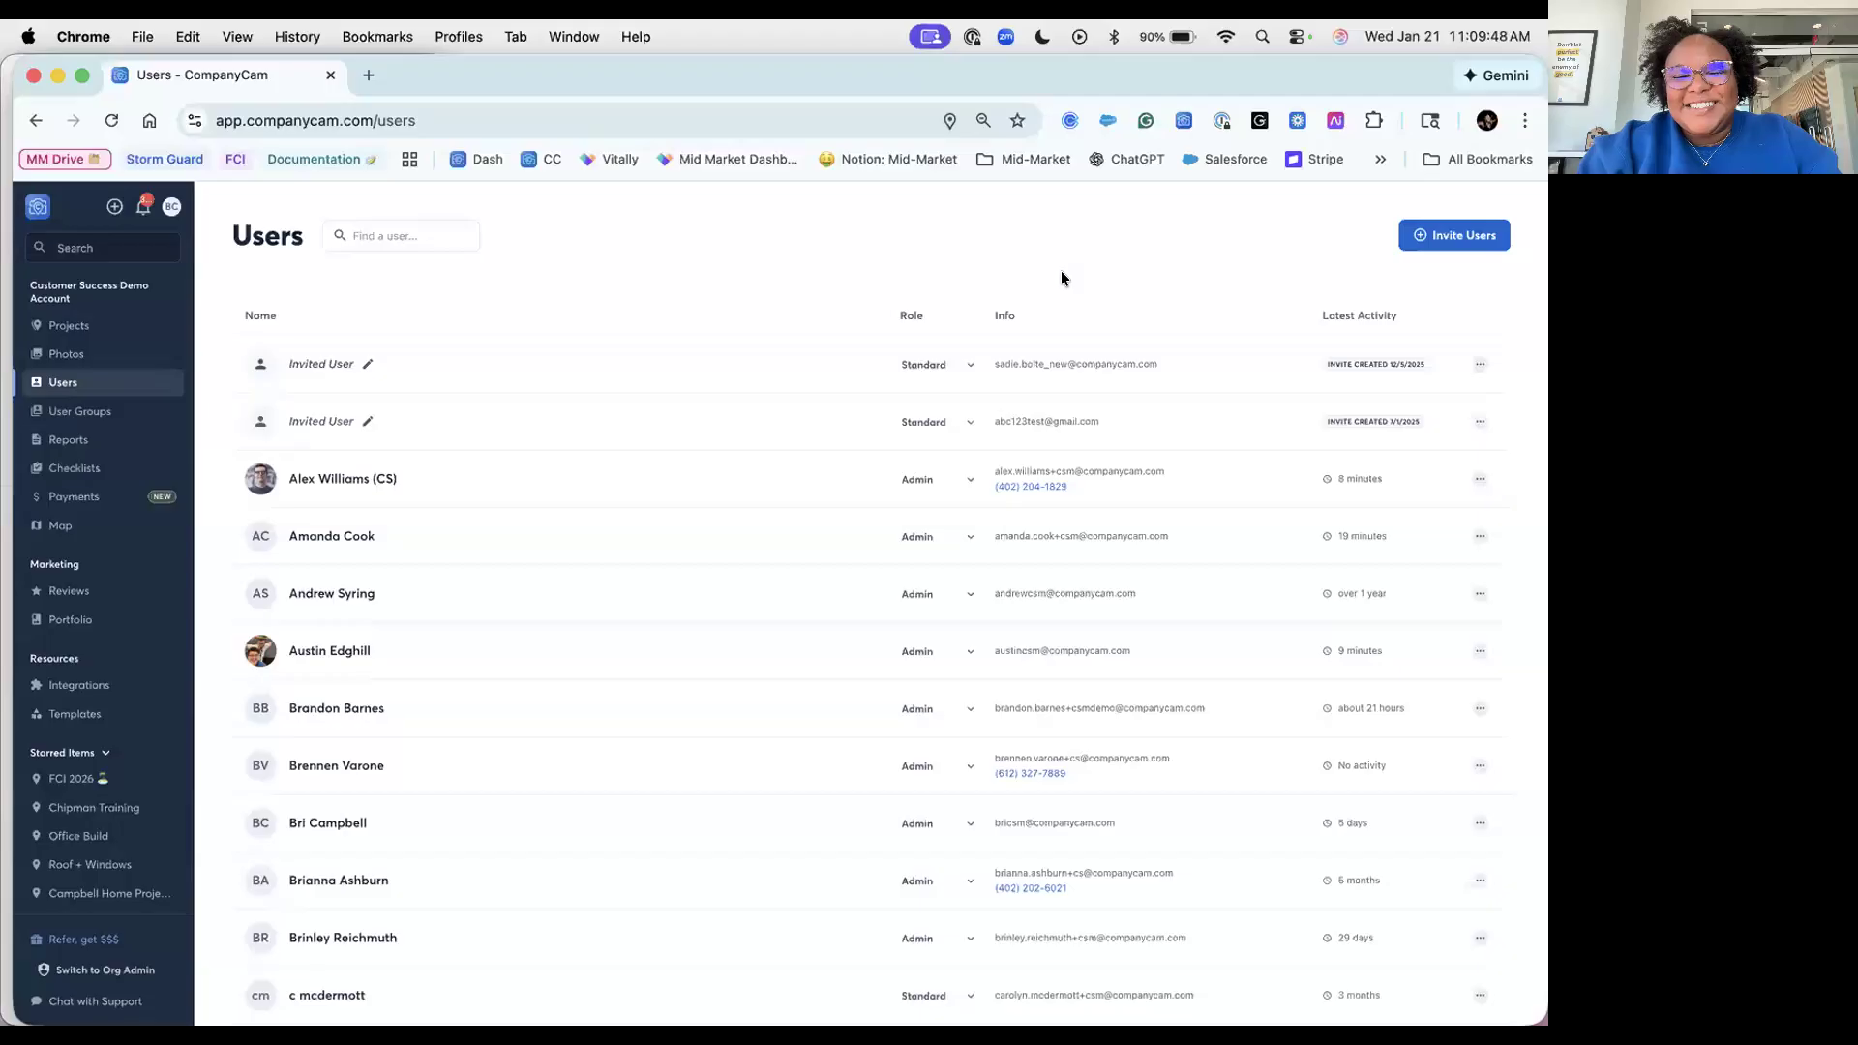
{"action": "left_click", "coordinate": [117, 339]}
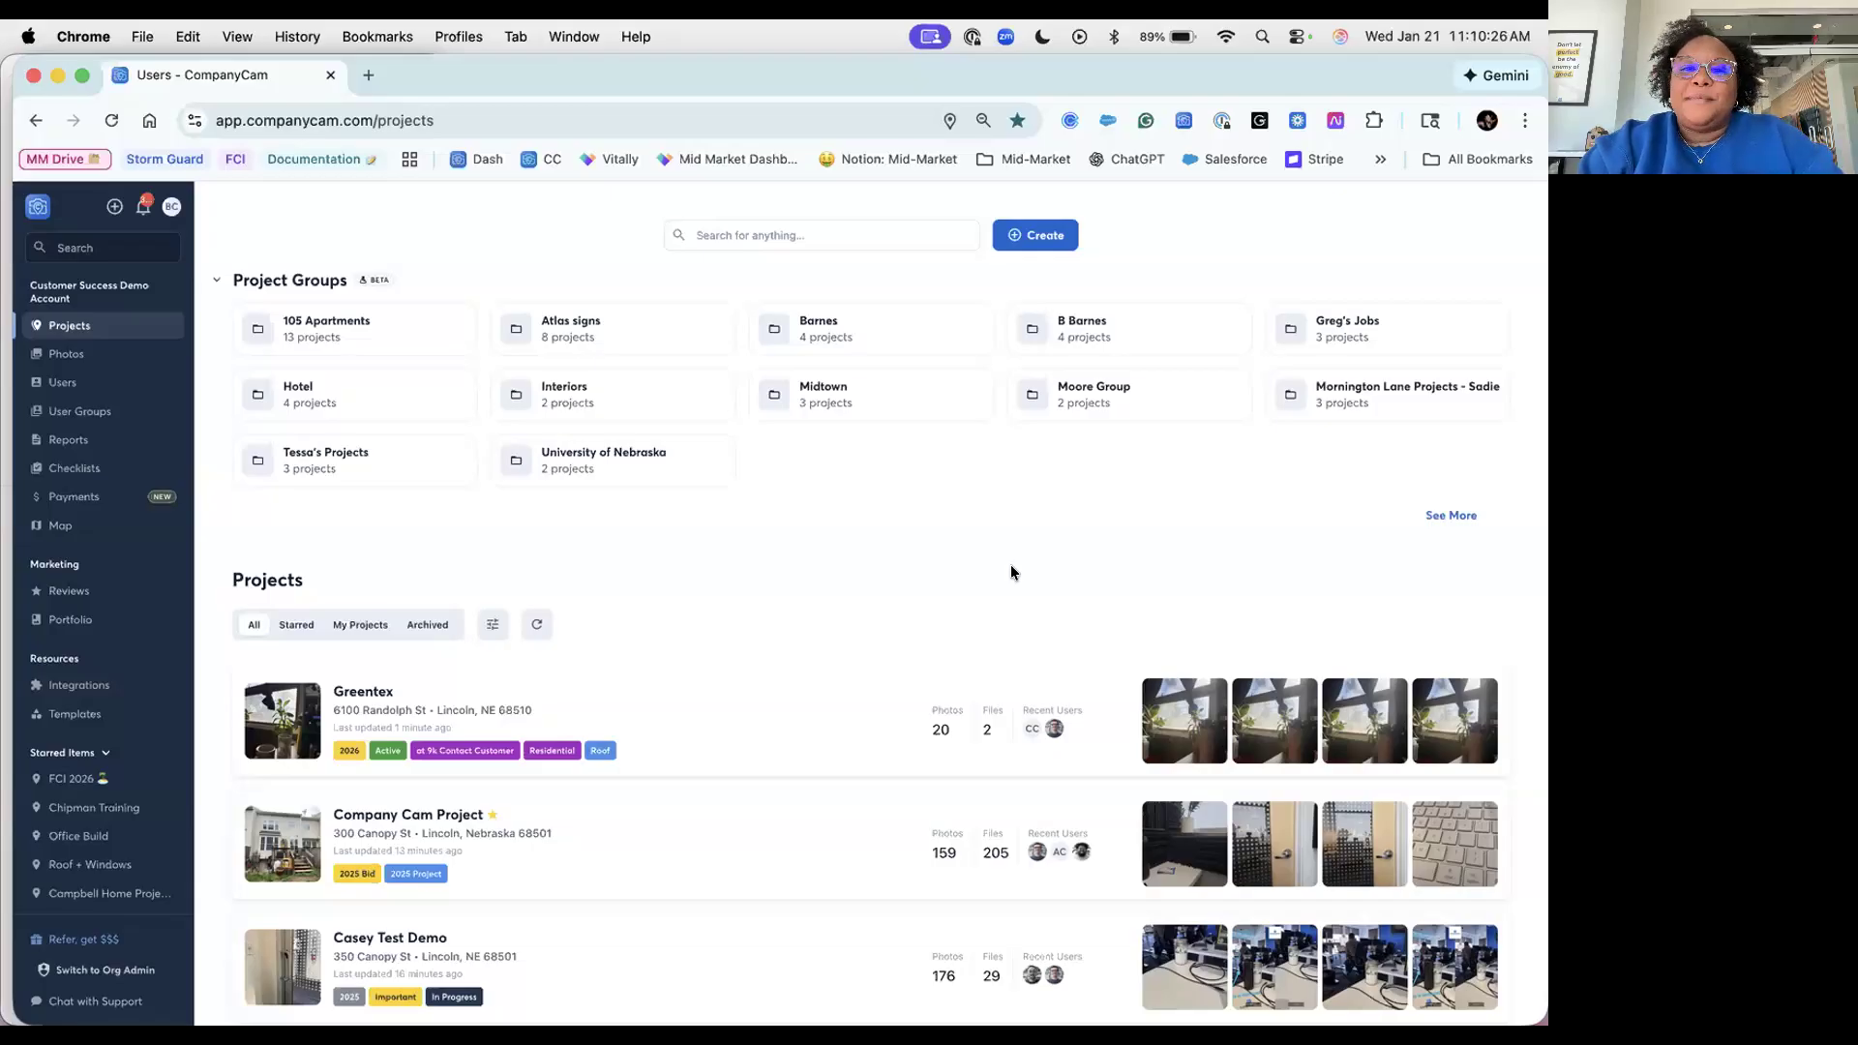
Step: Start a new project from the Create menu
{"action": "left_click", "coordinate": [1042, 233]}
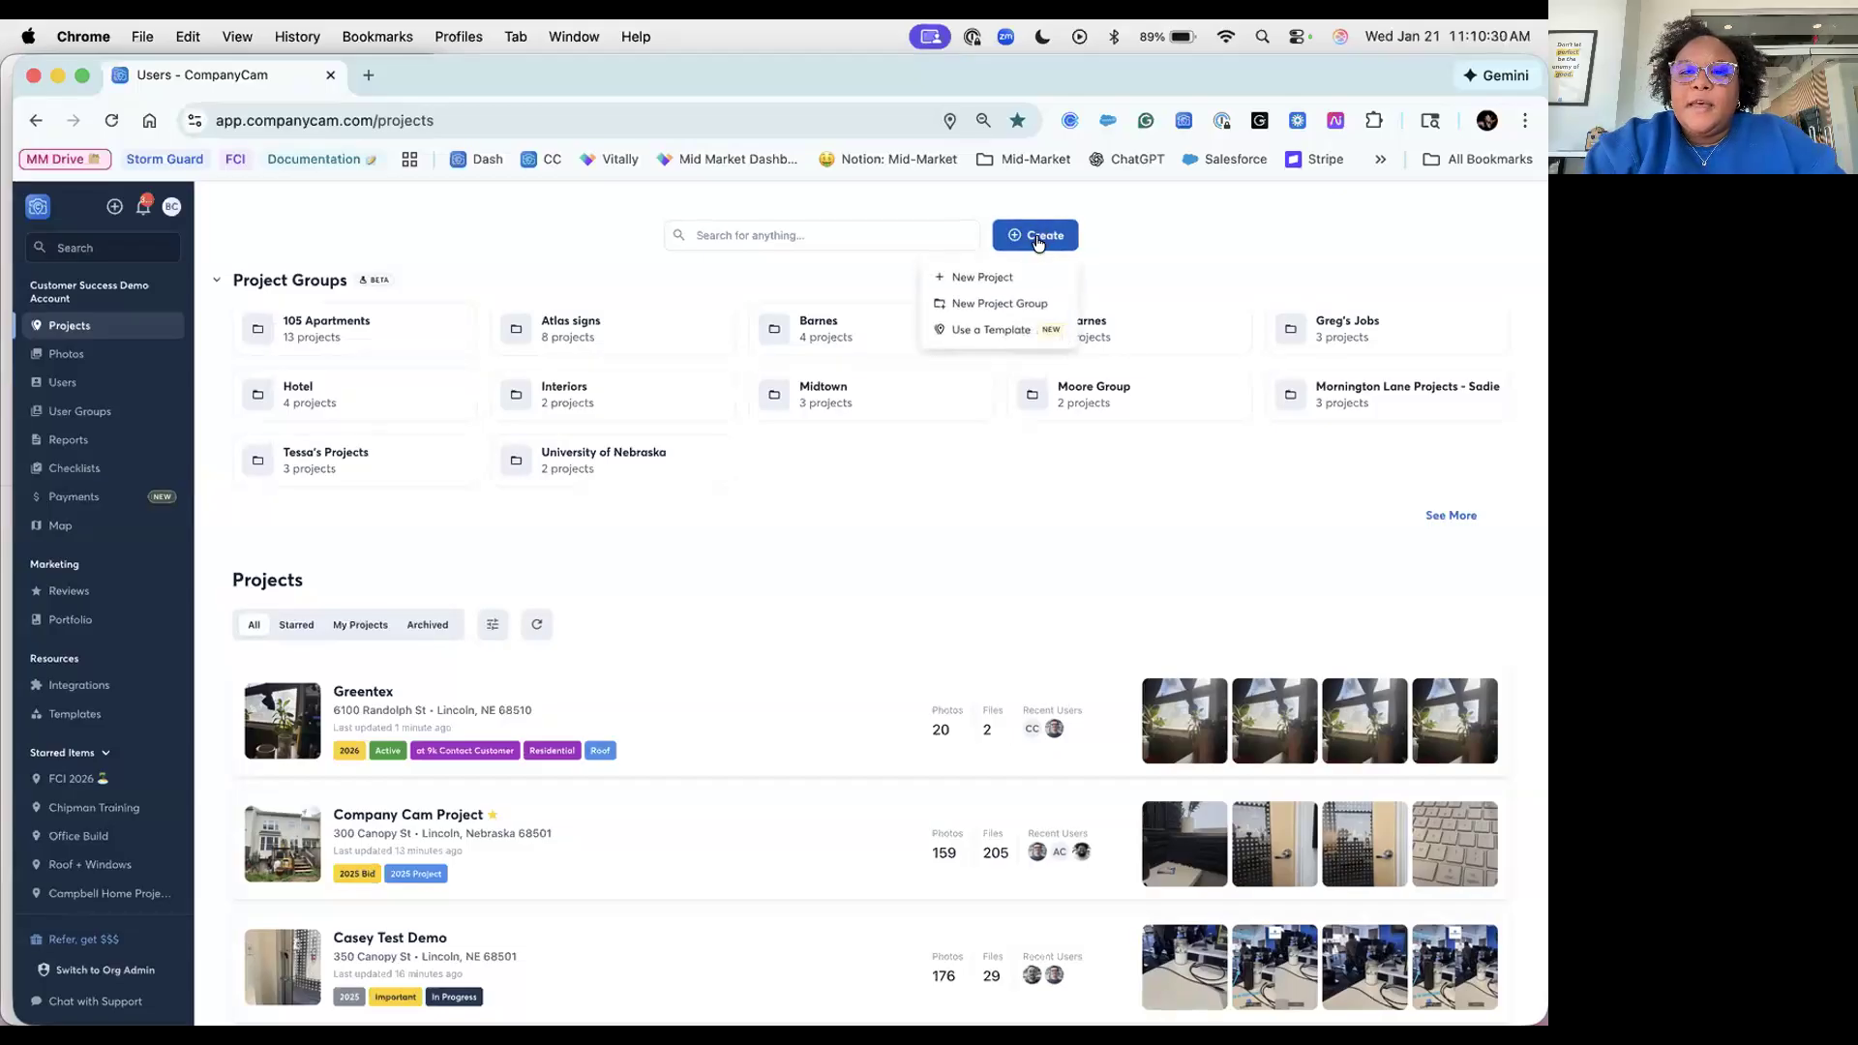
{"action": "left_click", "coordinate": [1014, 278]}
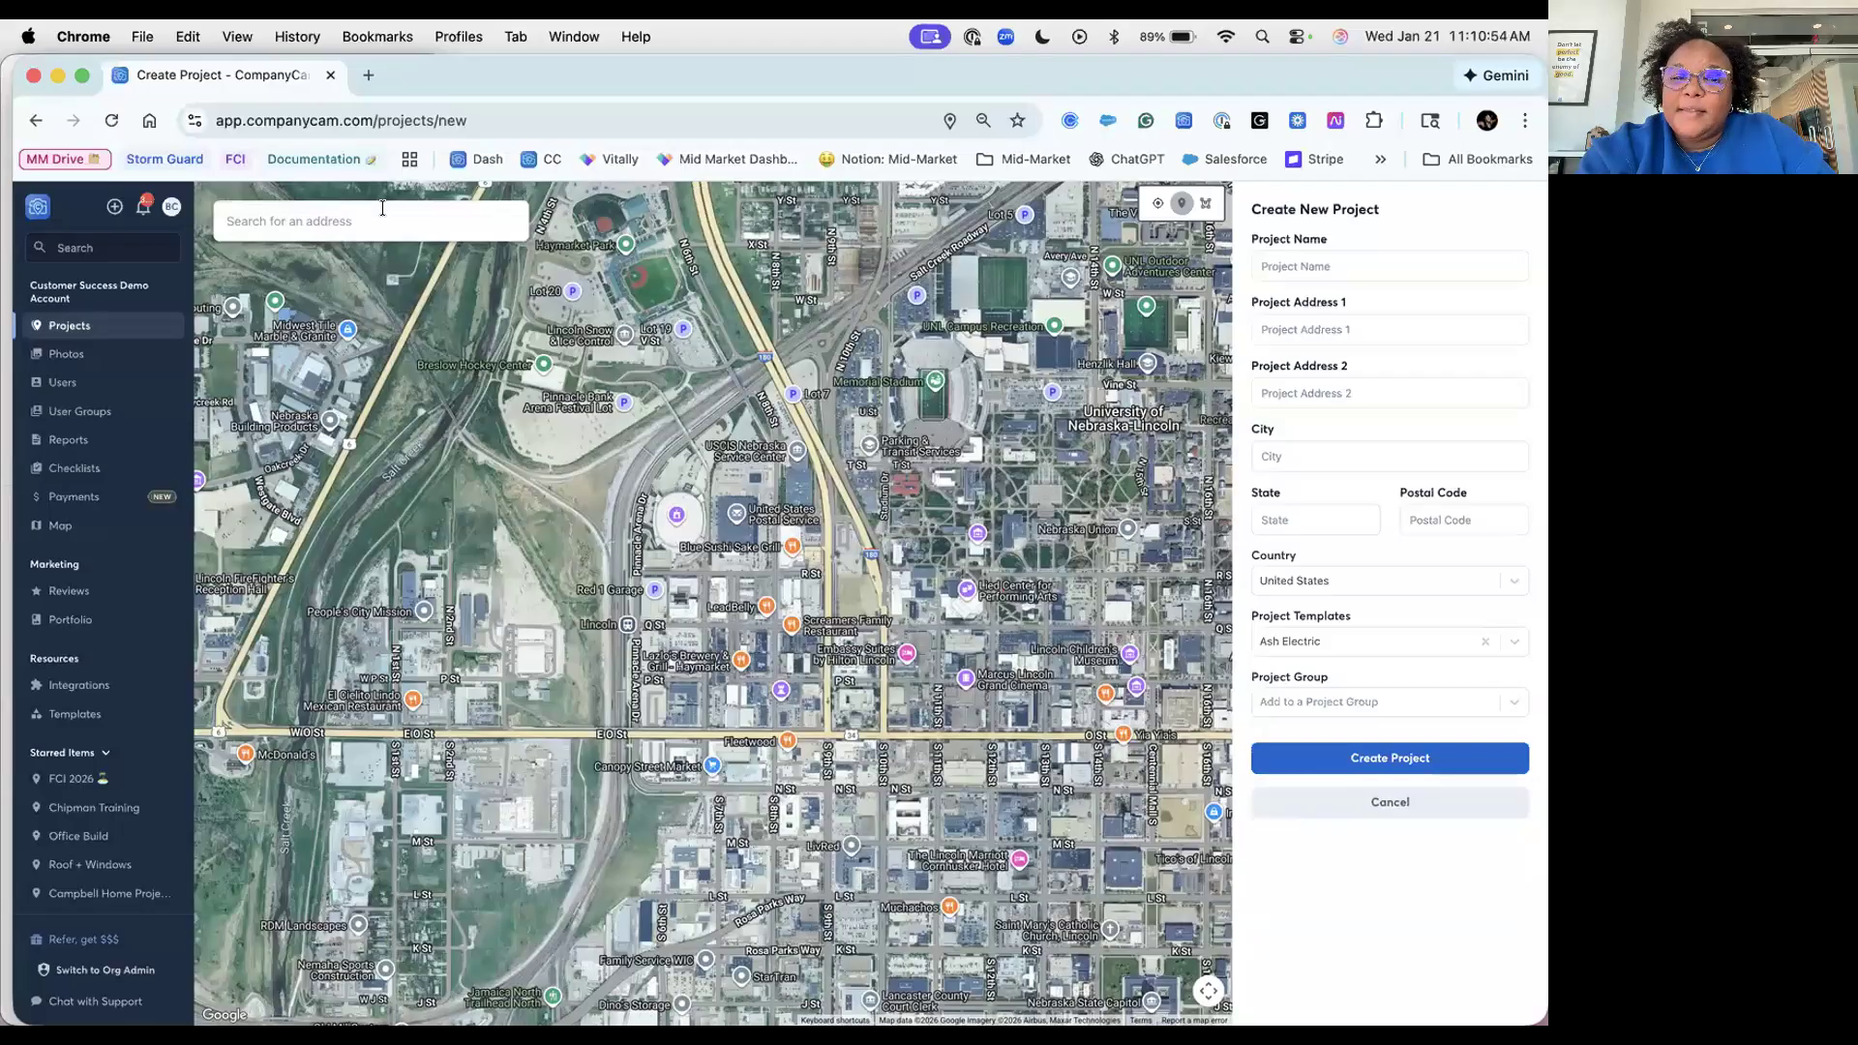
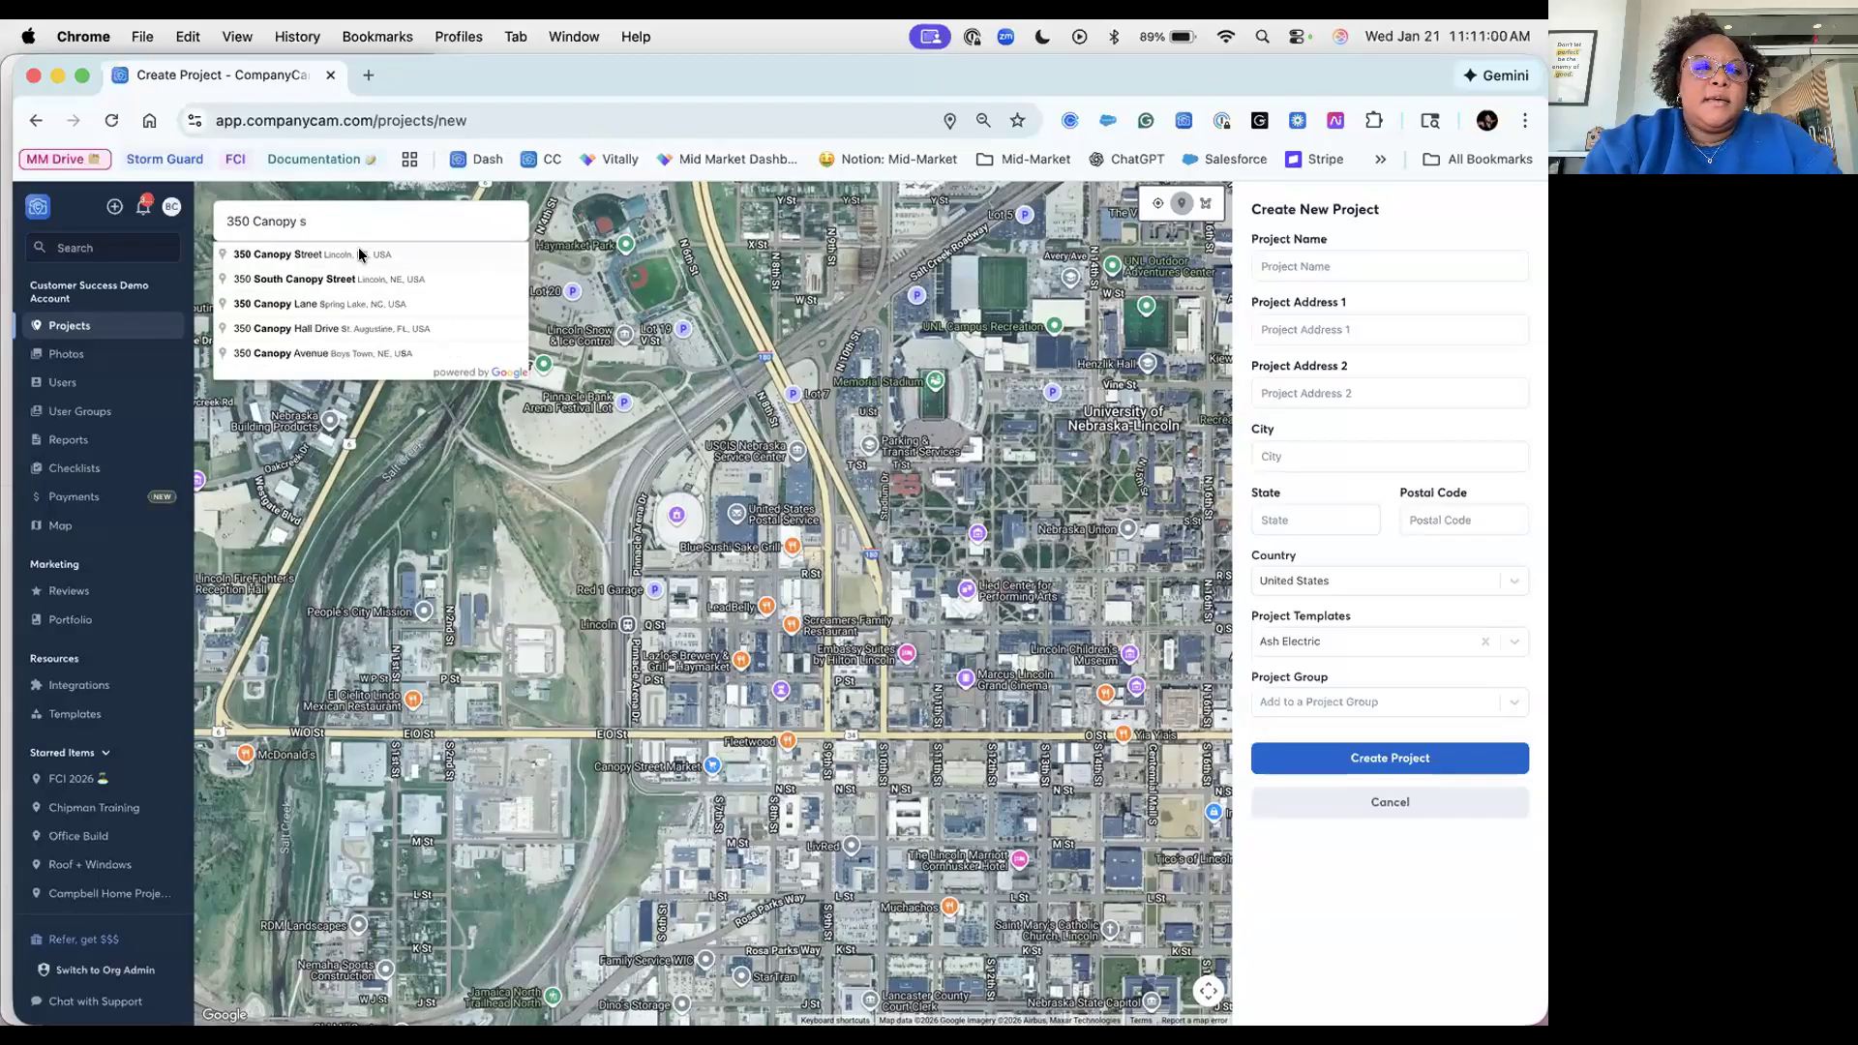
Step: Fill in the project's Lincoln, Nebraska street address from the first map suggestion
{"action": "left_click", "coordinate": [360, 253]}
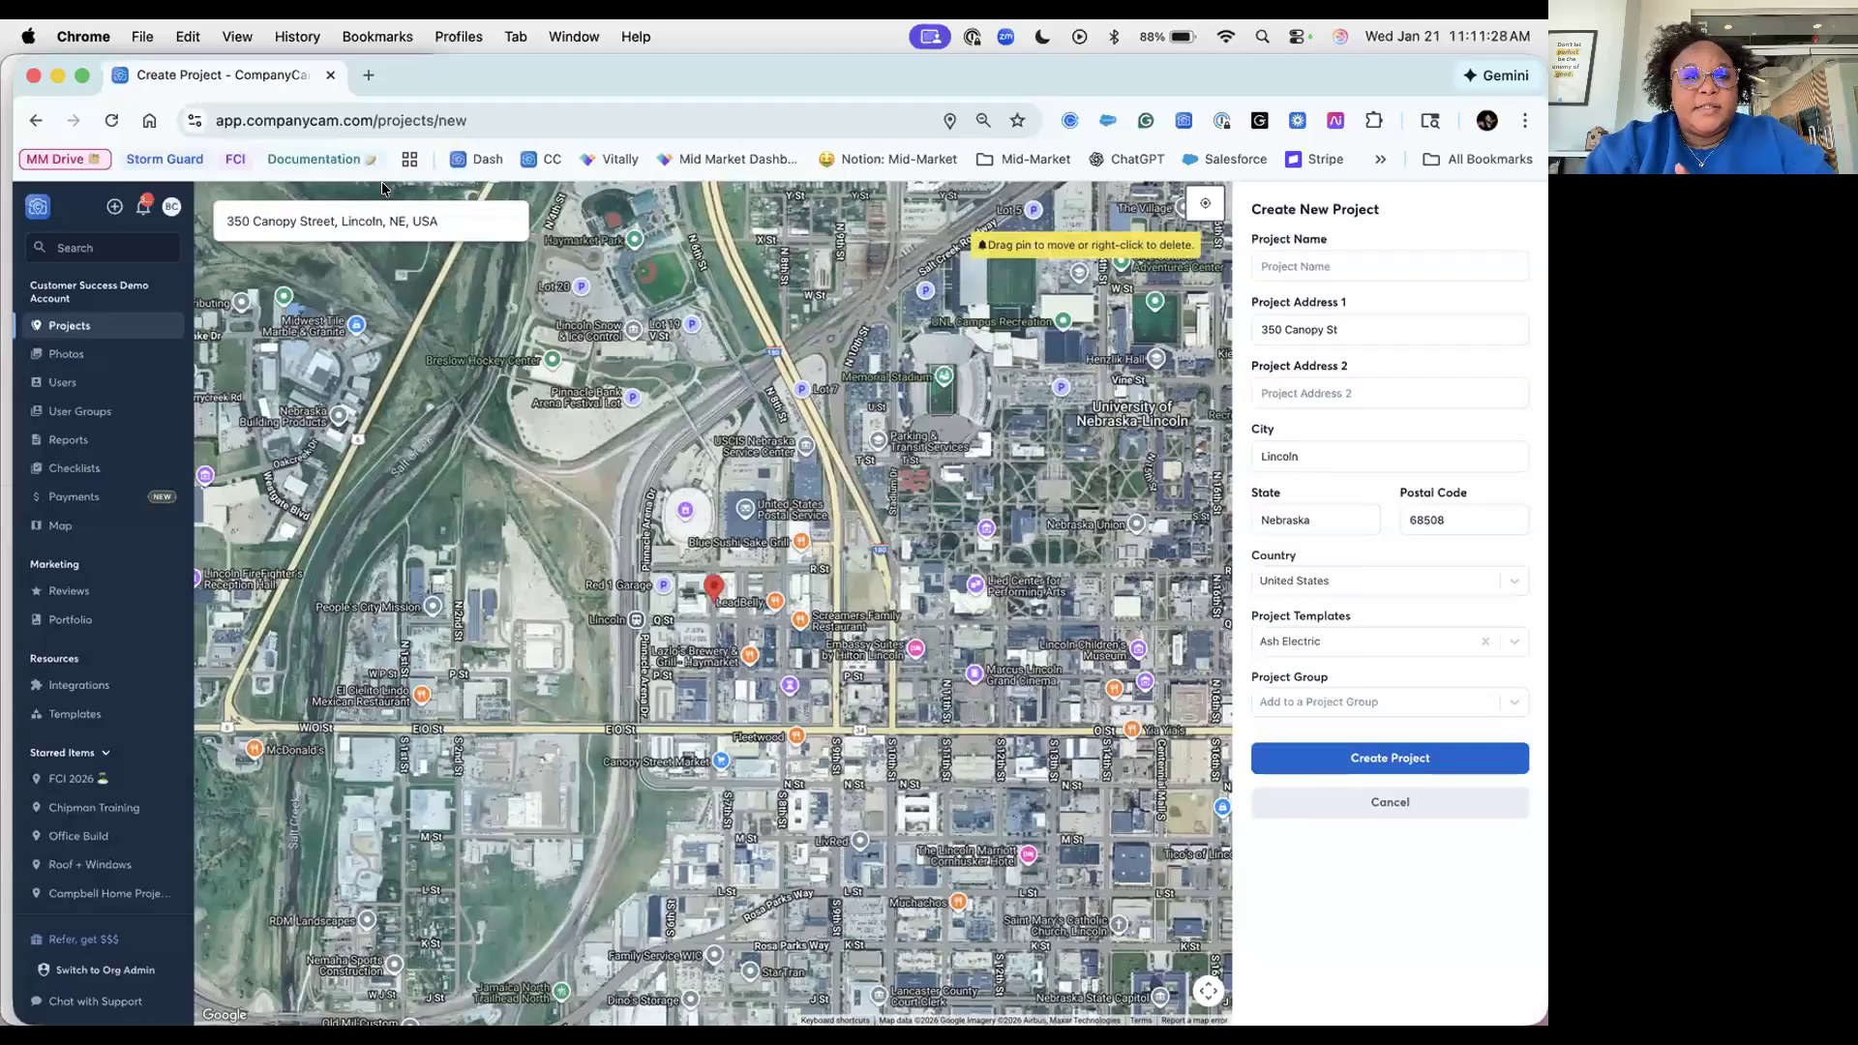
{"action": "left_click", "coordinate": [1381, 262]}
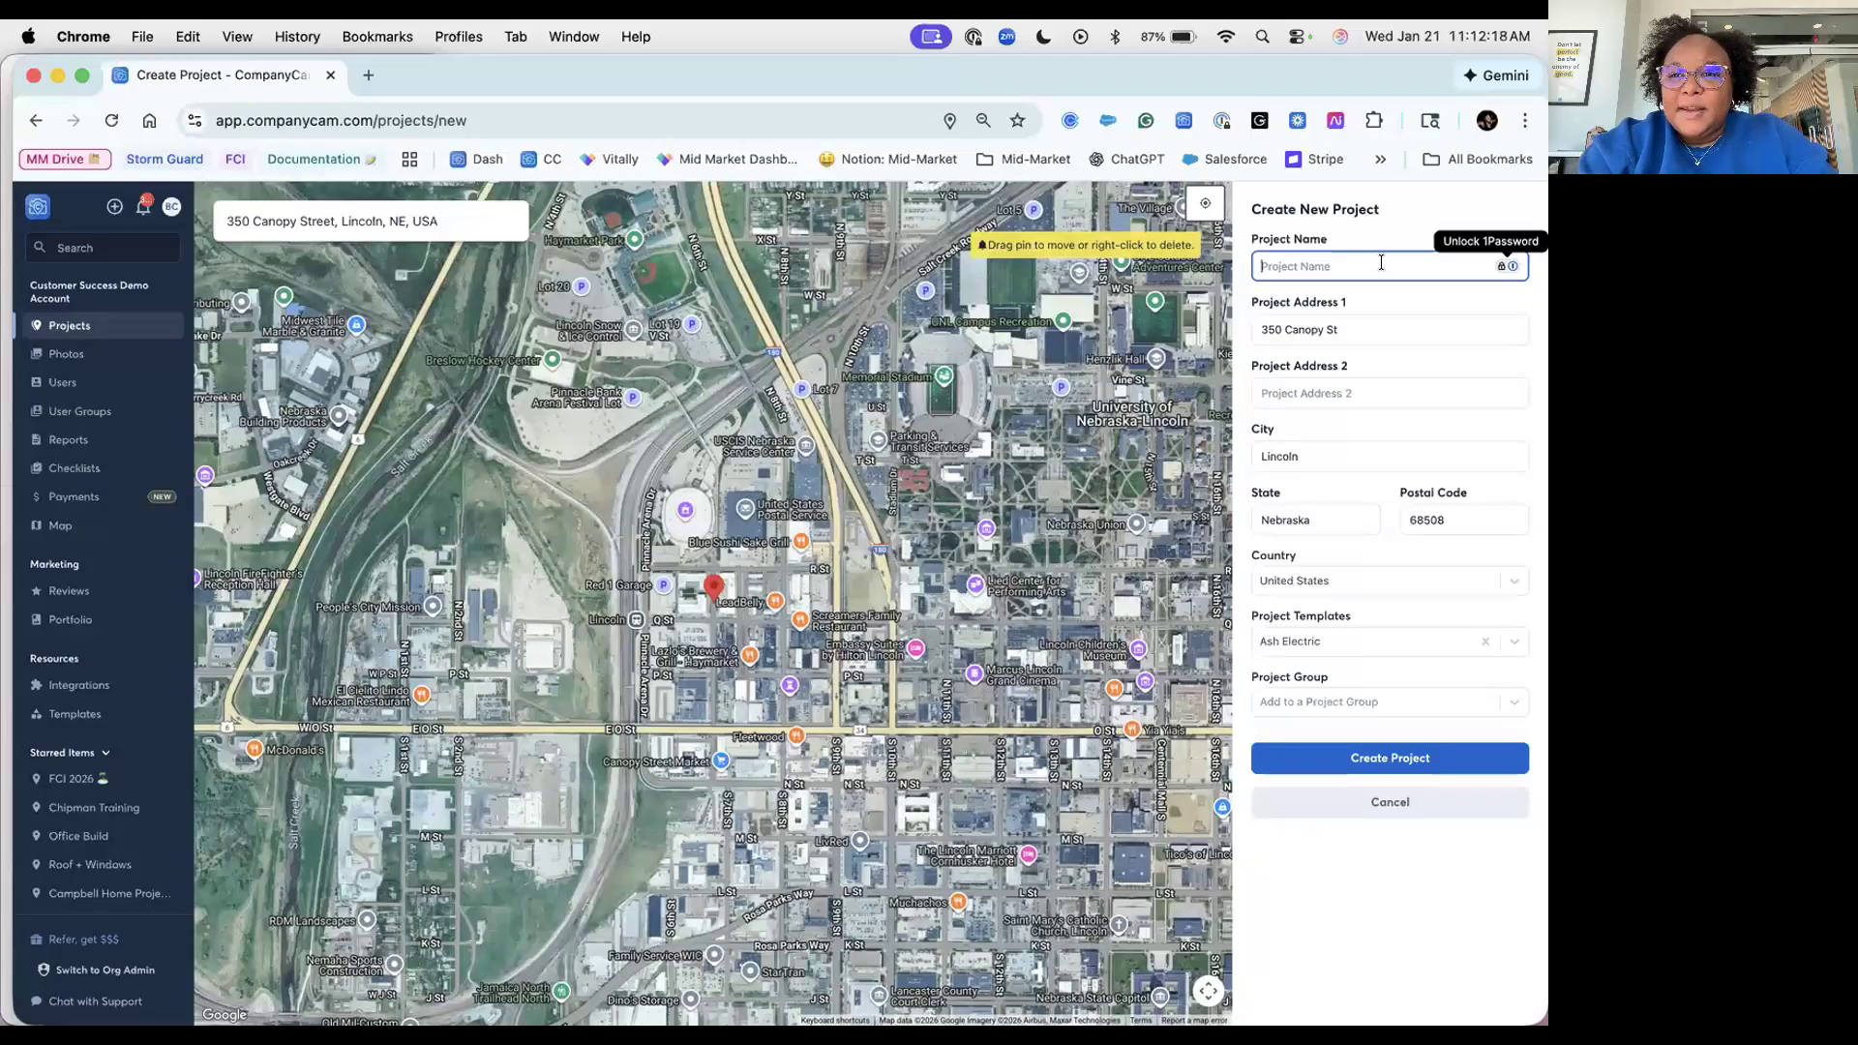
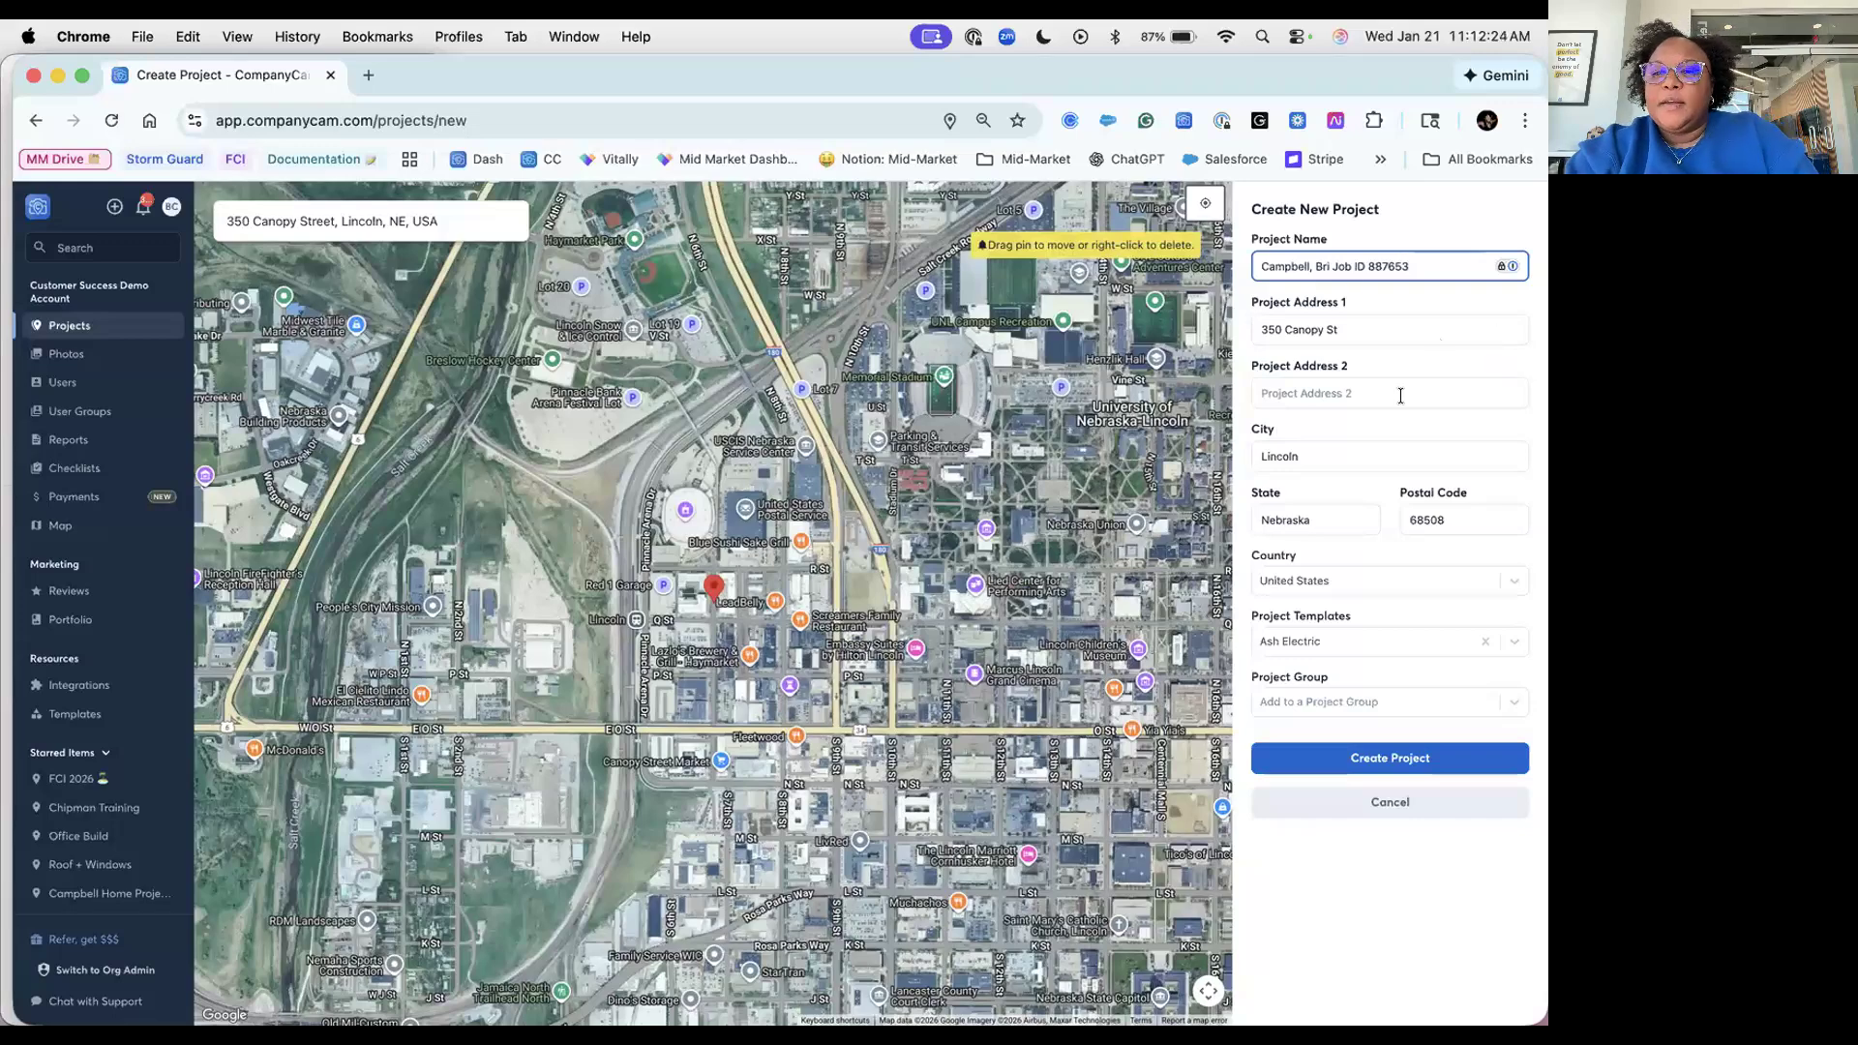
Step: Name the project with the client's name and job ID, add the suite line, and create it
{"action": "left_click", "coordinate": [1400, 393]}
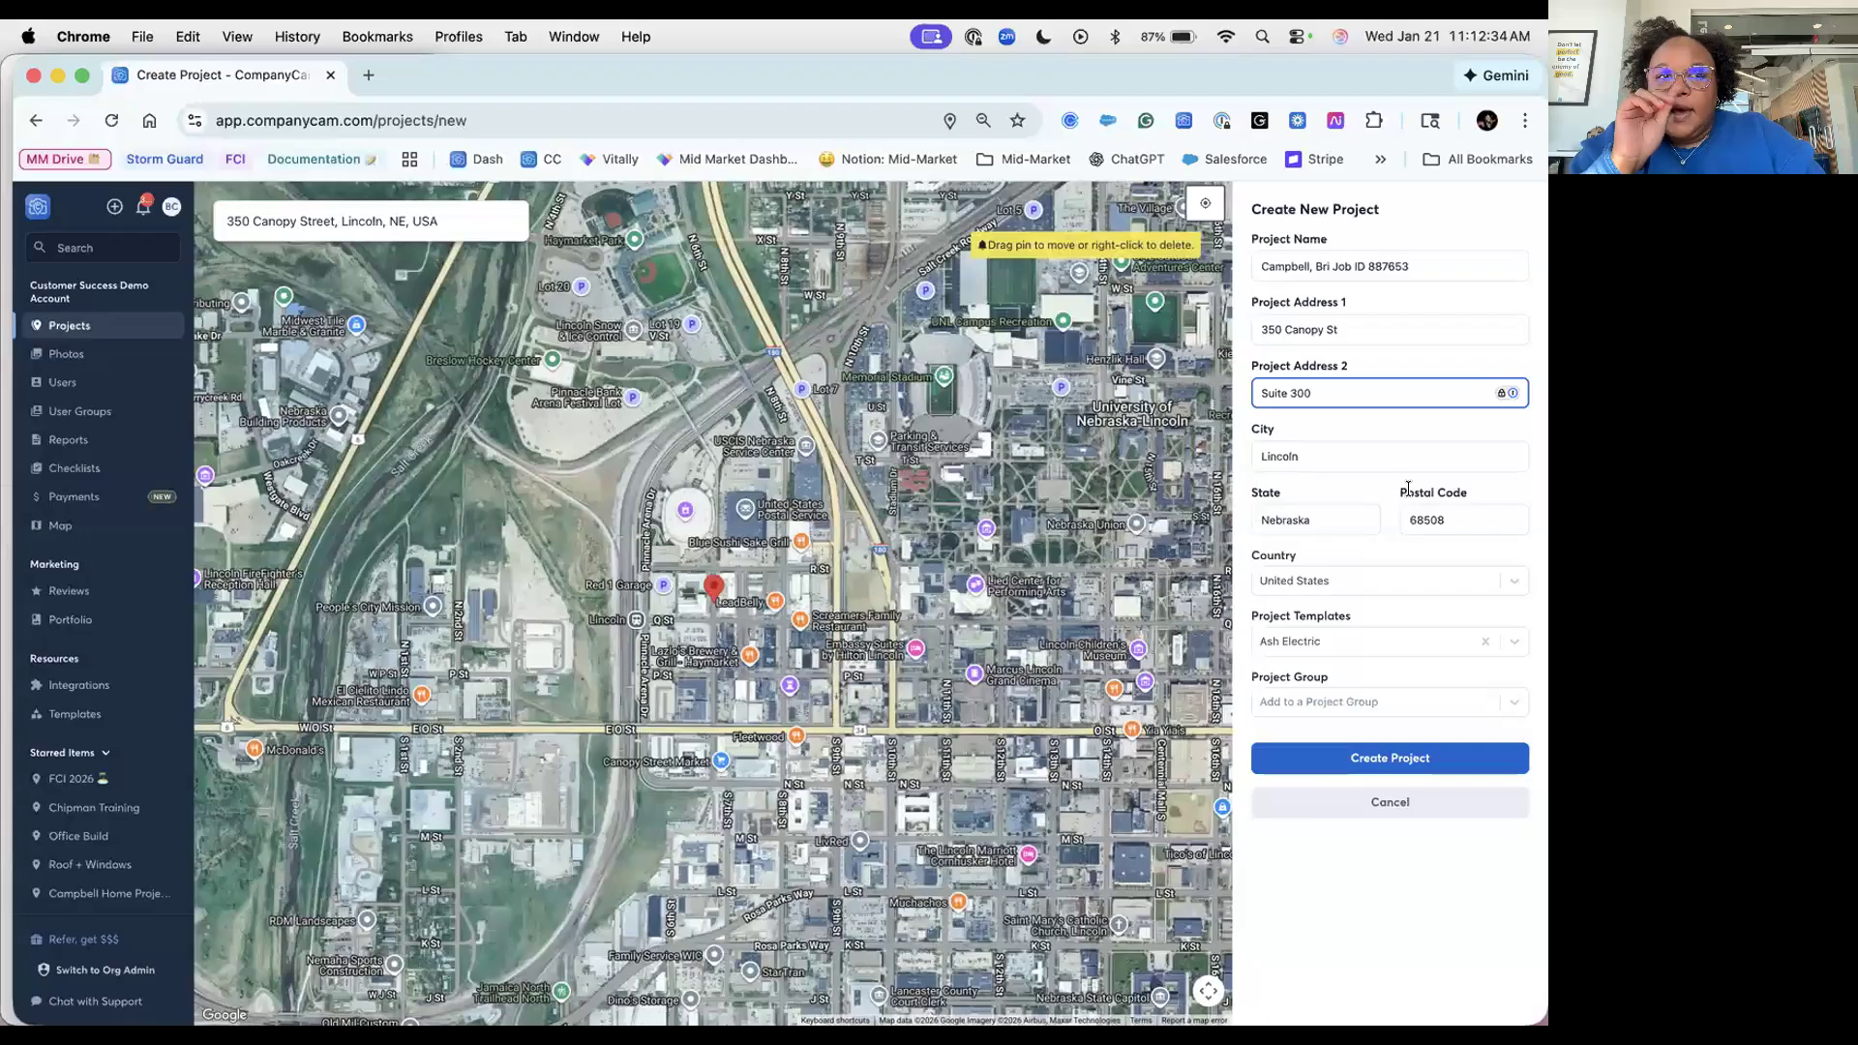
{"action": "left_click", "coordinate": [1420, 766]}
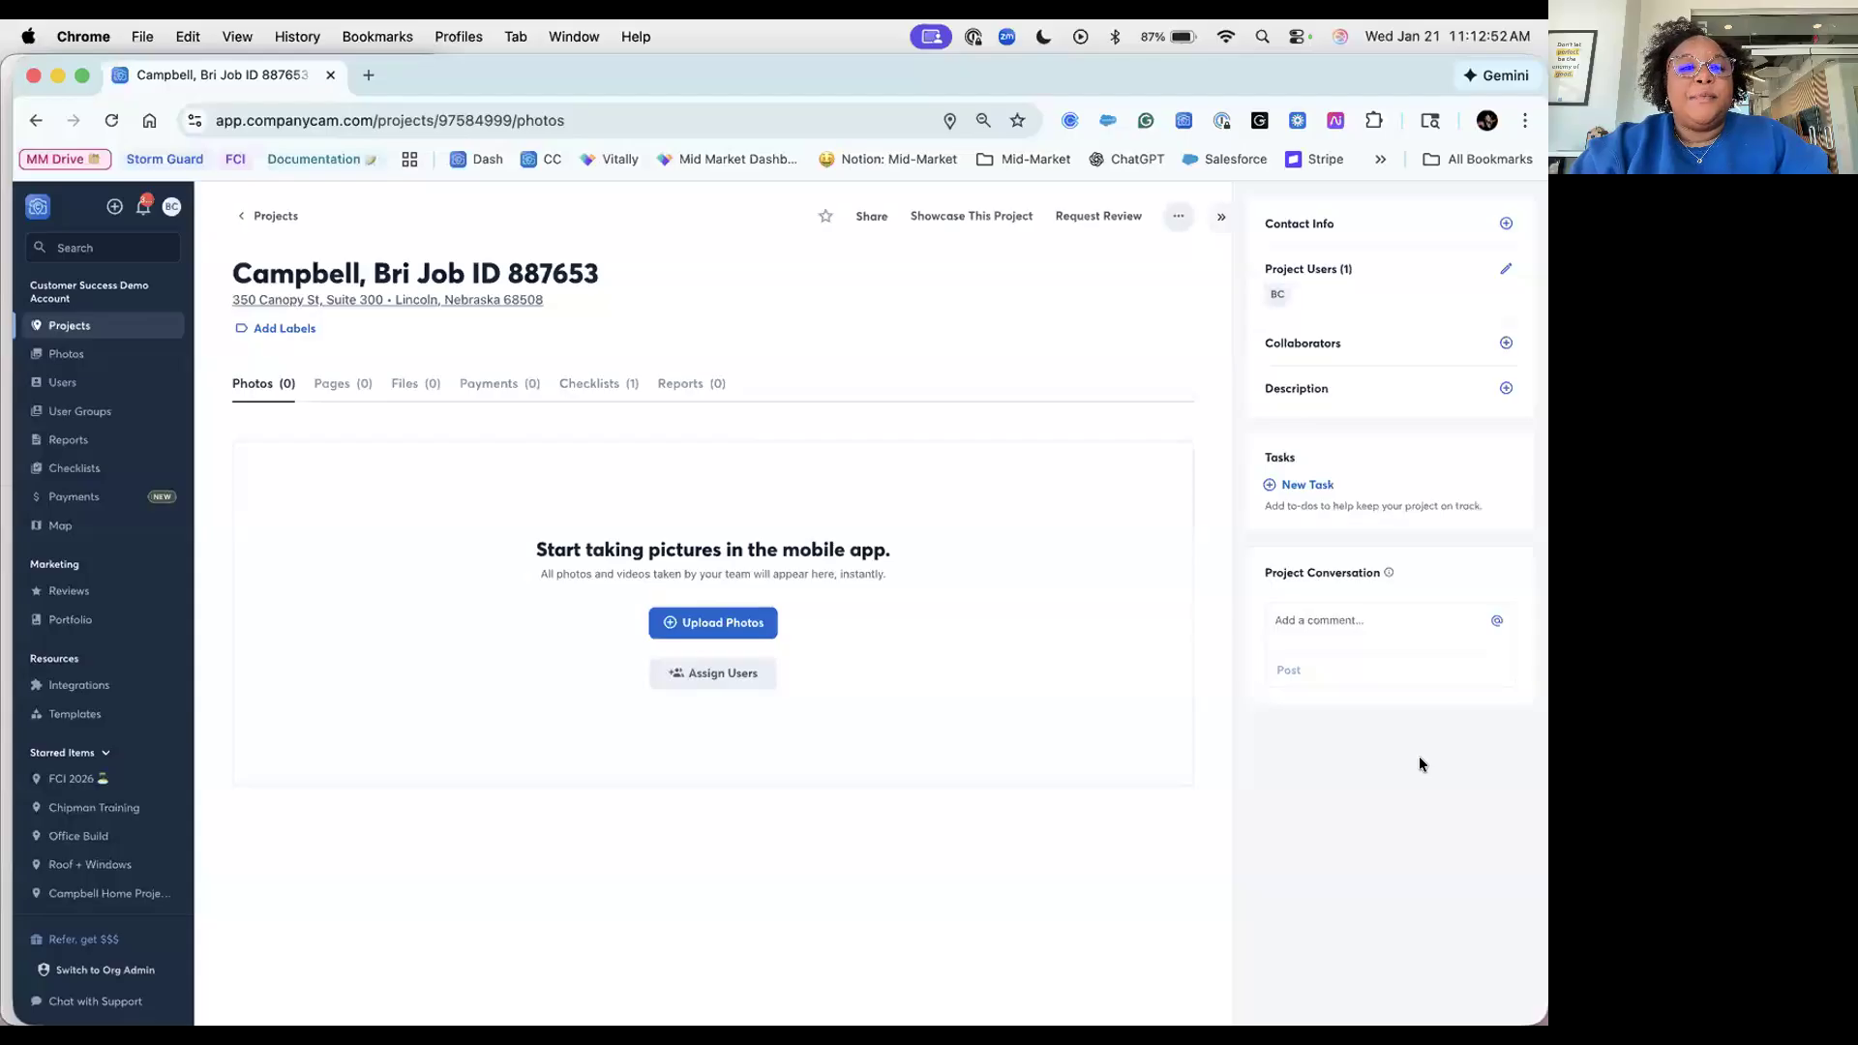
Step: Bring up the project's more-options menu
{"action": "left_click", "coordinate": [1177, 217]}
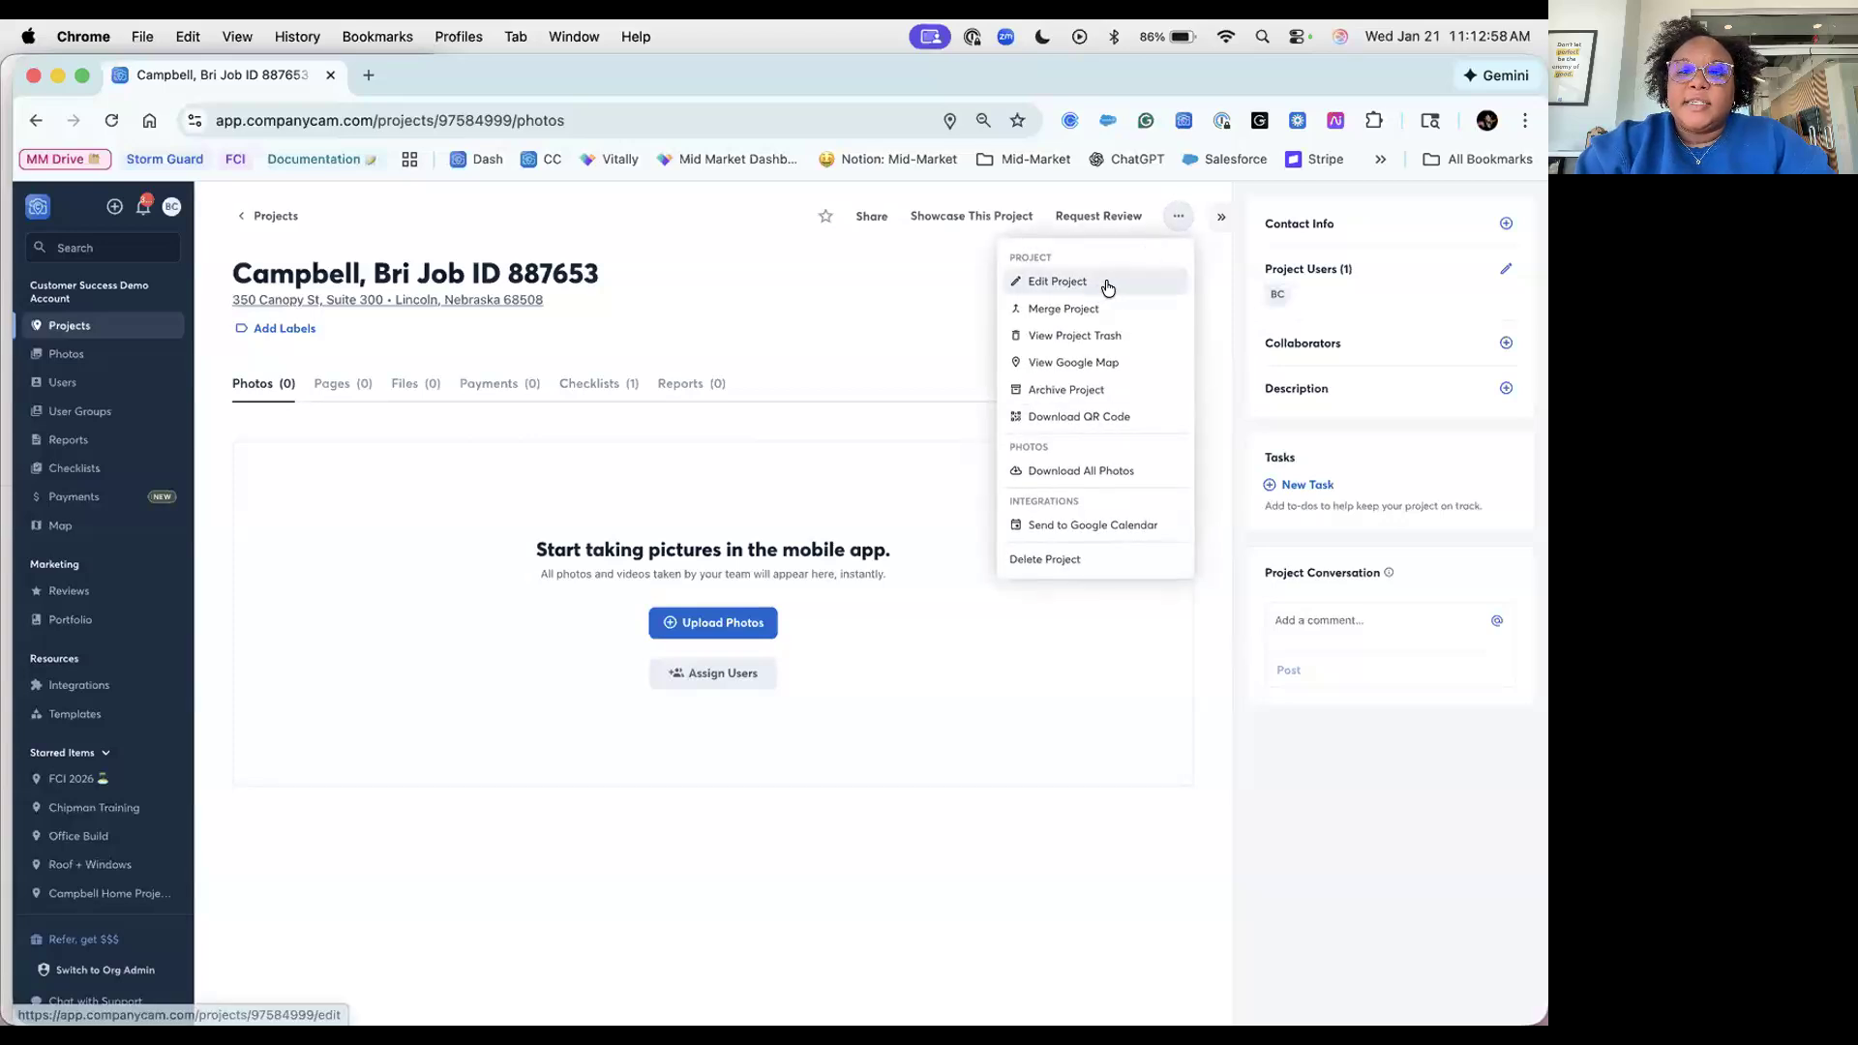
Step: Edit the project's suite number from 300 to 302 and save
{"action": "left_click", "coordinate": [1108, 286]}
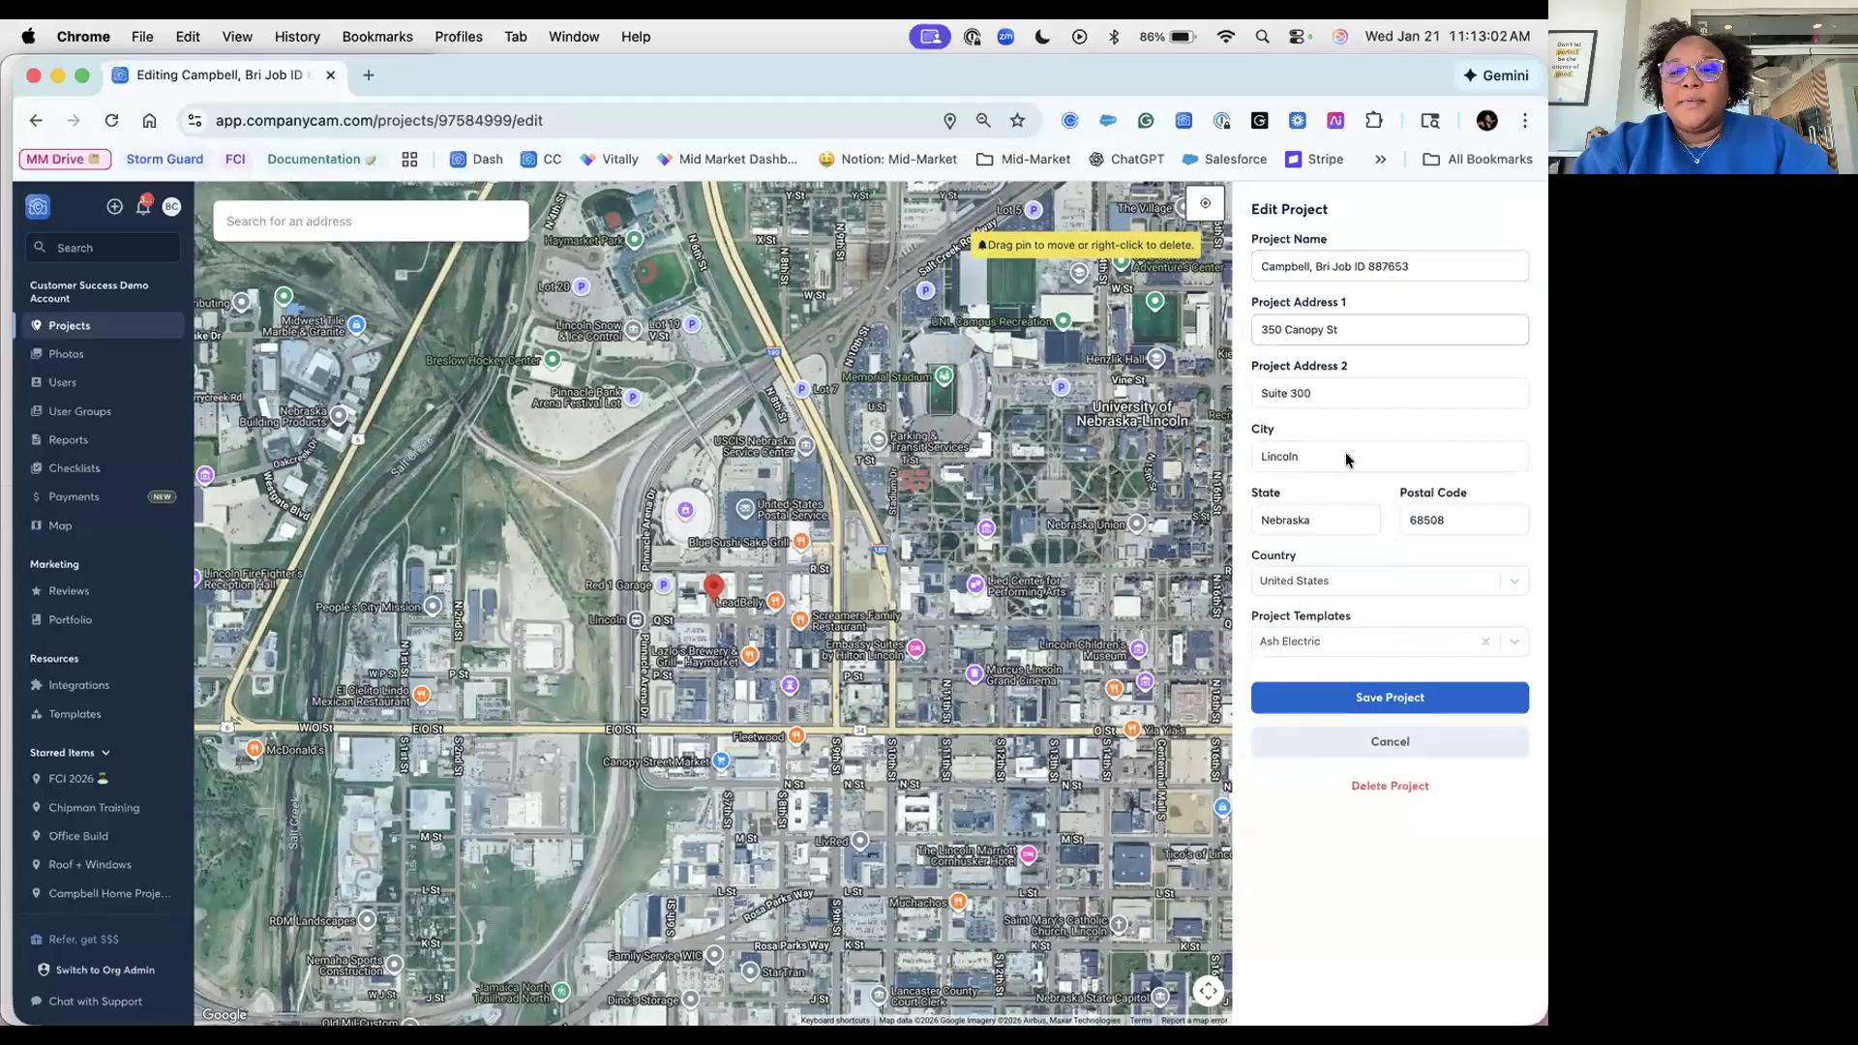
{"action": "left_click", "coordinate": [1326, 392]}
{"action": "key", "text": "BackSpace"}
{"action": "type", "text": "2"}
{"action": "left_click", "coordinate": [1344, 699]}
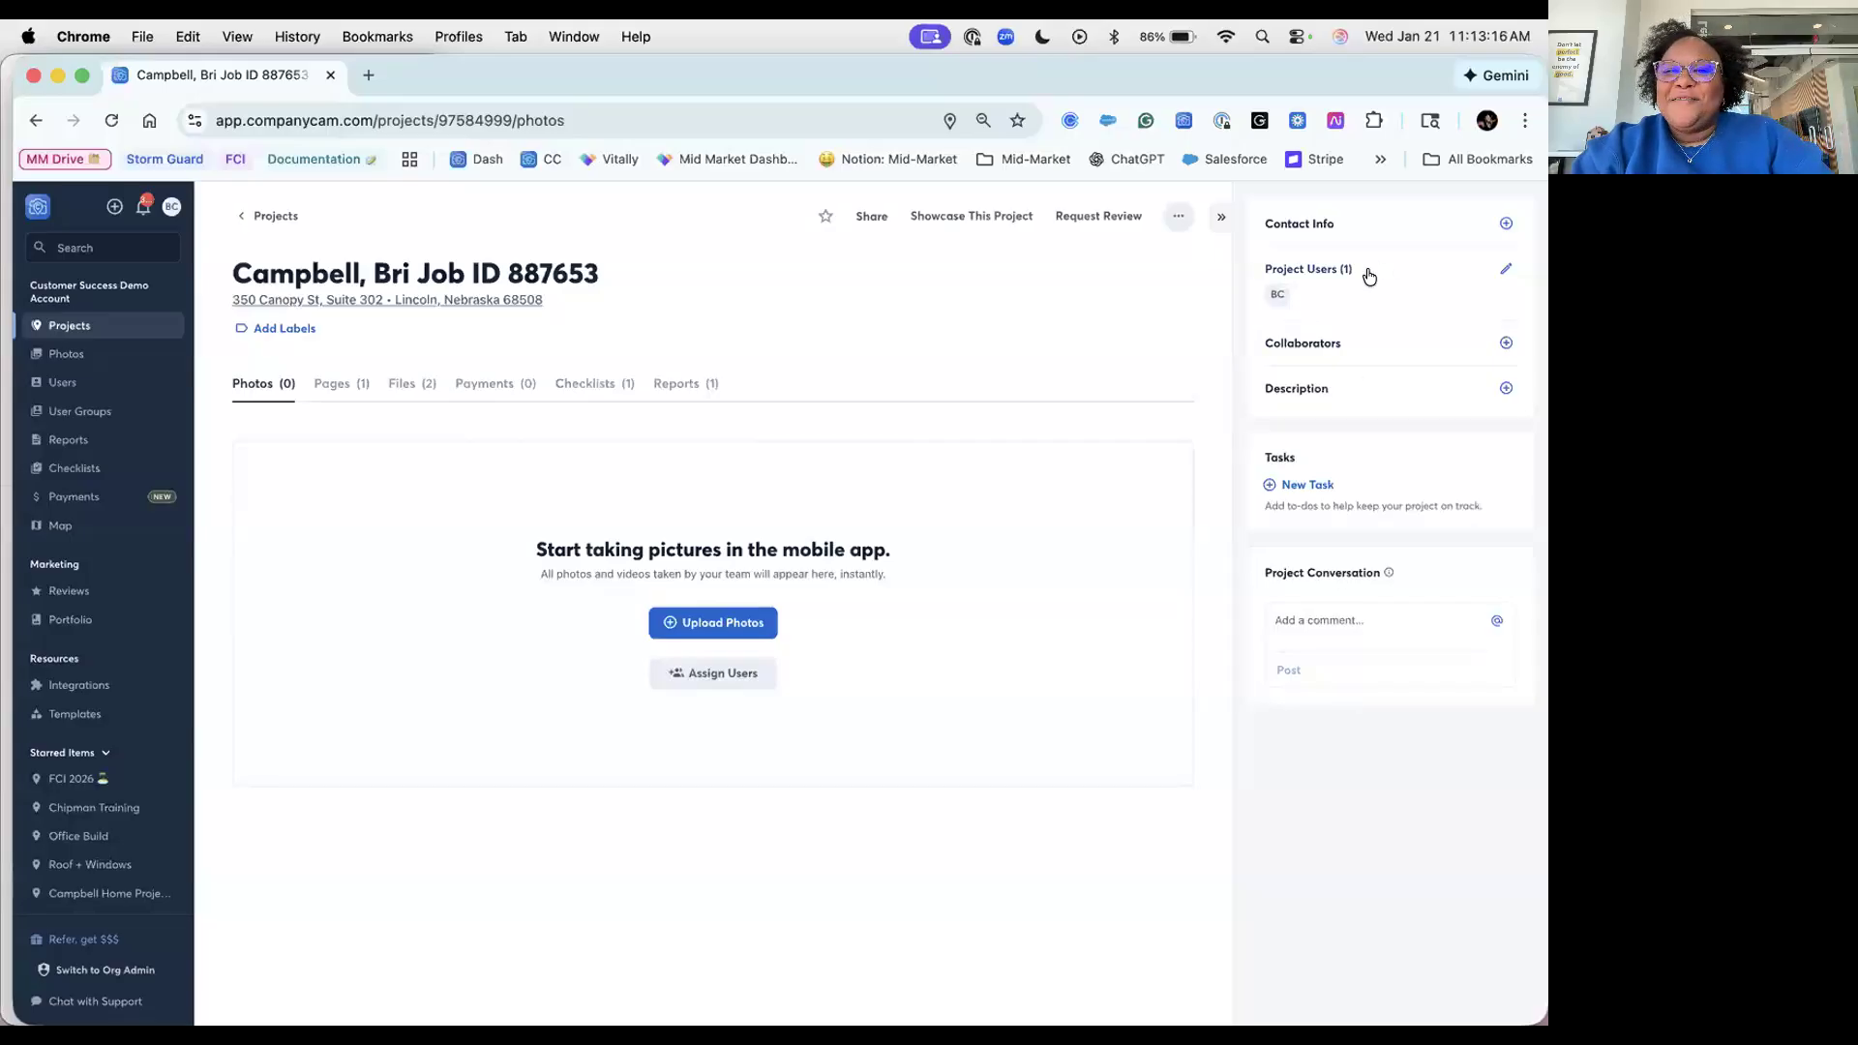
Step: Assign another team member to the project through Project Users
{"action": "left_click", "coordinate": [1403, 276]}
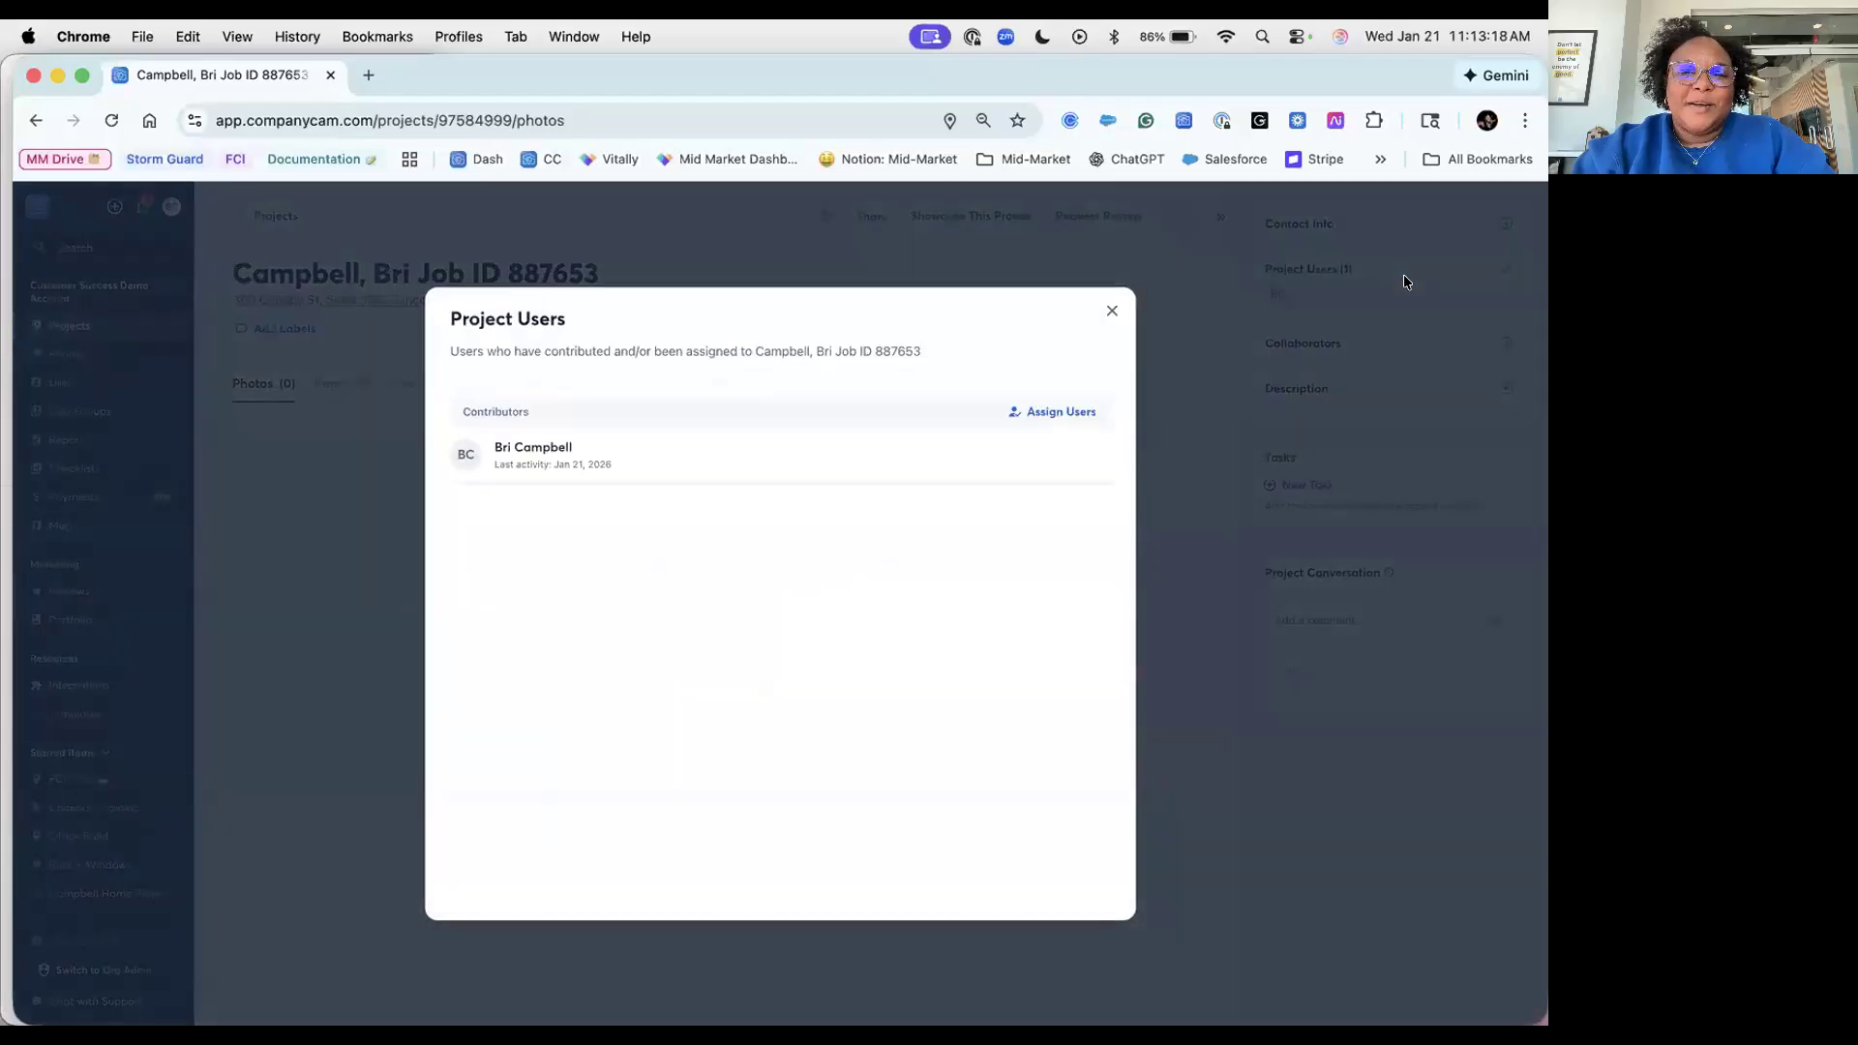
{"action": "left_click", "coordinate": [1053, 411]}
{"action": "type", "text": "Erin"}
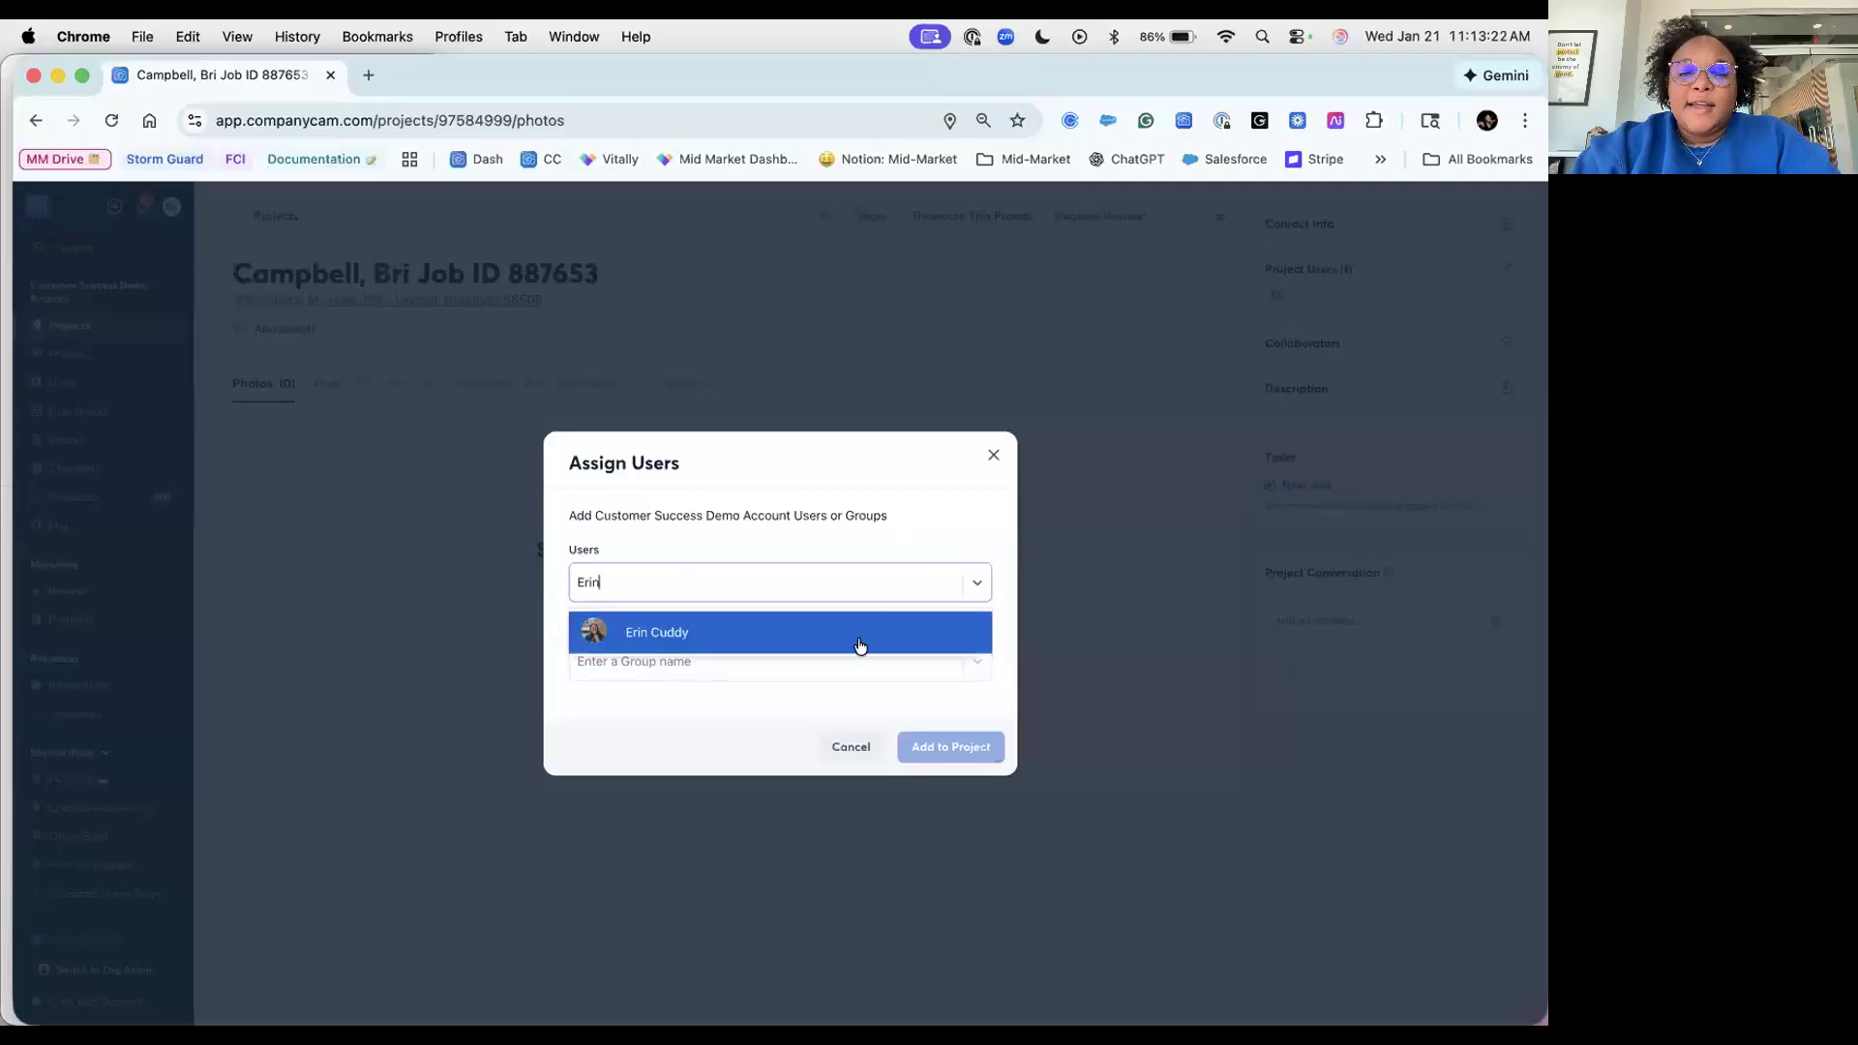
{"action": "left_click", "coordinate": [860, 633]}
{"action": "left_click", "coordinate": [964, 750]}
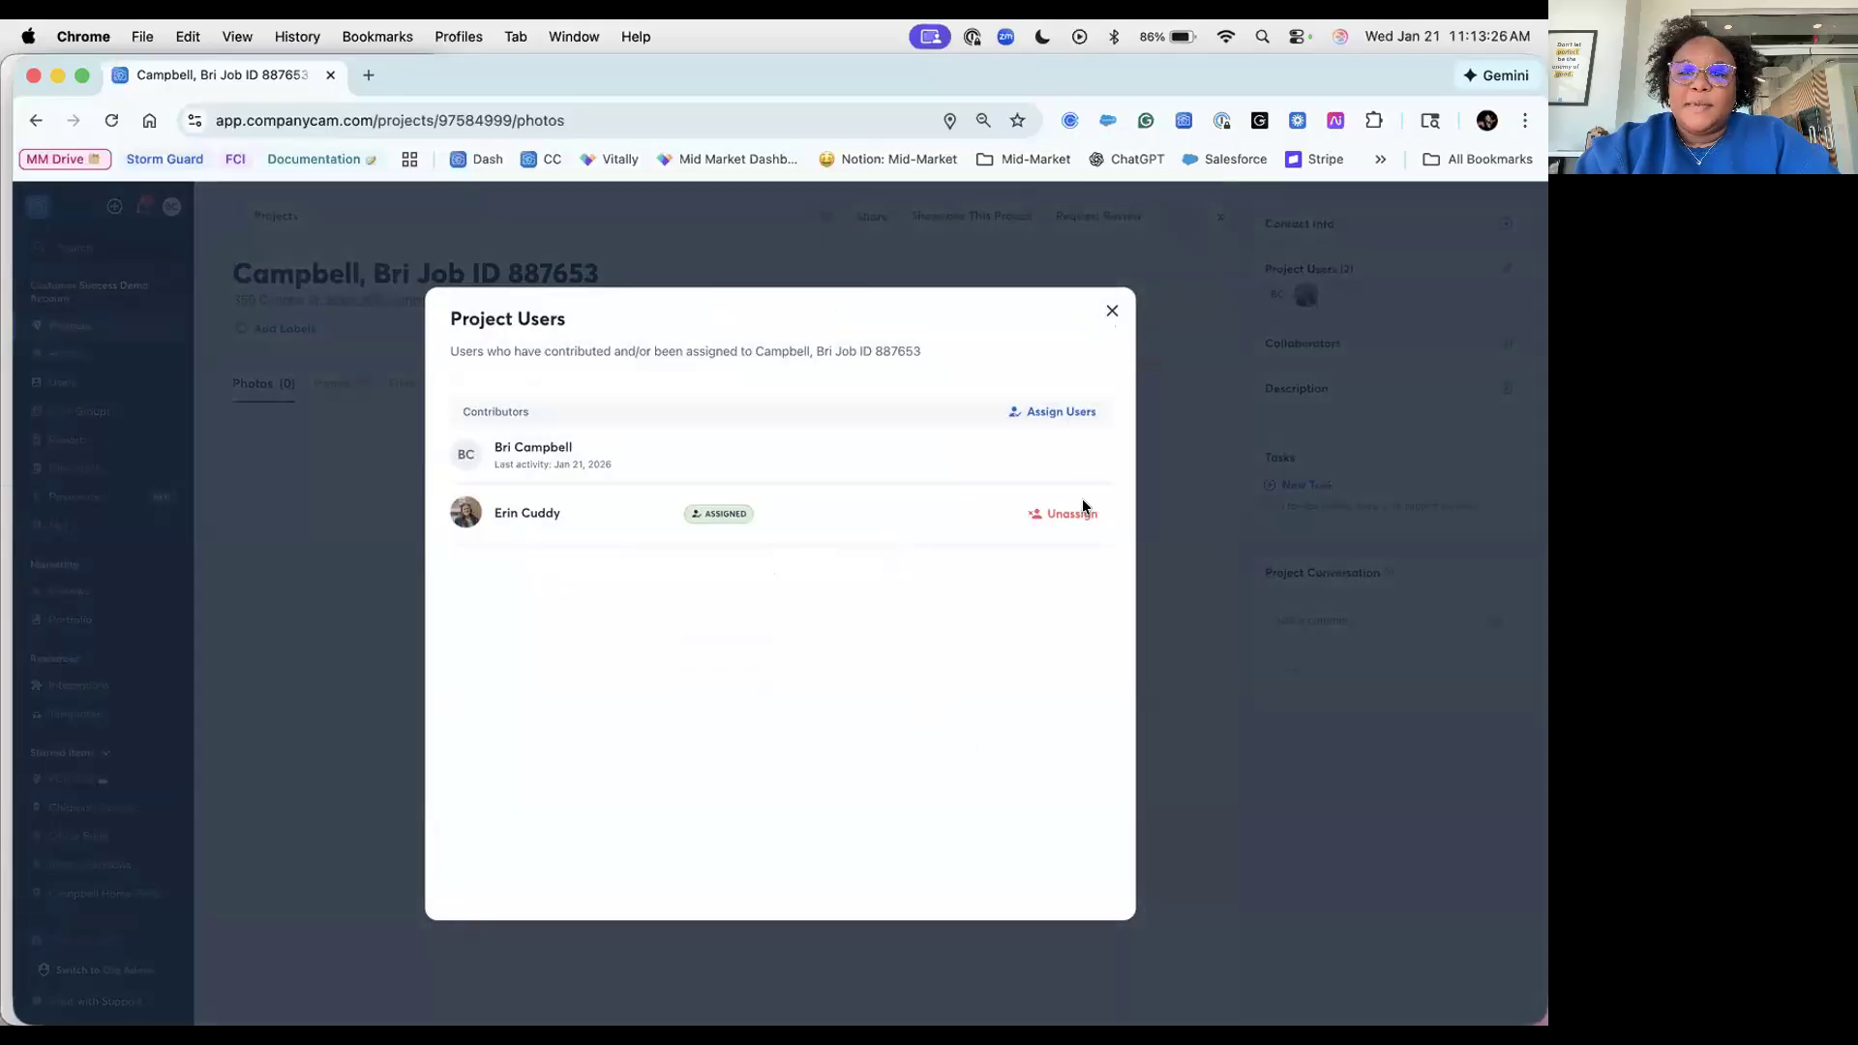
{"action": "left_click", "coordinate": [1110, 310]}
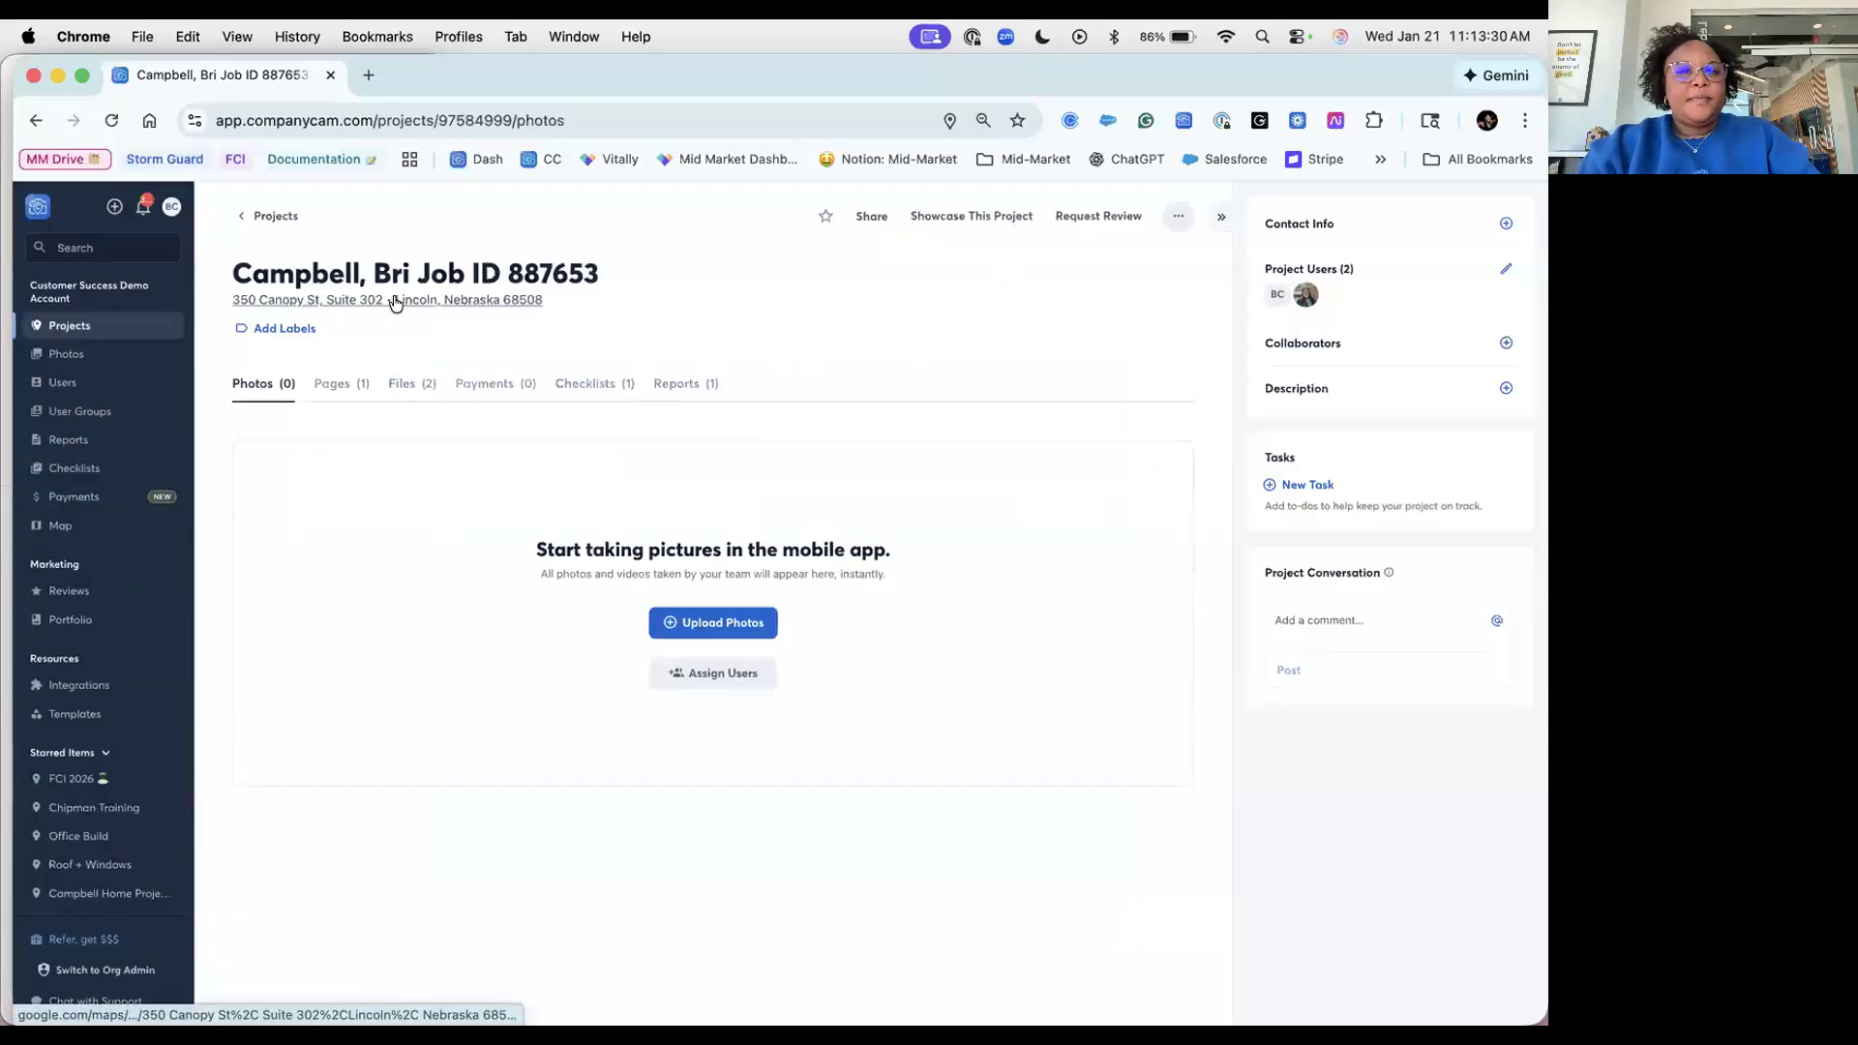
Step: Open the Roof + Windows project from the projects list and view its checklists
{"action": "left_click", "coordinate": [69, 325]}
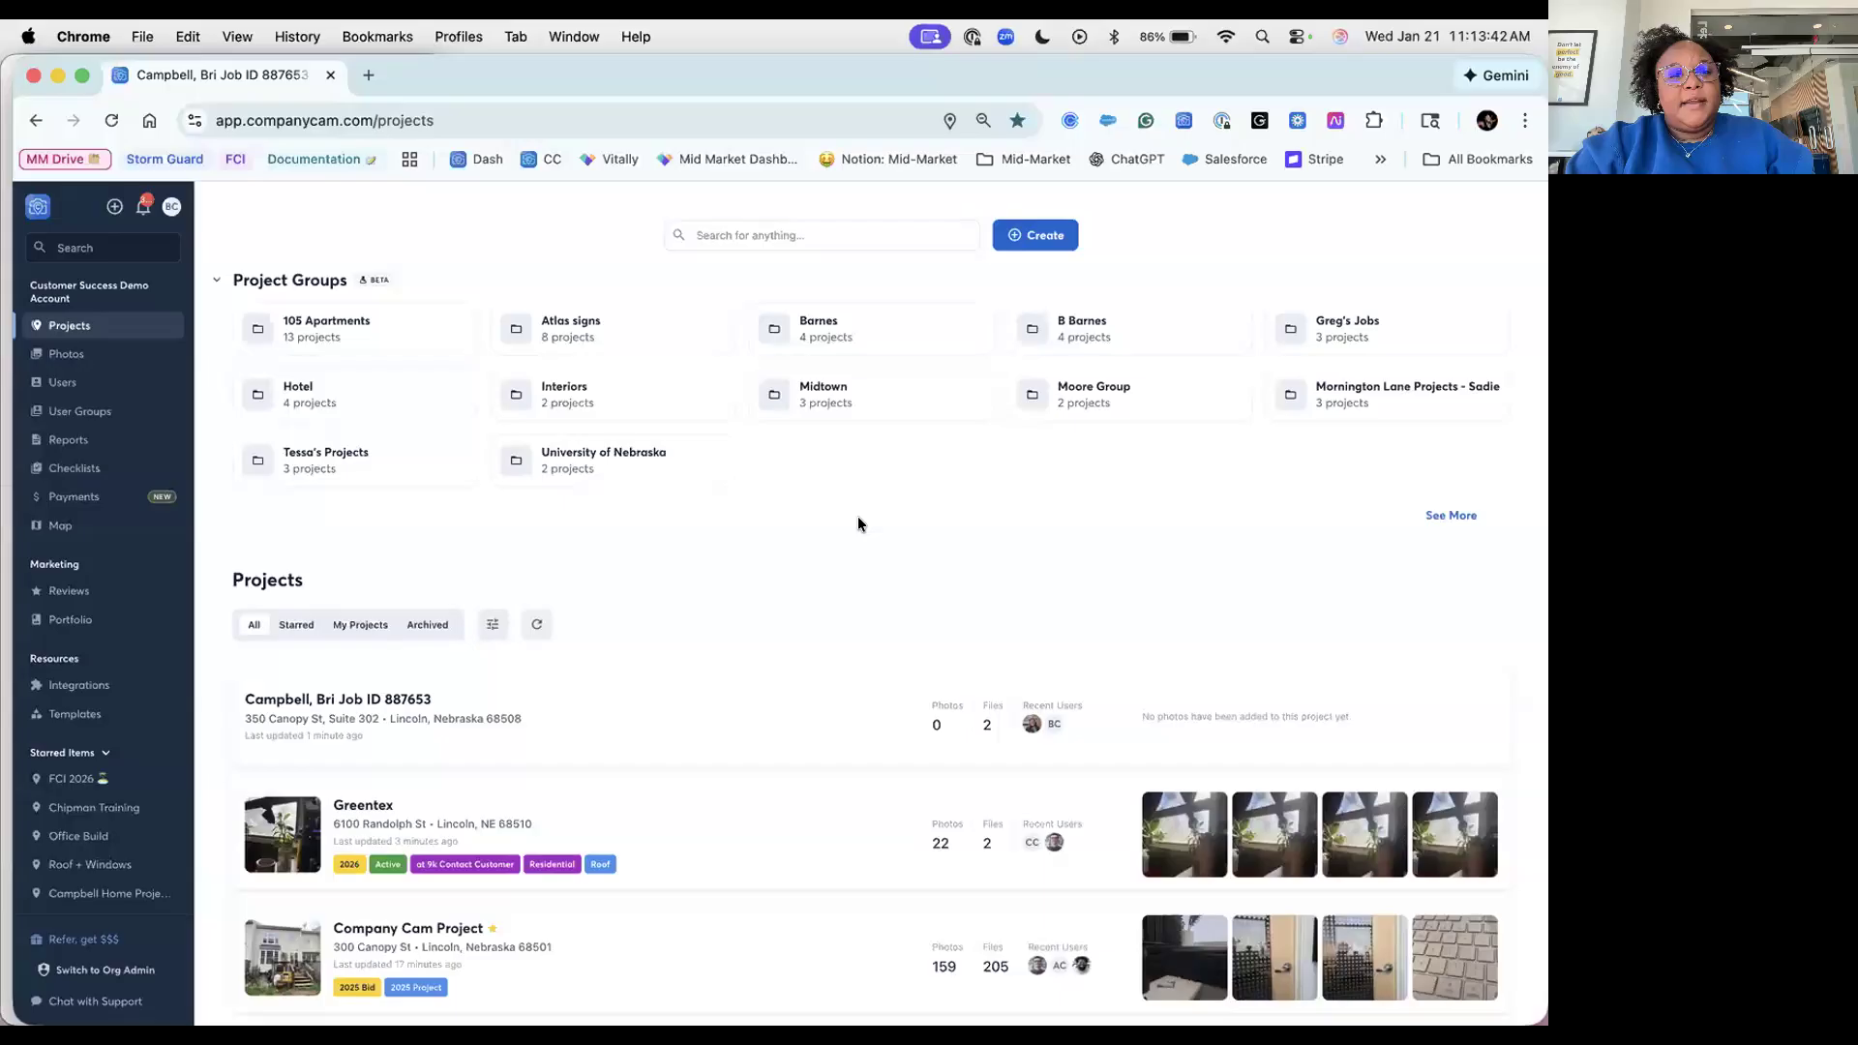
{"action": "scroll", "coordinate": [857, 523], "scroll_direction": "down", "scroll_amount": 5}
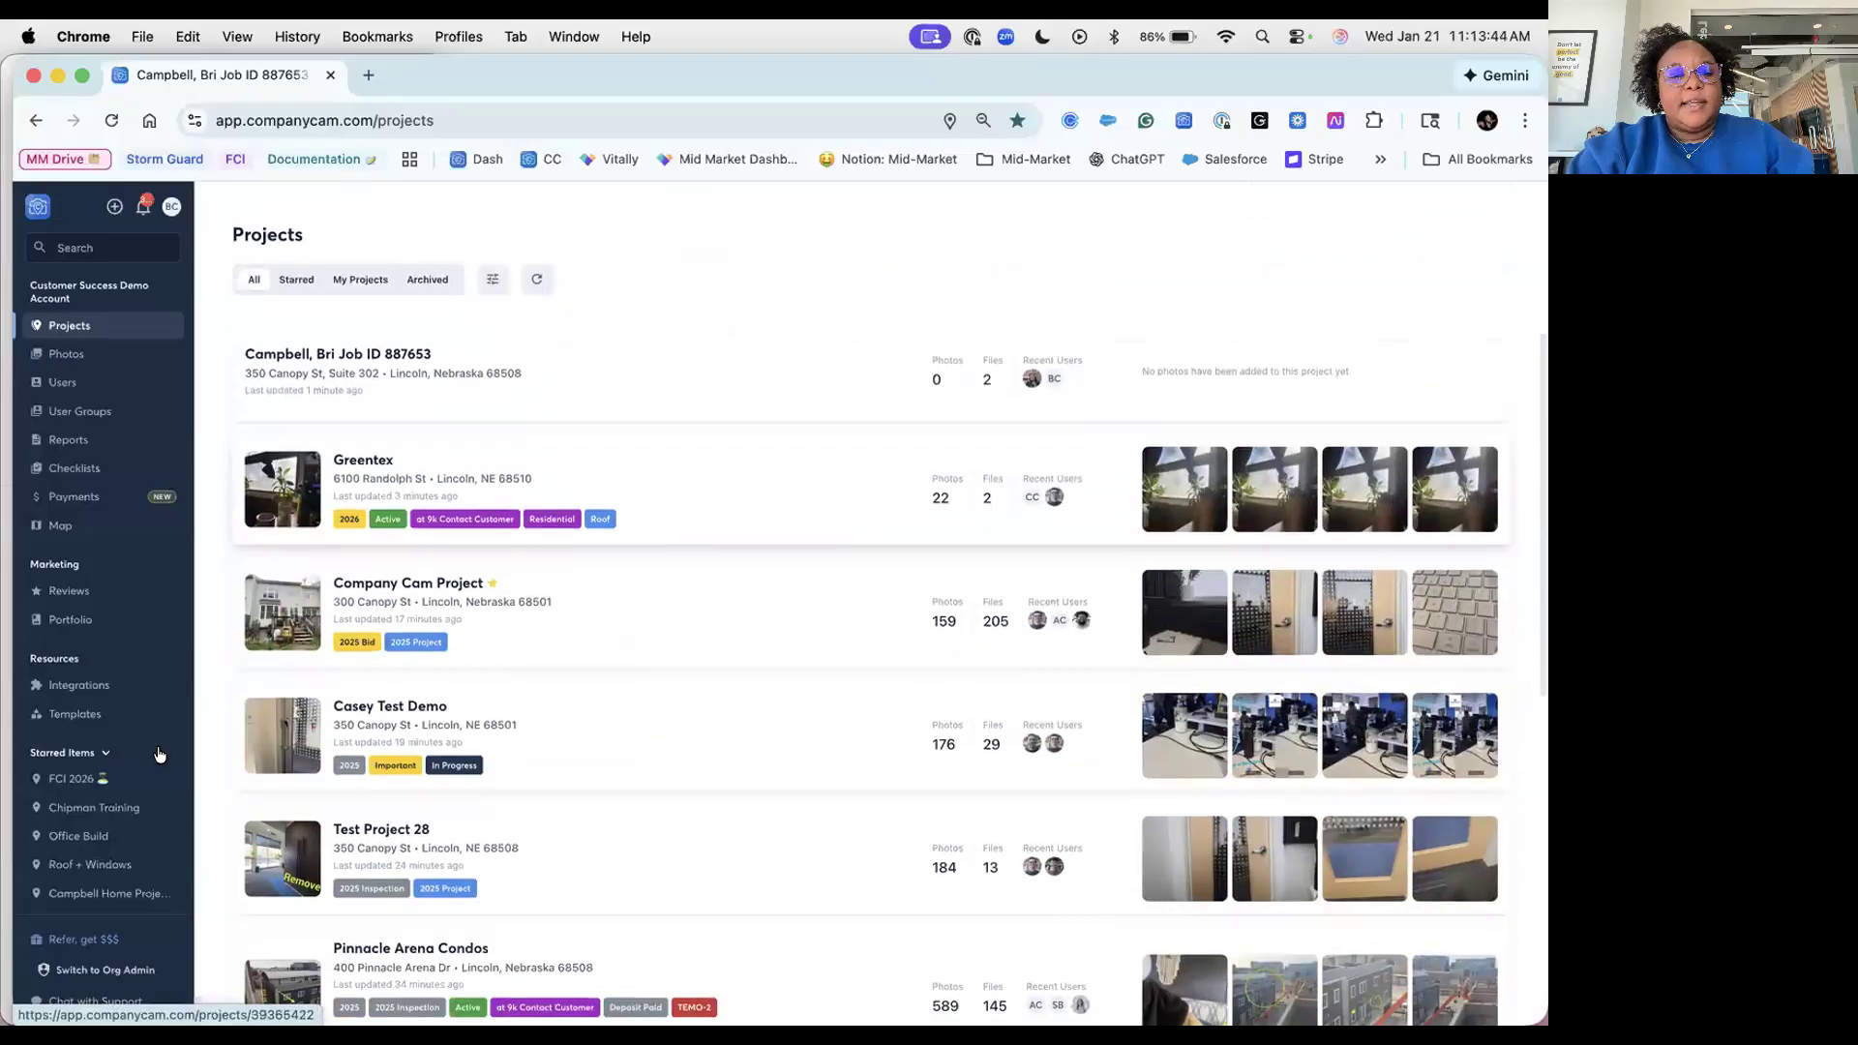
{"action": "scroll", "coordinate": [160, 755], "scroll_direction": "down", "scroll_amount": 3}
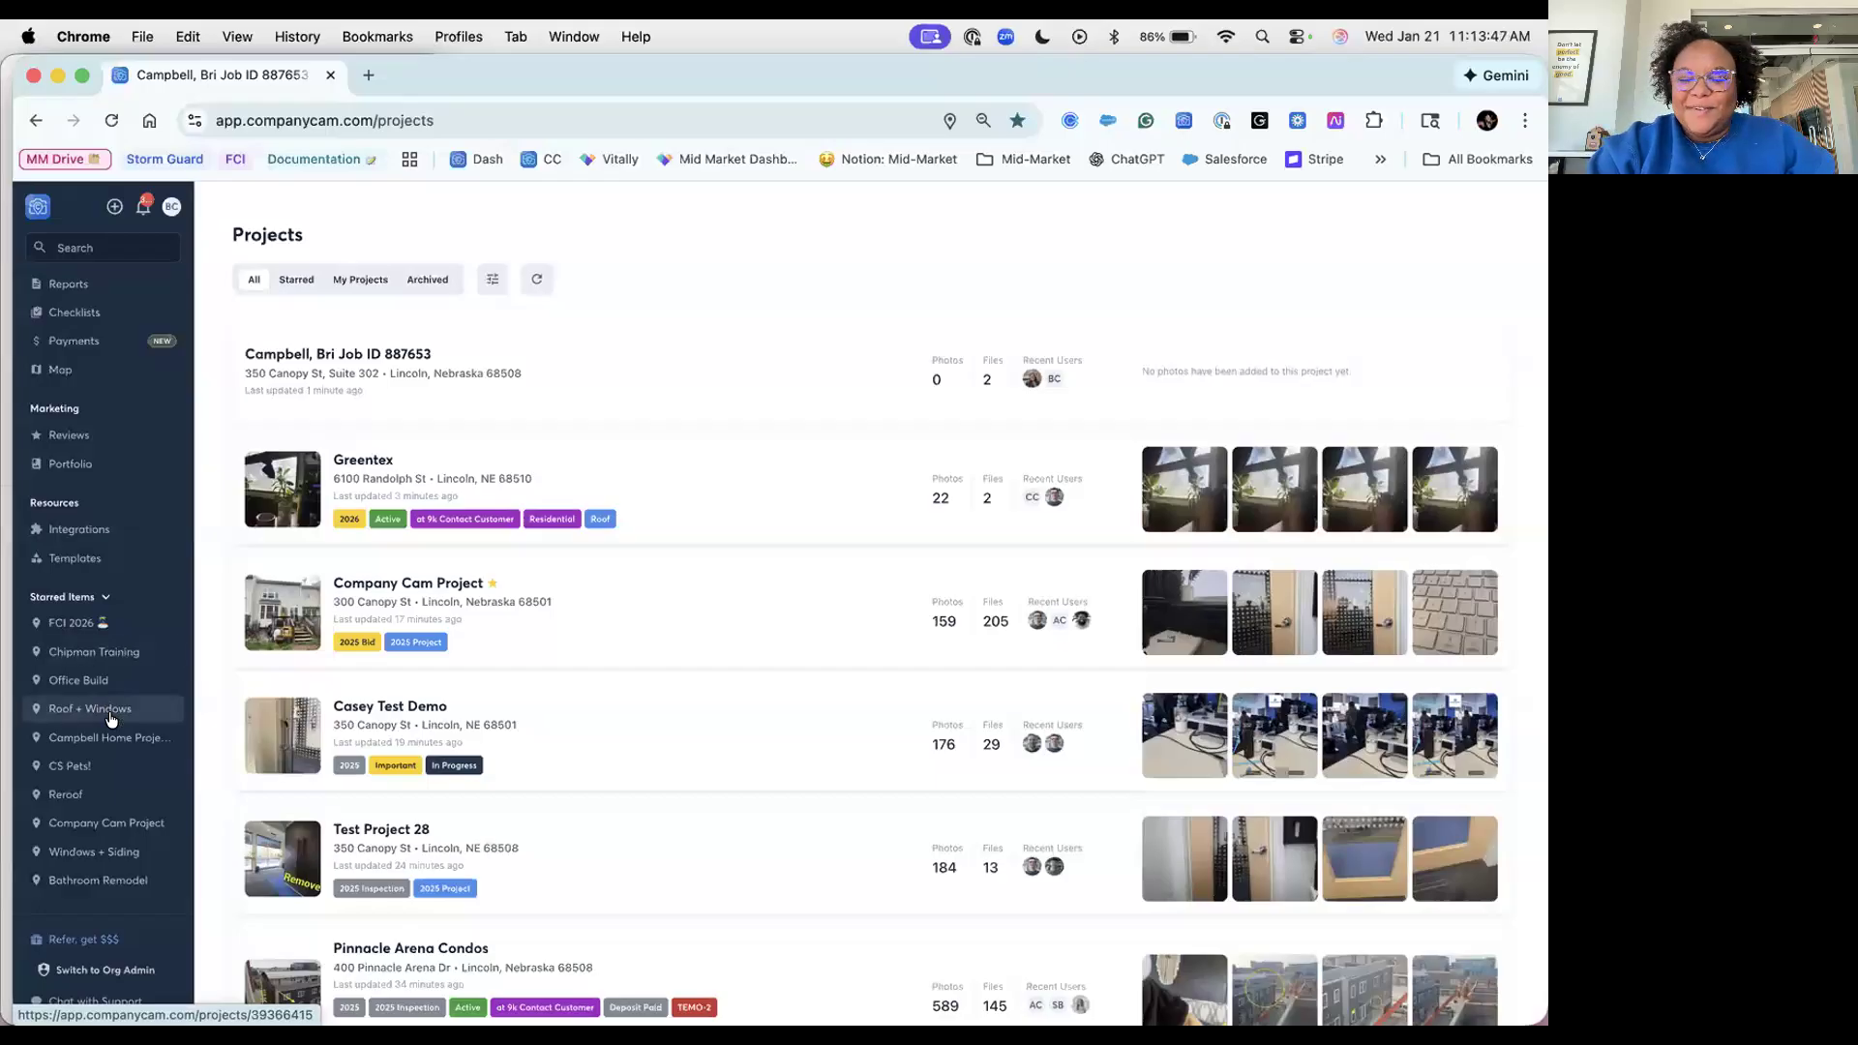
{"action": "left_click", "coordinate": [111, 718]}
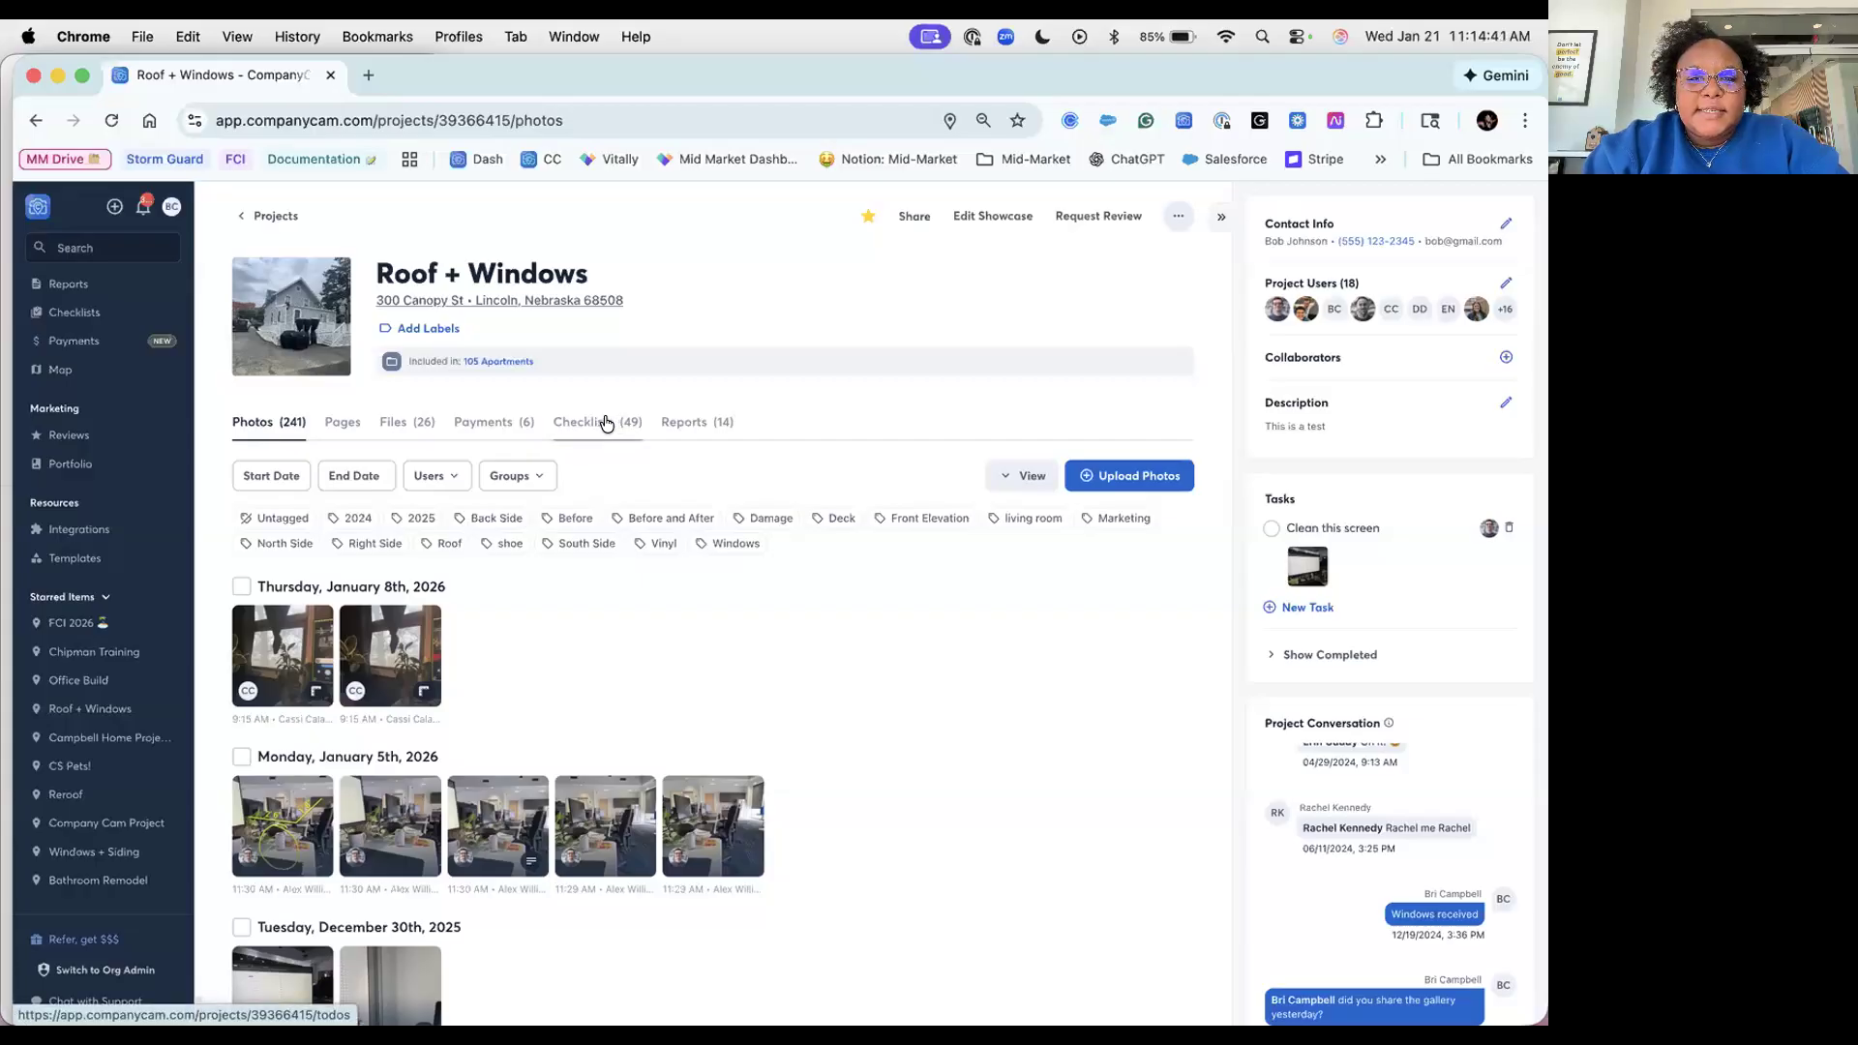
{"action": "left_click", "coordinate": [606, 424]}
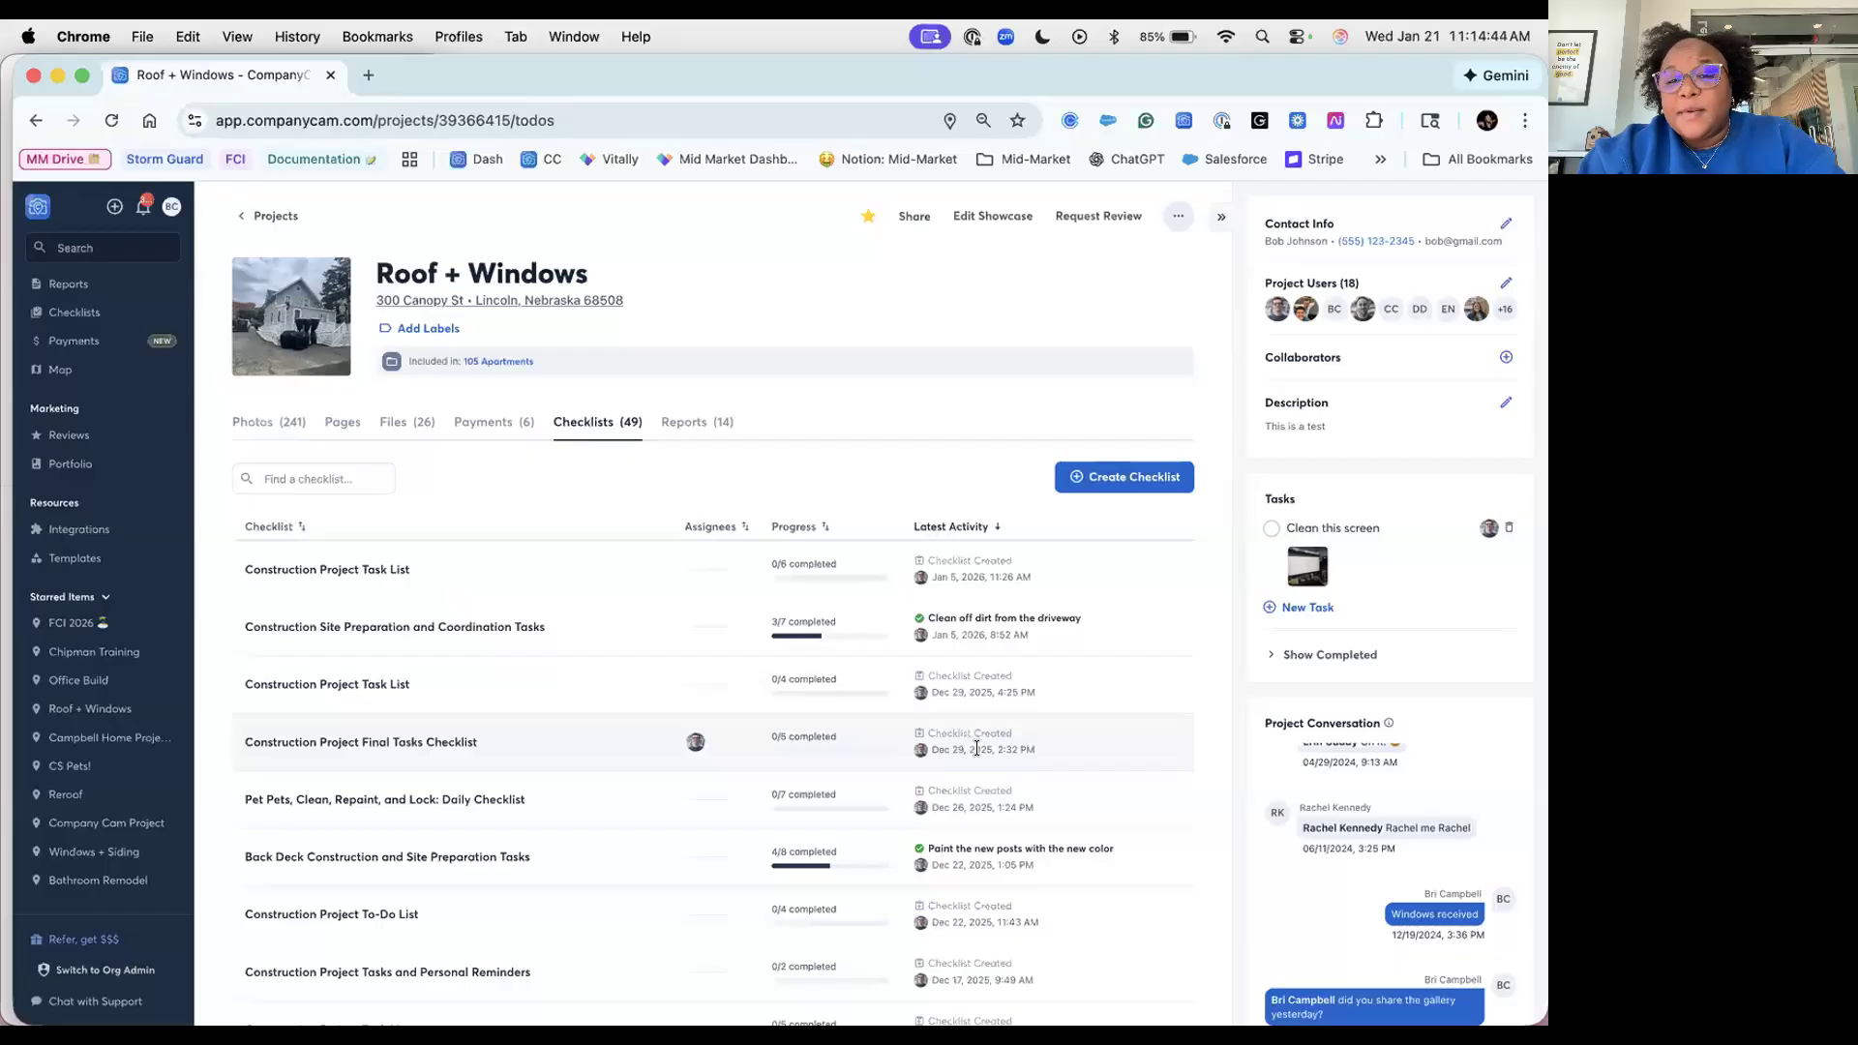
Step: Scroll through the Roof + Windows checklists and bring up the Create Checklist options
{"action": "scroll", "coordinate": [975, 750], "scroll_direction": "down", "scroll_amount": 3}
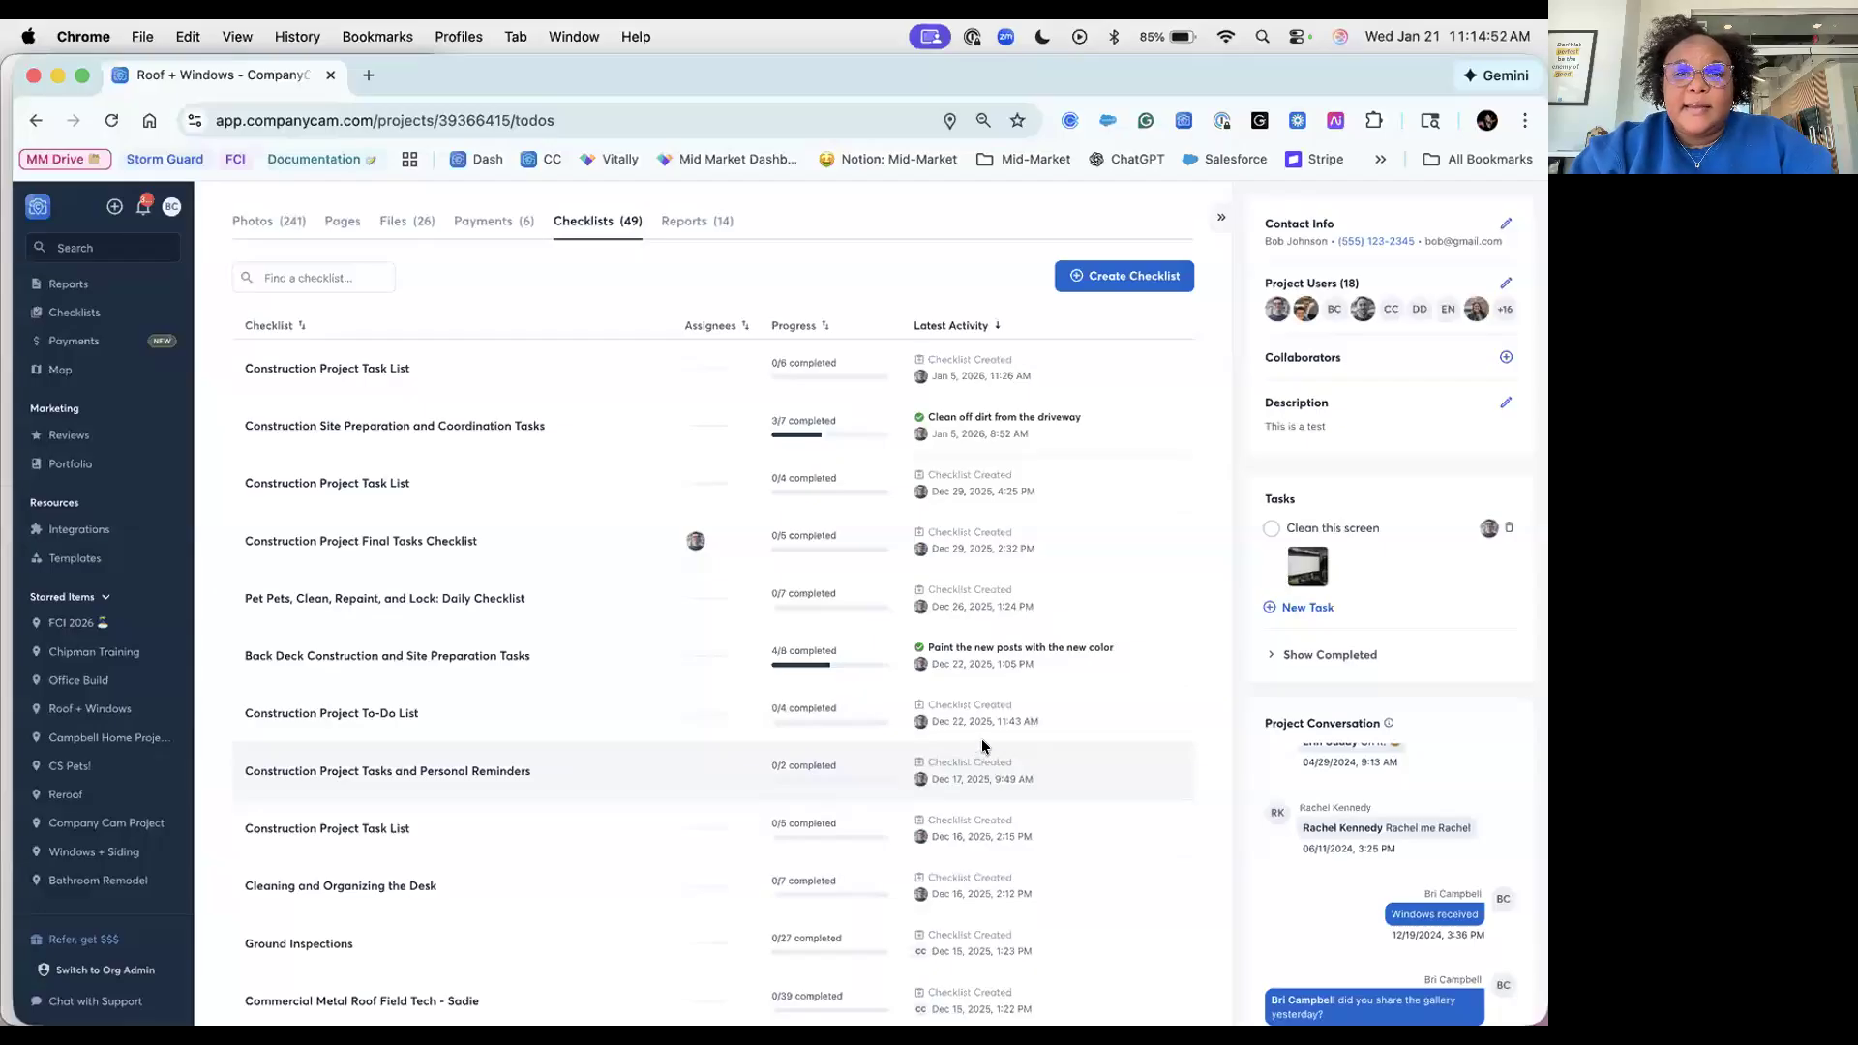
{"action": "scroll", "coordinate": [976, 746], "scroll_direction": "down", "scroll_amount": 6}
{"action": "scroll", "coordinate": [980, 744], "scroll_direction": "up", "scroll_amount": 7}
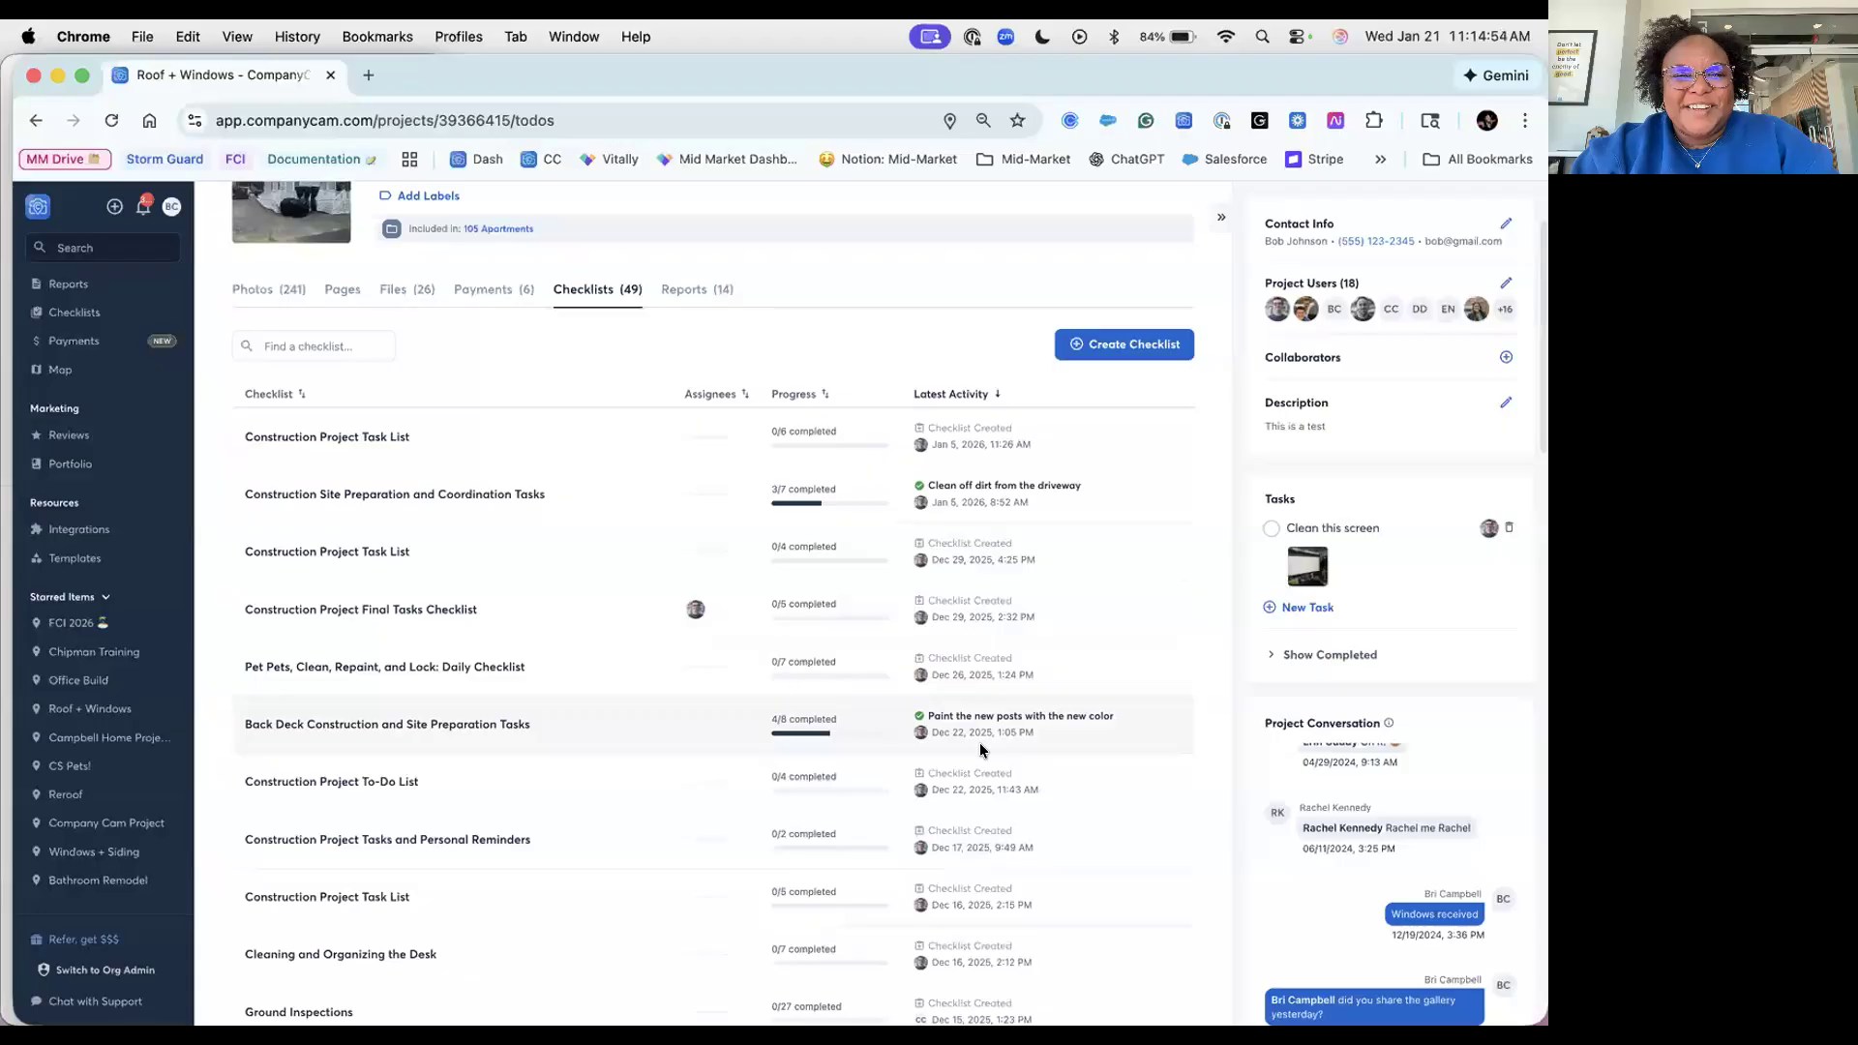
{"action": "scroll", "coordinate": [979, 741], "scroll_direction": "up", "scroll_amount": 2}
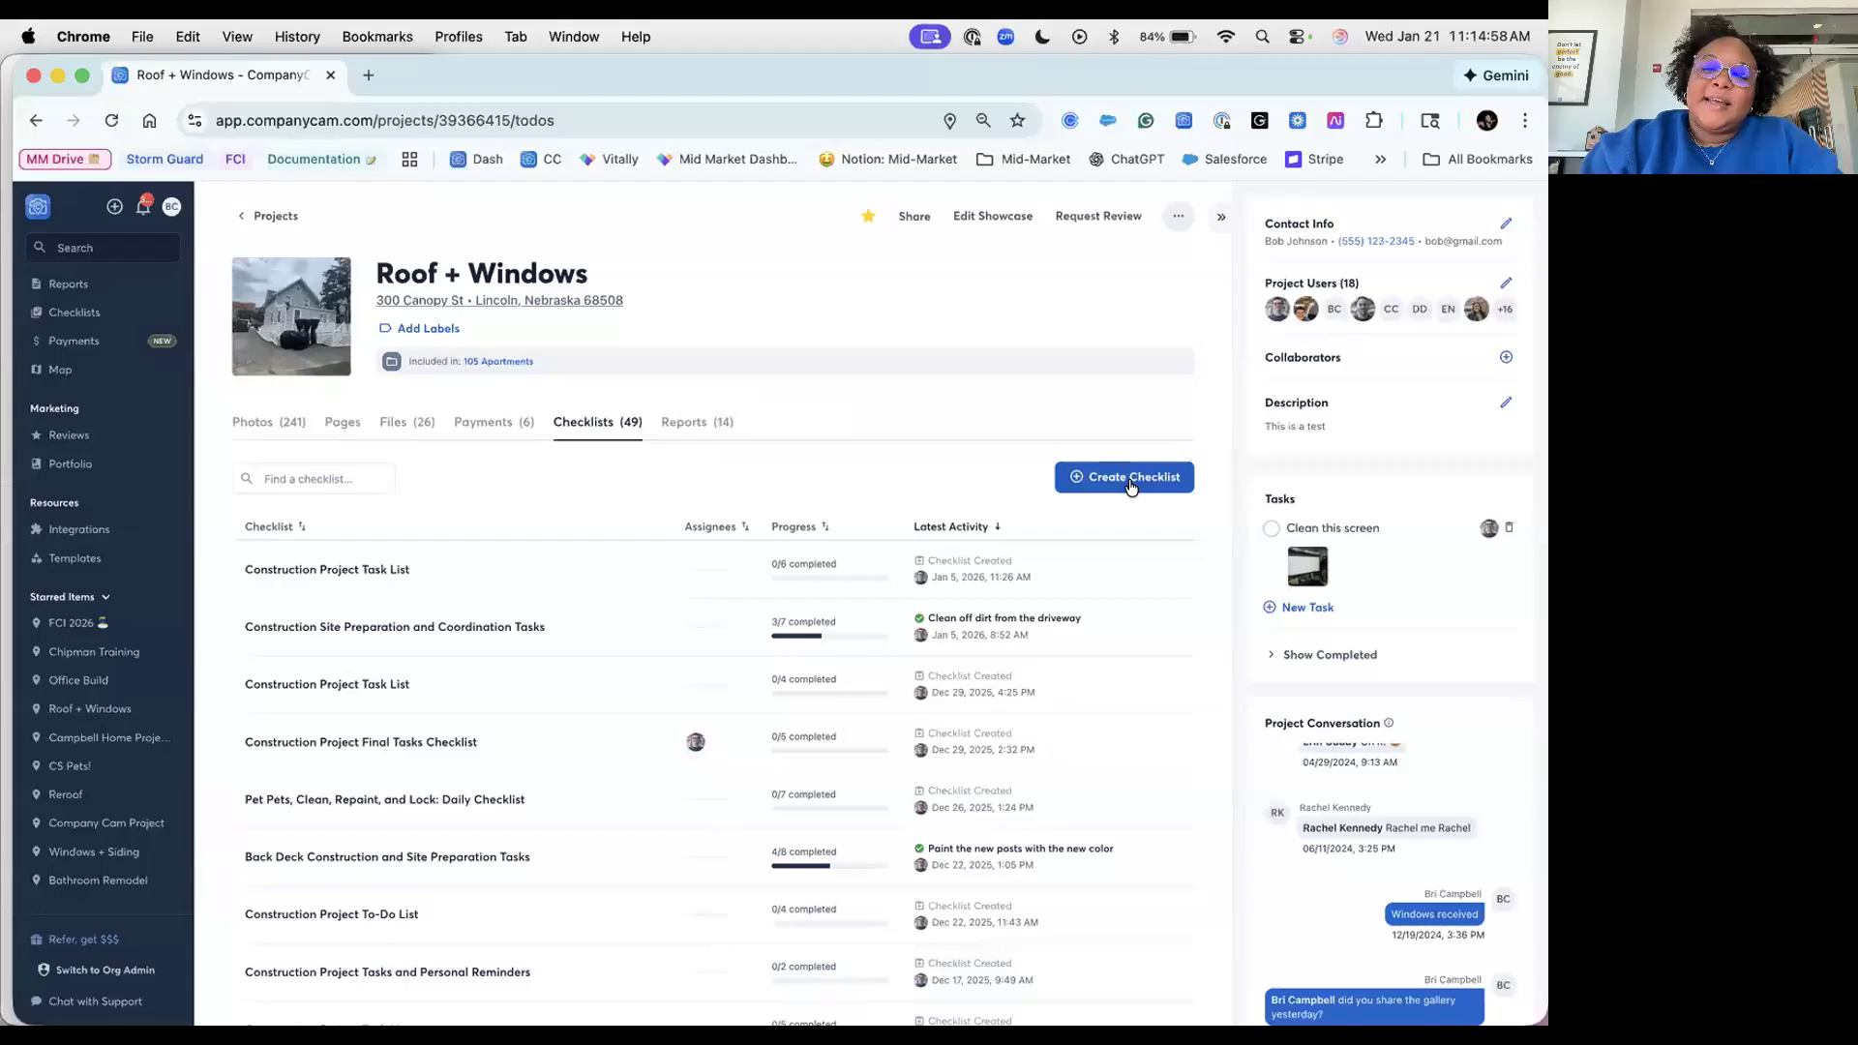
{"action": "left_click", "coordinate": [1129, 487]}
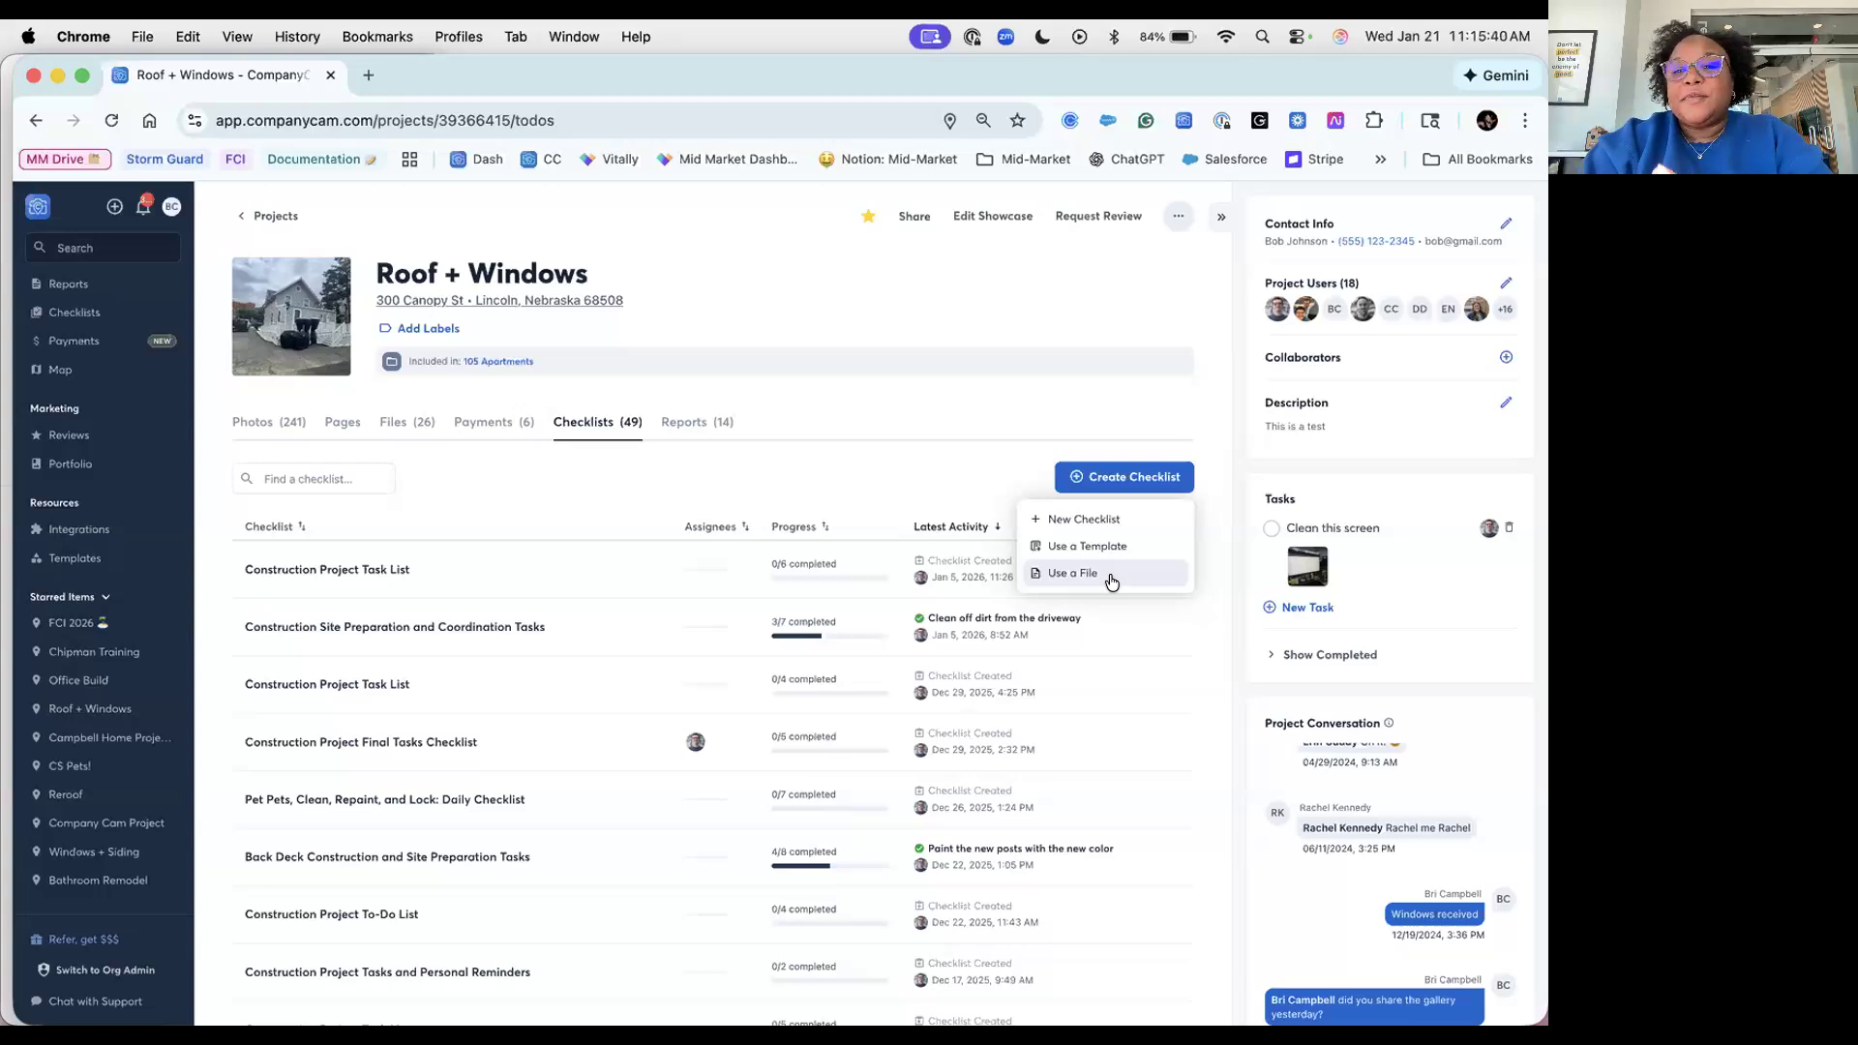
Step: Create a blank checklist titled with the inspector's name plus 'Inspection Checklist - 1/21/26'
{"action": "left_click", "coordinate": [1143, 526]}
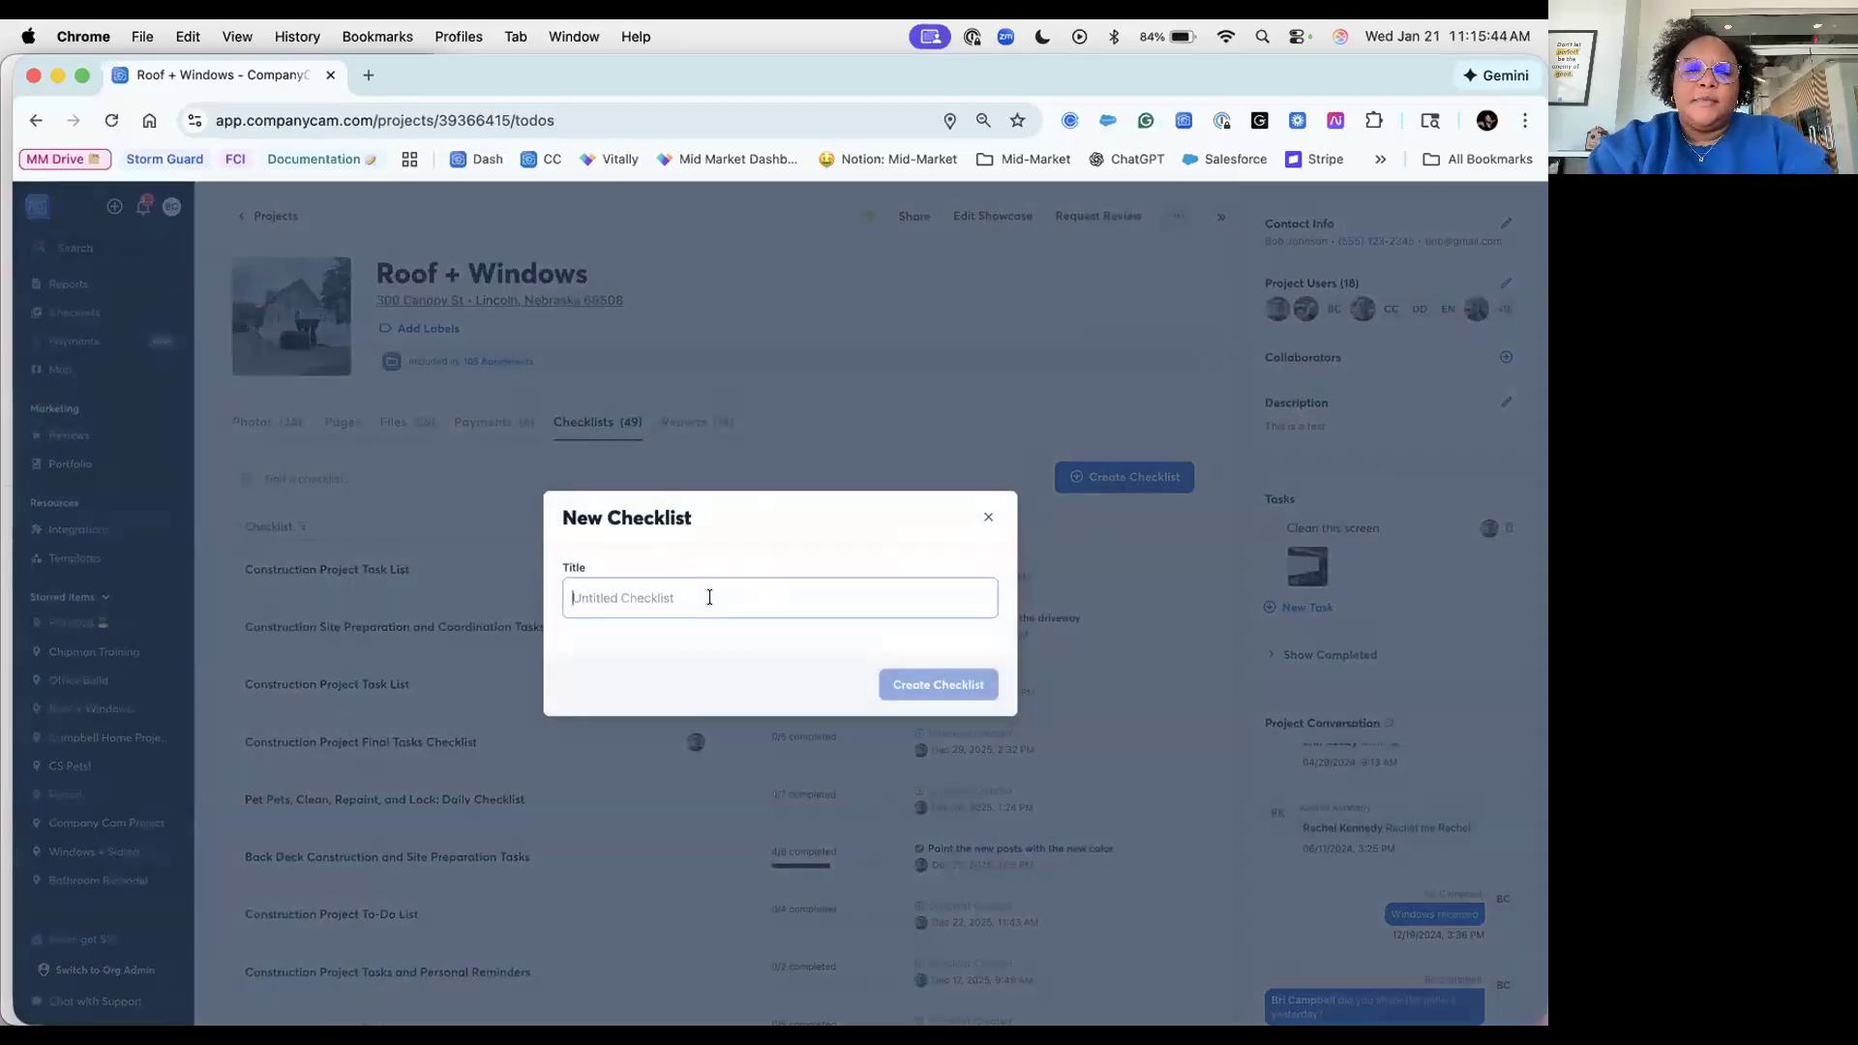
{"action": "type", "text": "Bri Inspection Checklist - 1/21/2"}
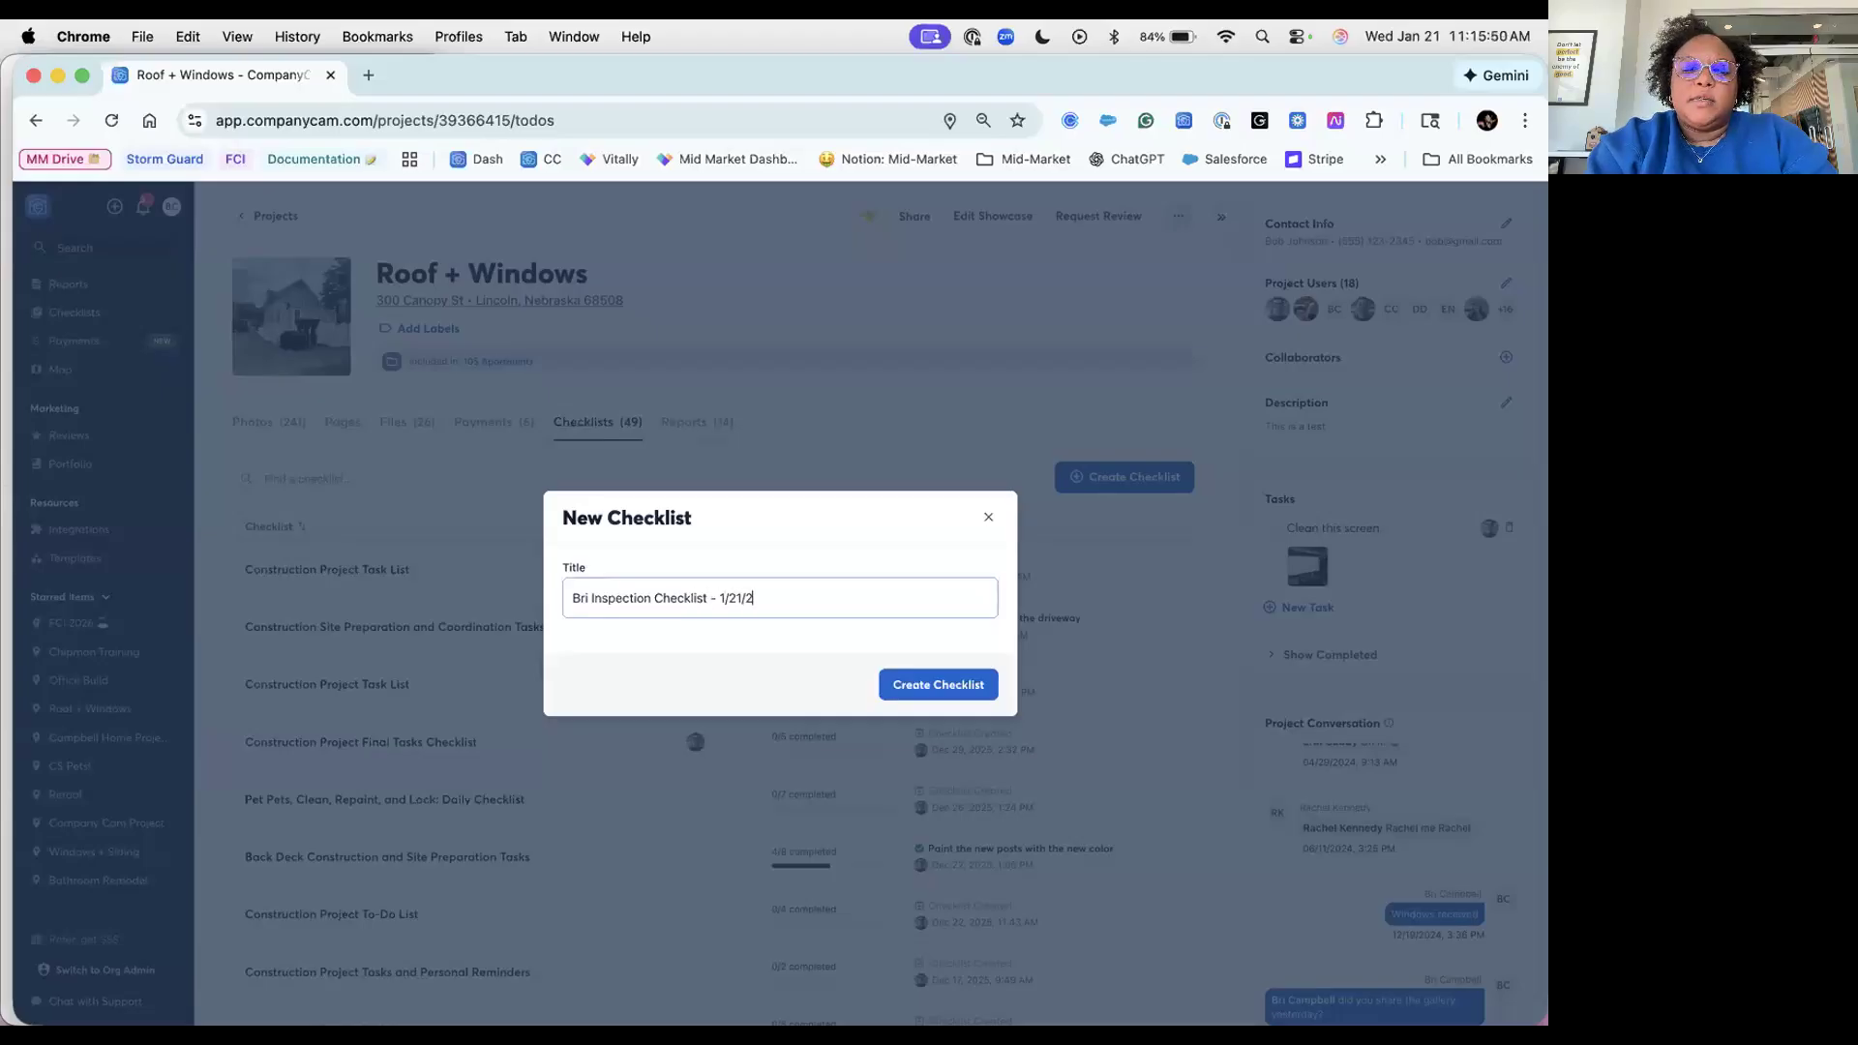
{"action": "type", "text": "6"}
{"action": "left_click", "coordinate": [967, 685]}
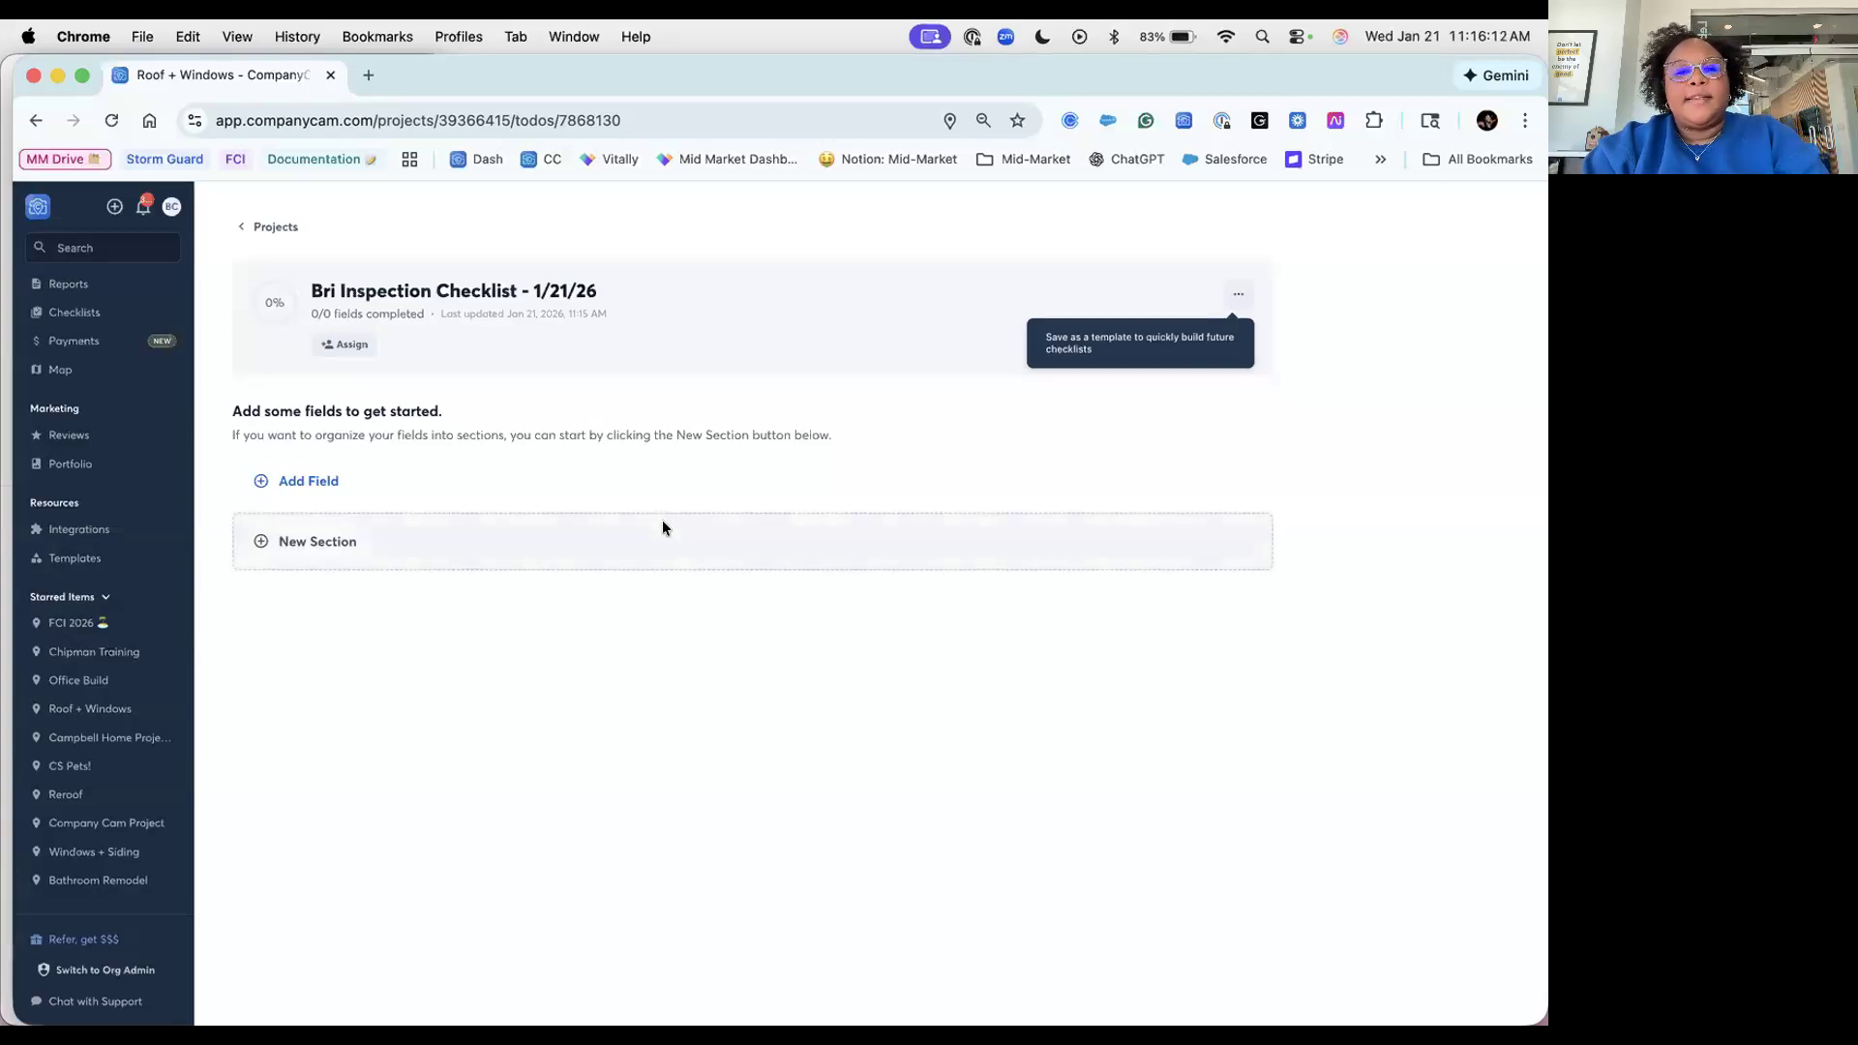
Step: Add sections titled Pre-inspection, Inpsection and Post-inspection to the new checklist
{"action": "left_click", "coordinate": [351, 551]}
{"action": "type", "text": "Pre-inspection"}
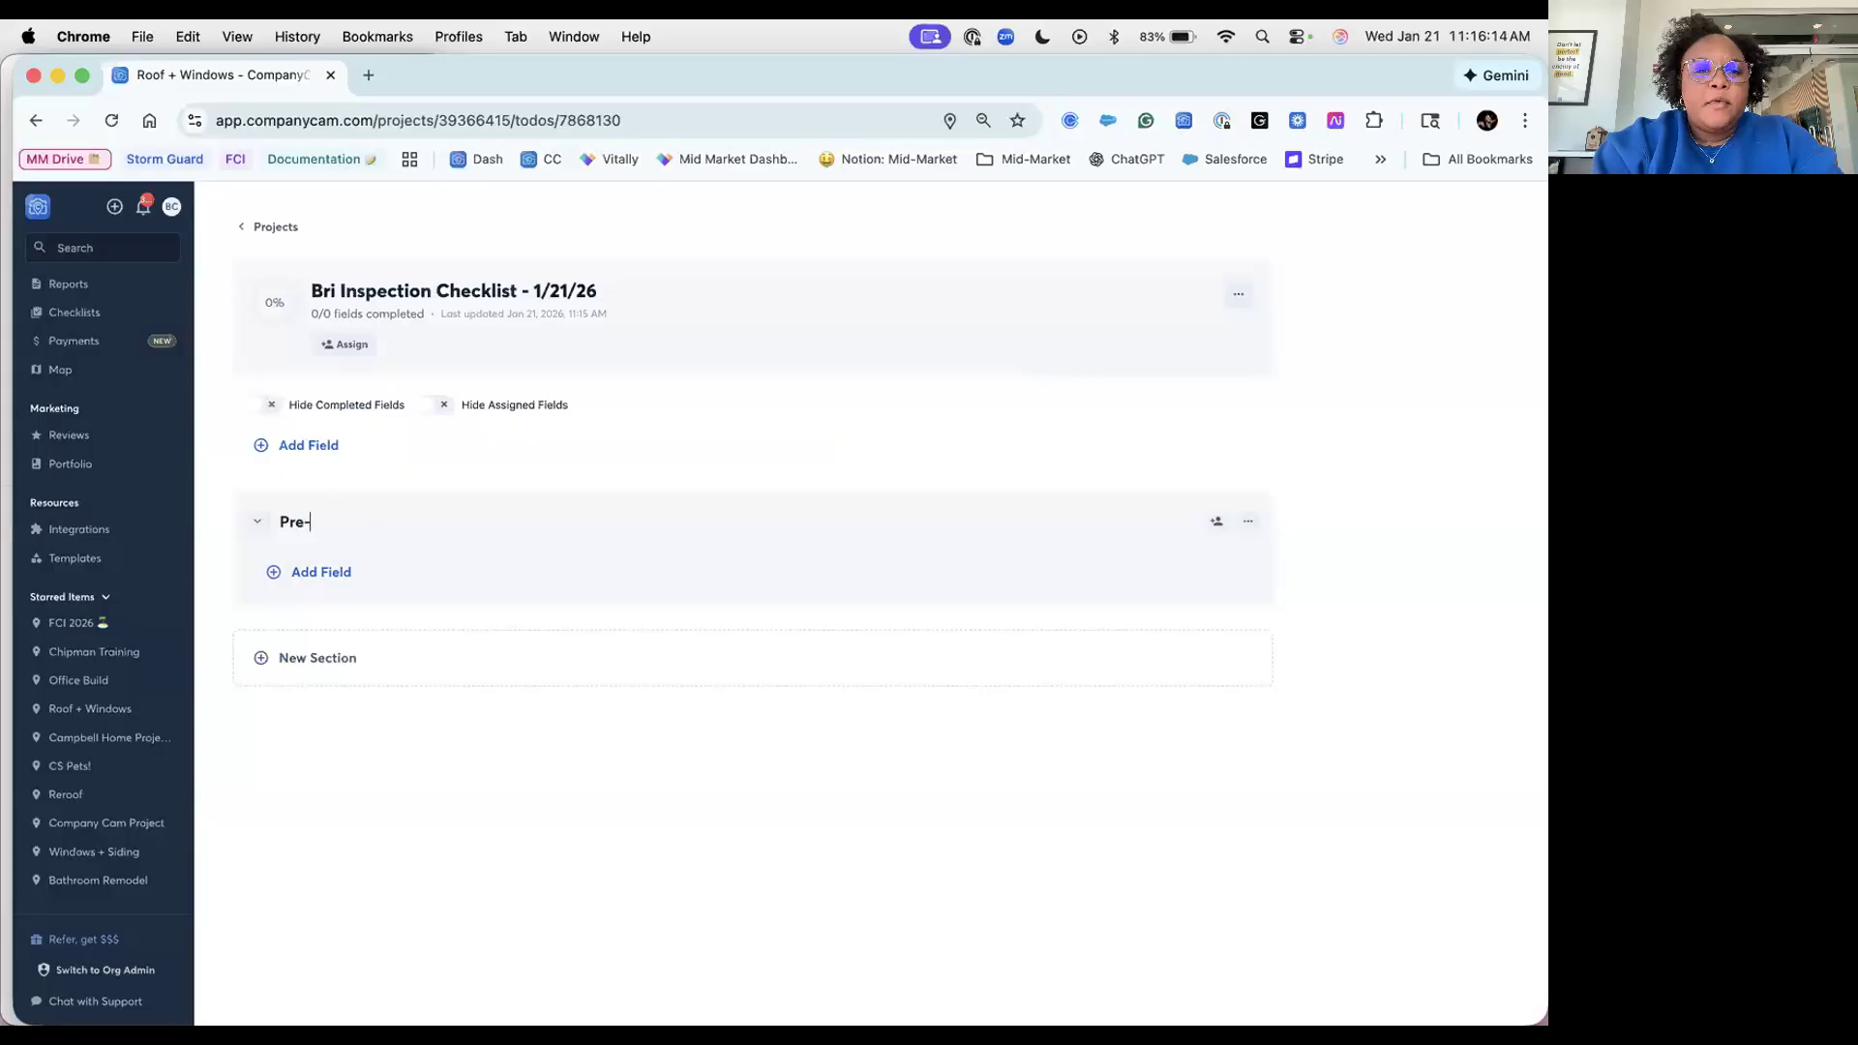
{"action": "left_click", "coordinate": [327, 661]}
{"action": "type", "text": "Inpsection"}
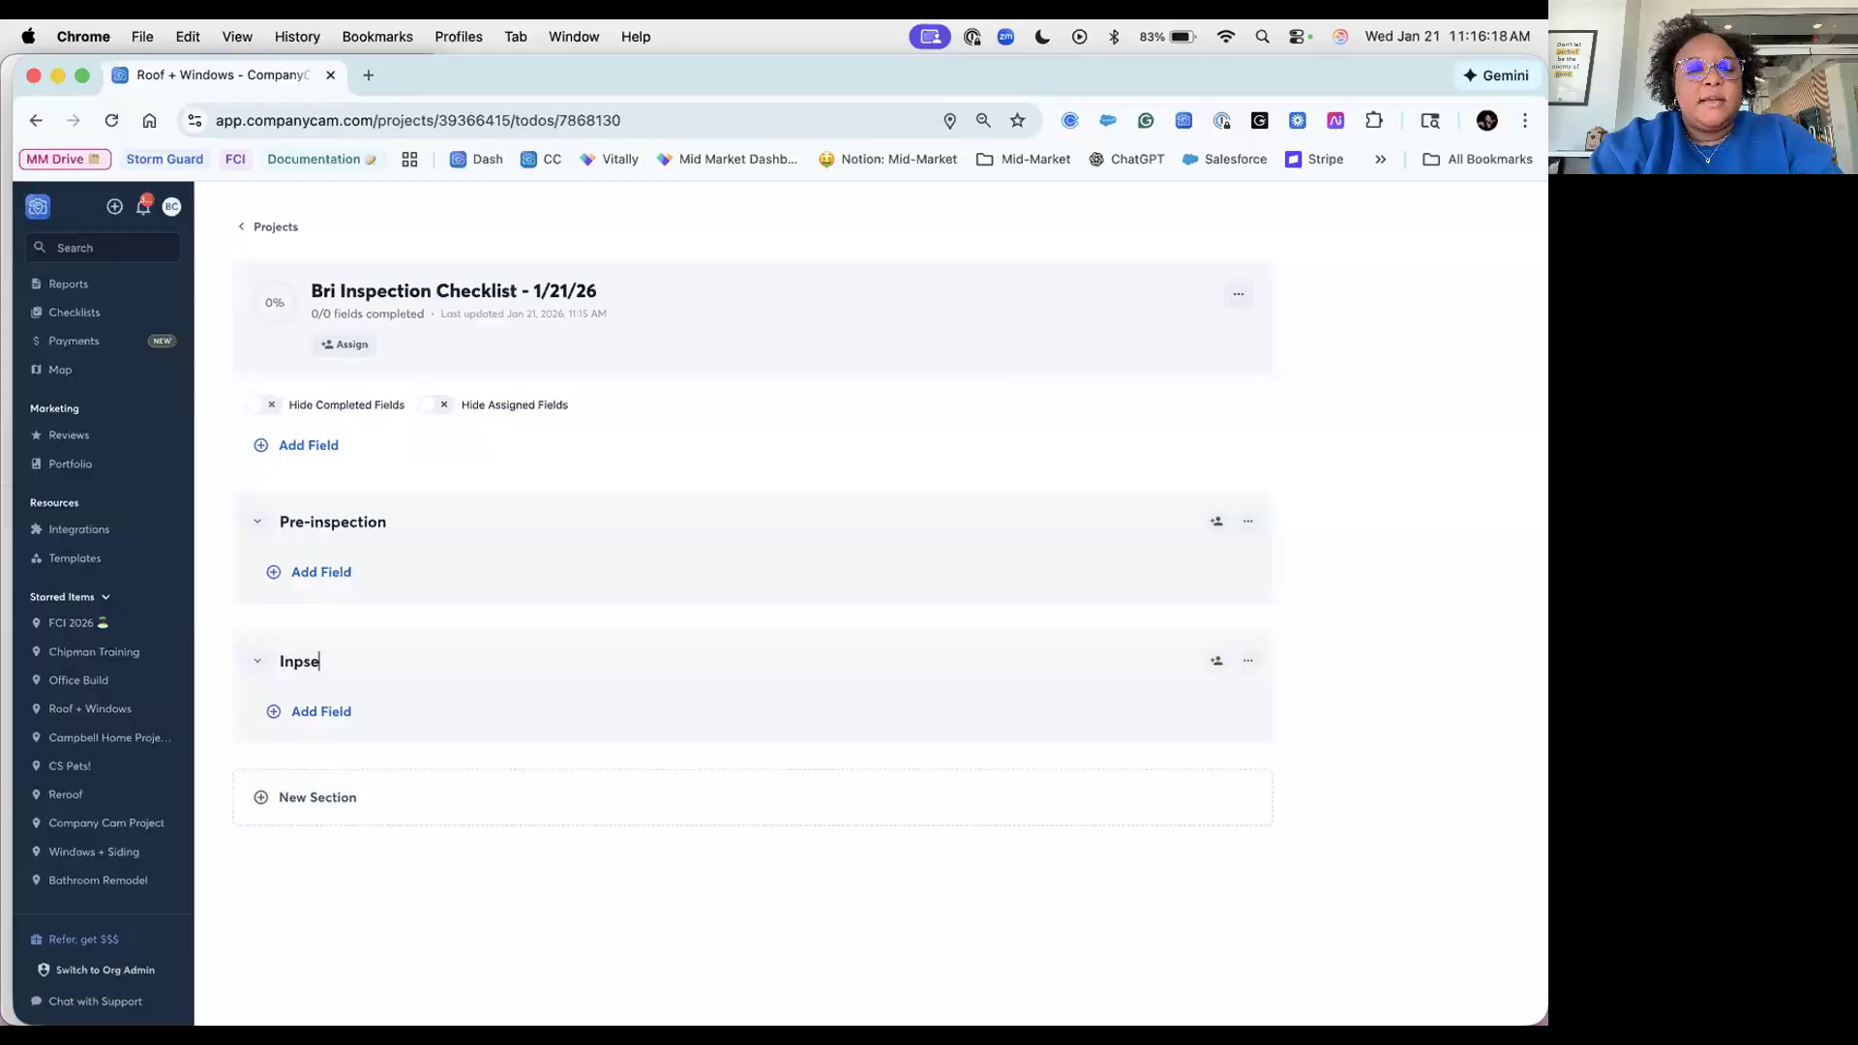
{"action": "left_click", "coordinate": [353, 811]}
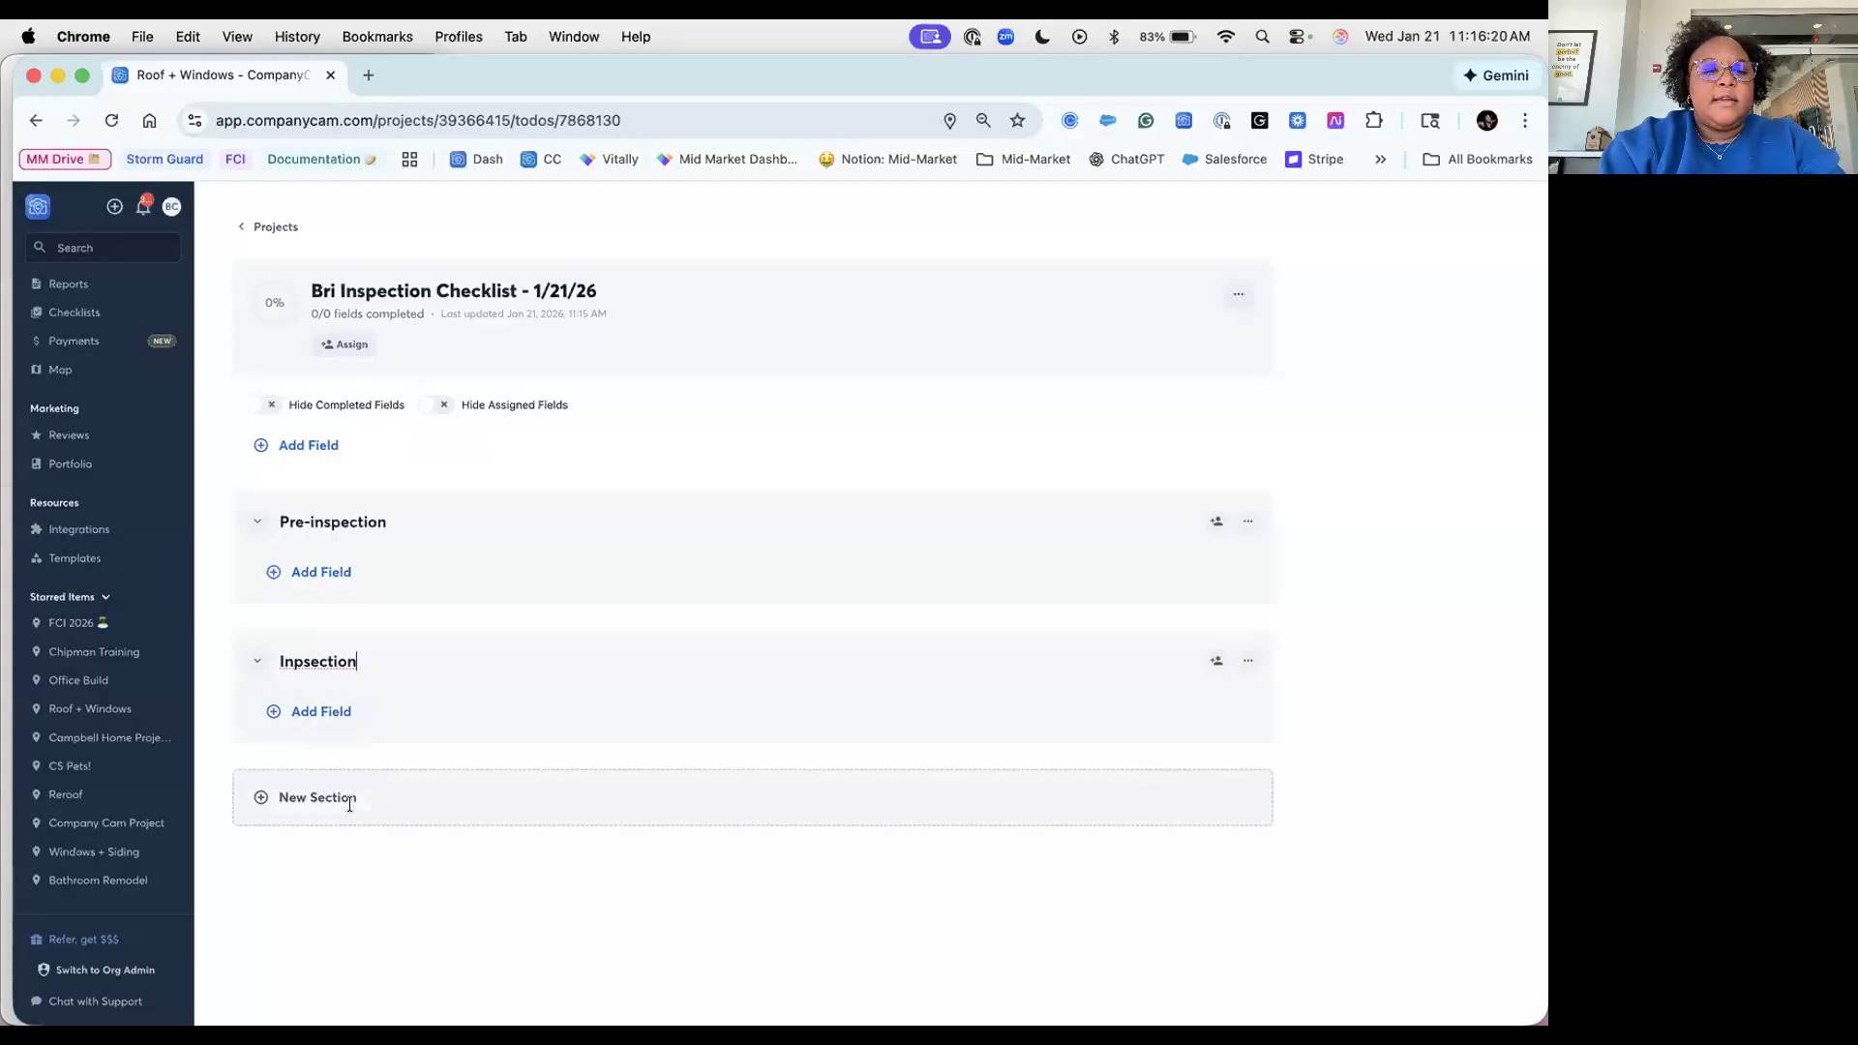
{"action": "type", "text": "Post"}
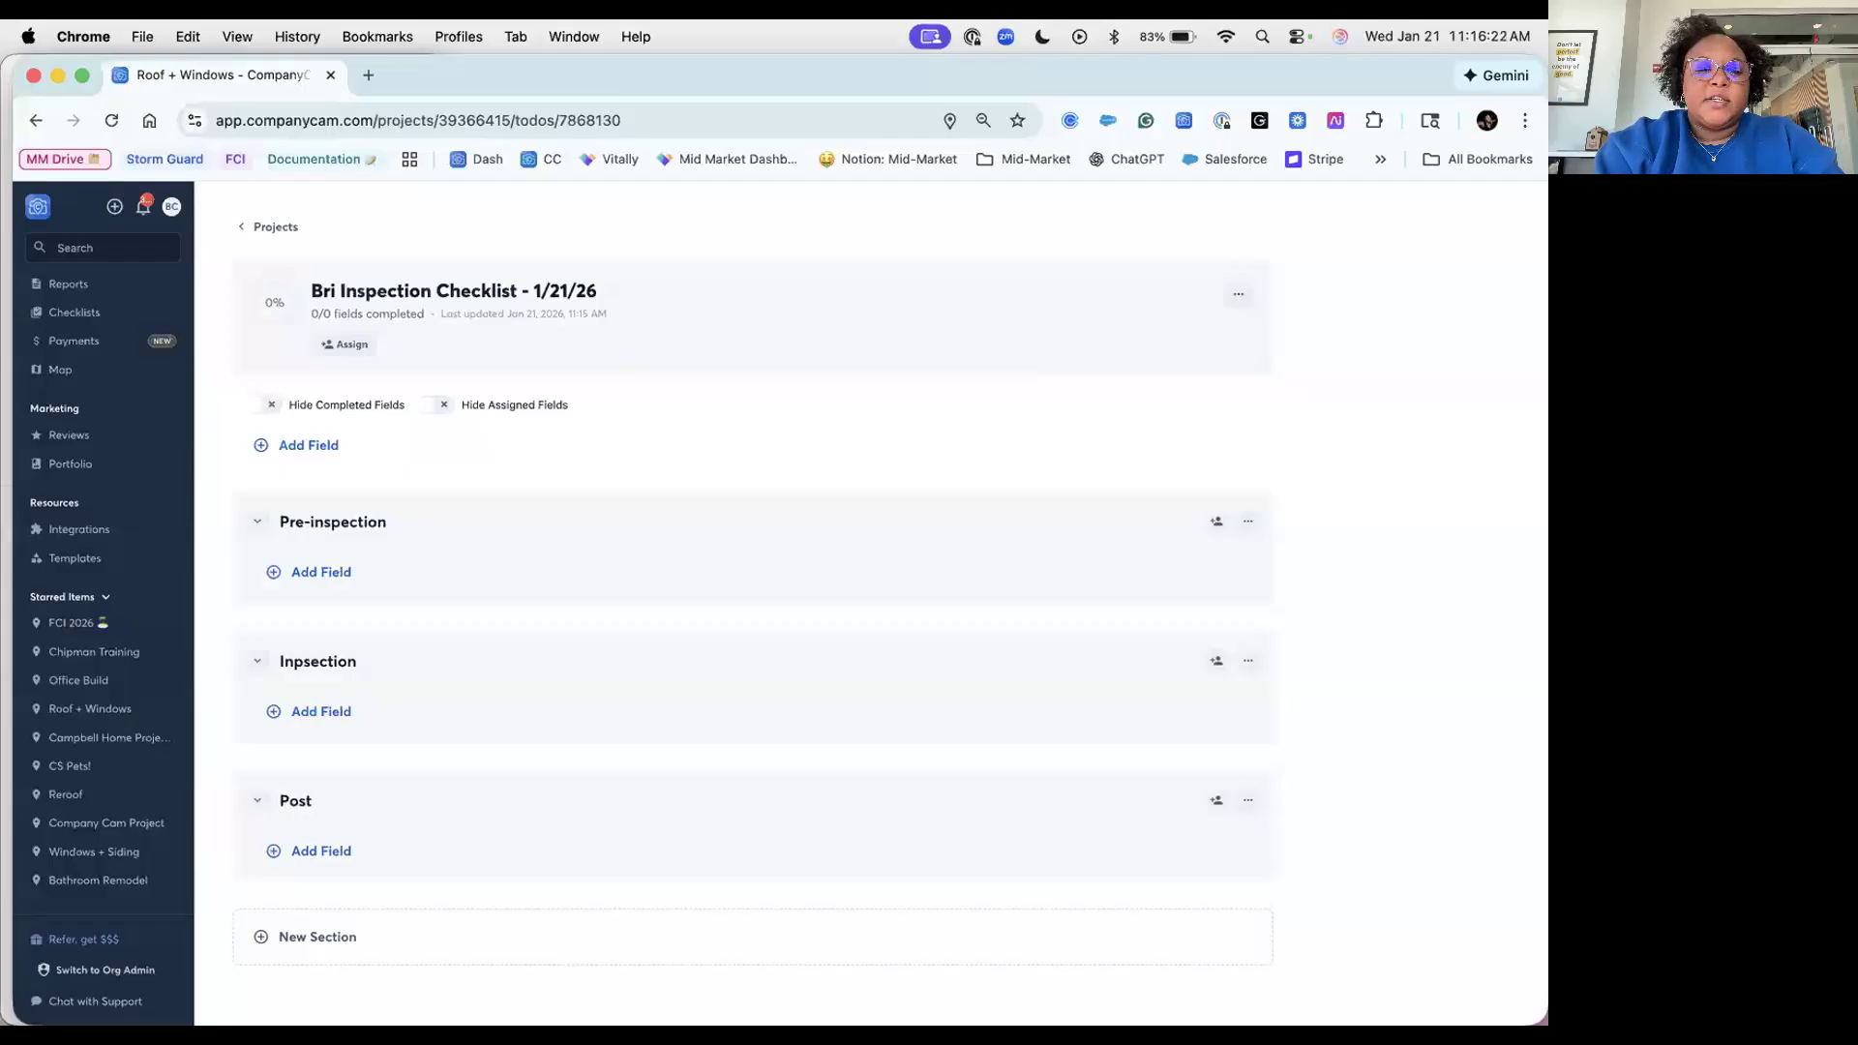
{"action": "type", "text": "-inspection"}
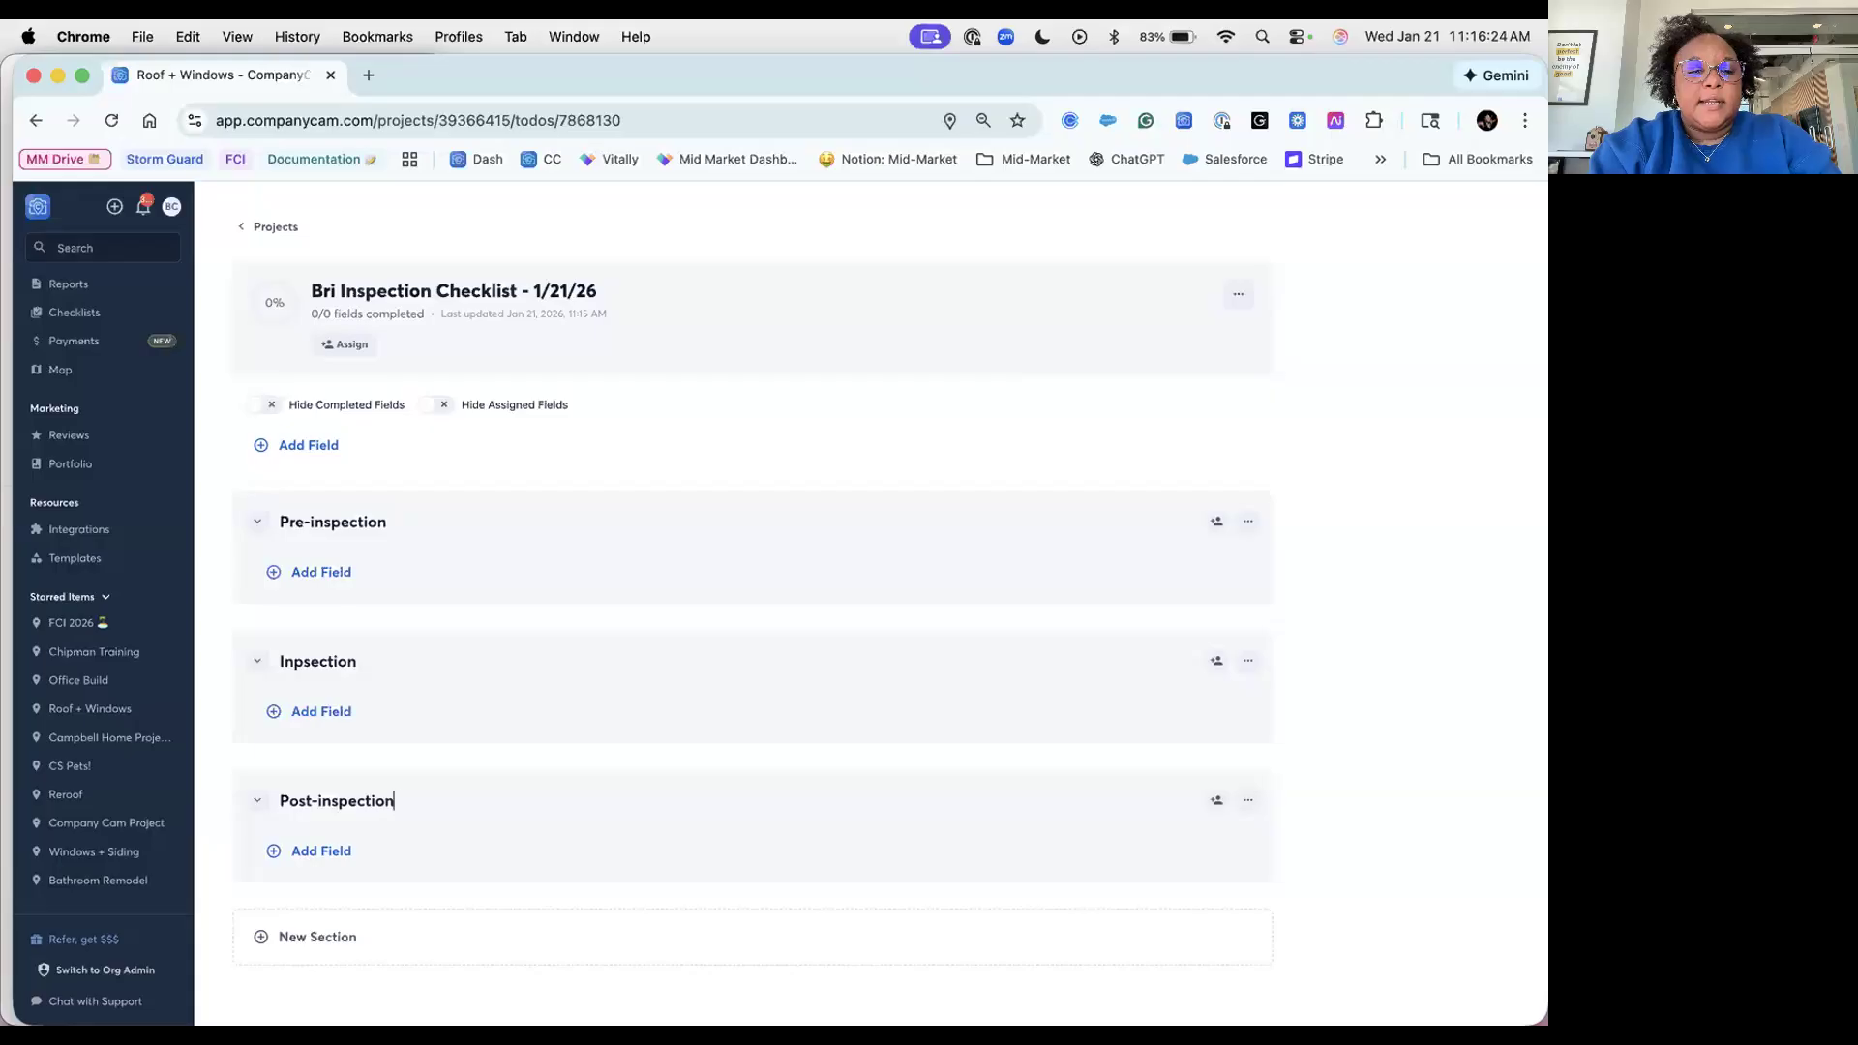
{"action": "scroll", "coordinate": [1436, 471], "scroll_direction": "down", "scroll_amount": 1}
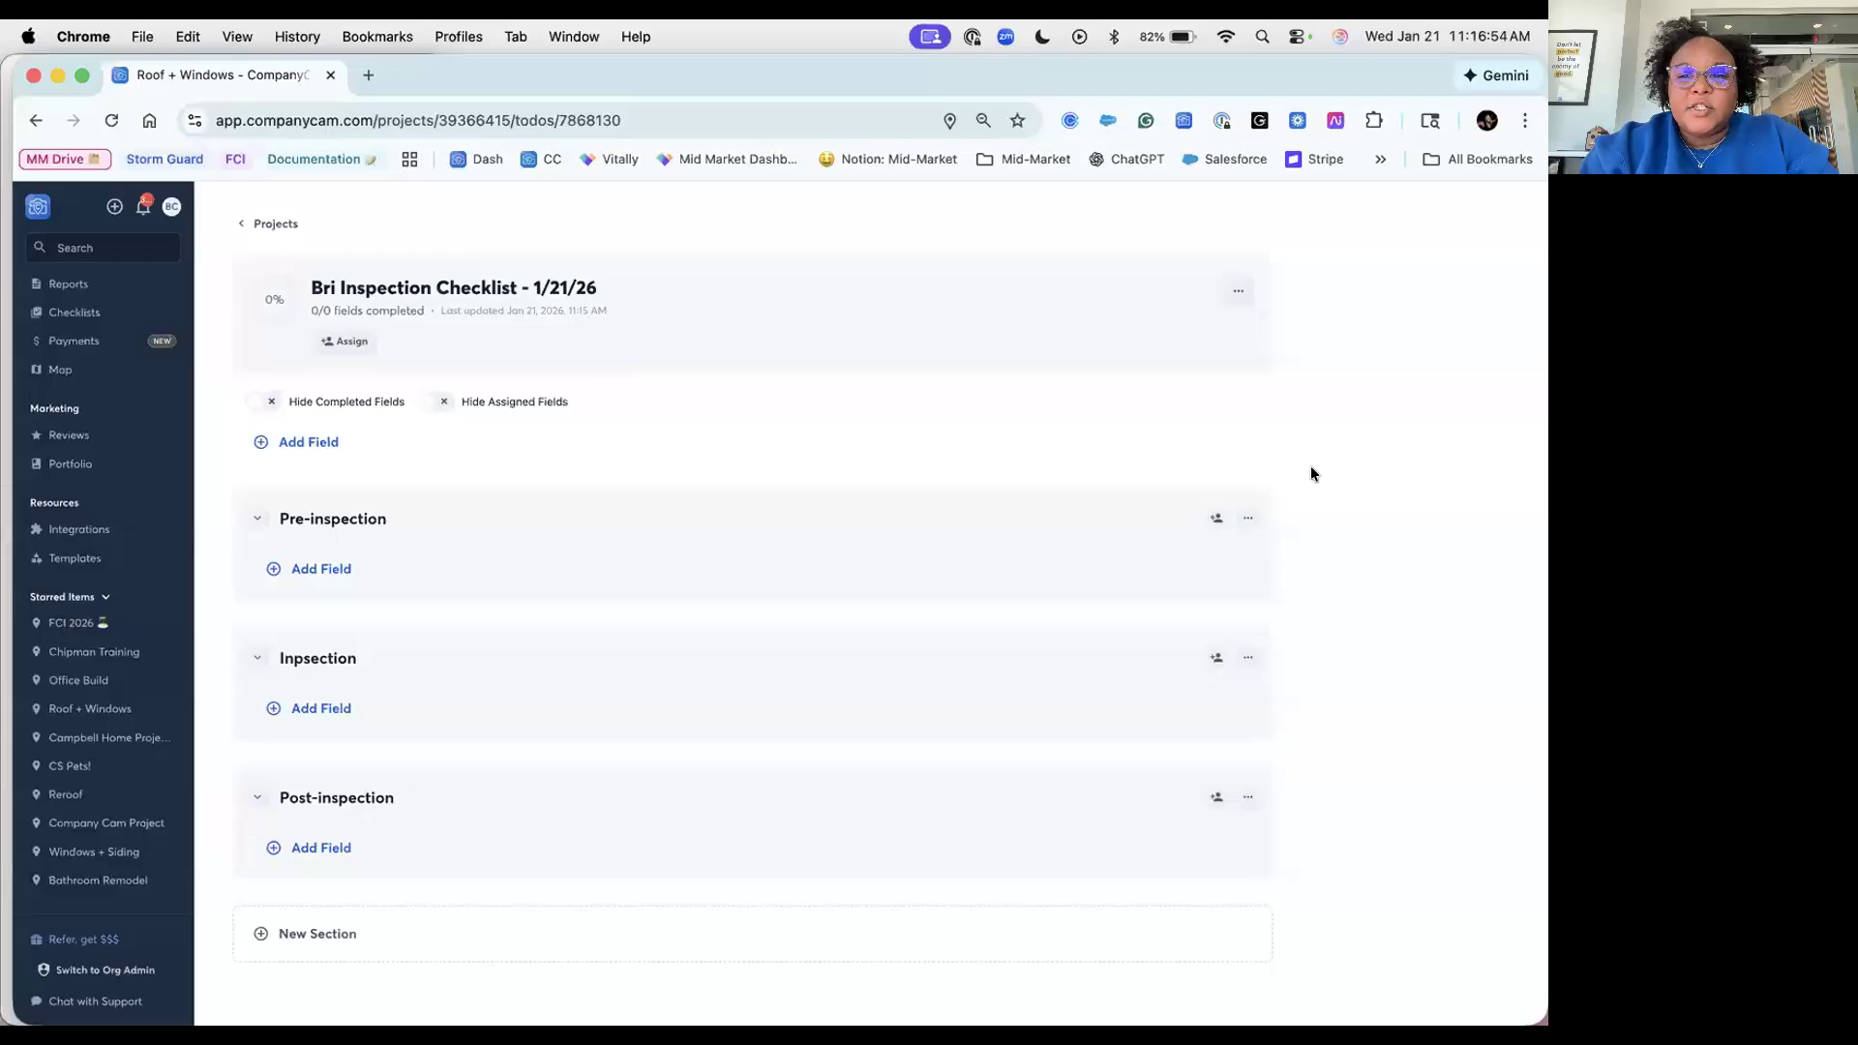
Step: Add a 'Check for damages' field under Pre-inspection with notes 'check for cracks, holes, splits, etc.'
{"action": "left_click", "coordinate": [324, 580]}
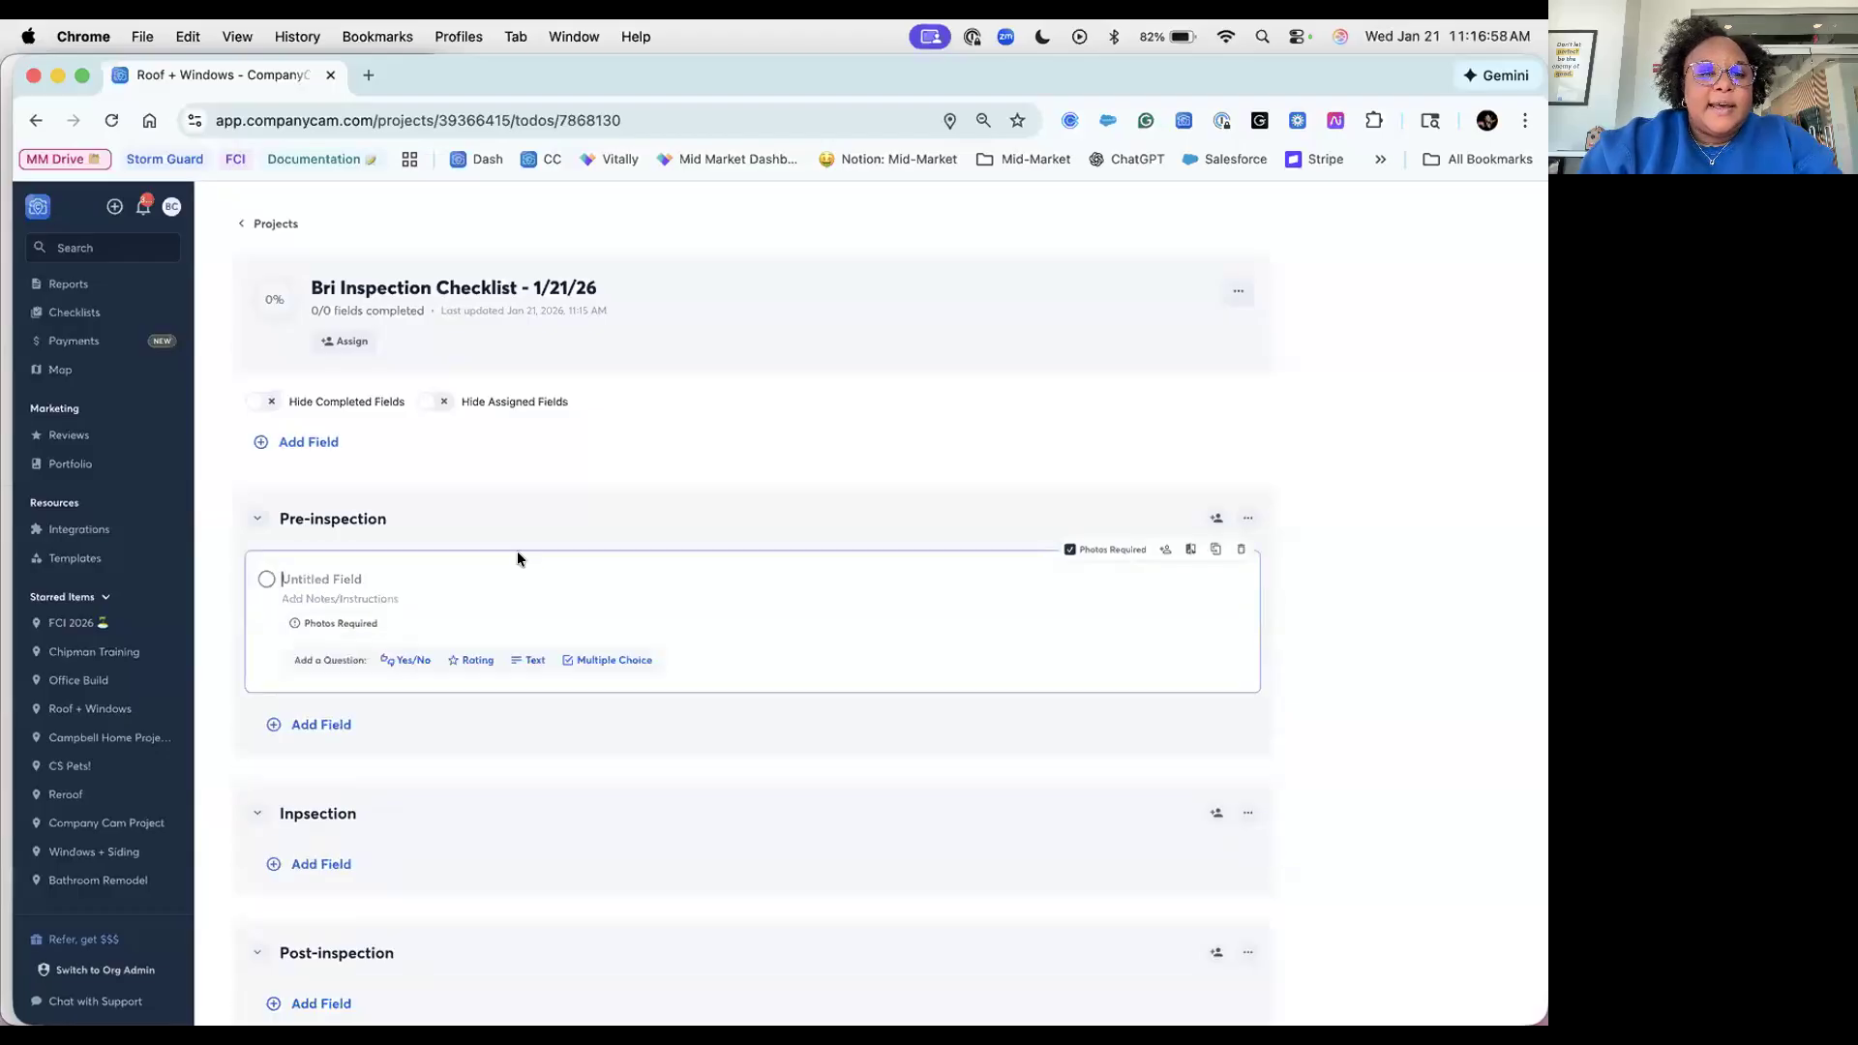
{"action": "type", "text": "Check for damages"}
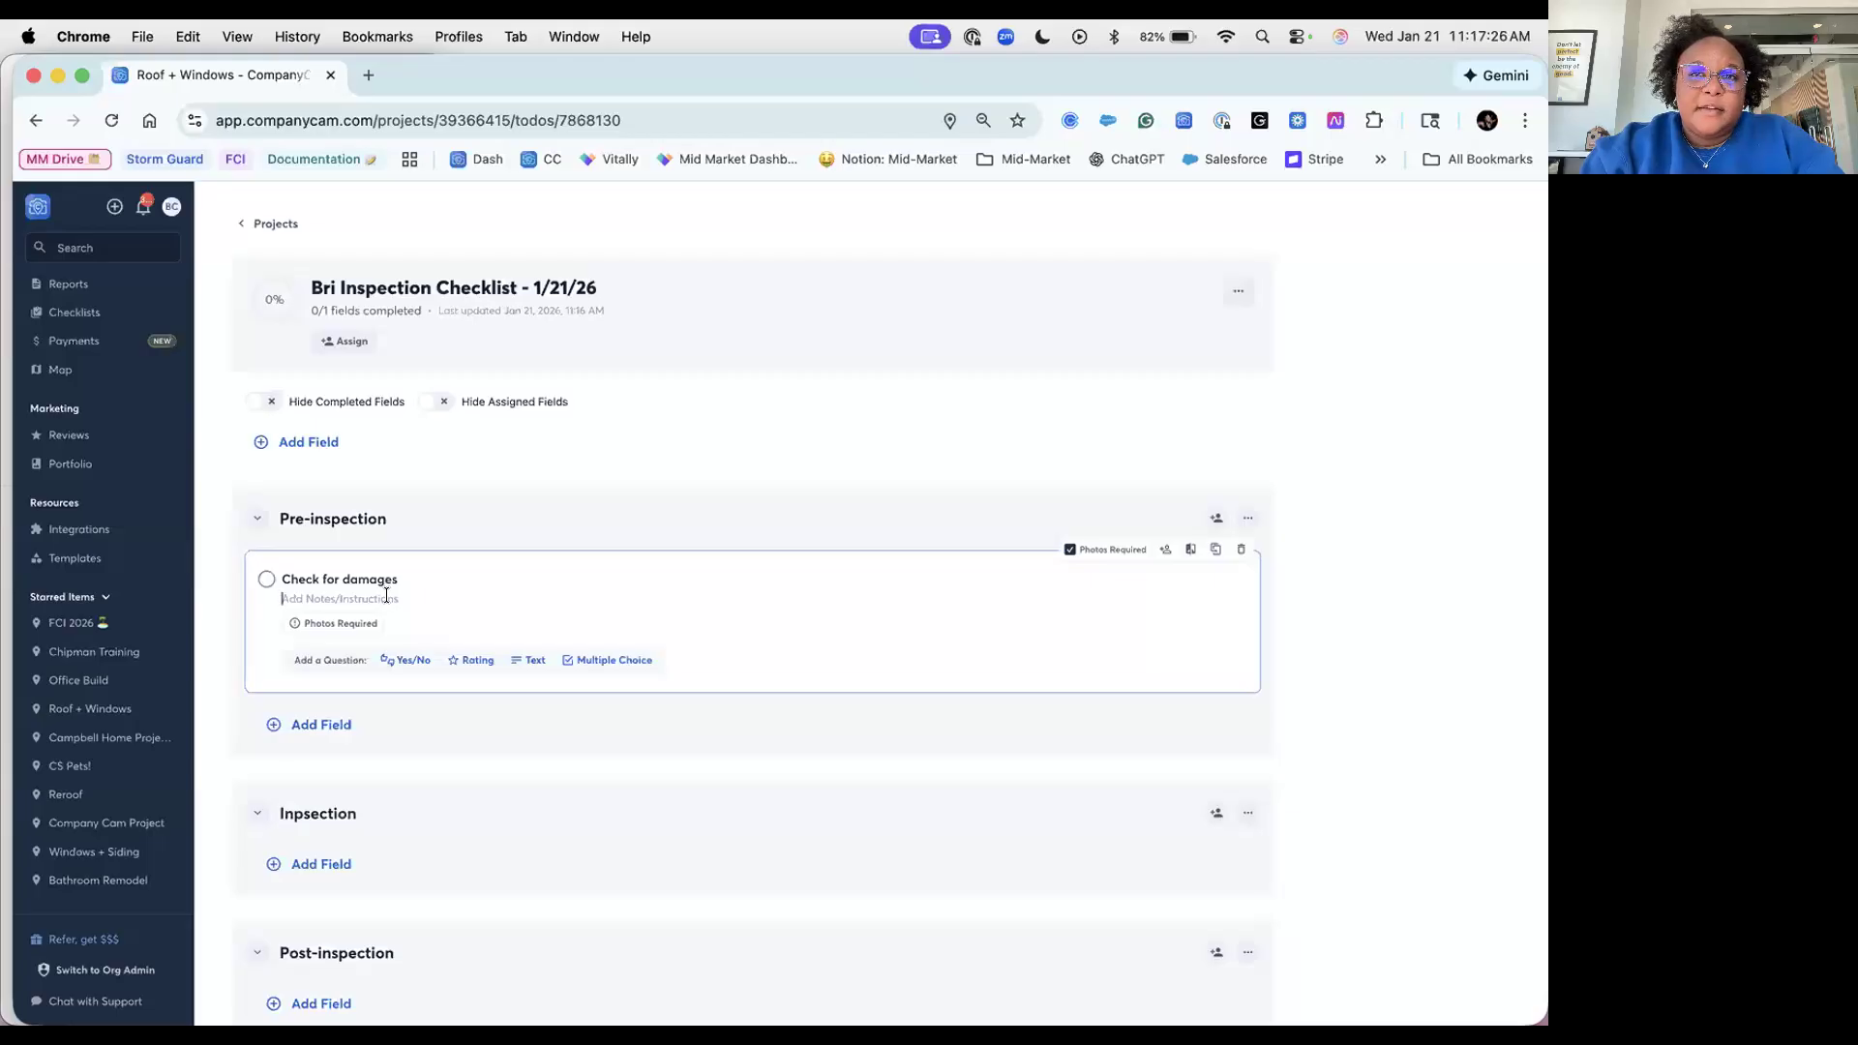
{"action": "type", "text": "check or"}
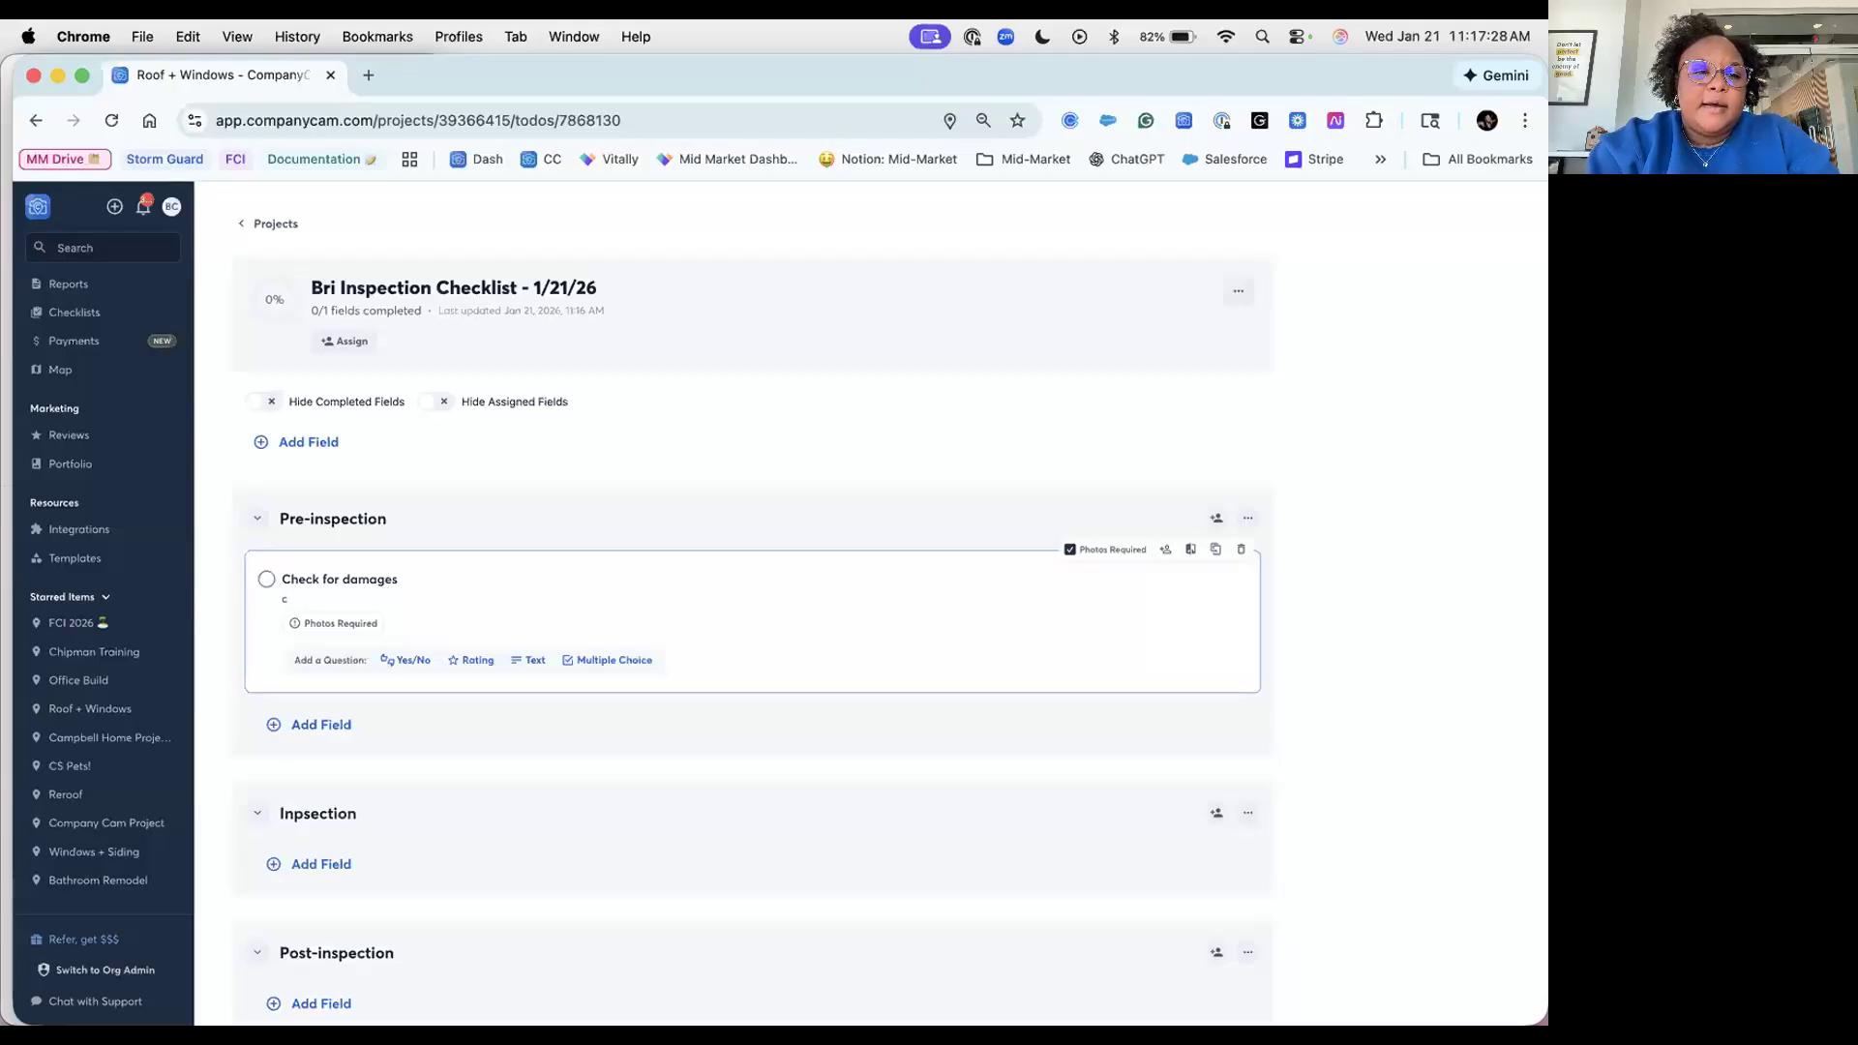
{"action": "key", "text": "BackSpace"}
{"action": "key", "text": "BackSpace"}
{"action": "type", "text": "for"}
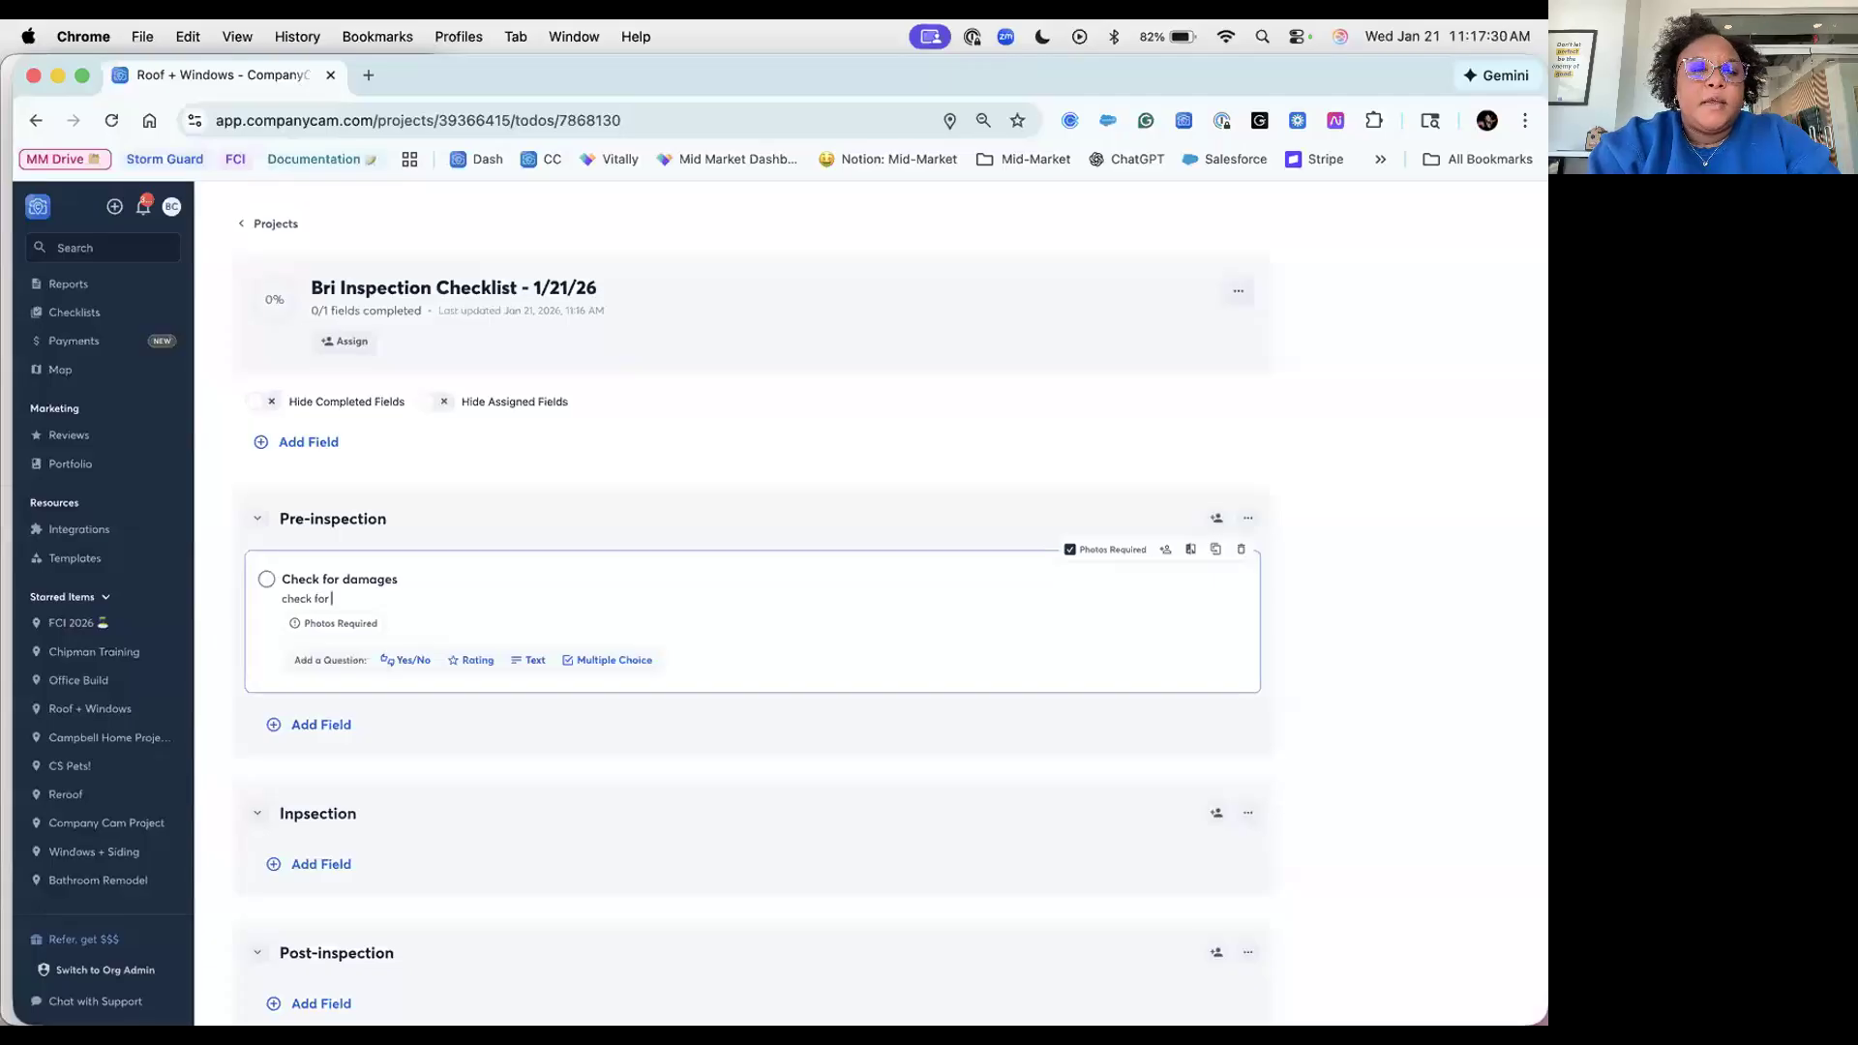
{"action": "type", "text": " cracks, holes, splits, etc."}
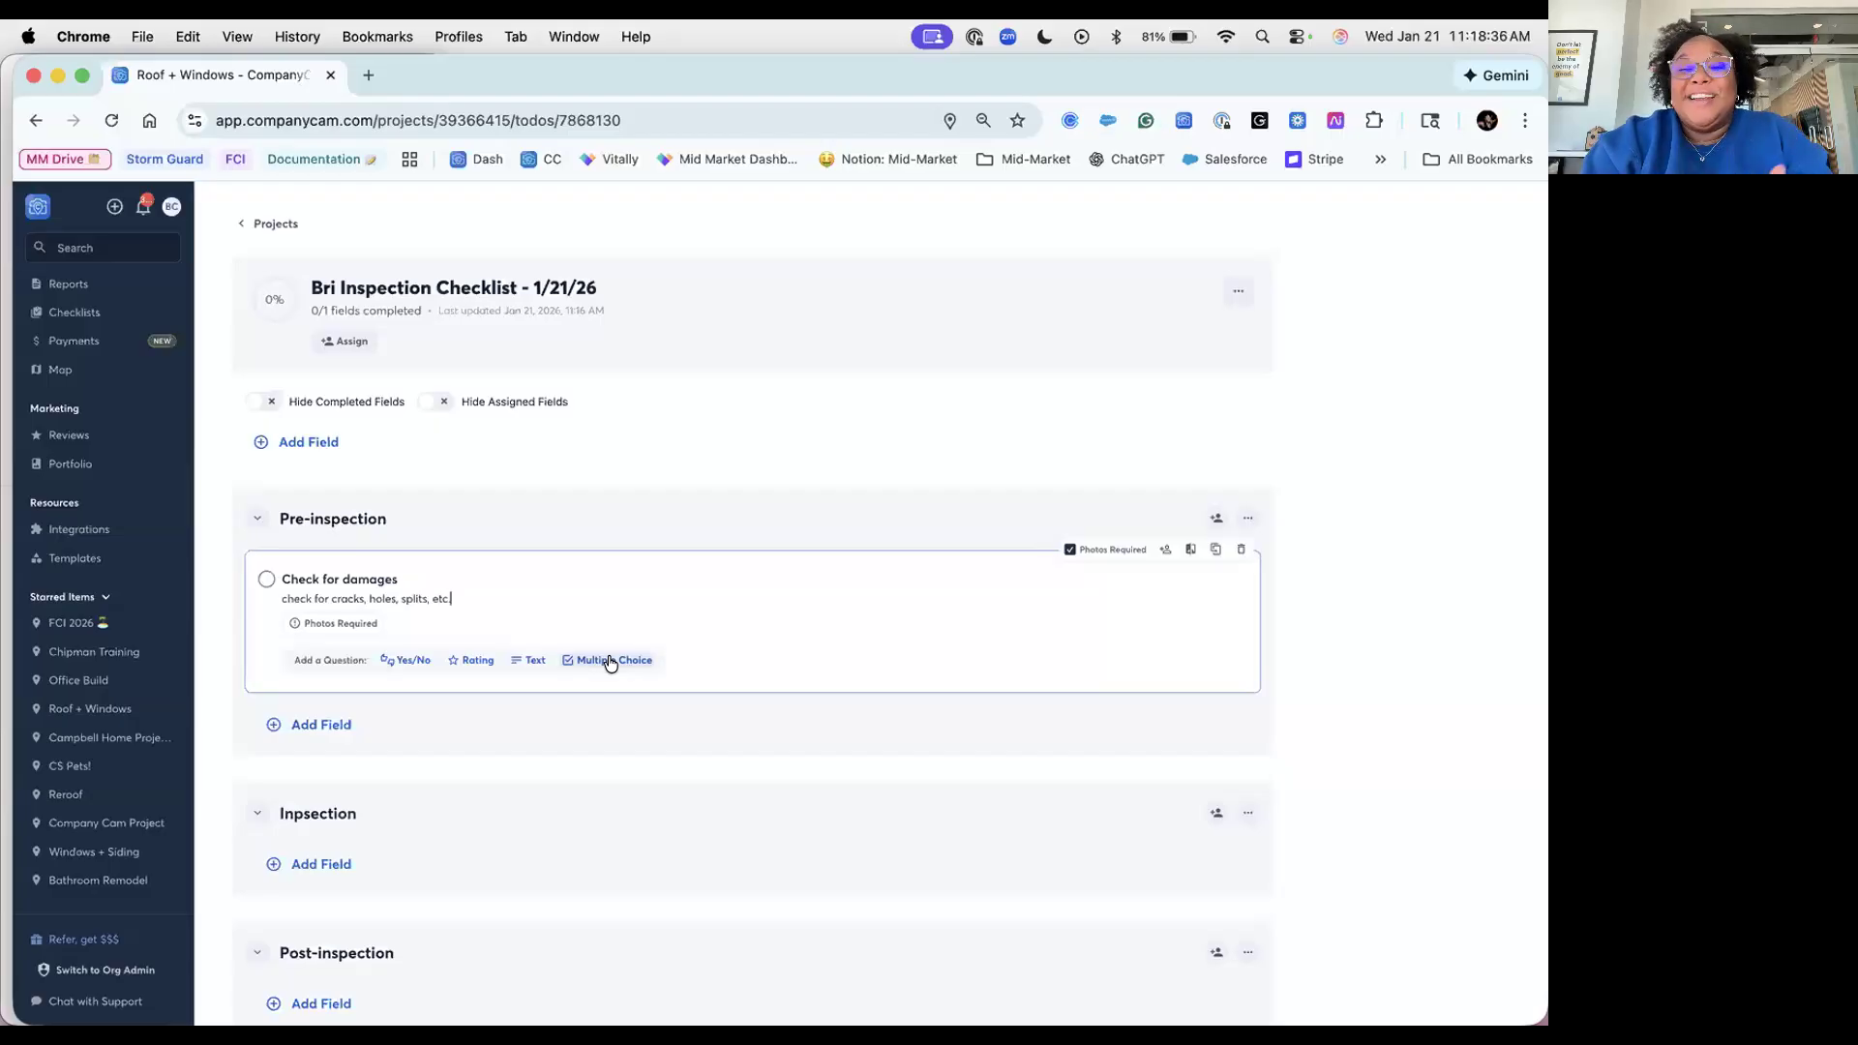
Step: Give Check for damages a Yes/No question 'Is there damage' and a 'Severity of damage' rating
{"action": "left_click", "coordinate": [406, 660]}
{"action": "type", "text": "Is there damage?"}
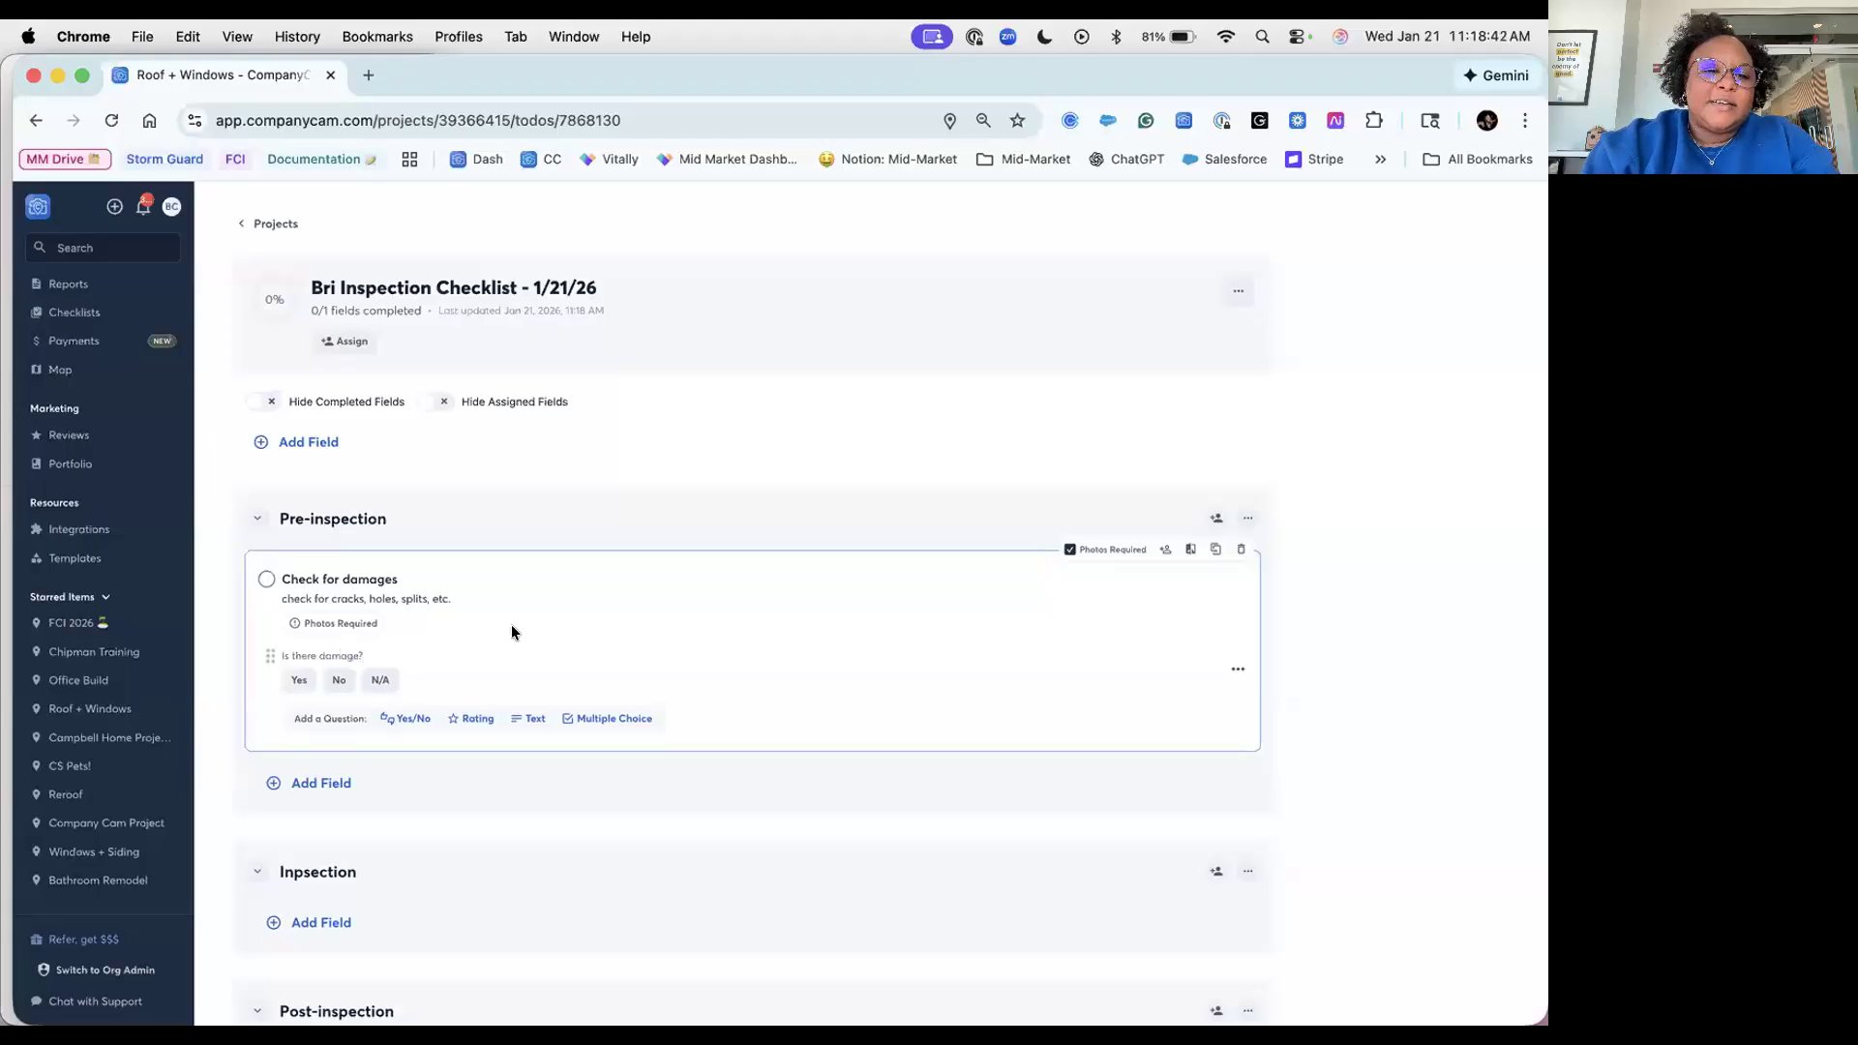
{"action": "left_click", "coordinate": [471, 719]}
{"action": "type", "text": "Severity of damage"}
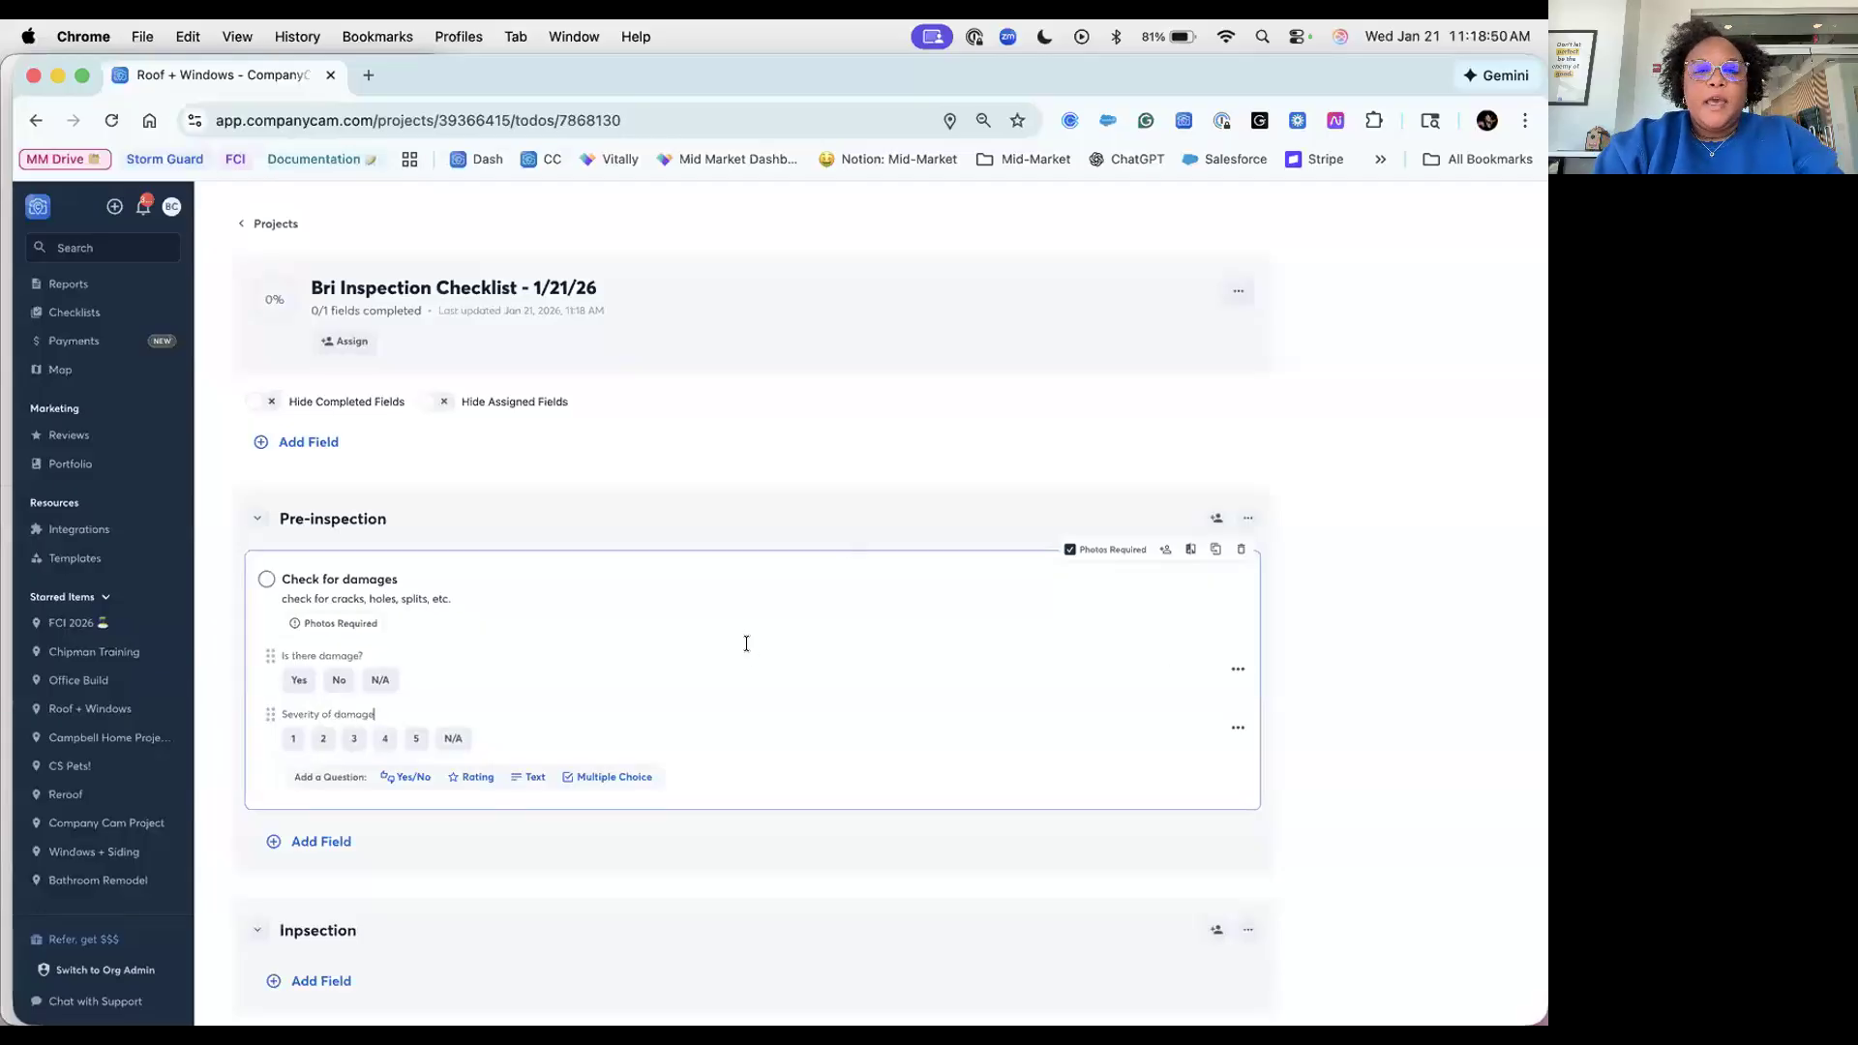
{"action": "scroll", "coordinate": [746, 643], "scroll_direction": "down", "scroll_amount": 3}
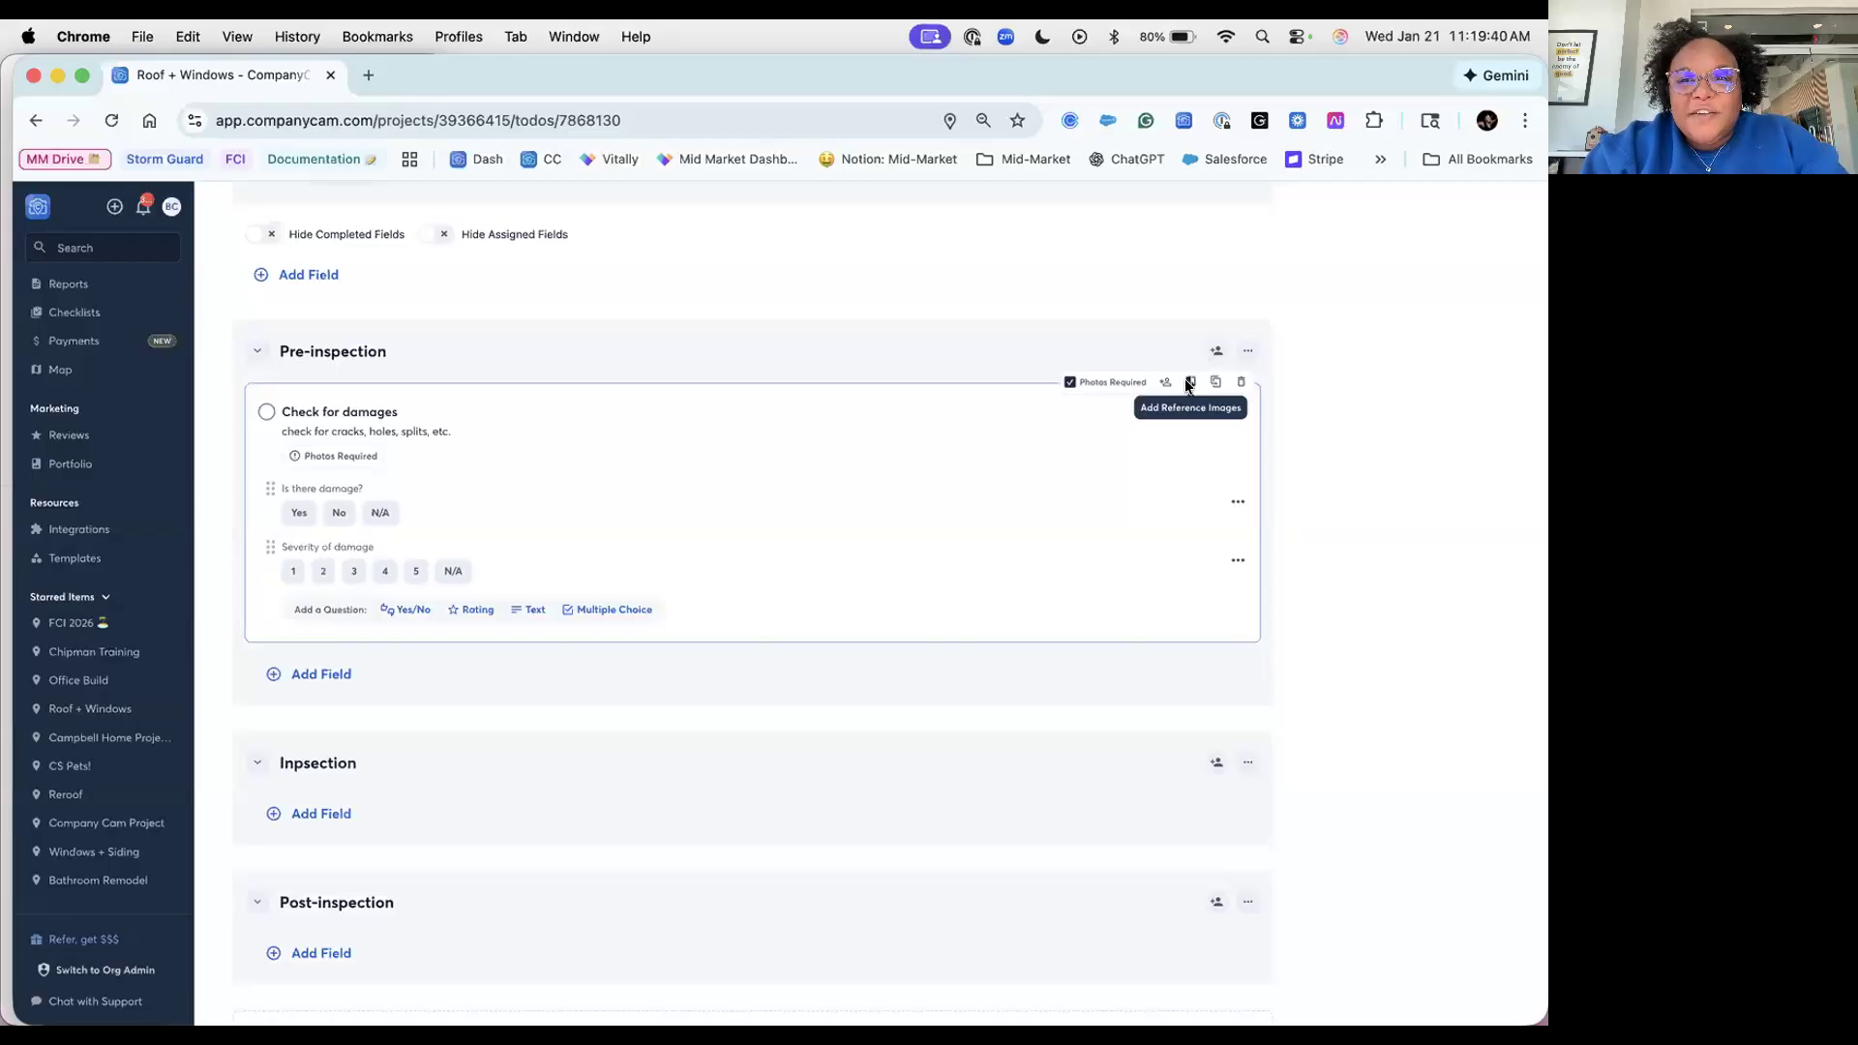
Step: Dismiss Check for damages' reference images without uploading, then show all windows in Mission Control
{"action": "left_click", "coordinate": [1189, 383]}
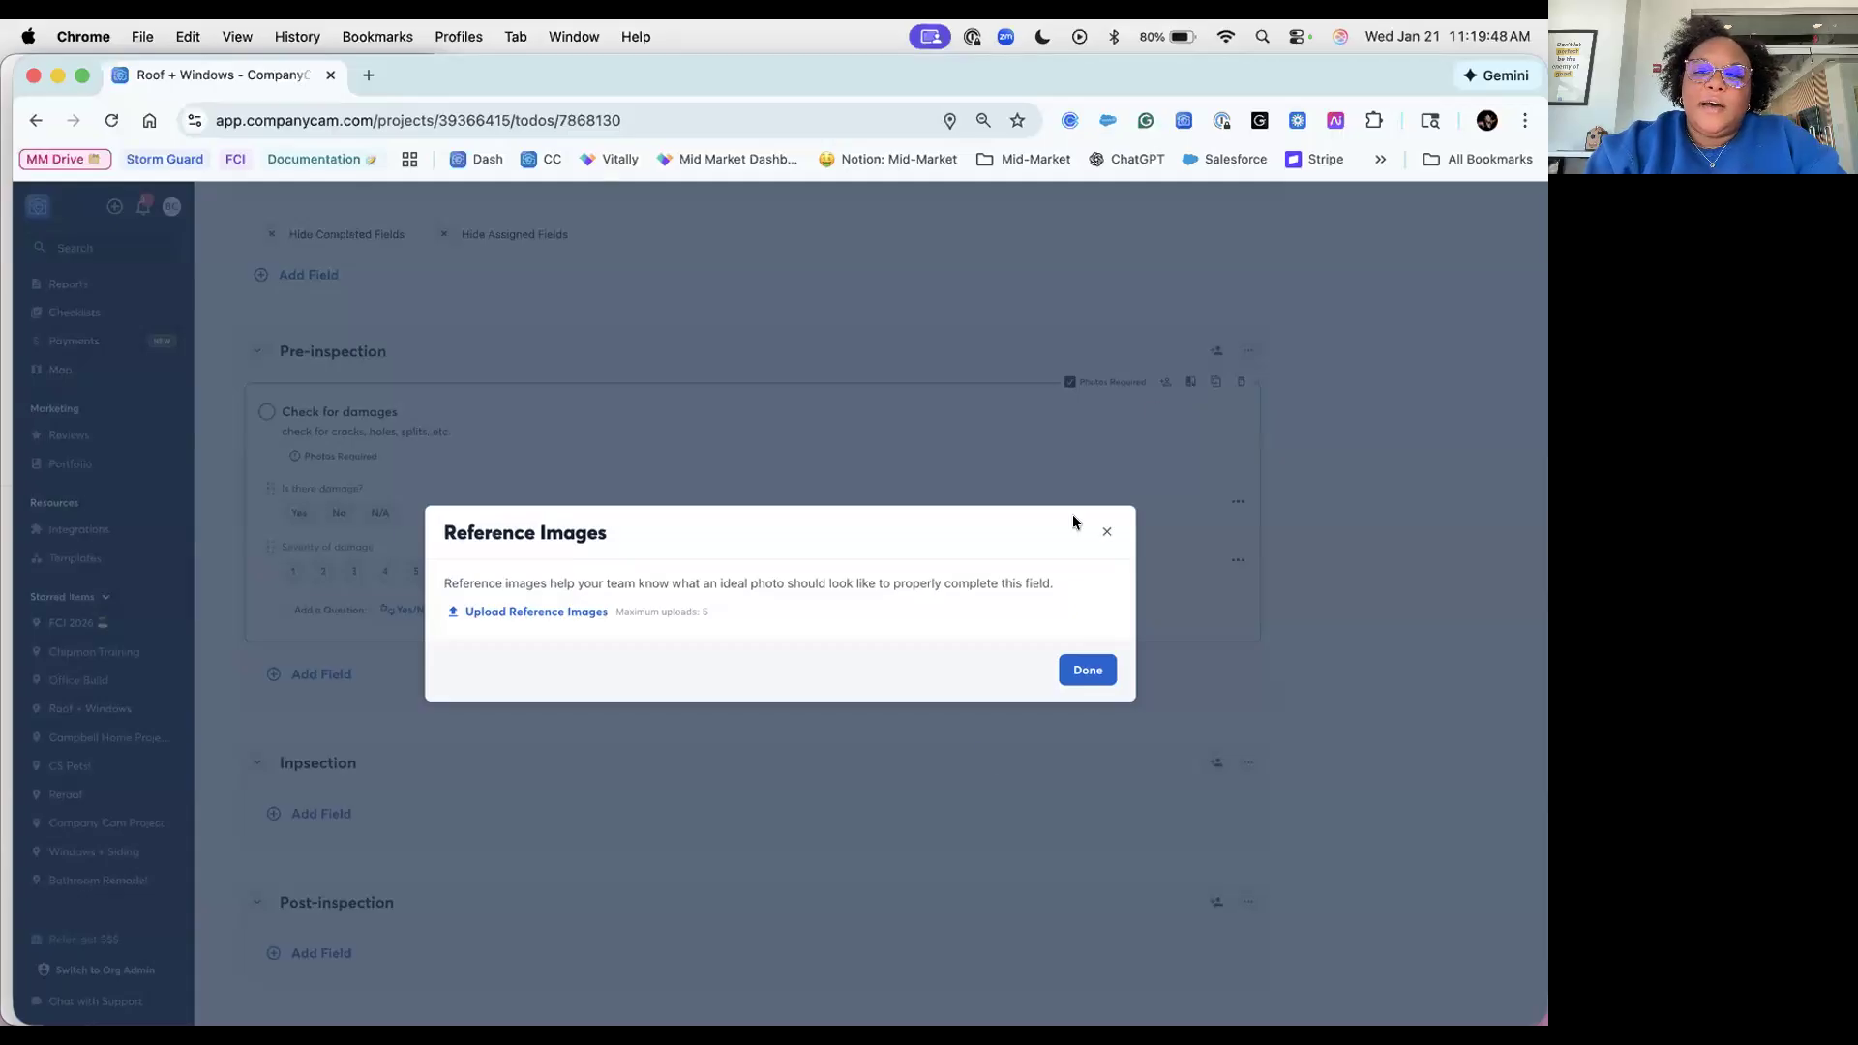
{"action": "left_click", "coordinate": [1088, 671]}
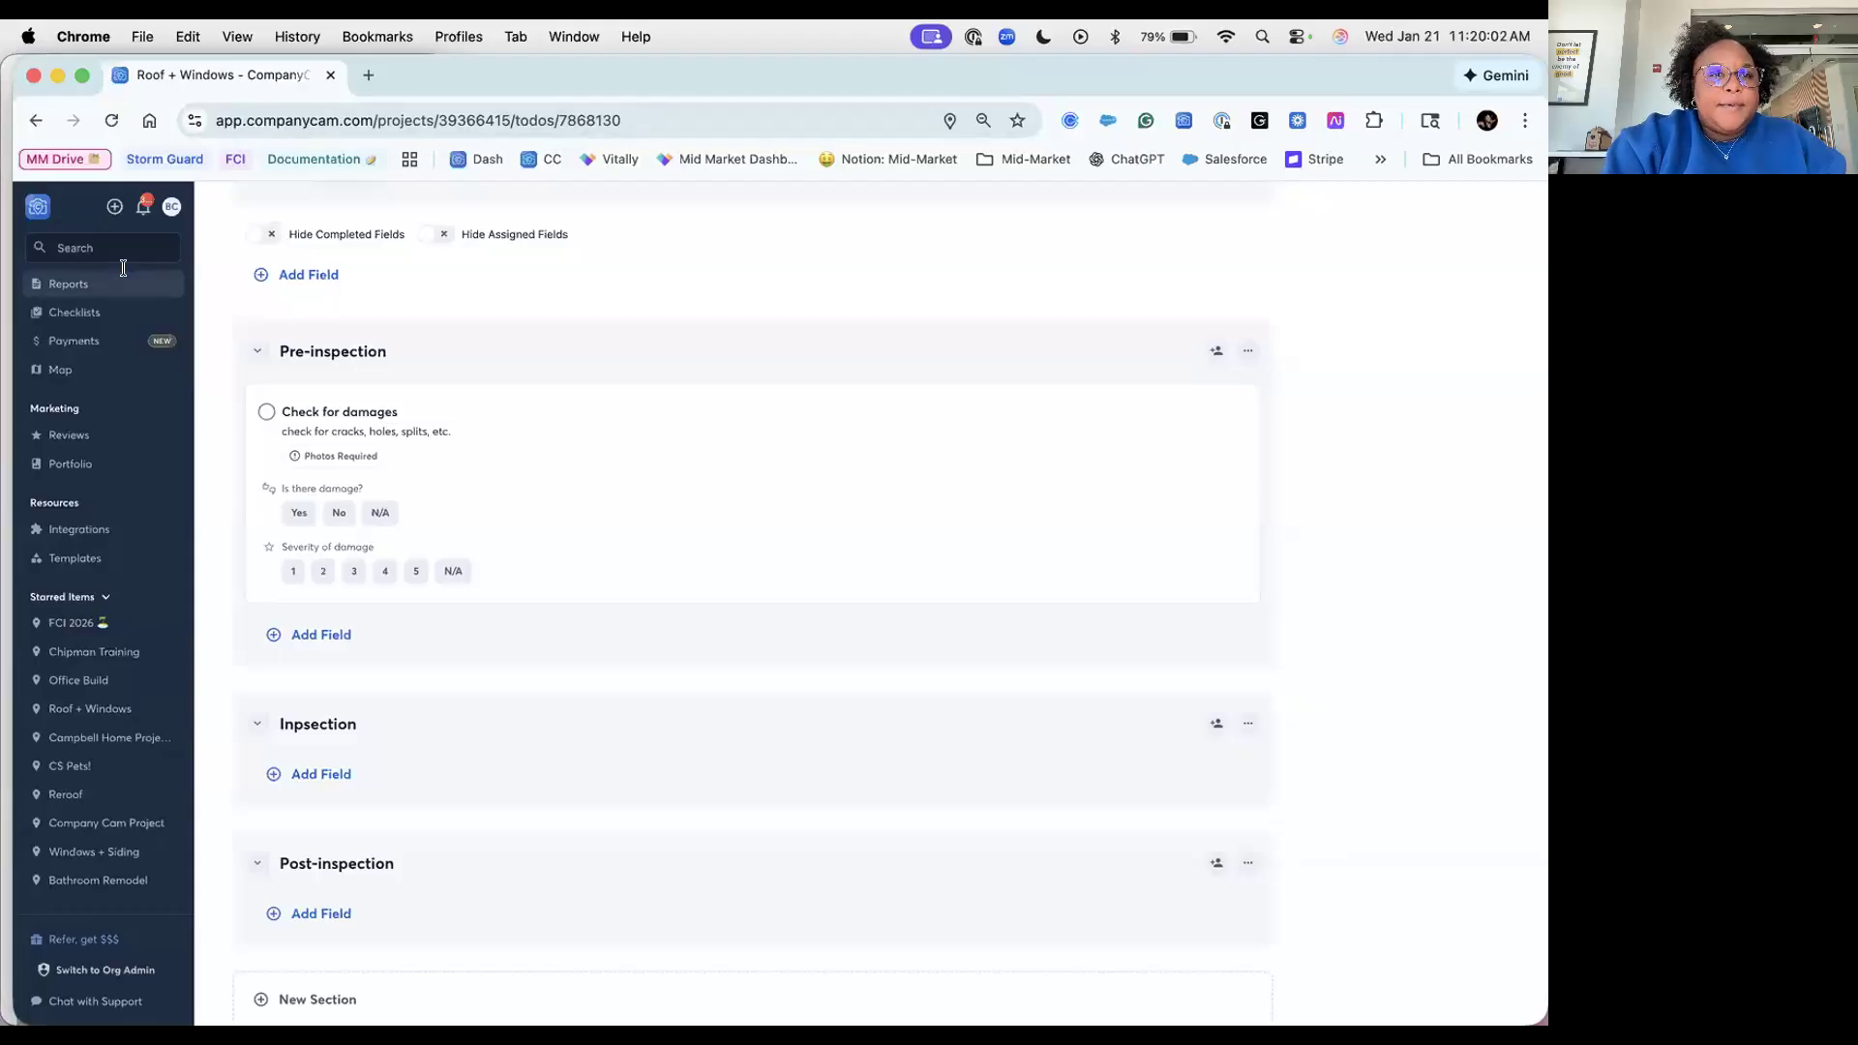
{"action": "key", "text": "ctrl+Up"}
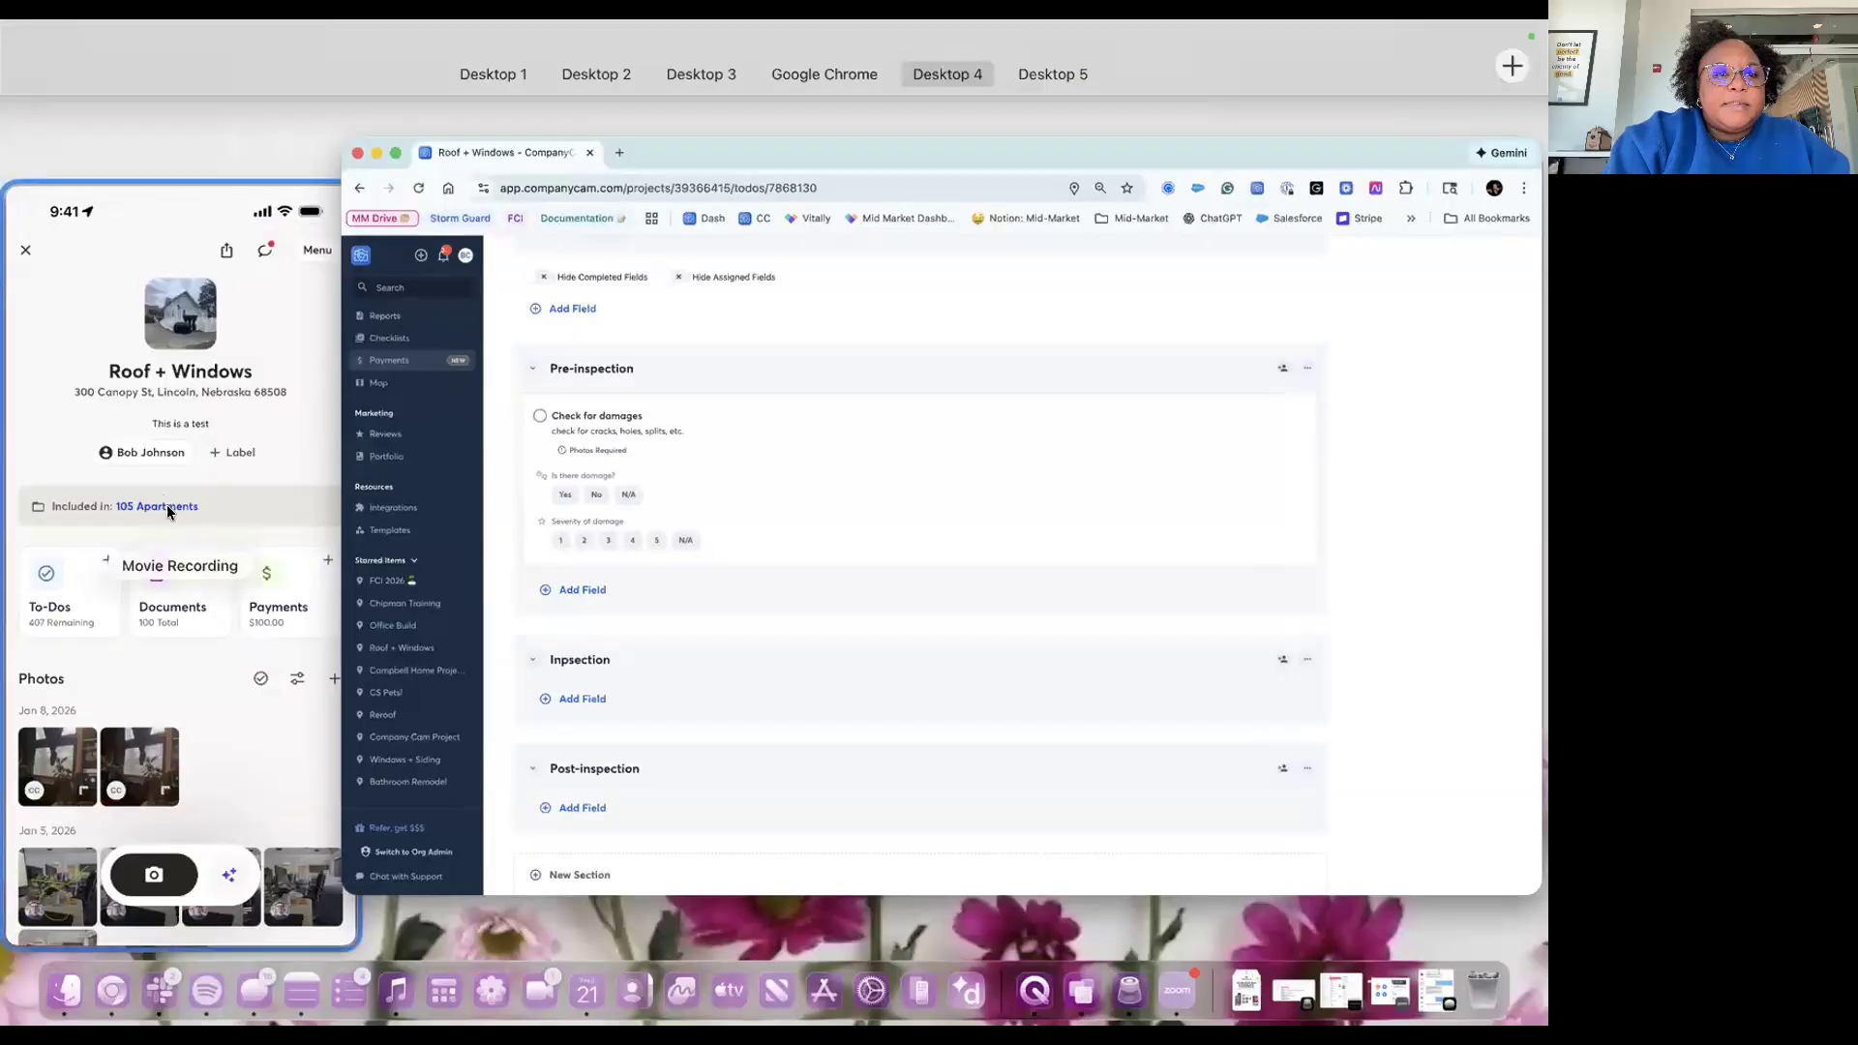
Step: On the mirrored phone, go to the project's To-Dos and open the 1/21/26 inspection checklist
{"action": "left_click", "coordinate": [180, 504]}
{"action": "mouse_move", "coordinate": [189, 315]}
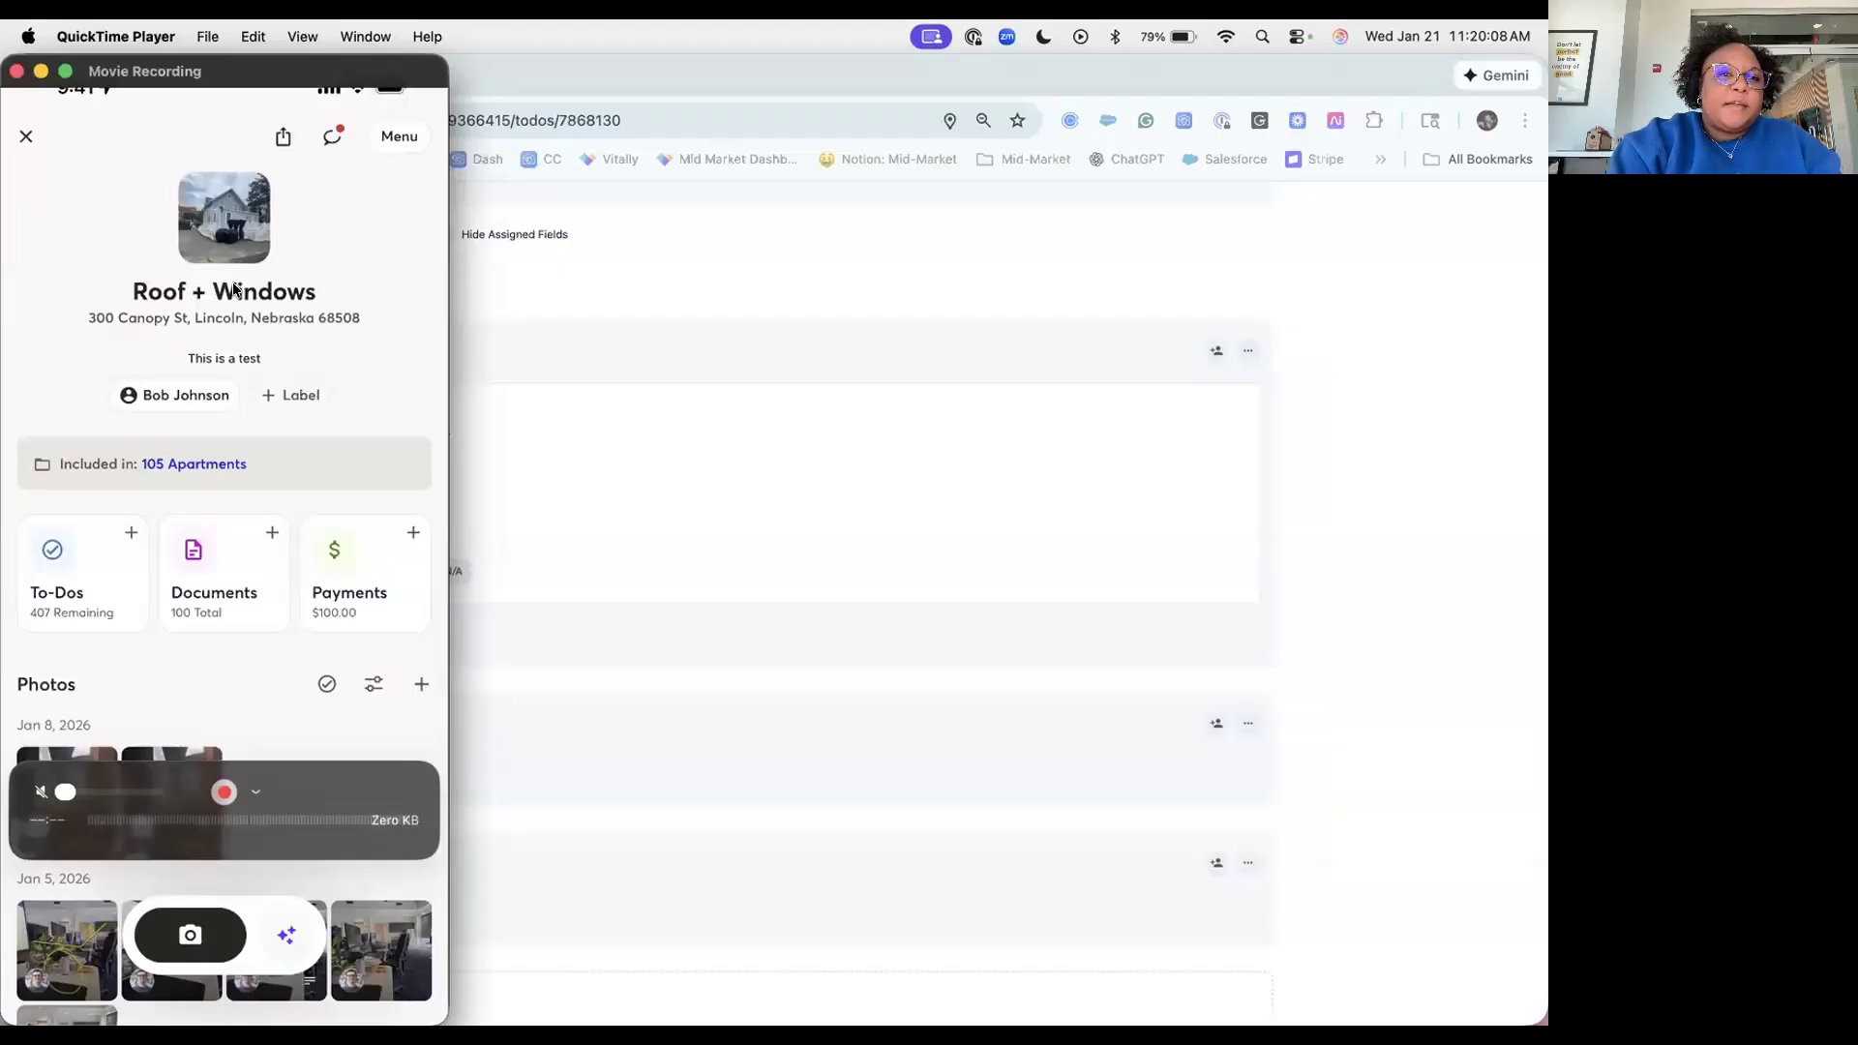
{"action": "left_click", "coordinate": [69, 600]}
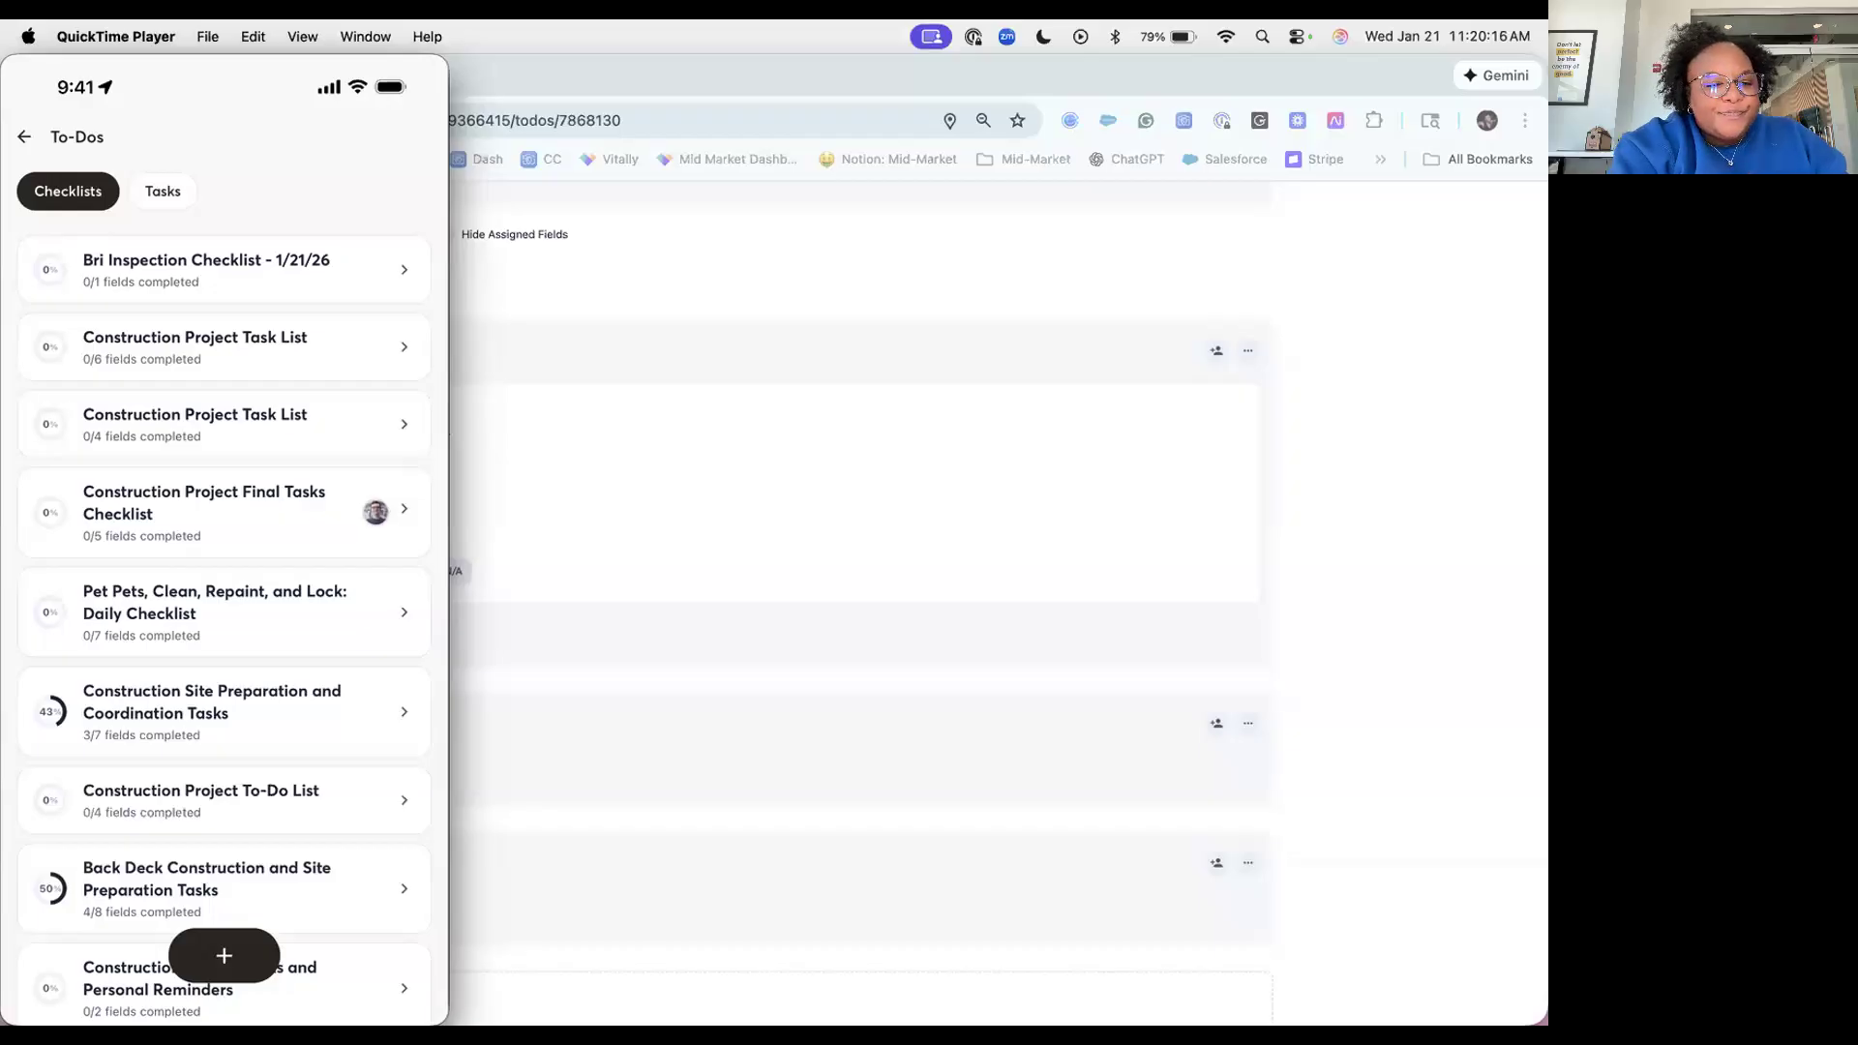
{"action": "left_click", "coordinate": [206, 269]}
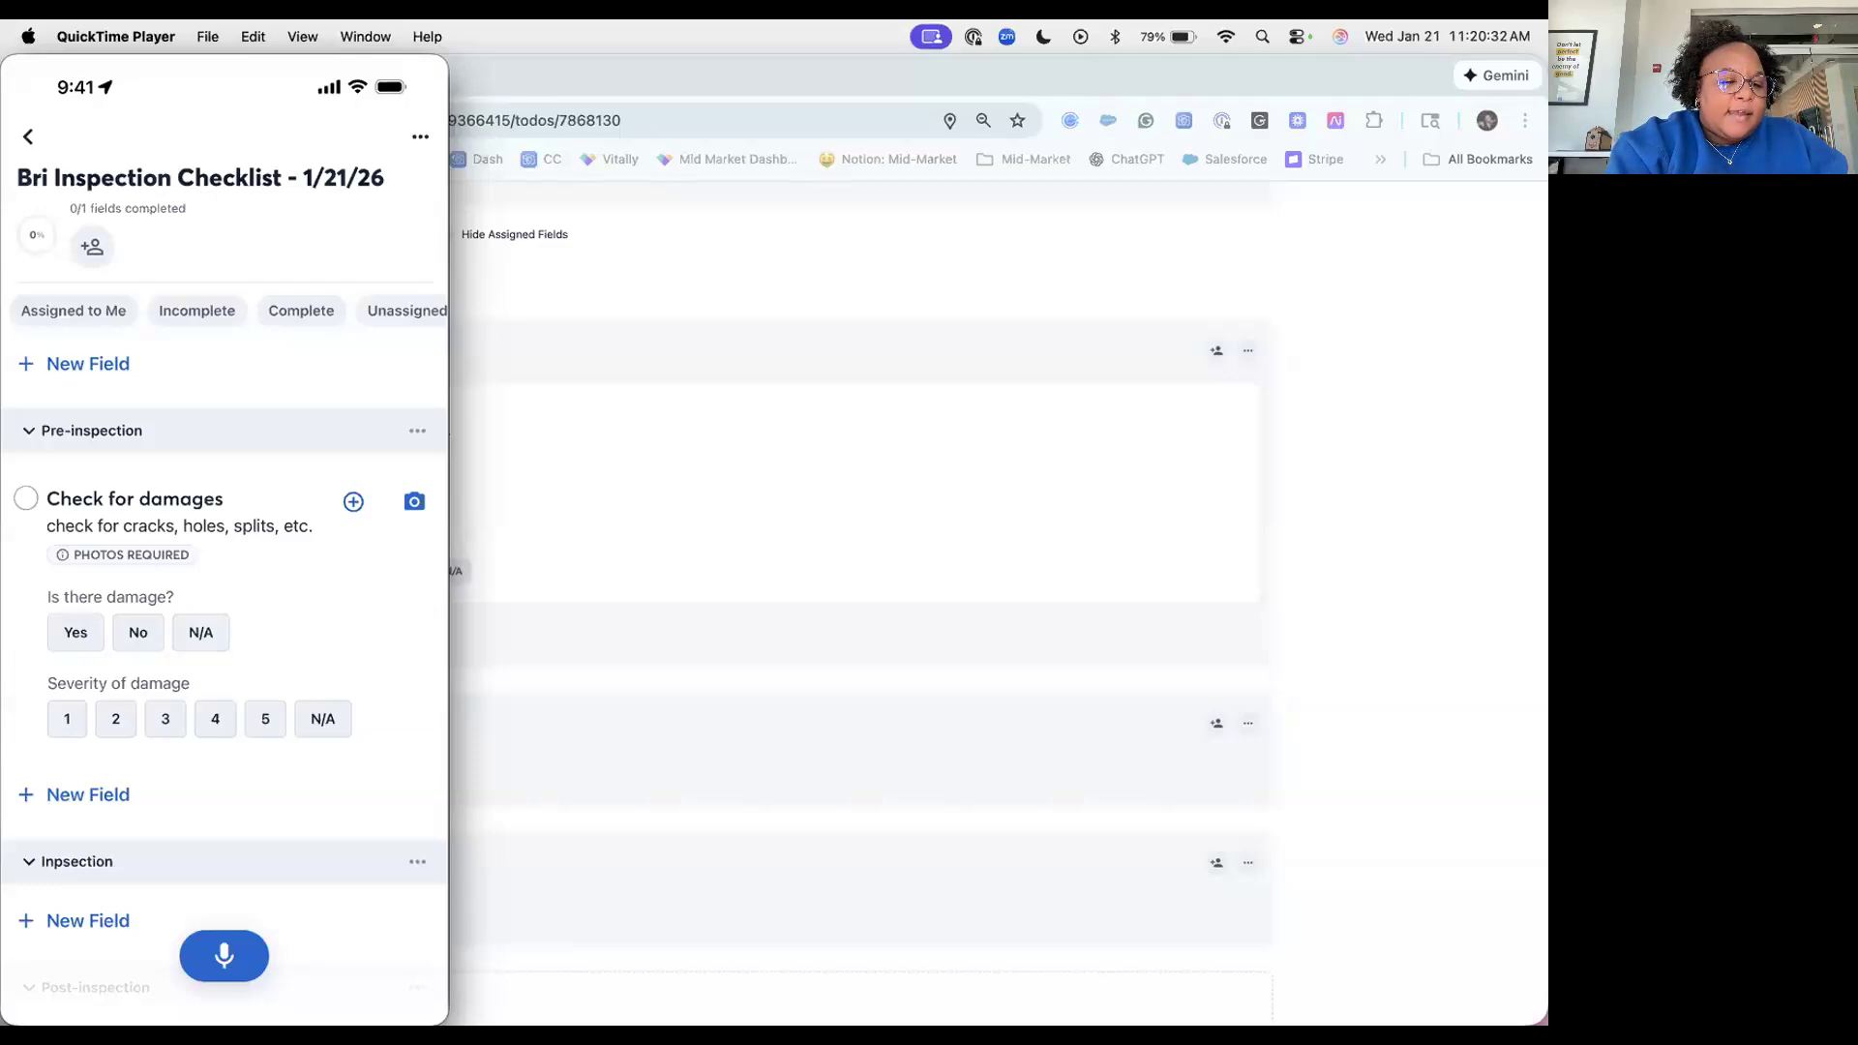
{"action": "left_click", "coordinate": [26, 498]}
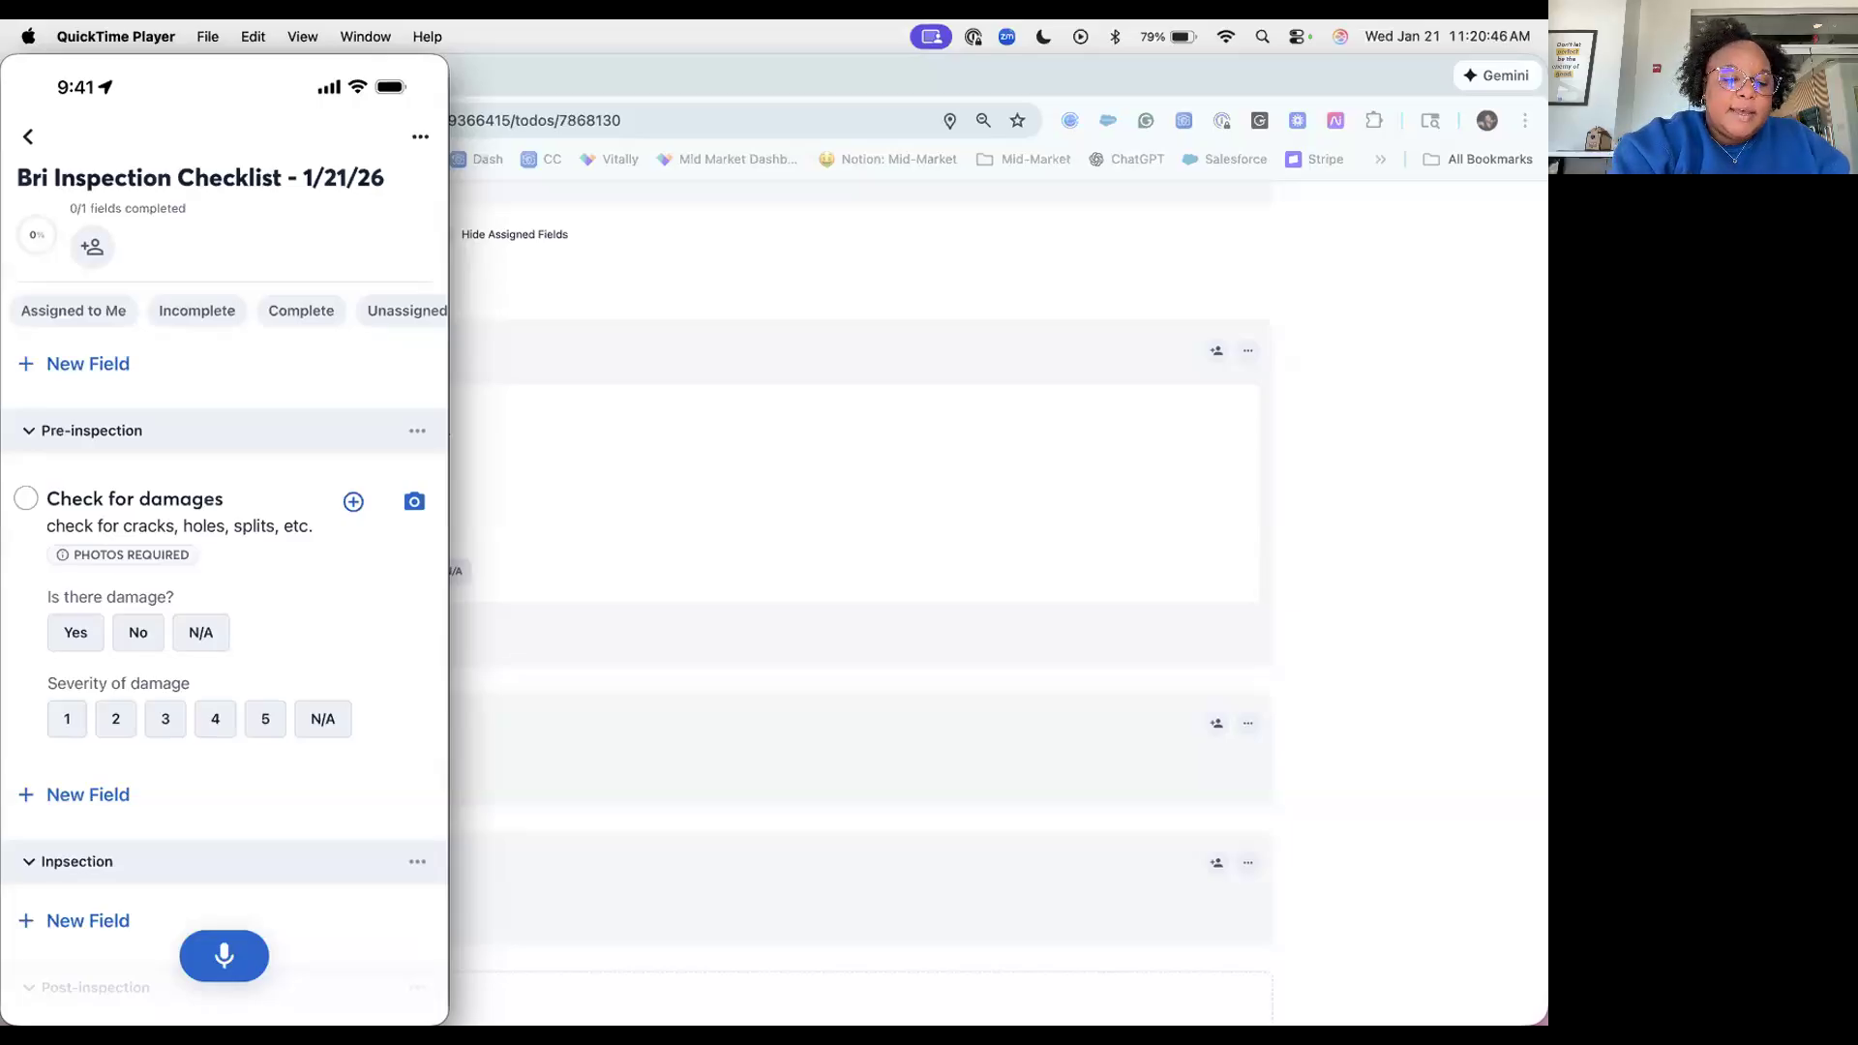
{"action": "left_click", "coordinate": [353, 501]}
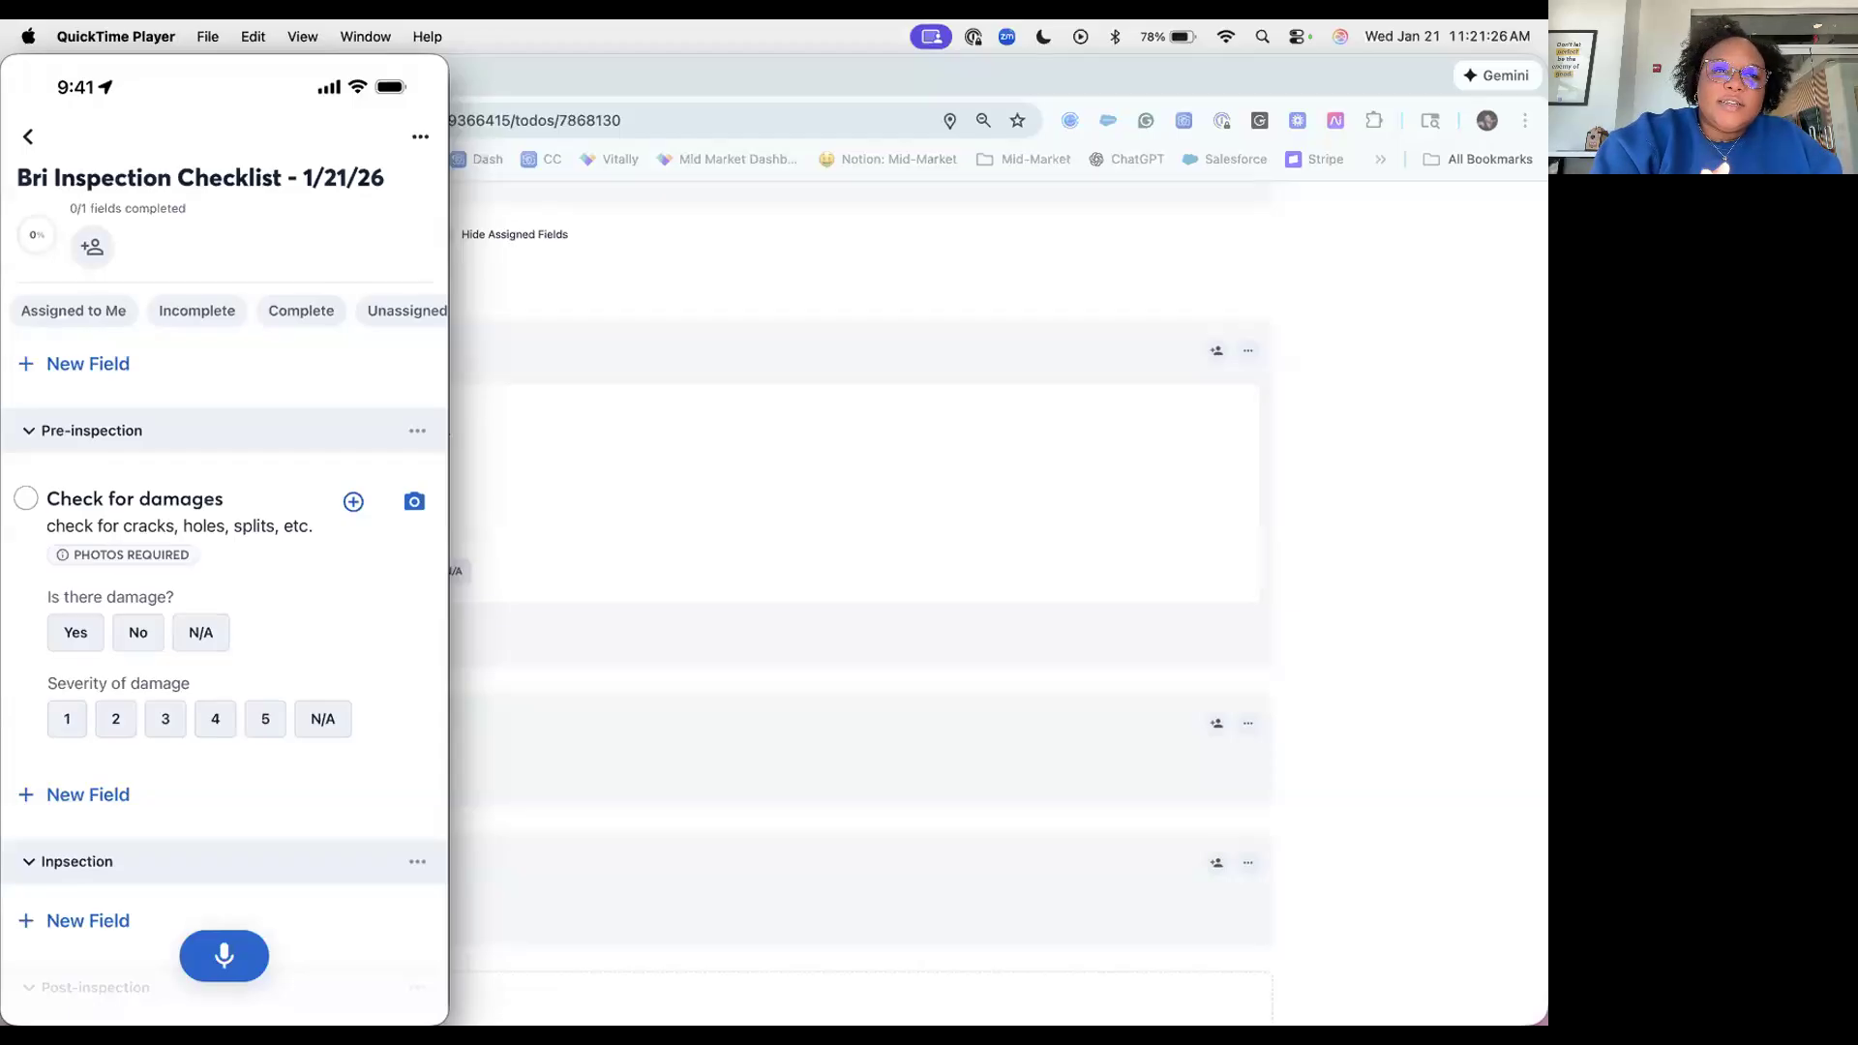
Step: Fill in Check for damages by voice: a photo, Yes for damage, and severity 4
{"action": "left_click", "coordinate": [224, 956]}
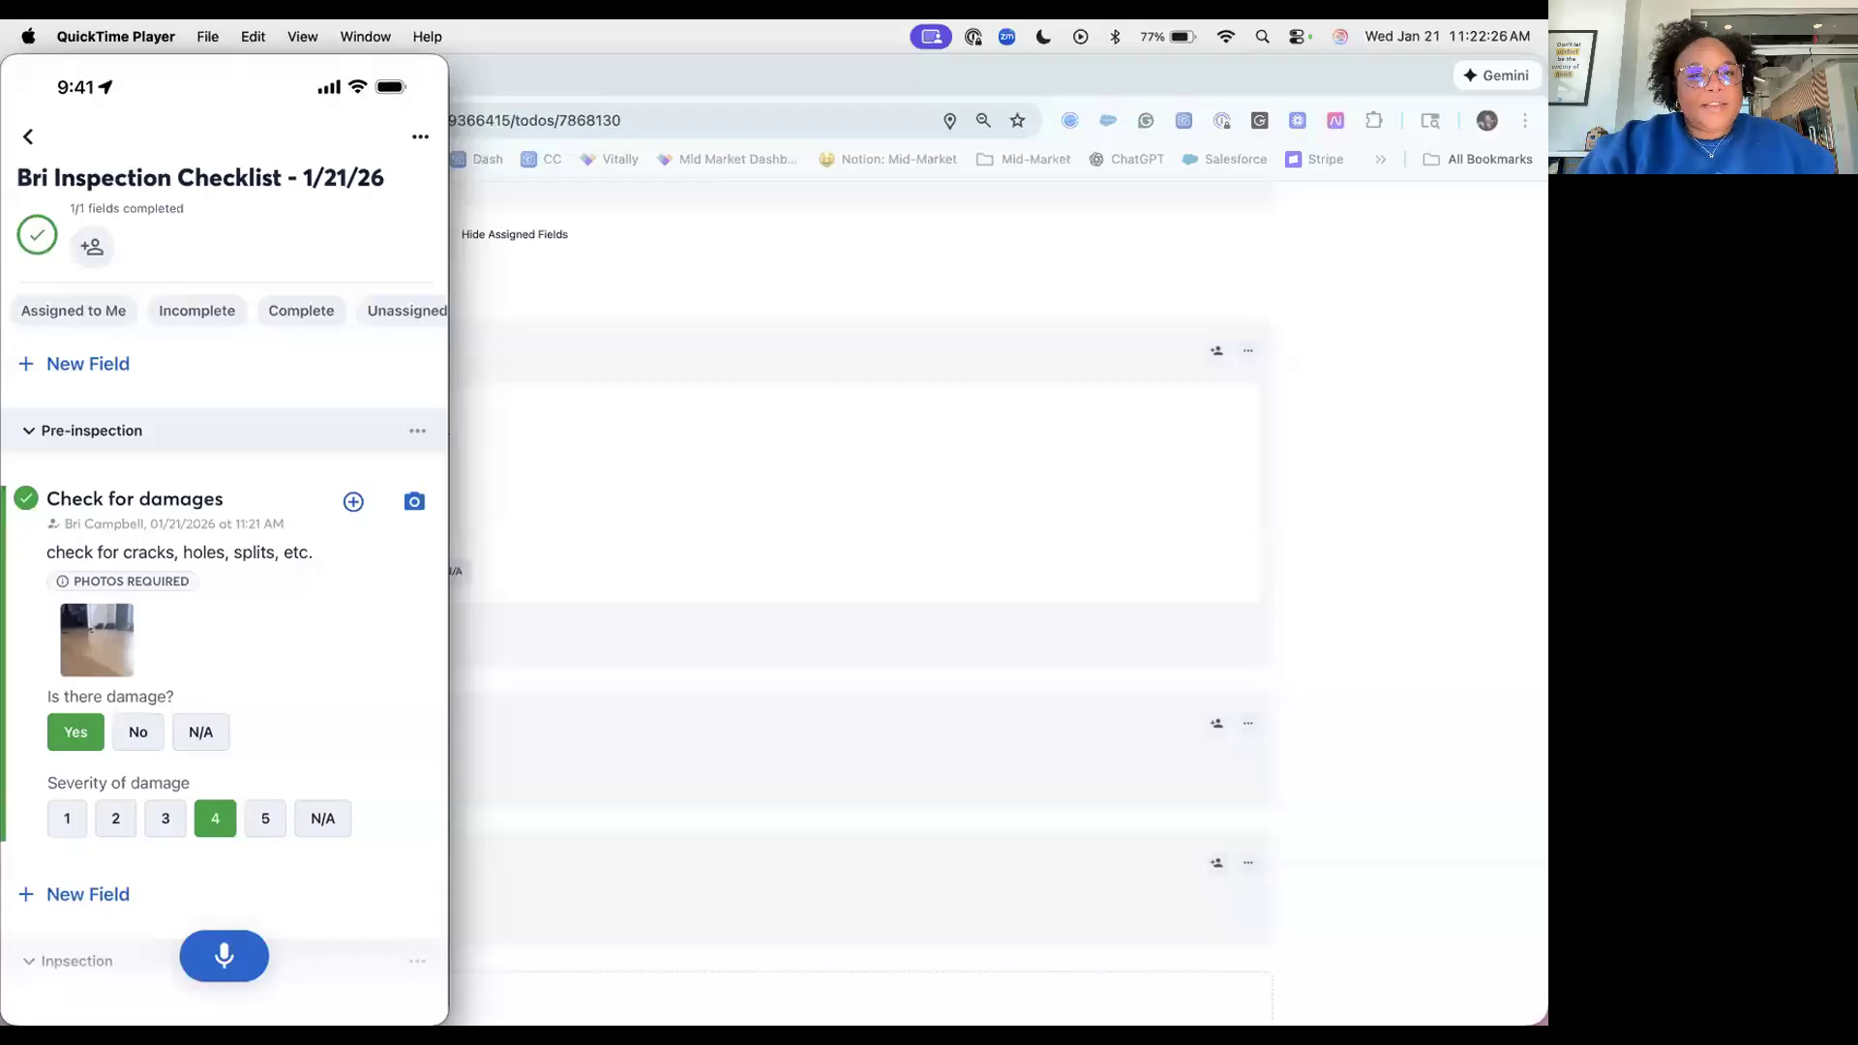
Step: Back in Chrome, reload the web checklist so it shows the answers entered on the phone
{"action": "left_click", "coordinate": [1437, 310]}
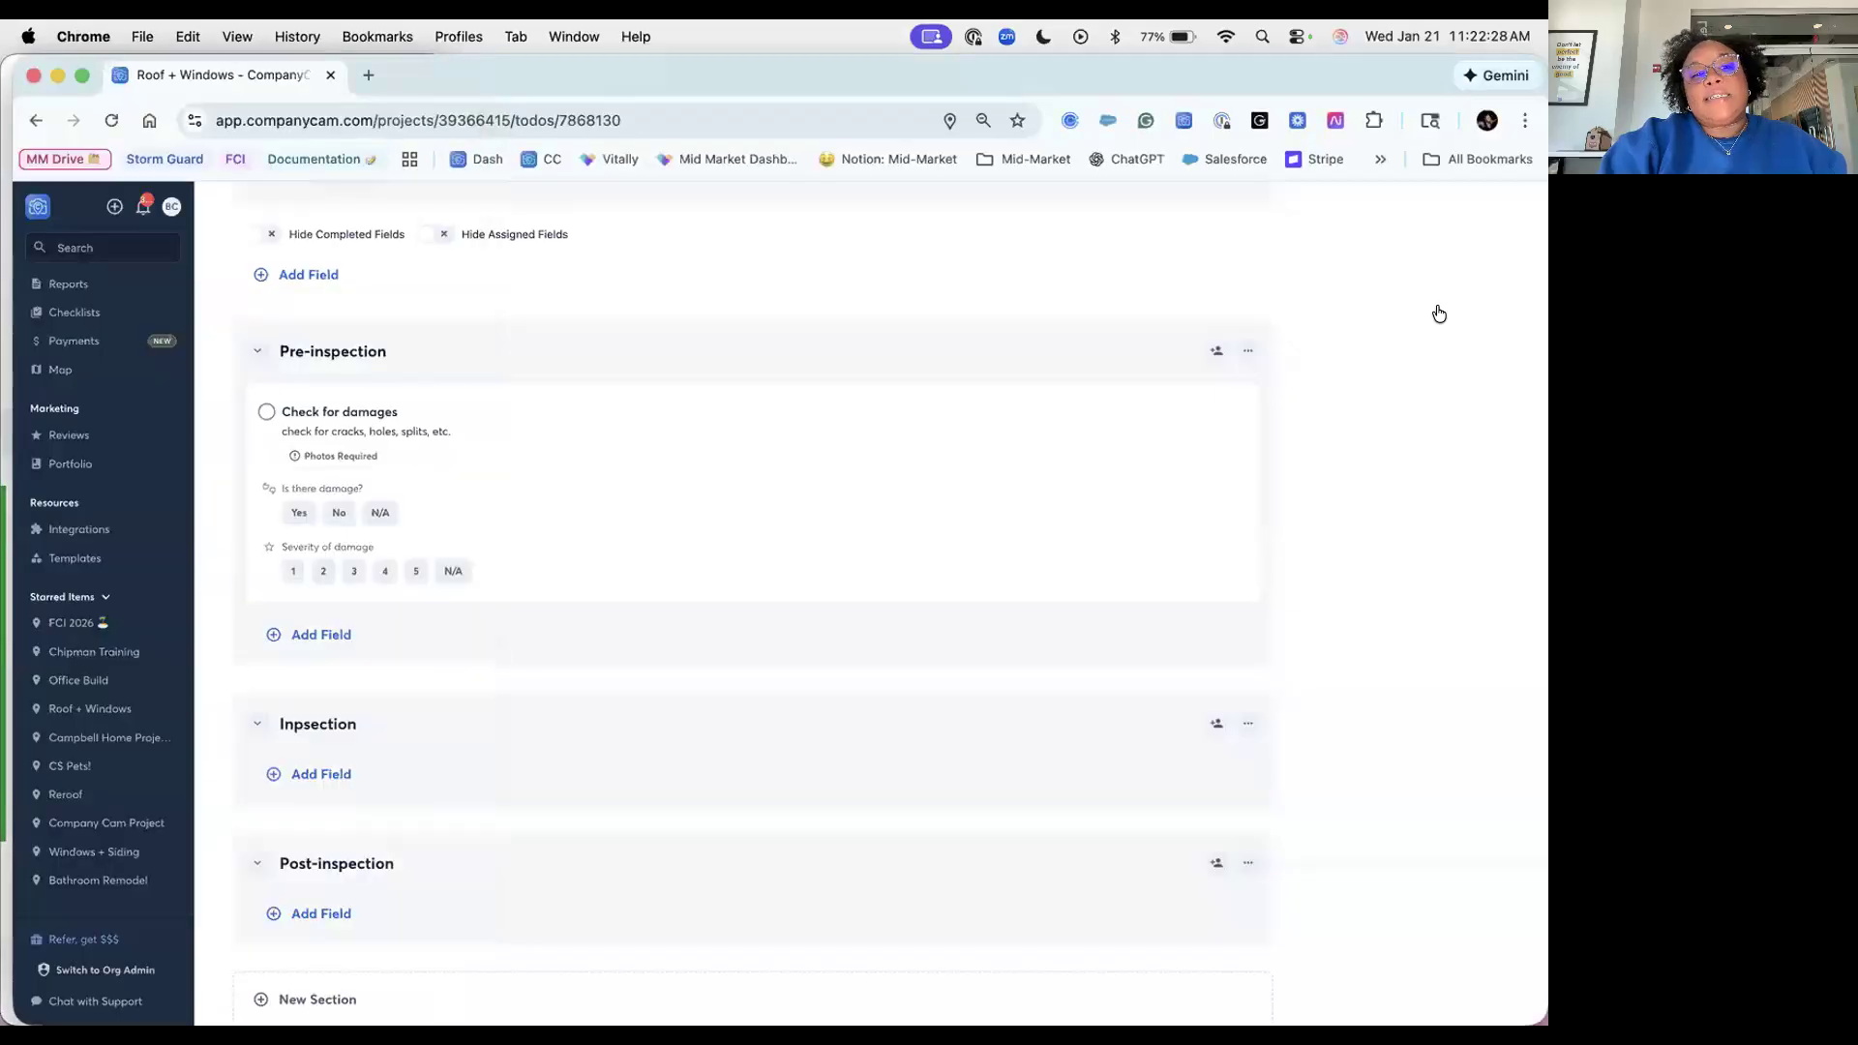
{"action": "scroll", "coordinate": [1203, 419], "scroll_direction": "up", "scroll_amount": 3}
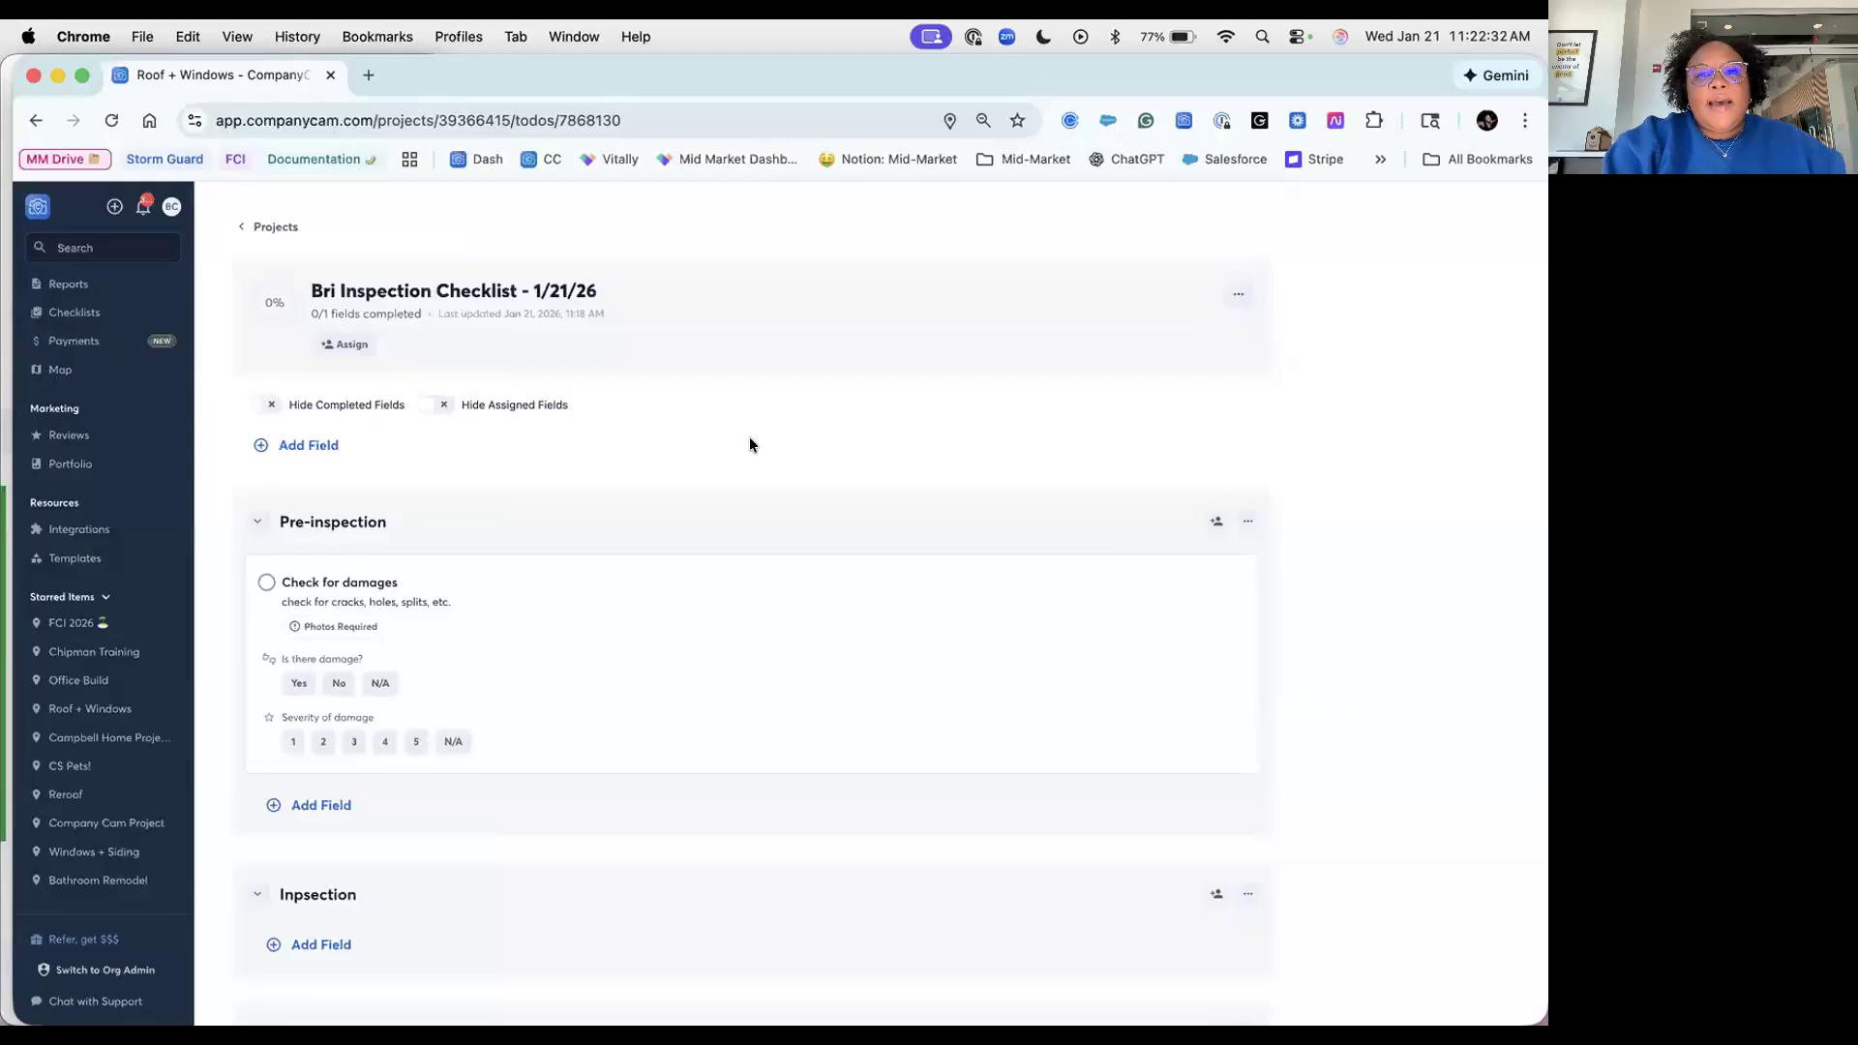
{"action": "left_click", "coordinate": [1238, 306]}
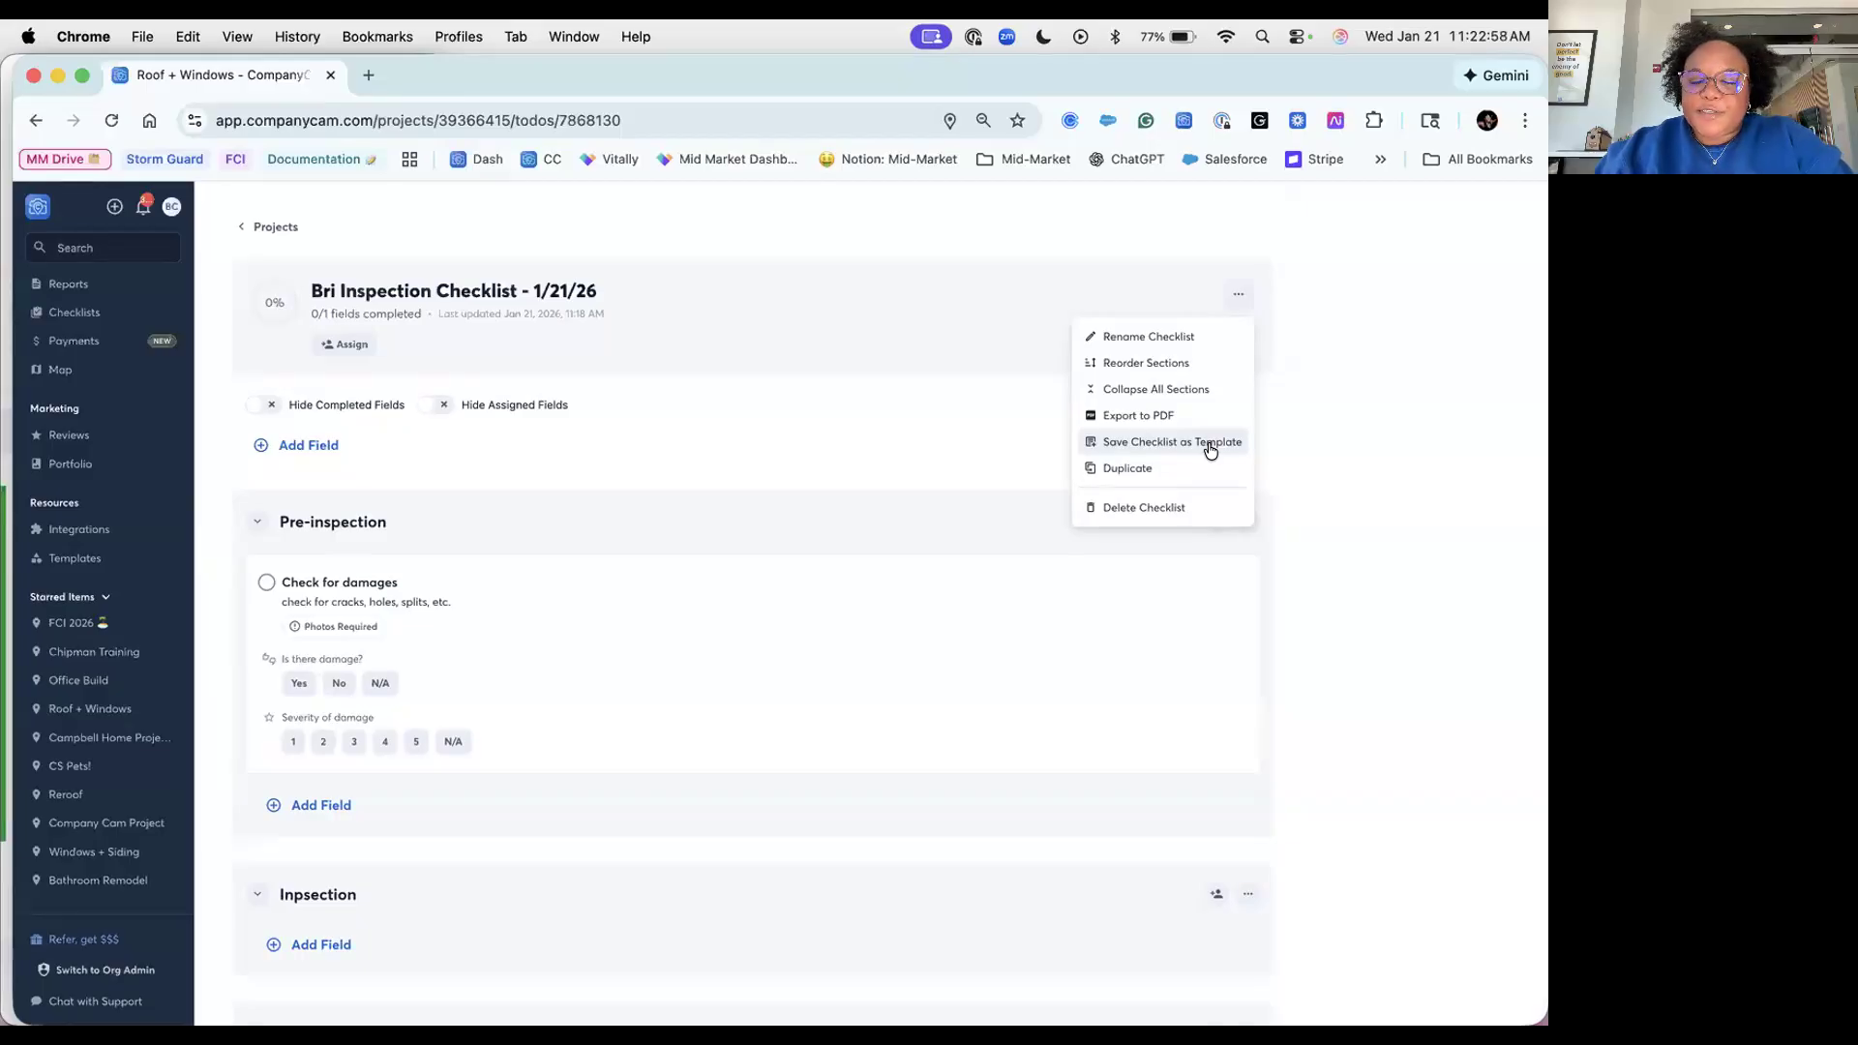
{"action": "left_click", "coordinate": [707, 121]}
{"action": "key", "text": "Return"}
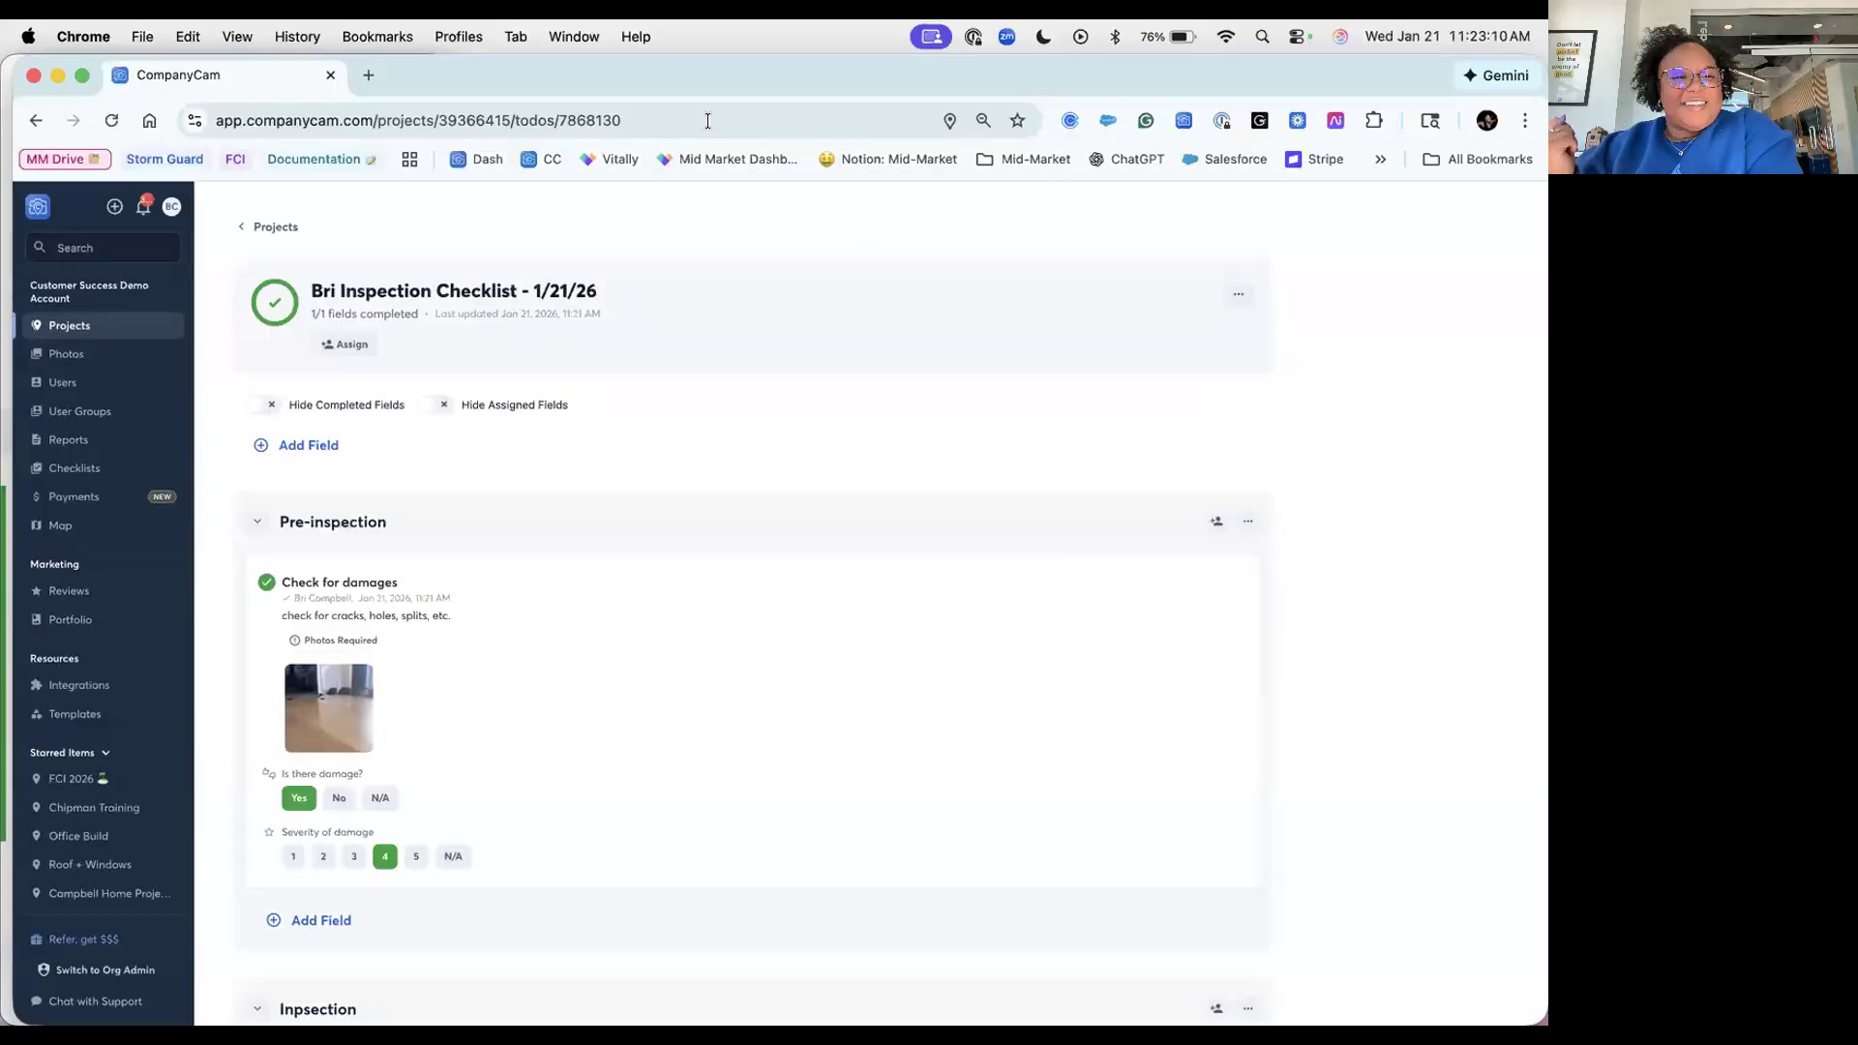
Step: Check and dismiss the checklist's options menu, then return to the project's Checklists list
{"action": "left_click", "coordinate": [1238, 294]}
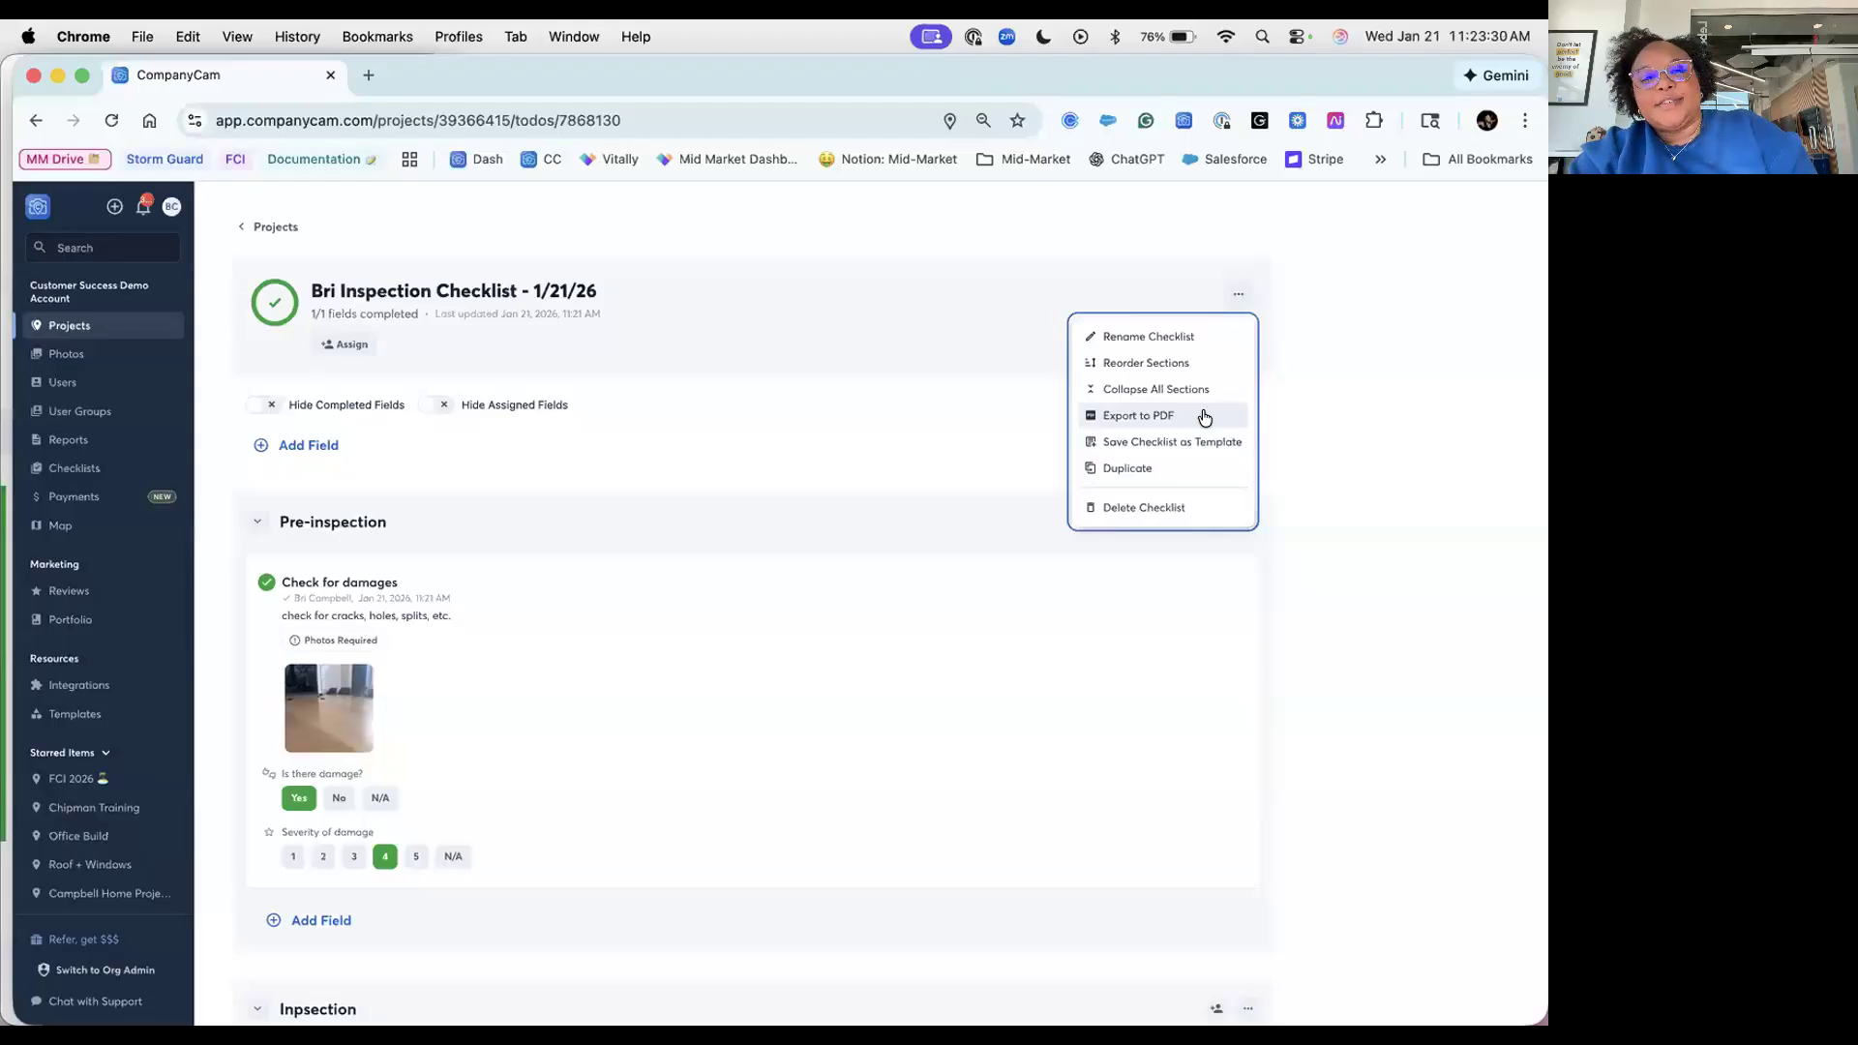
{"action": "left_click", "coordinate": [1356, 409]}
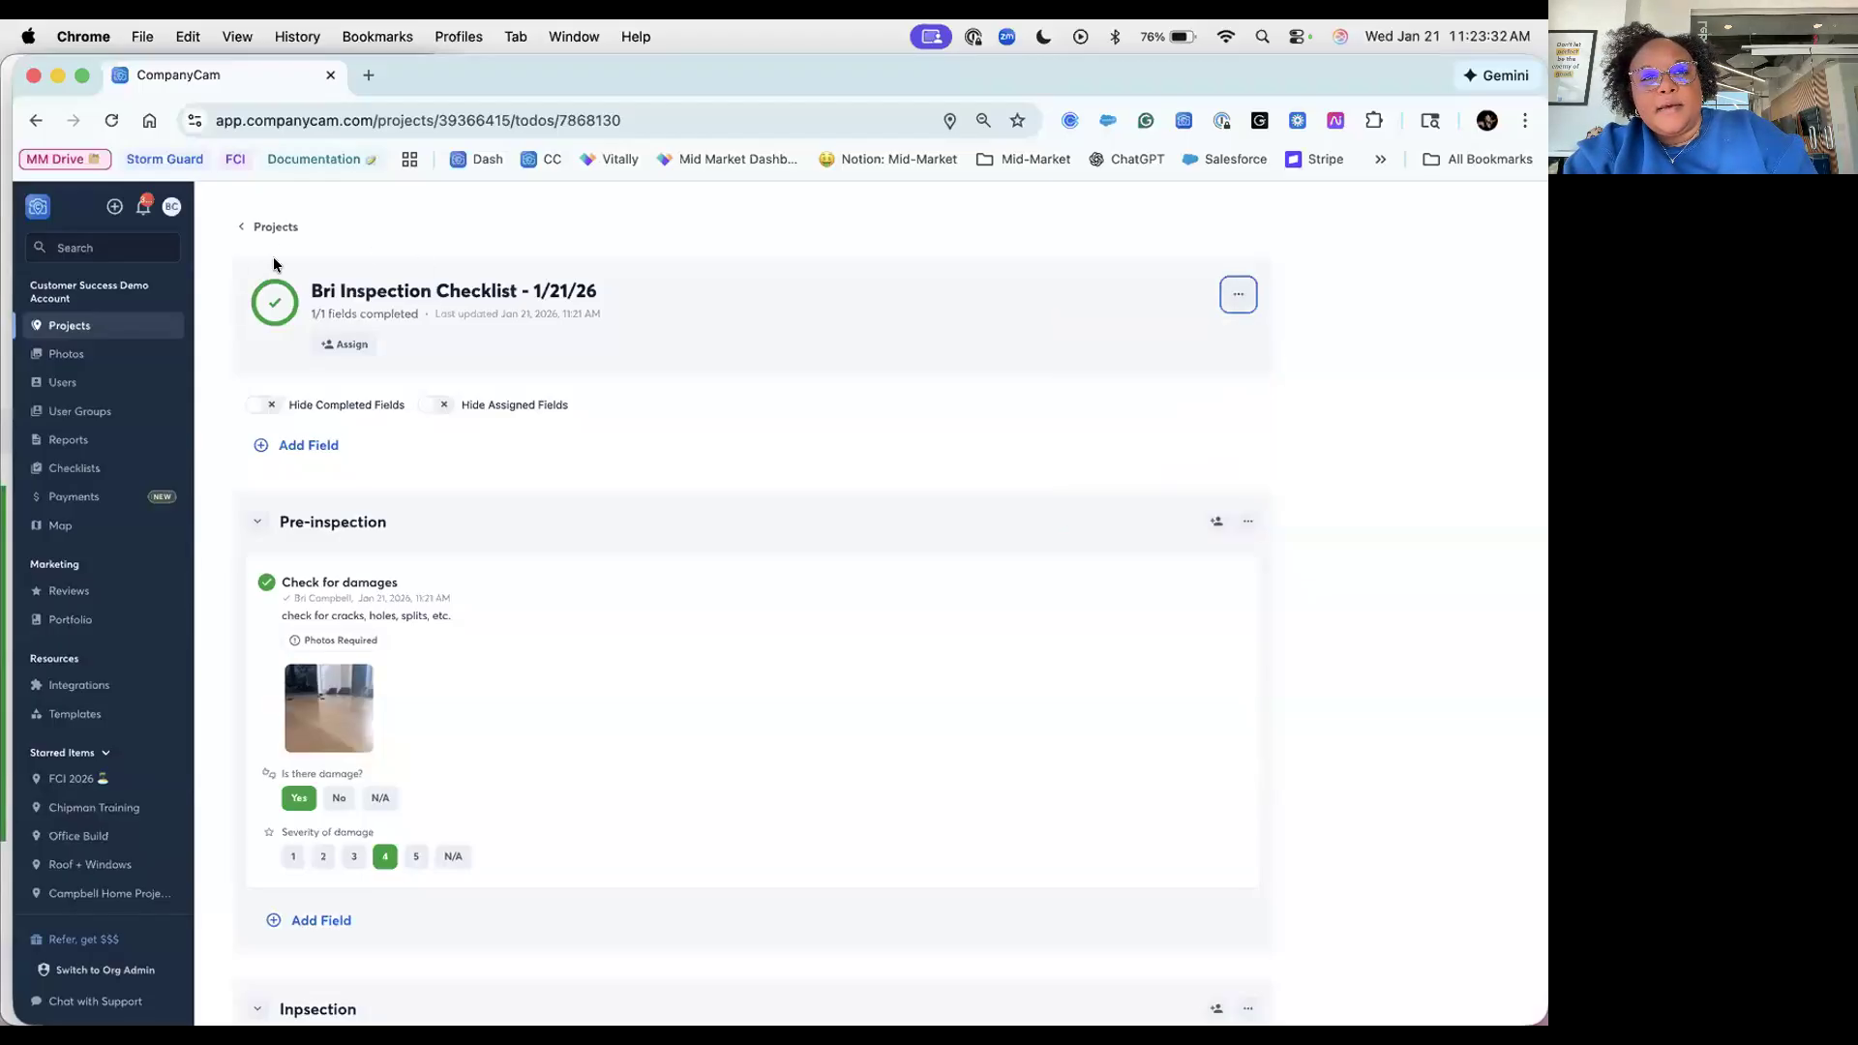
{"action": "left_click", "coordinate": [284, 228]}
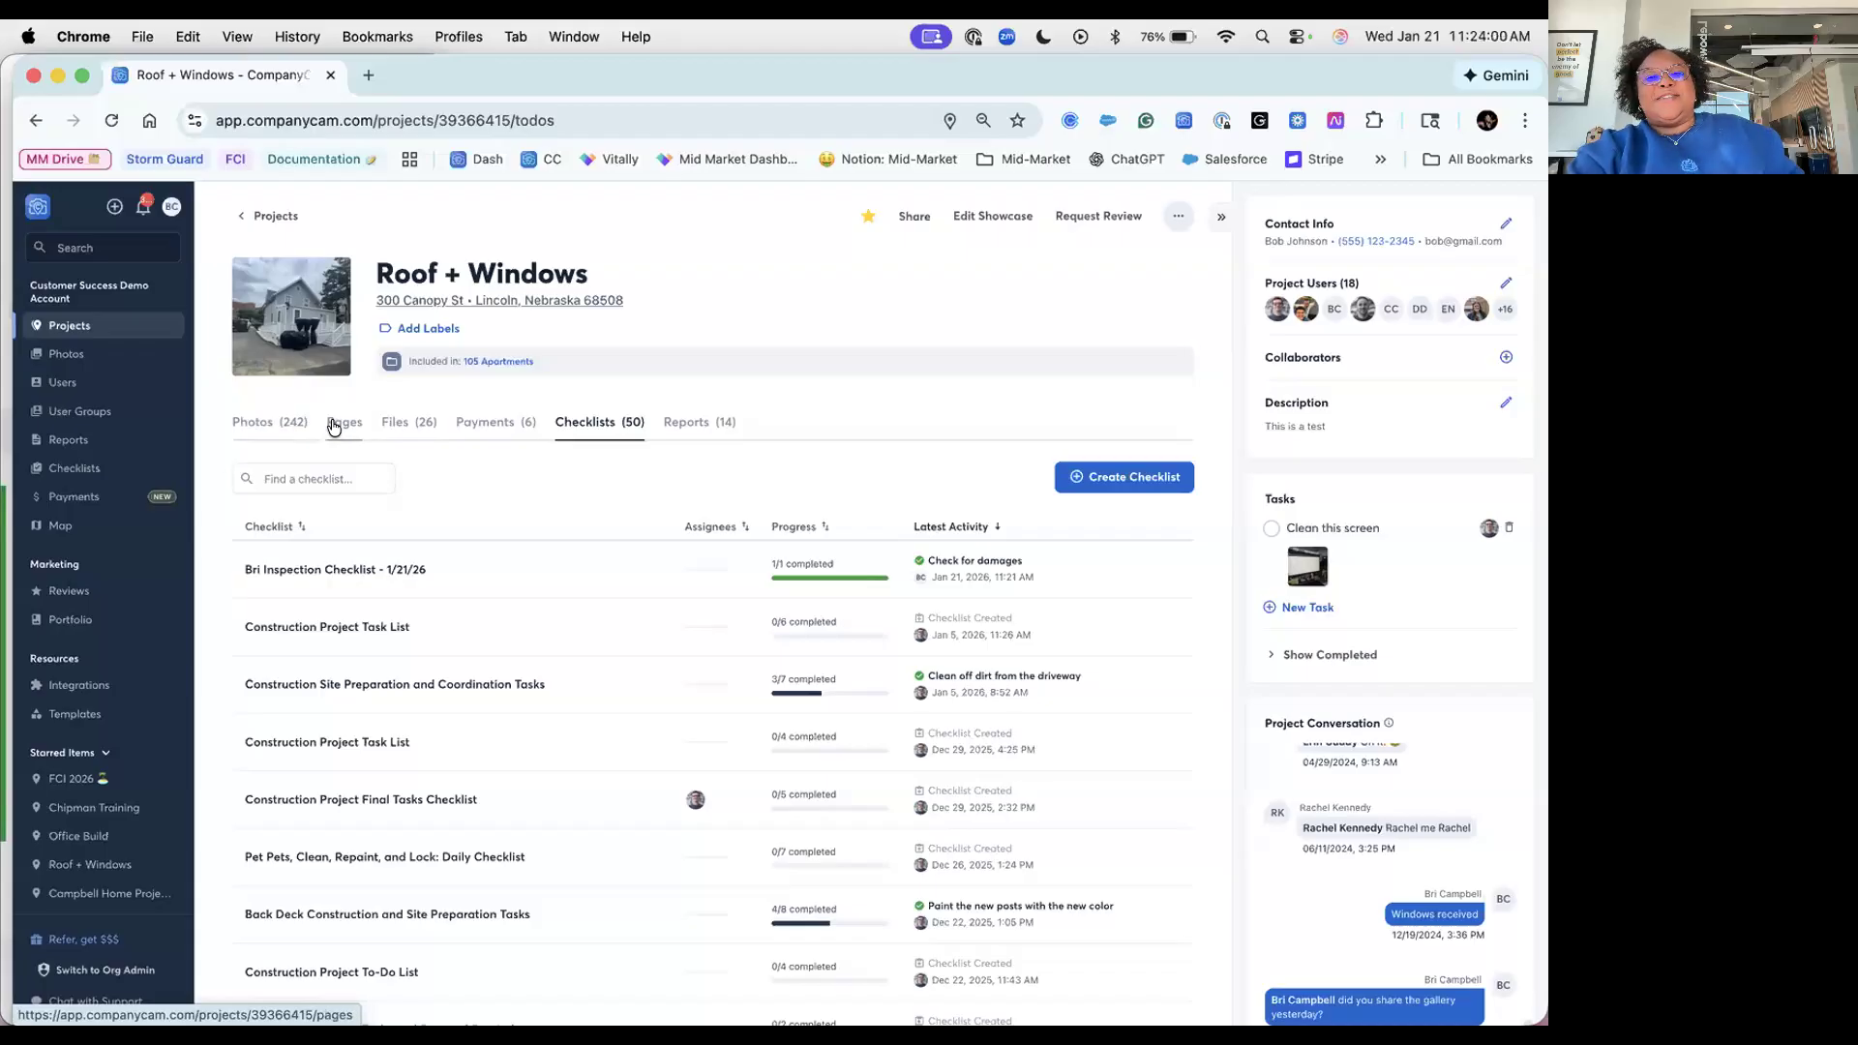
Step: Switch Roof + Windows to its Pages tab and bring up the Create Page choices
{"action": "left_click", "coordinate": [333, 428]}
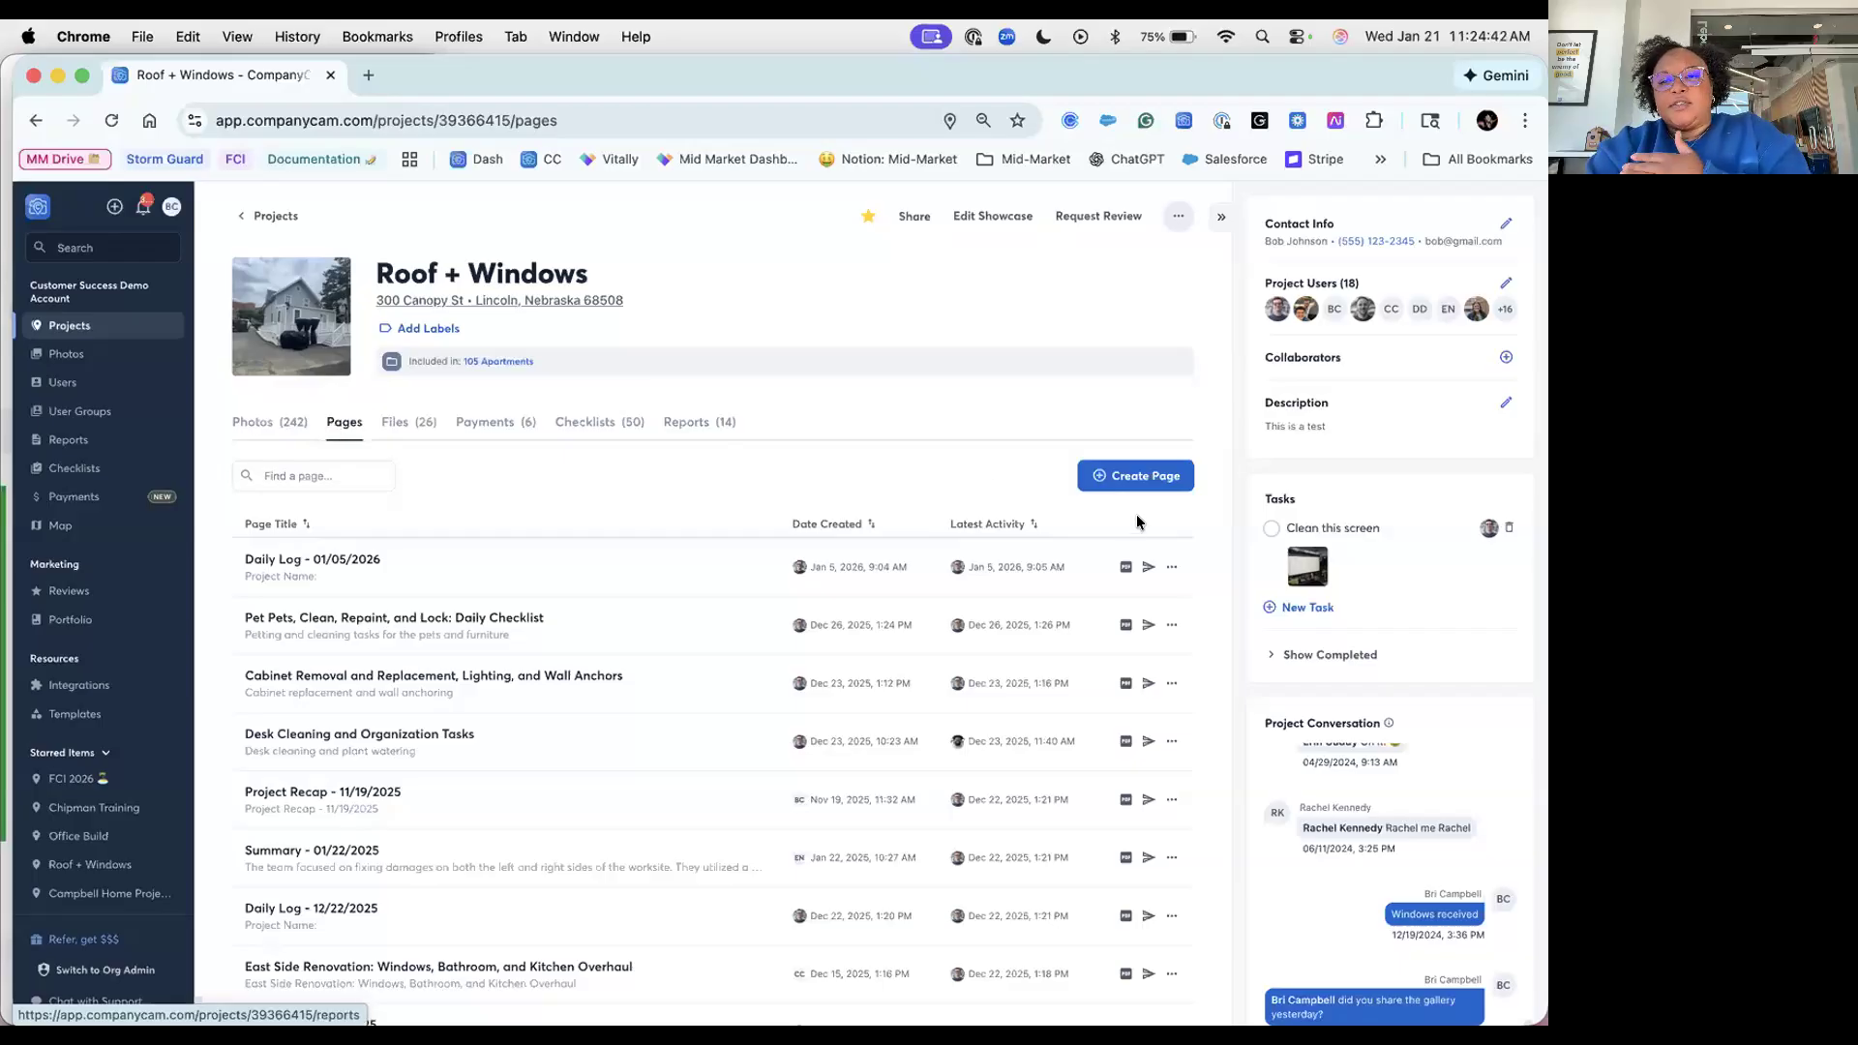
{"action": "left_click", "coordinate": [1150, 482]}
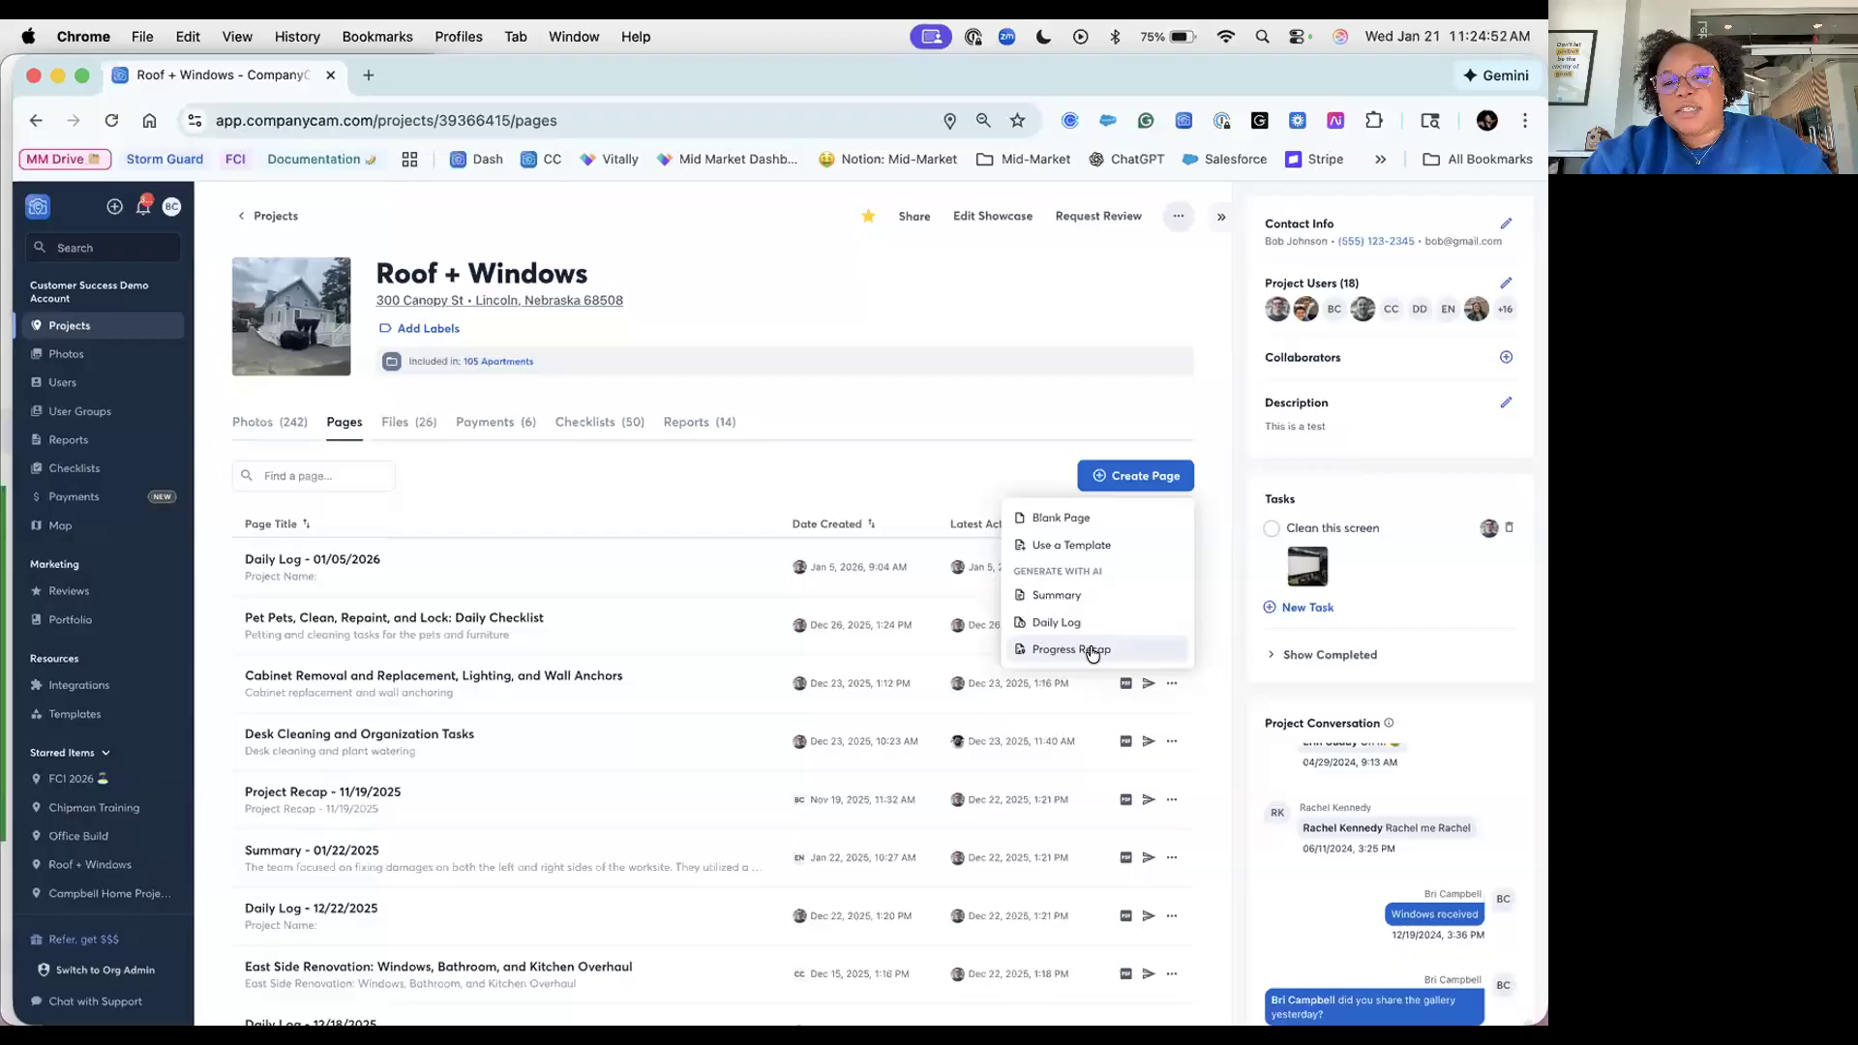
Step: Create a blank Untitled page, check its paragraph style list, and return to the project
{"action": "left_click", "coordinate": [1136, 522]}
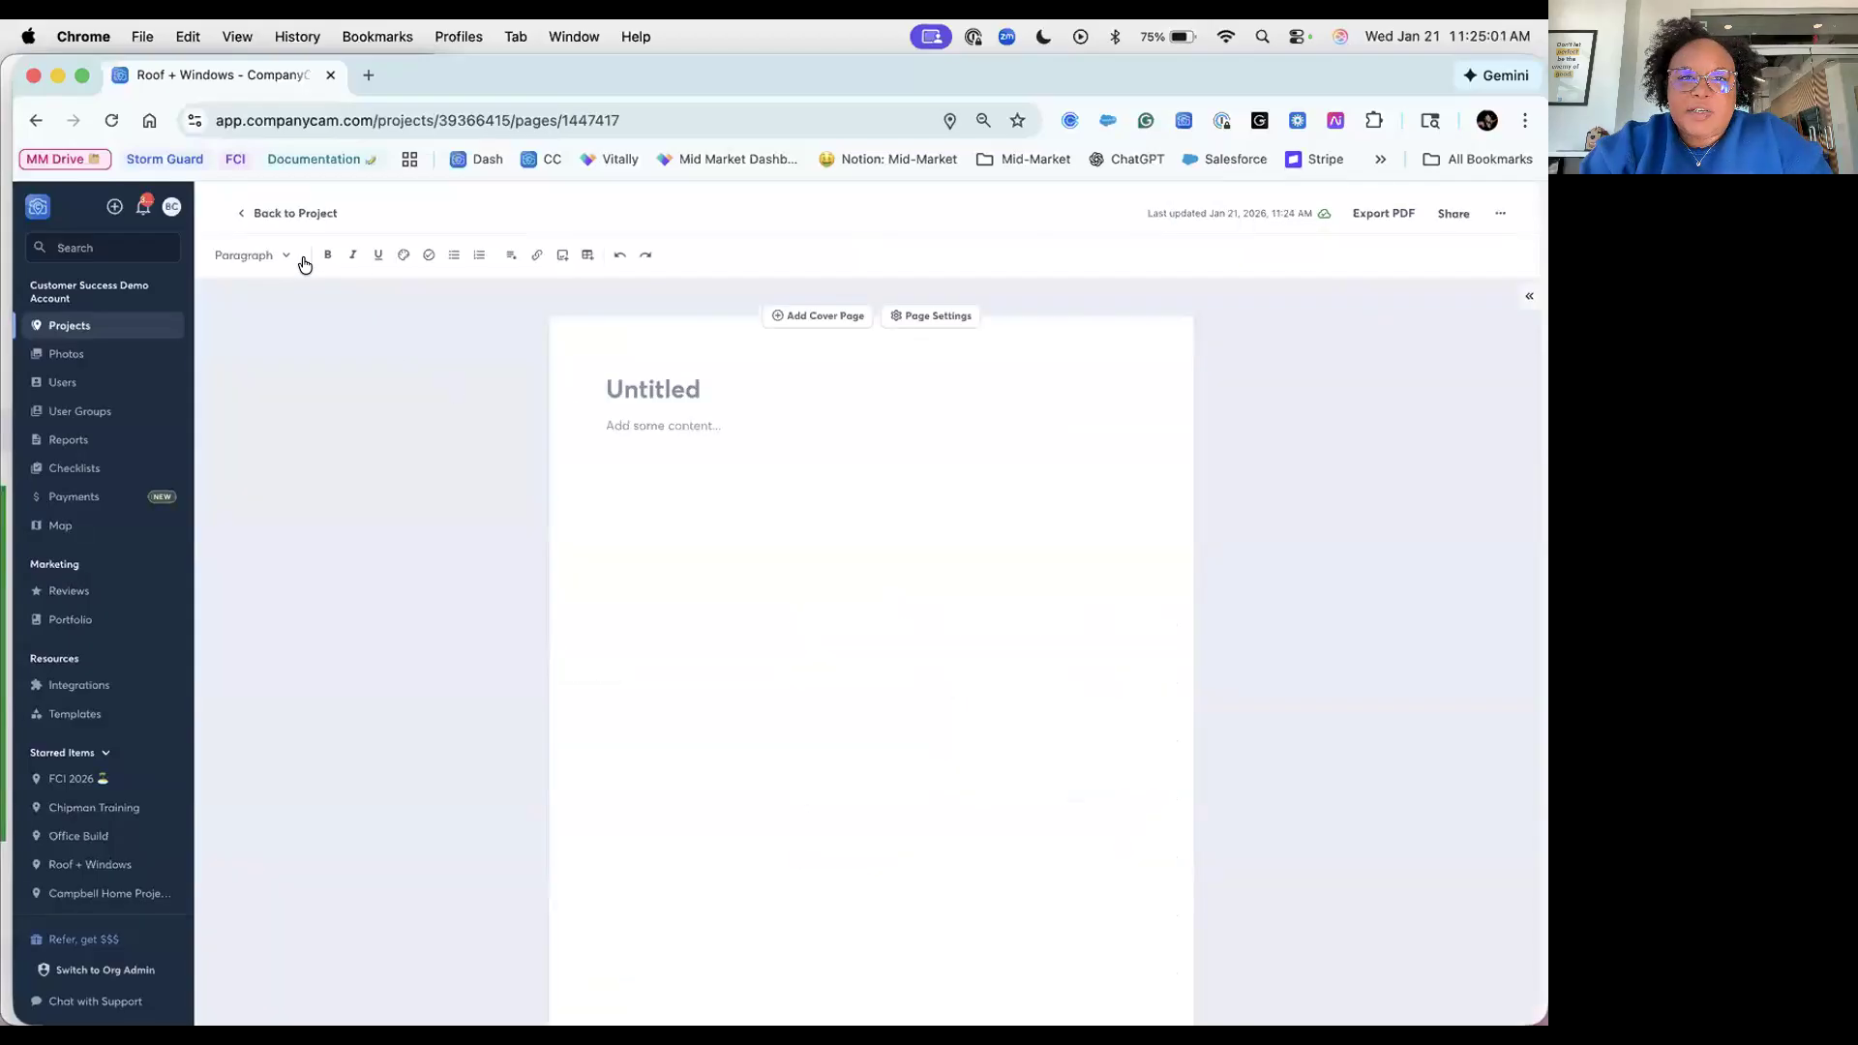
{"action": "left_click", "coordinate": [271, 258]}
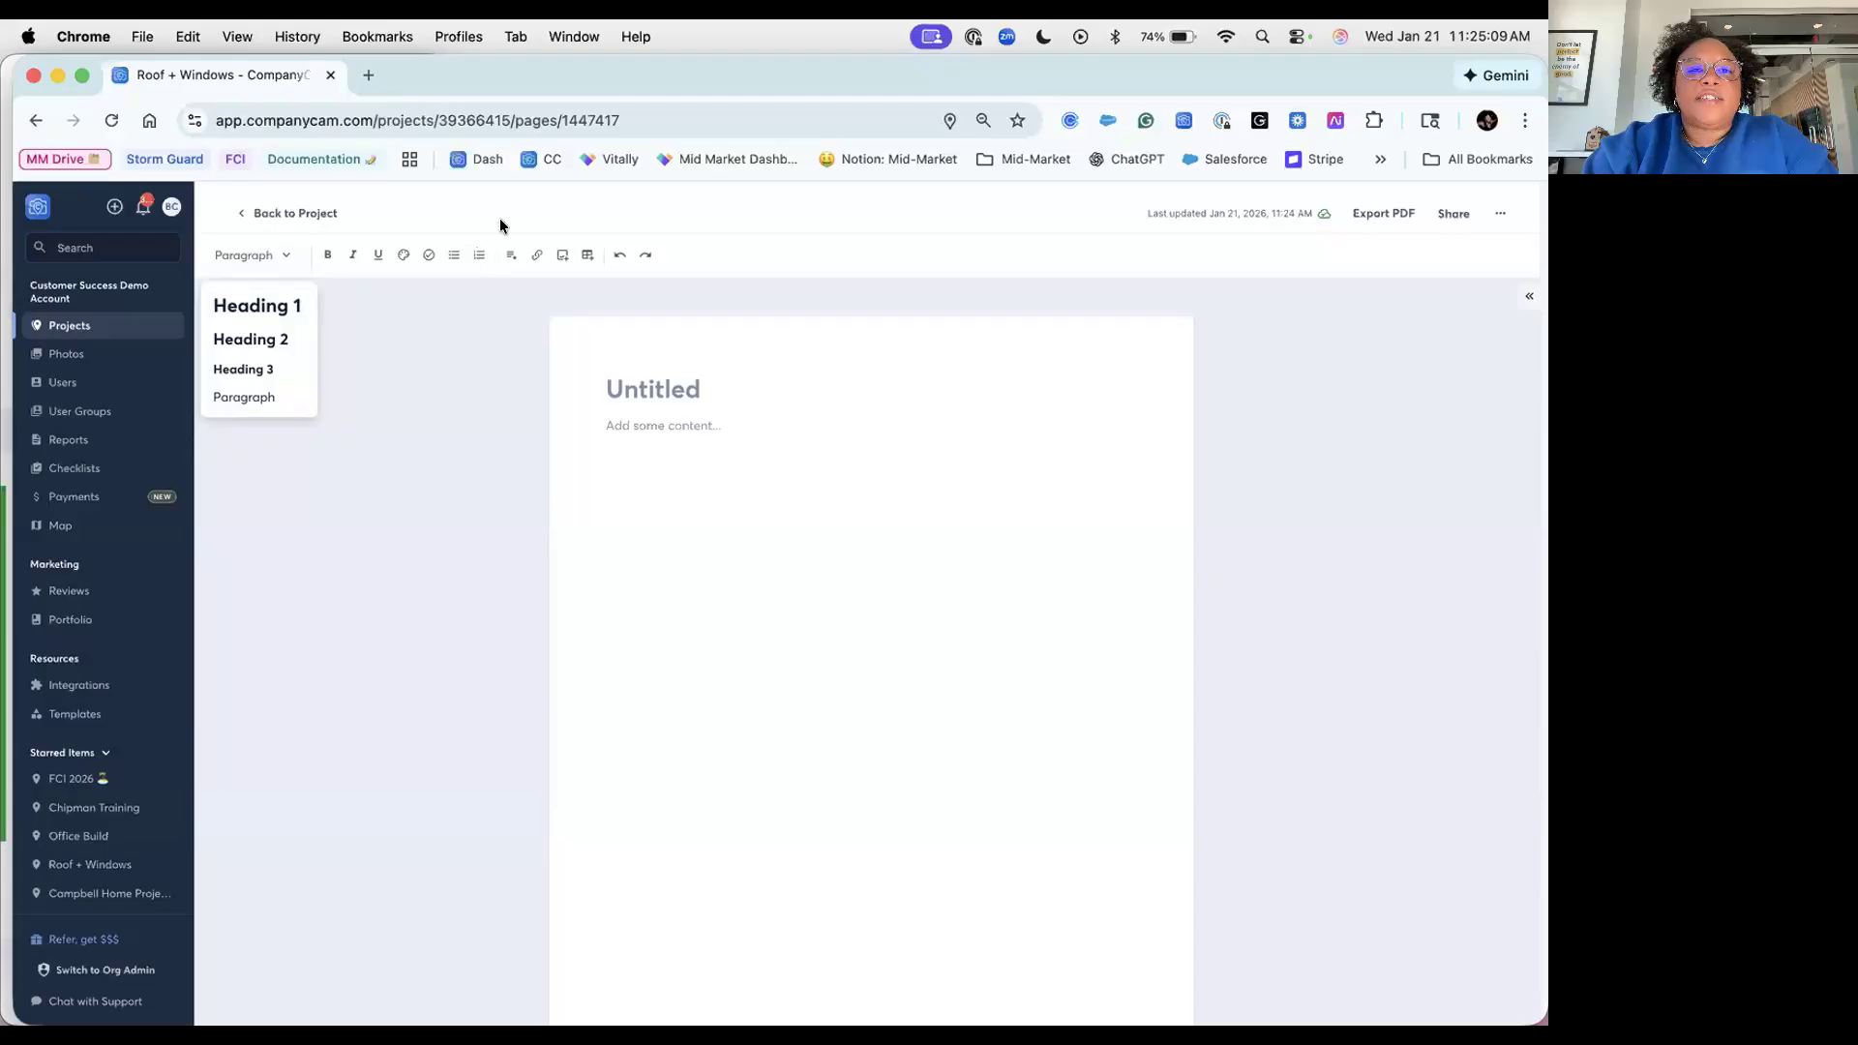
{"action": "left_click", "coordinate": [587, 259]}
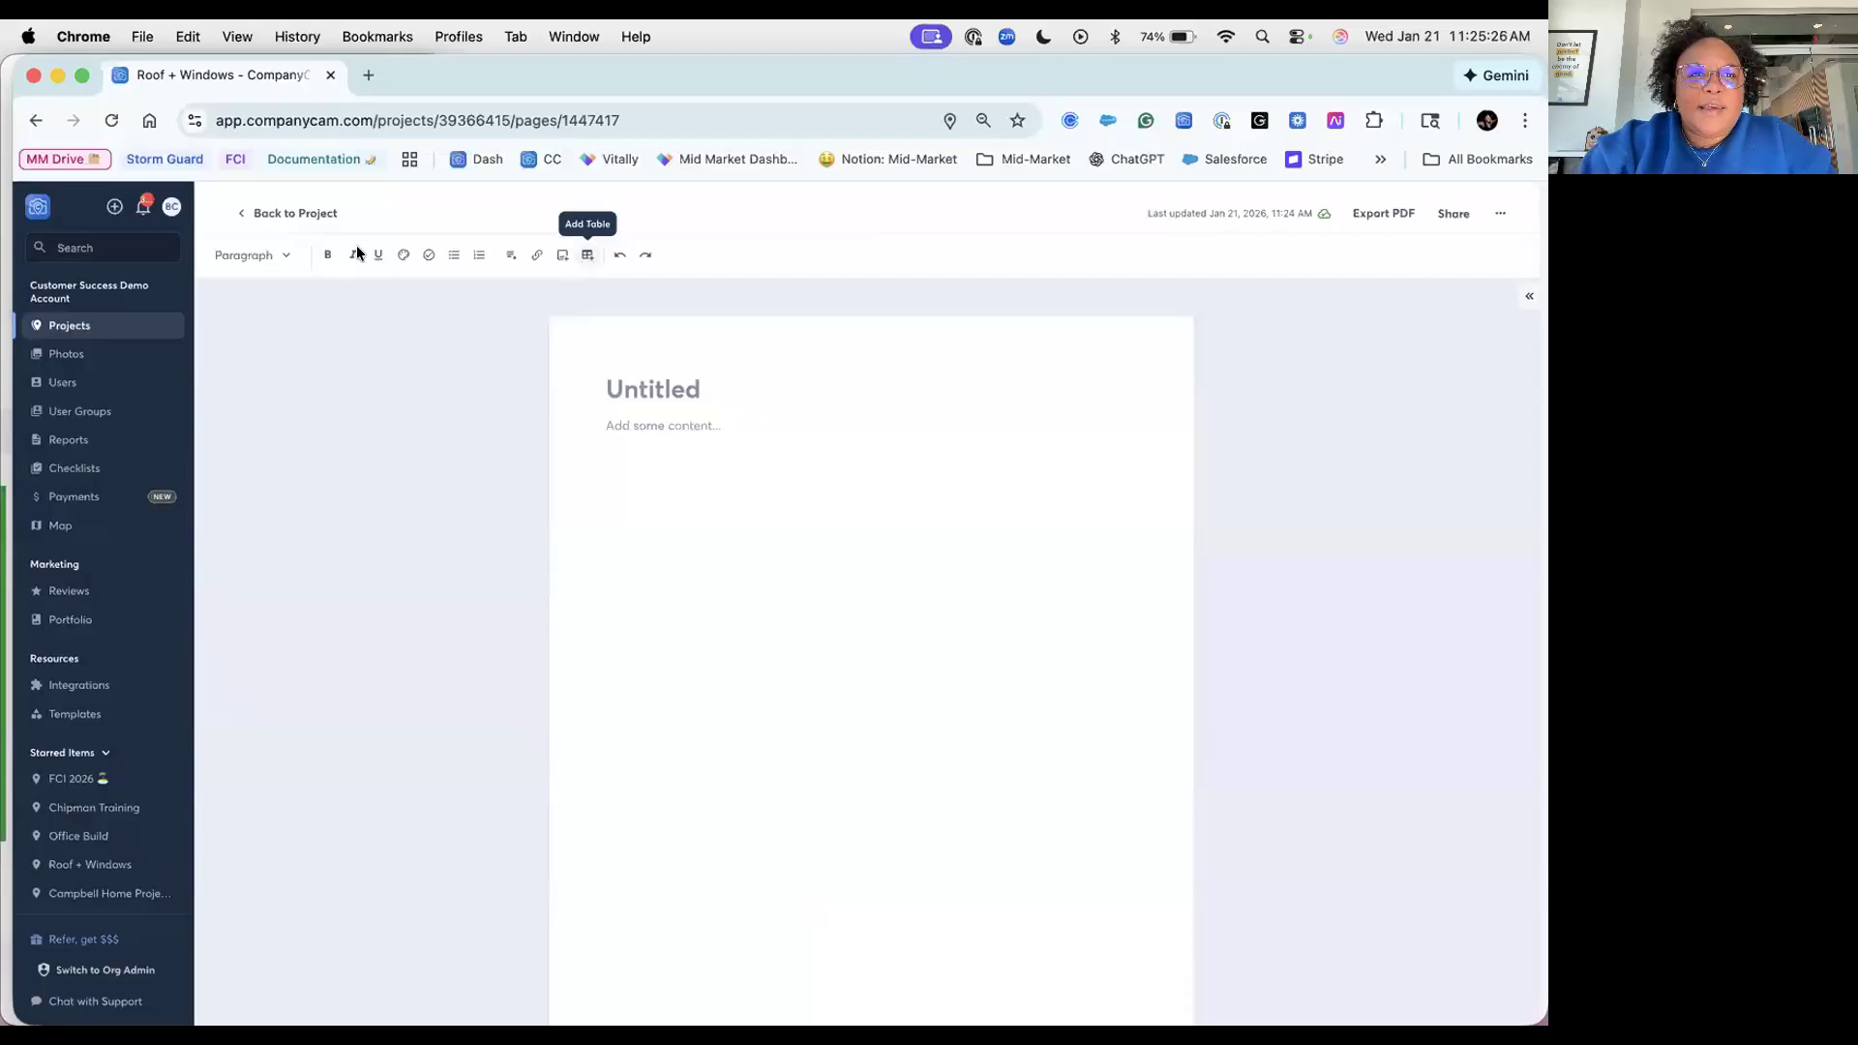
{"action": "left_click", "coordinate": [248, 217]}
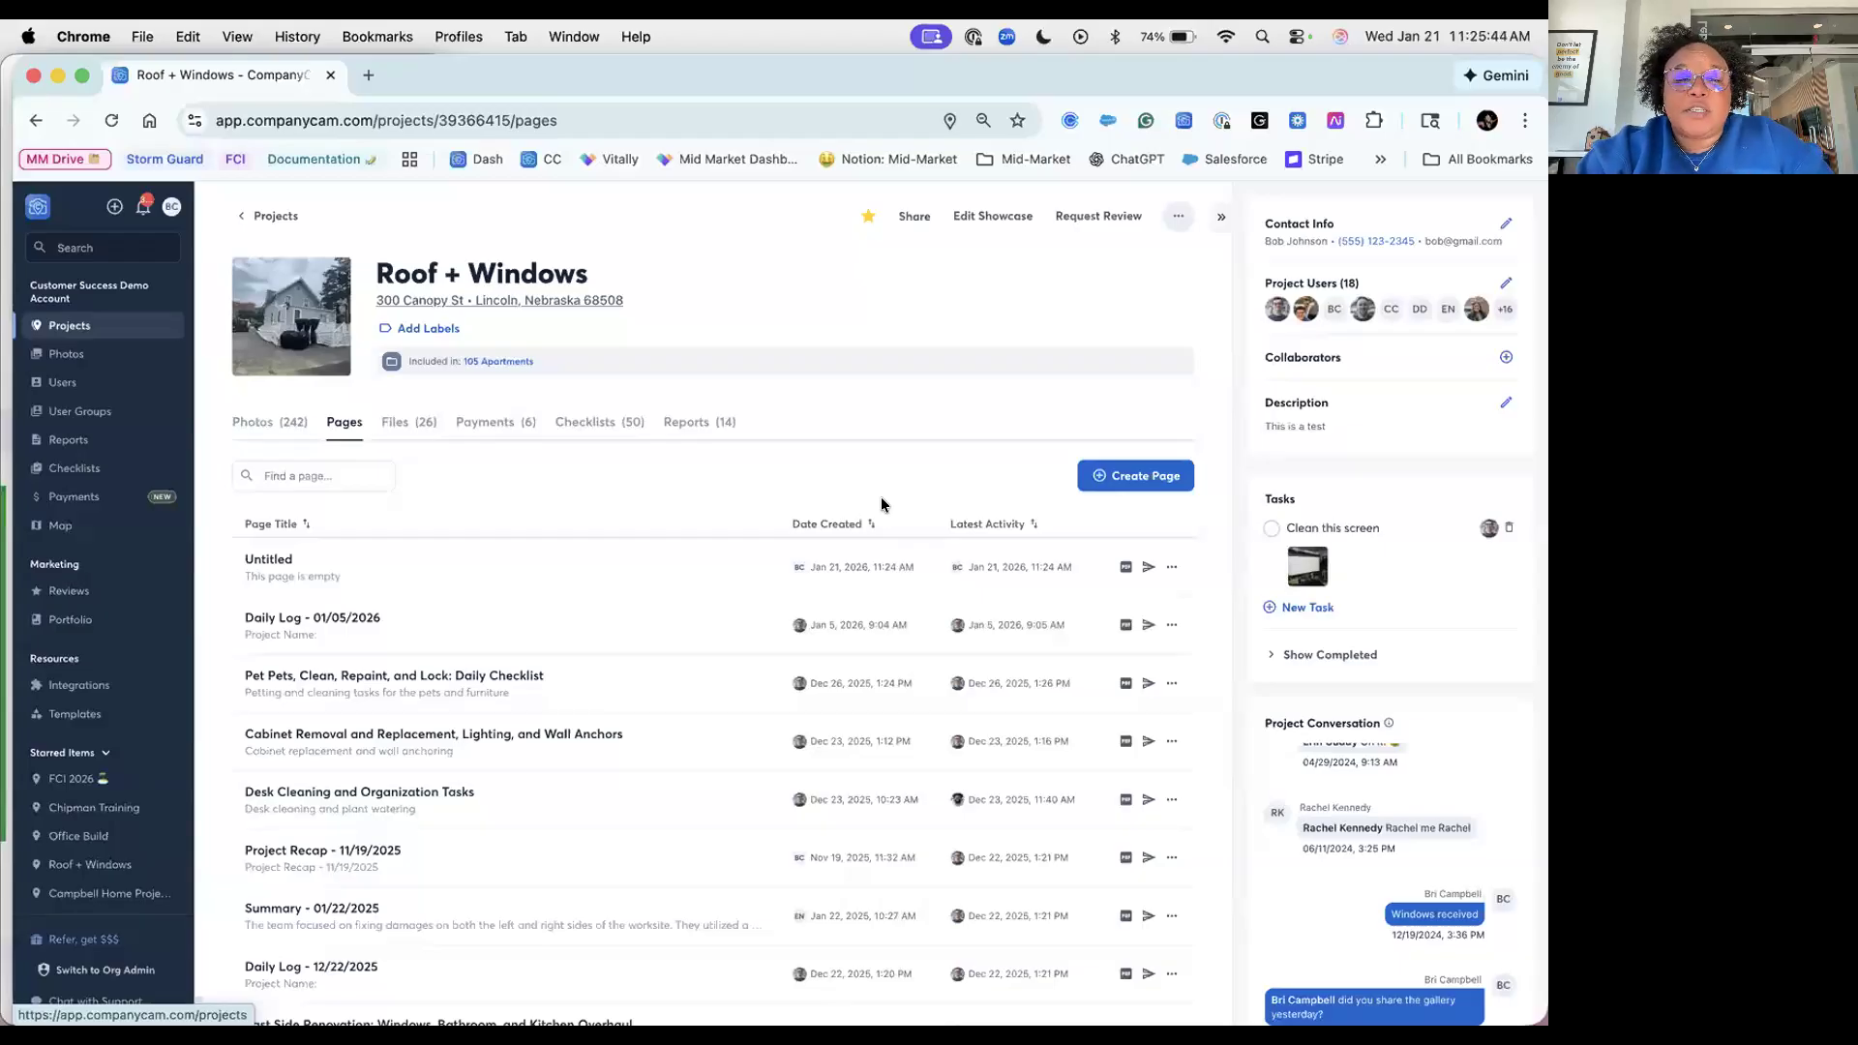
Step: Show the Create Page choices again: Blank Page, Use a Template, or AI-generated pages
{"action": "left_click", "coordinate": [1128, 478]}
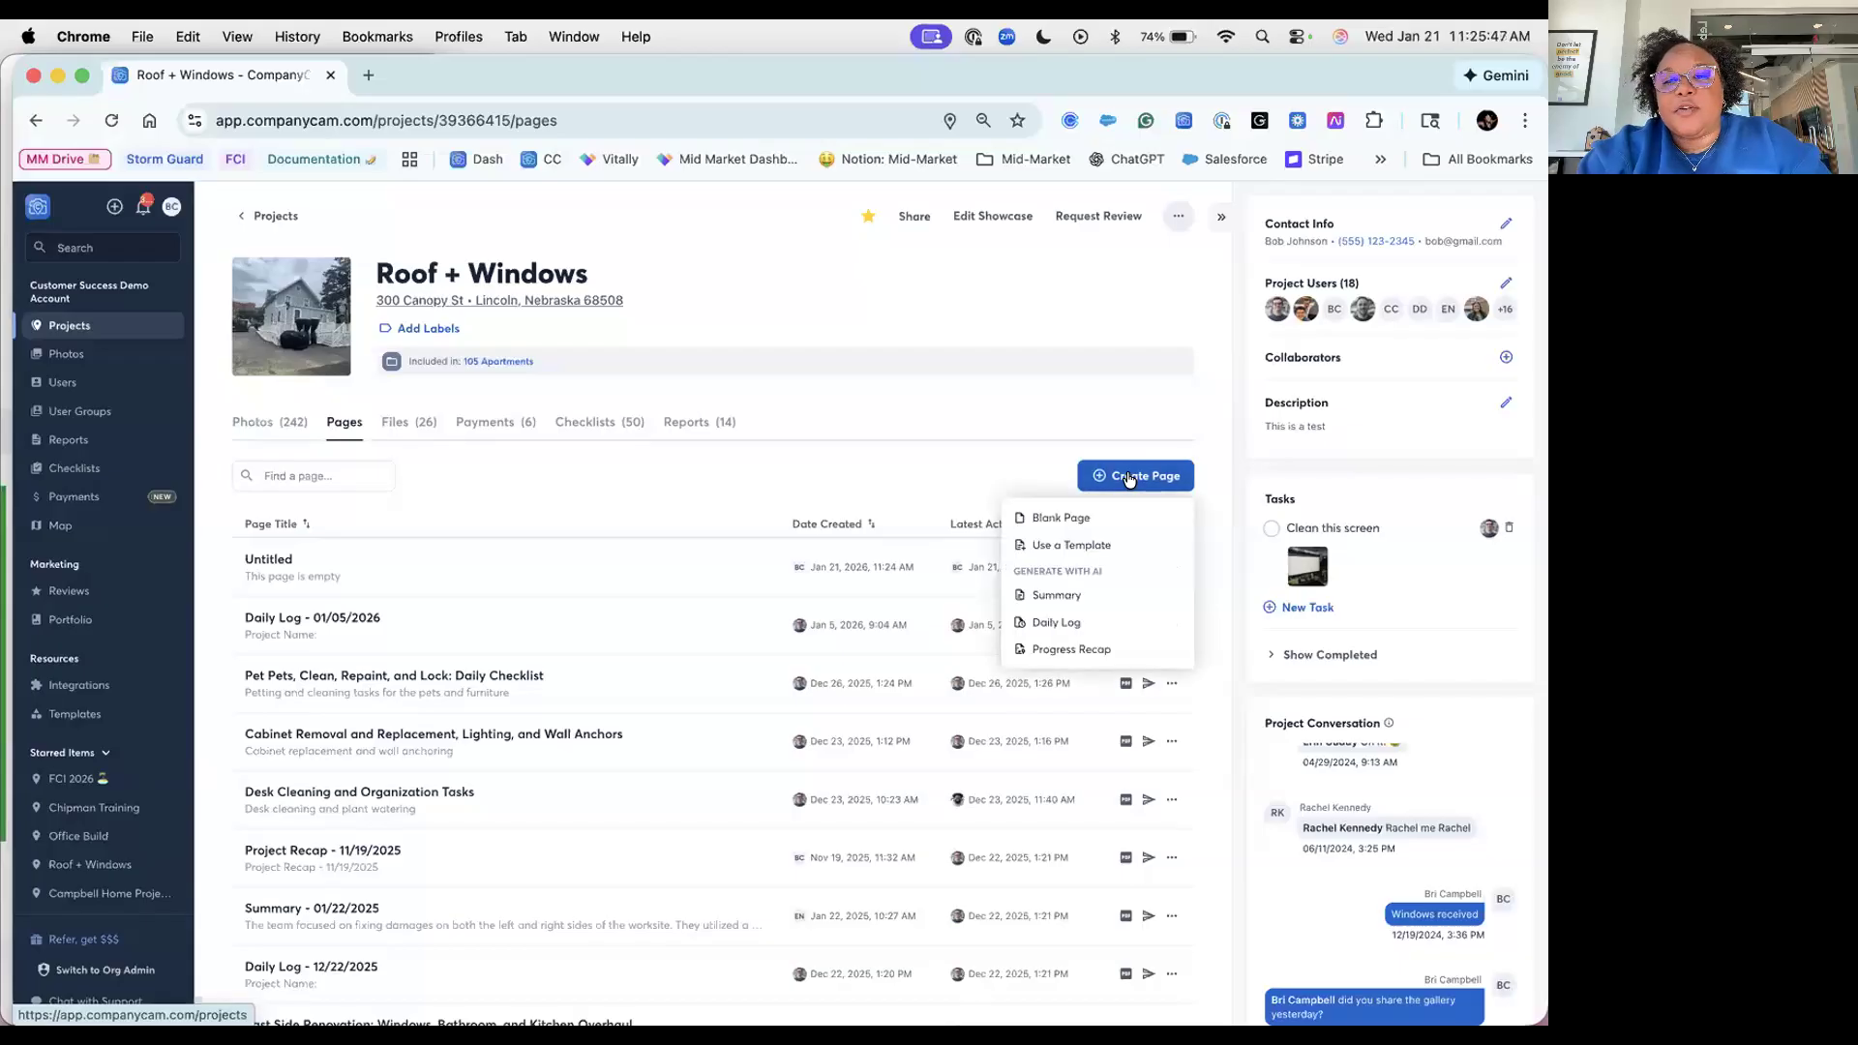
Step: Start a page from a template and browse the Example Templates list
{"action": "left_click", "coordinate": [1126, 542]}
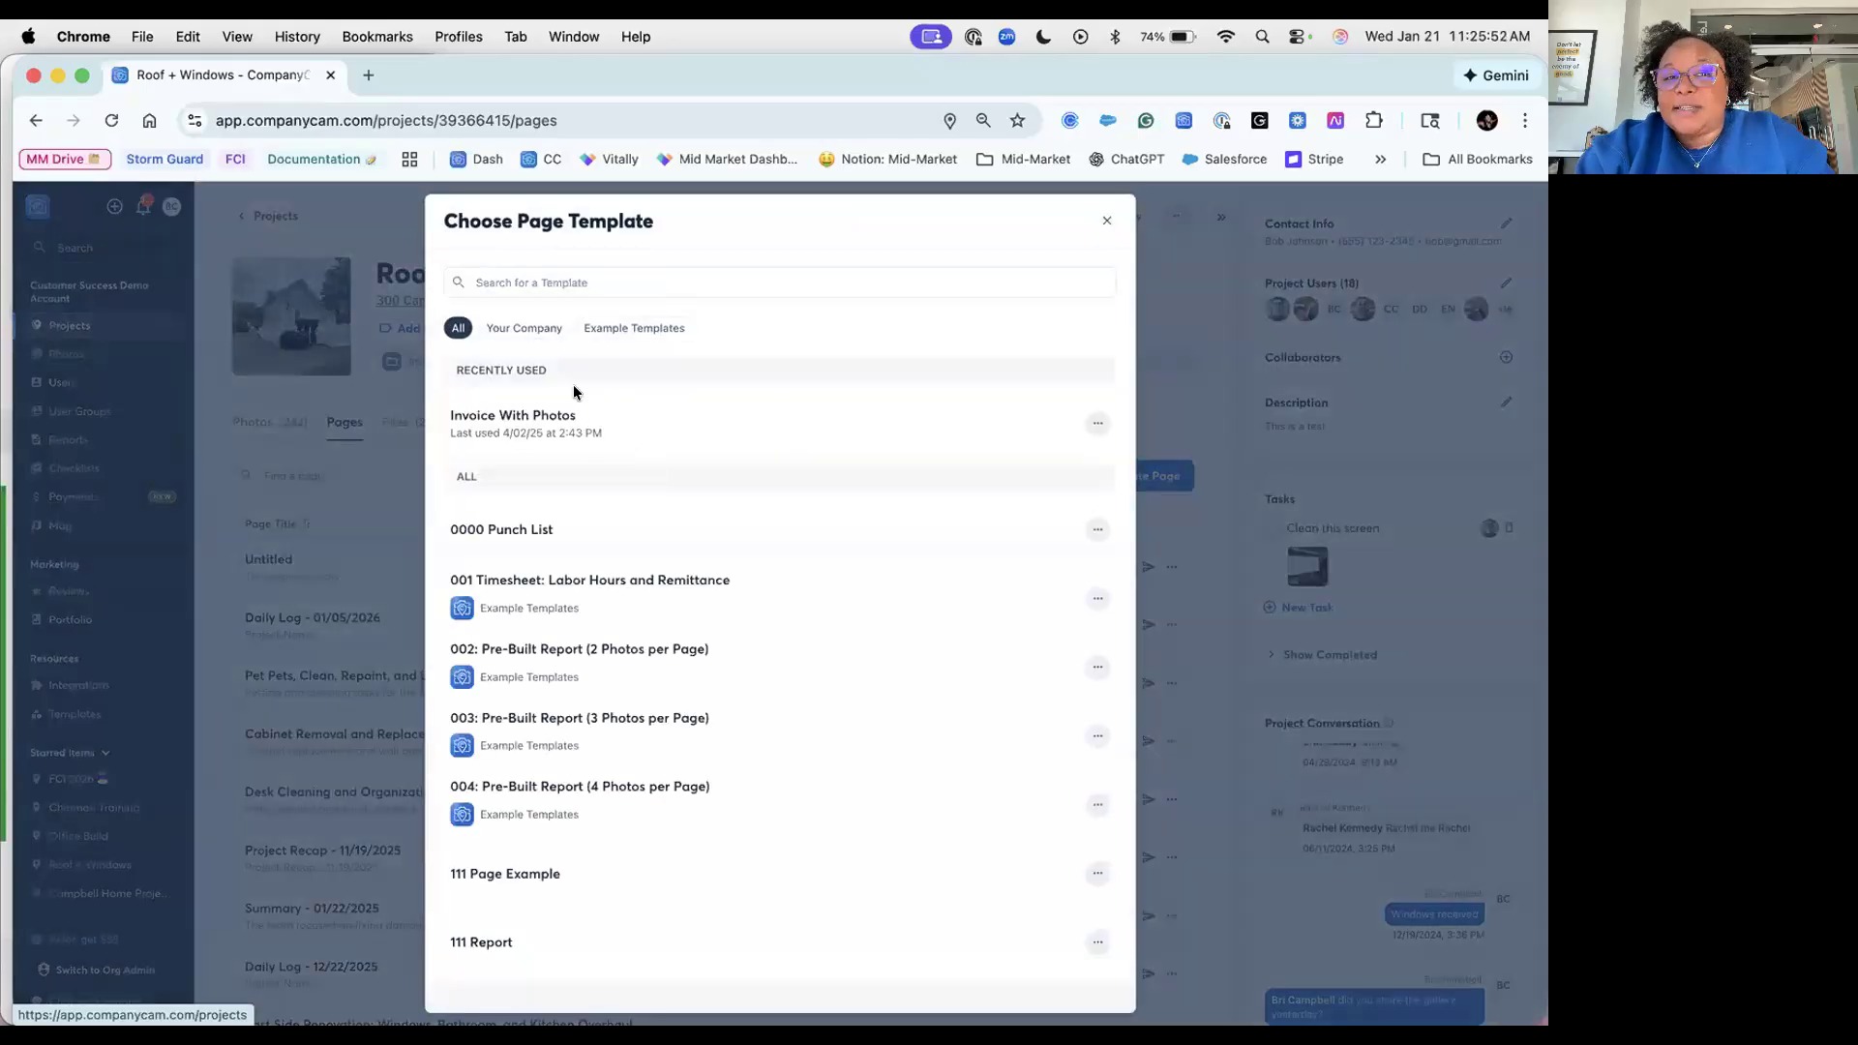
{"action": "left_click", "coordinate": [652, 336]}
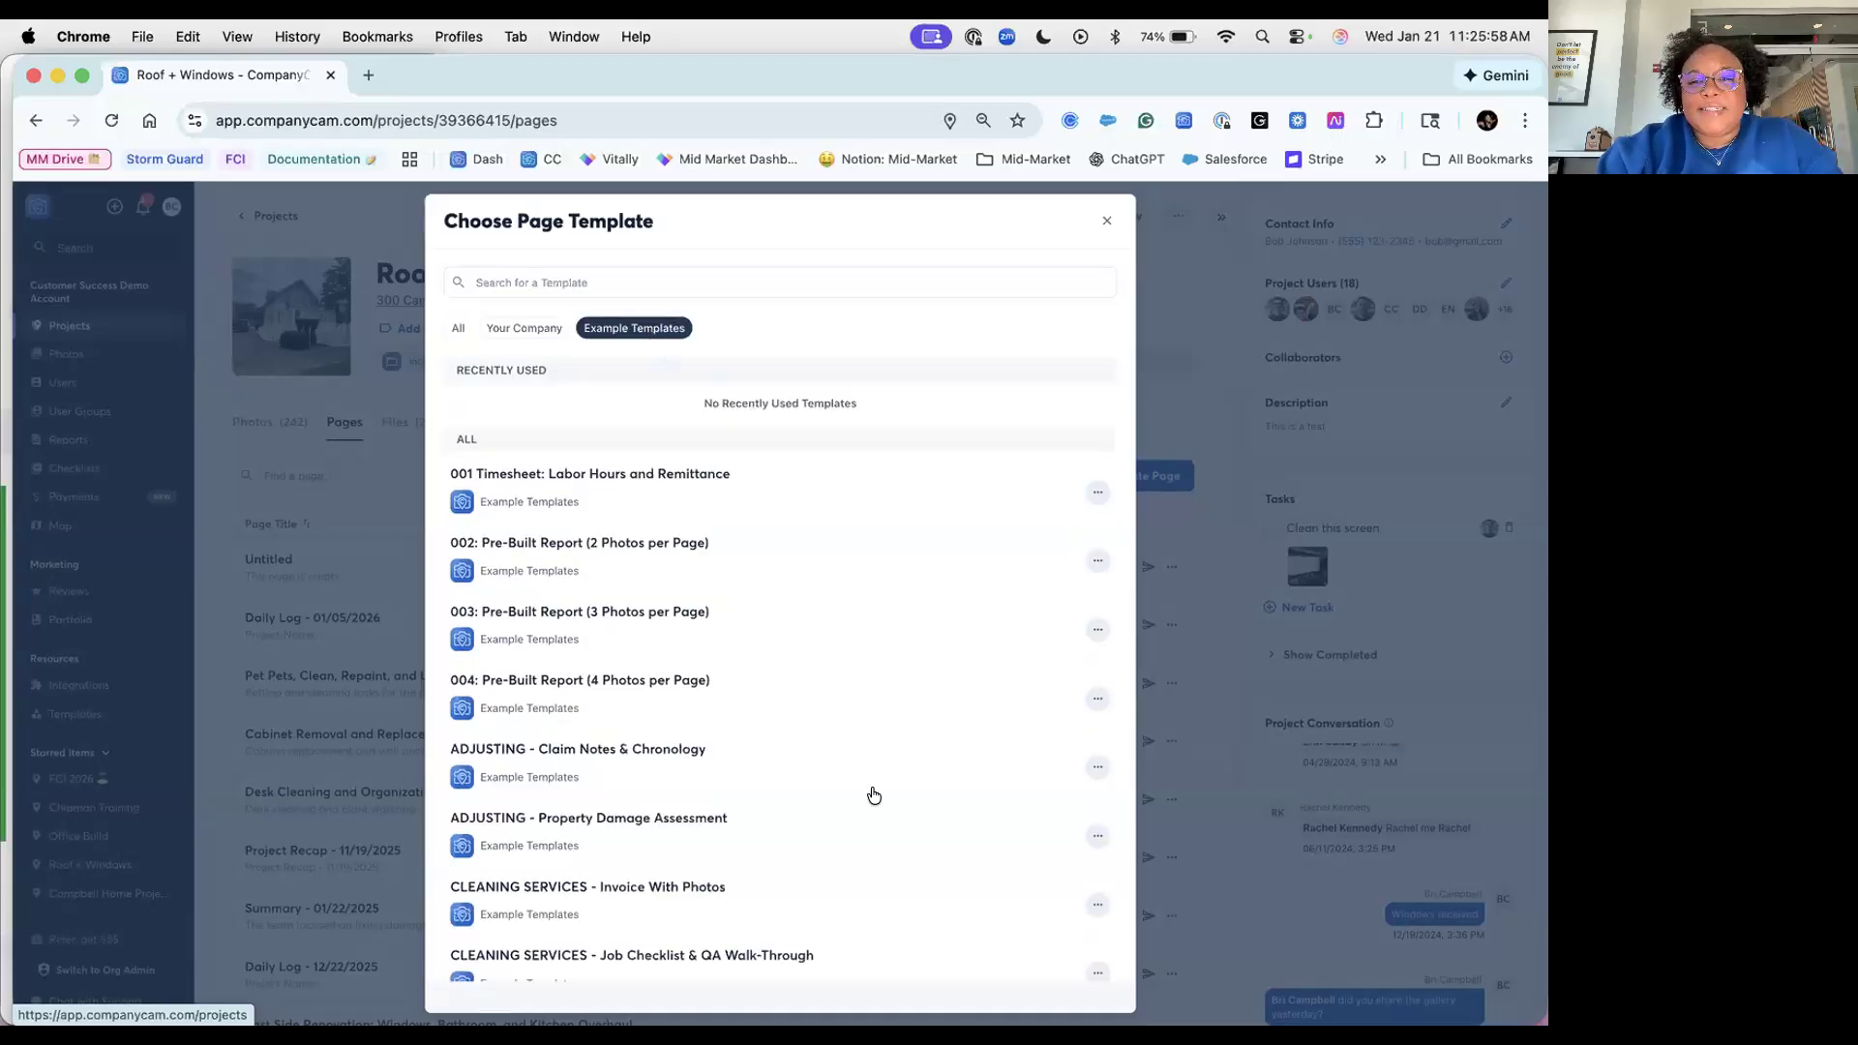
{"action": "scroll", "coordinate": [873, 796], "scroll_direction": "down", "scroll_amount": 5}
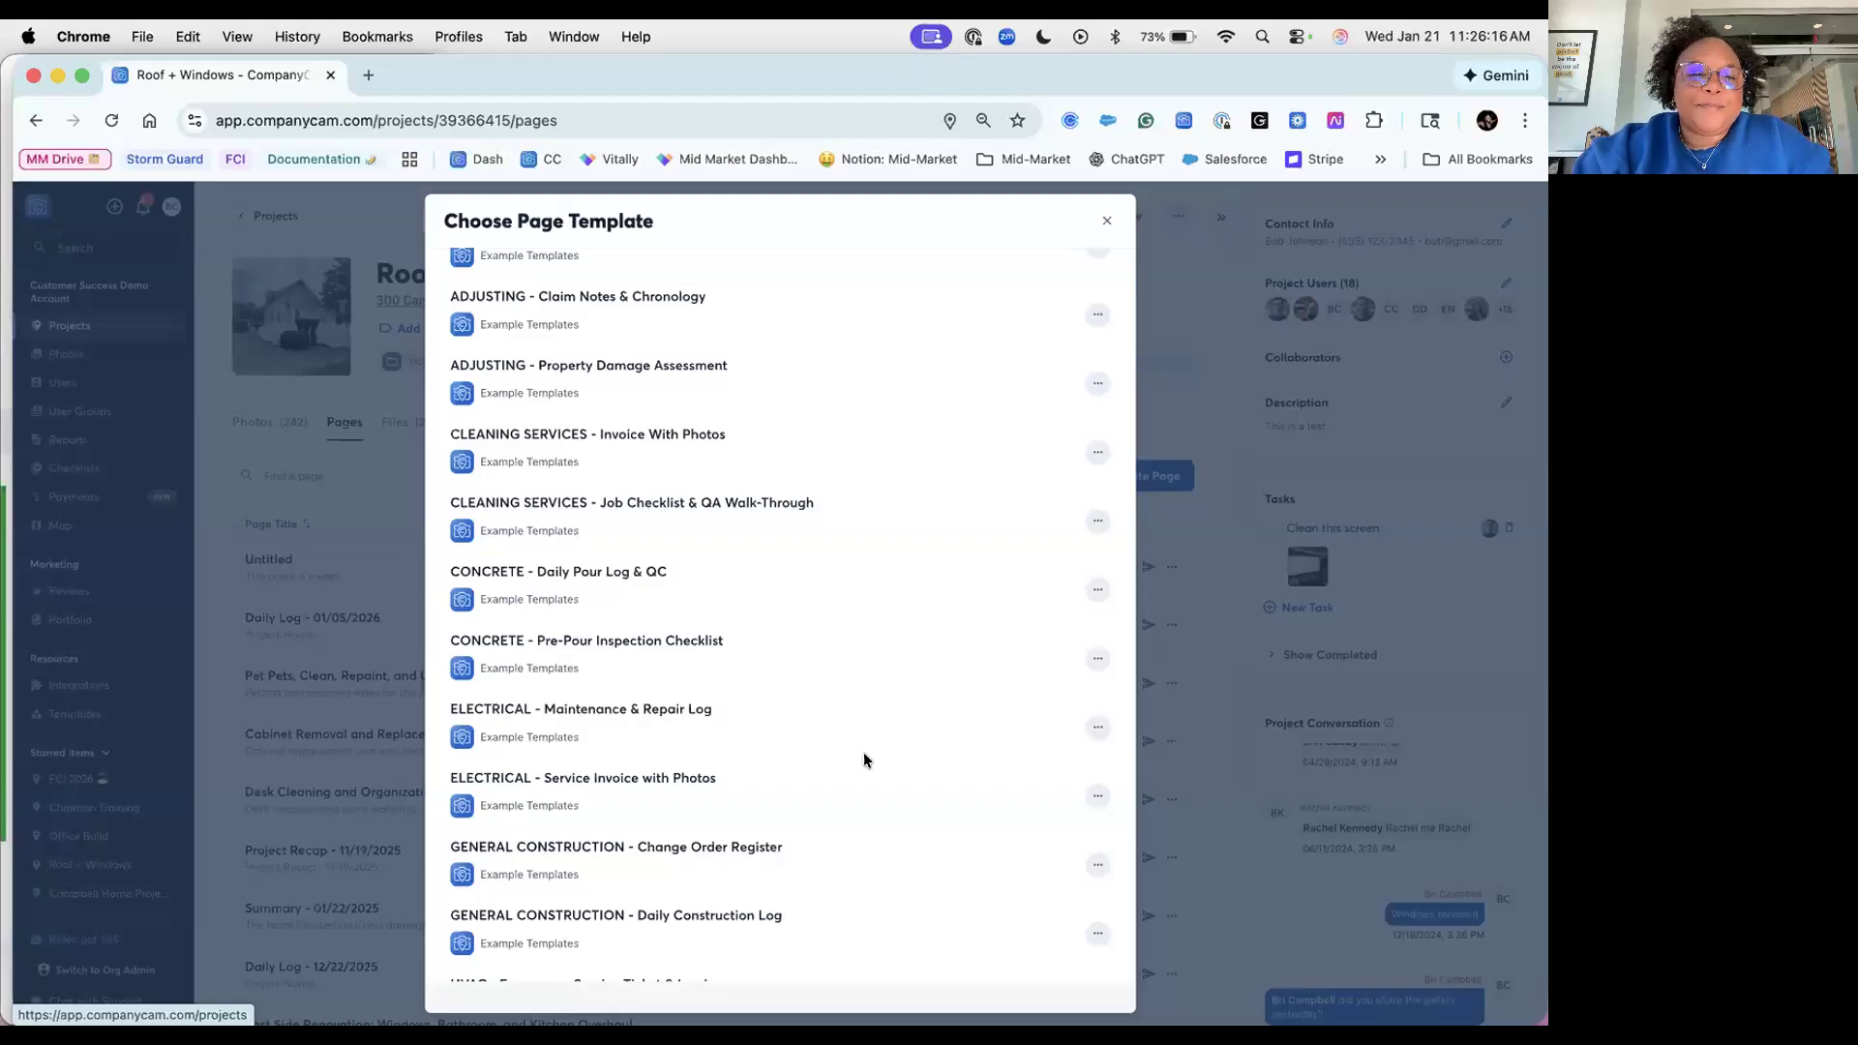
{"action": "scroll", "coordinate": [863, 760], "scroll_direction": "up", "scroll_amount": 5}
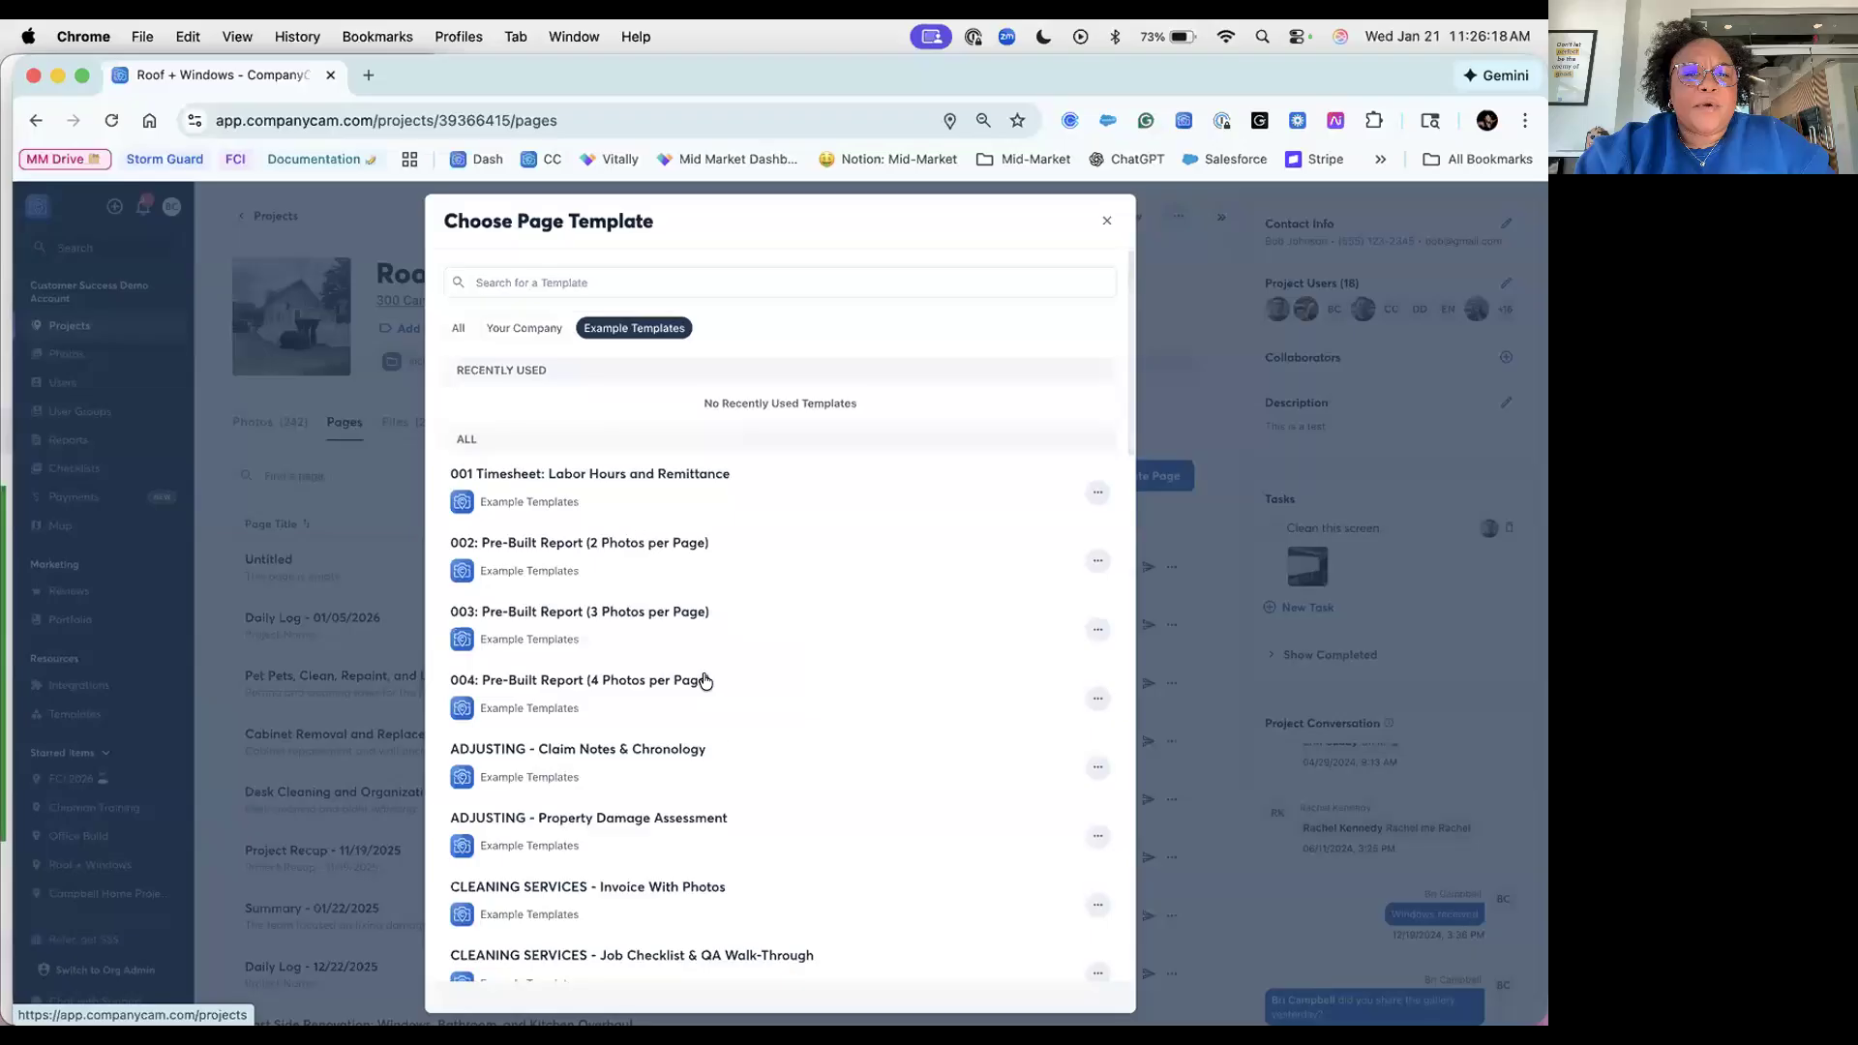
{"action": "scroll", "coordinate": [770, 663], "scroll_direction": "down", "scroll_amount": 2}
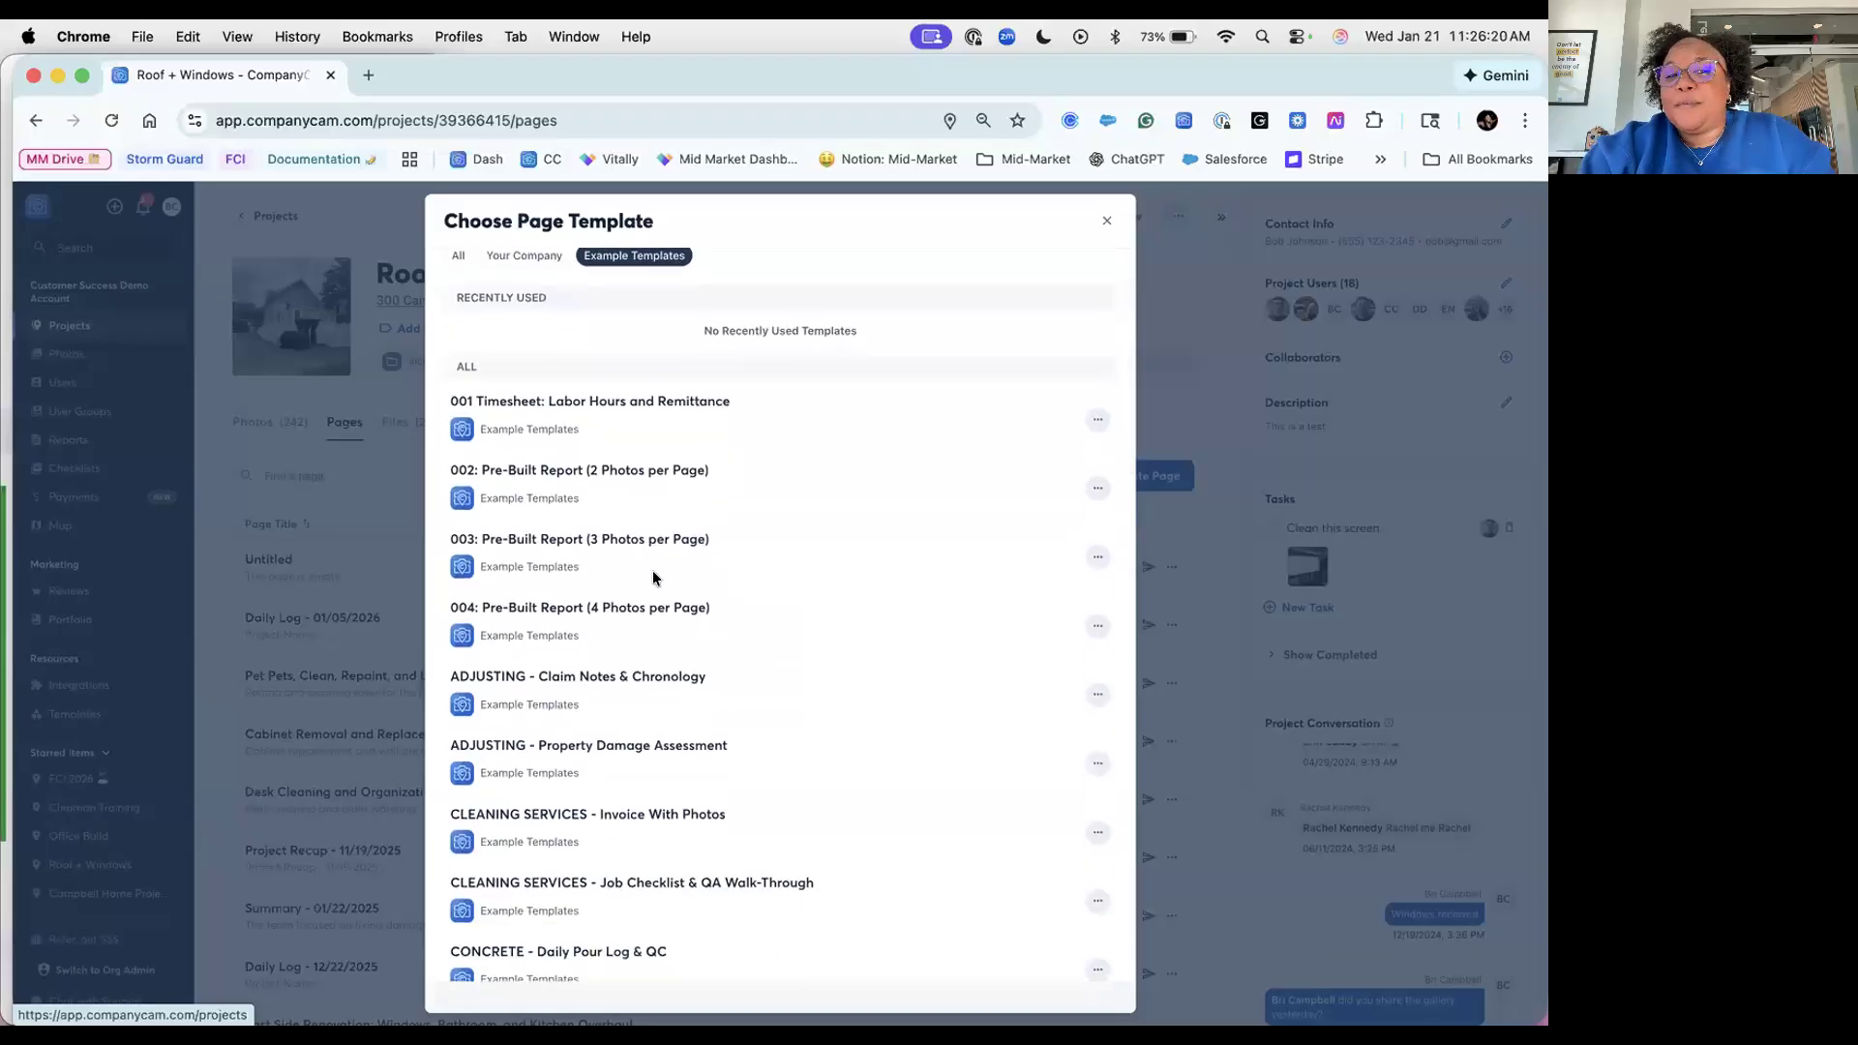
{"action": "scroll", "coordinate": [714, 726], "scroll_direction": "down", "scroll_amount": 10}
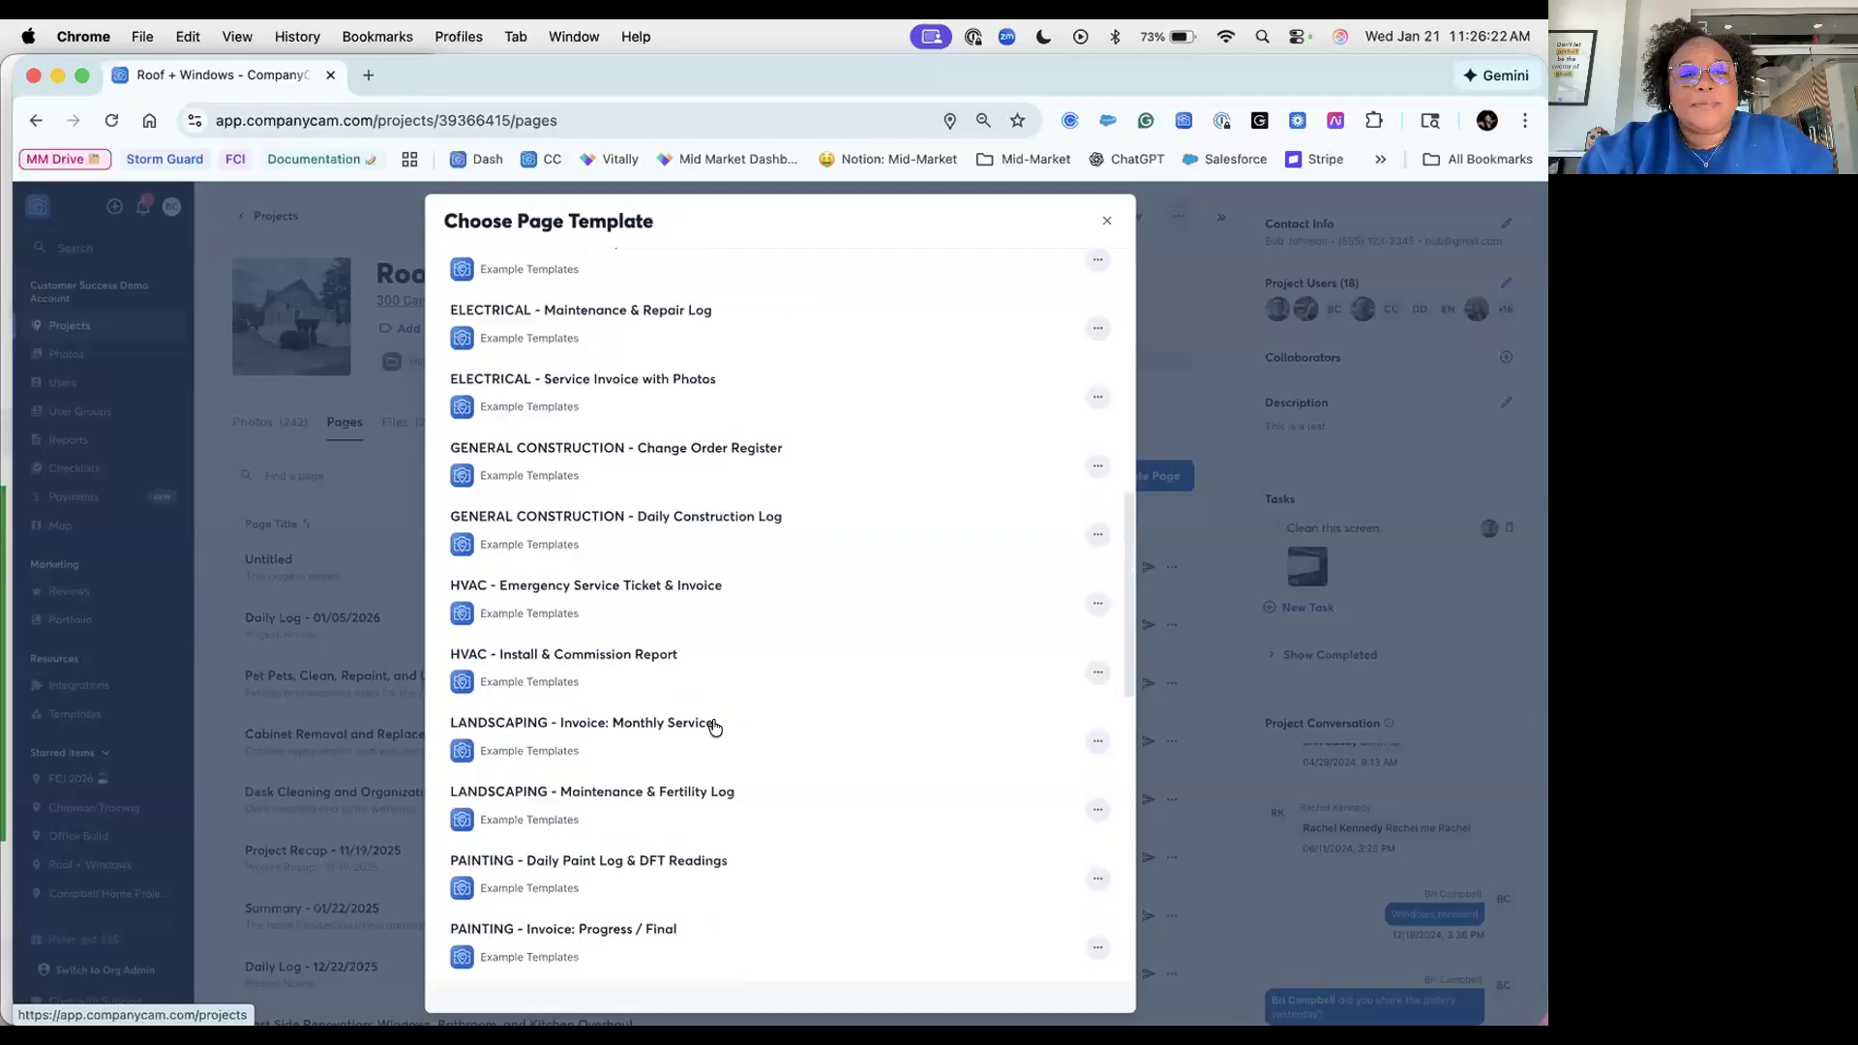
{"action": "scroll", "coordinate": [714, 725], "scroll_direction": "down", "scroll_amount": 6}
{"action": "scroll", "coordinate": [714, 726], "scroll_direction": "down", "scroll_amount": 7}
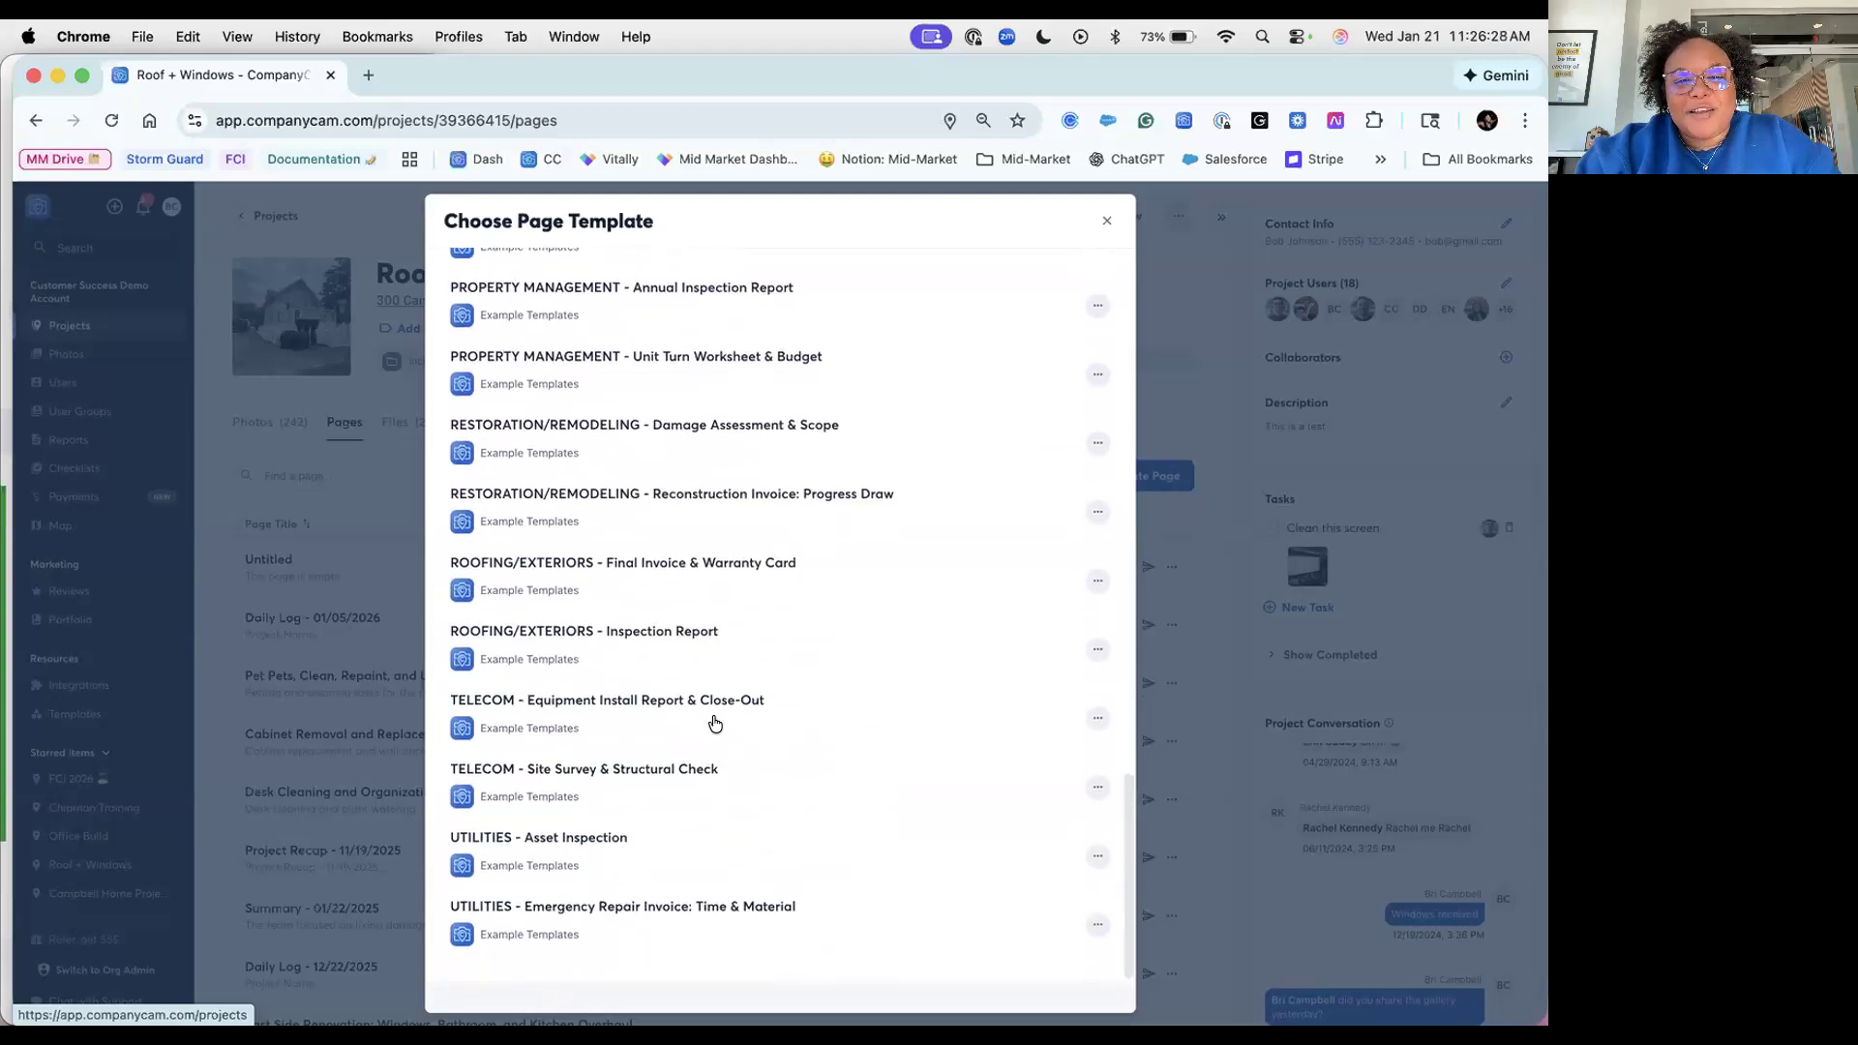
{"action": "scroll", "coordinate": [714, 724], "scroll_direction": "up", "scroll_amount": 7}
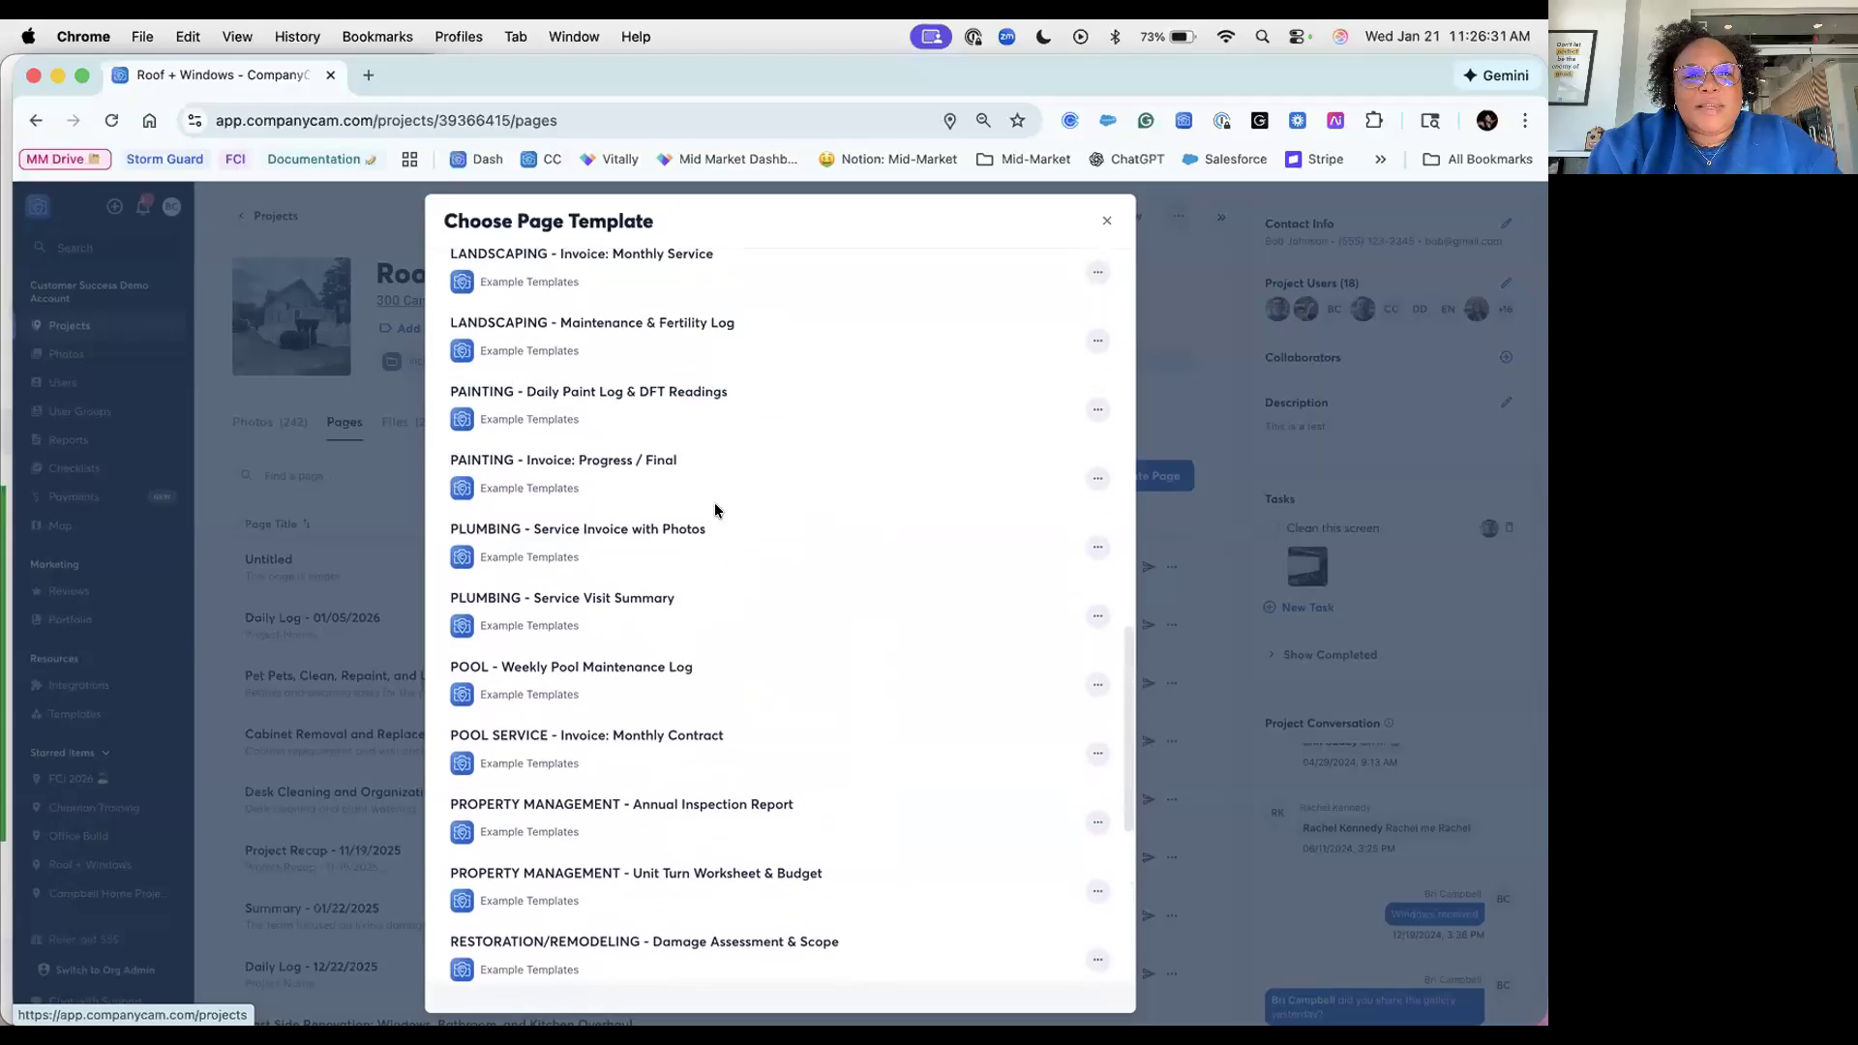
{"action": "scroll", "coordinate": [729, 386], "scroll_direction": "up", "scroll_amount": 5}
Step: Preview the GENERAL CONSTRUCTION - Change Order Register template down to its Owner Approval signature table
{"action": "left_click", "coordinate": [729, 390]}
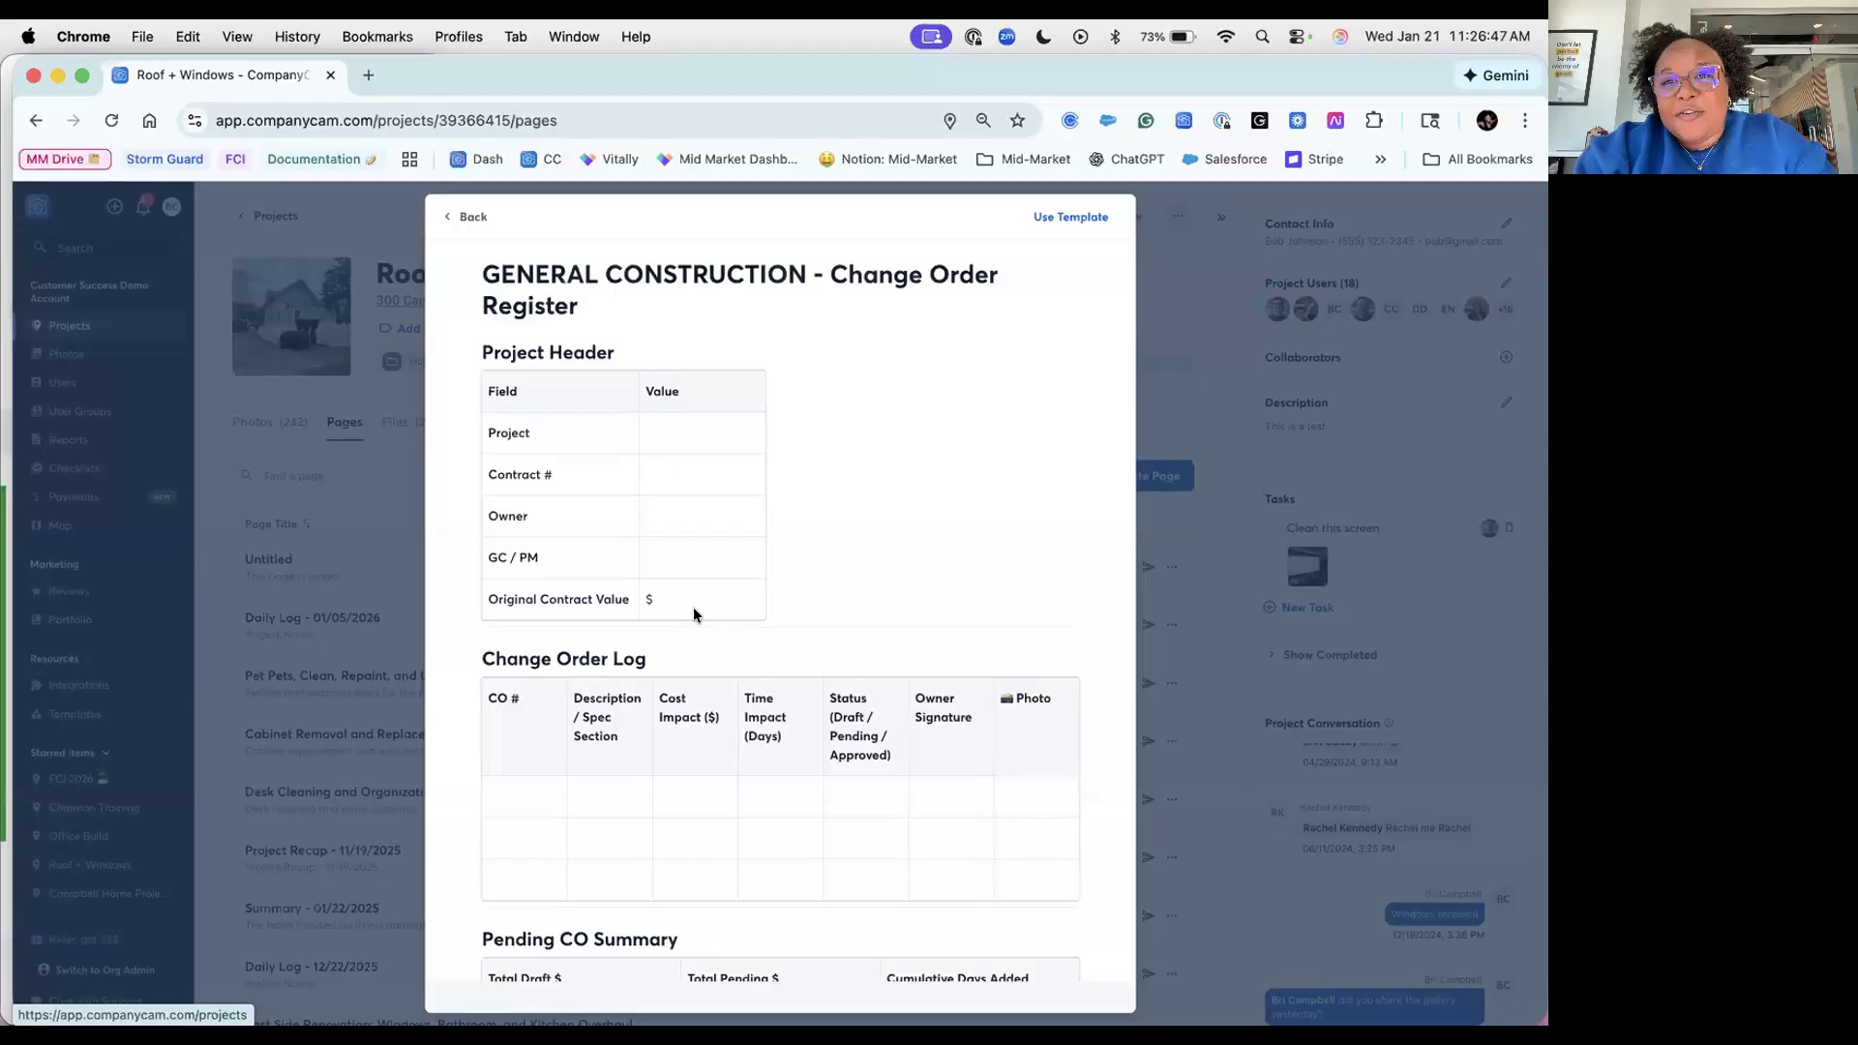
{"action": "scroll", "coordinate": [694, 613], "scroll_direction": "down", "scroll_amount": 2}
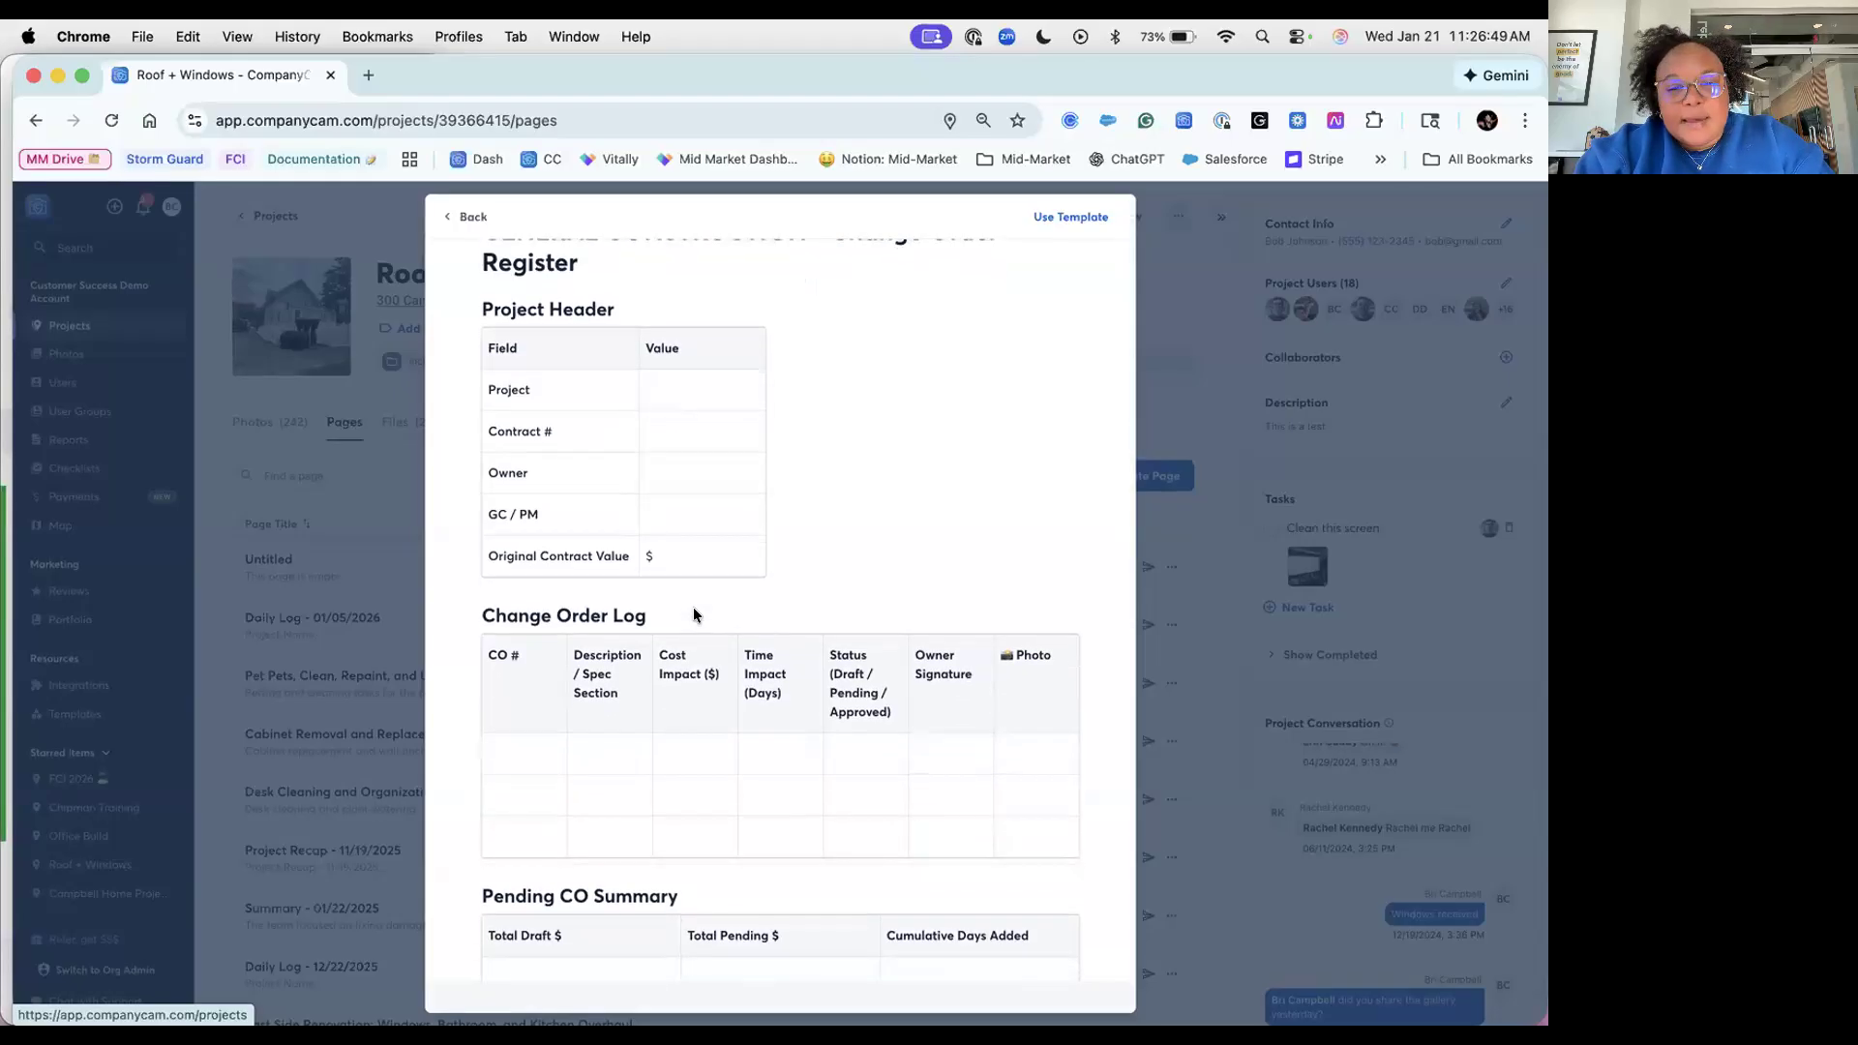
{"action": "scroll", "coordinate": [694, 613], "scroll_direction": "down", "scroll_amount": 8}
{"action": "scroll", "coordinate": [693, 607], "scroll_direction": "down", "scroll_amount": 5}
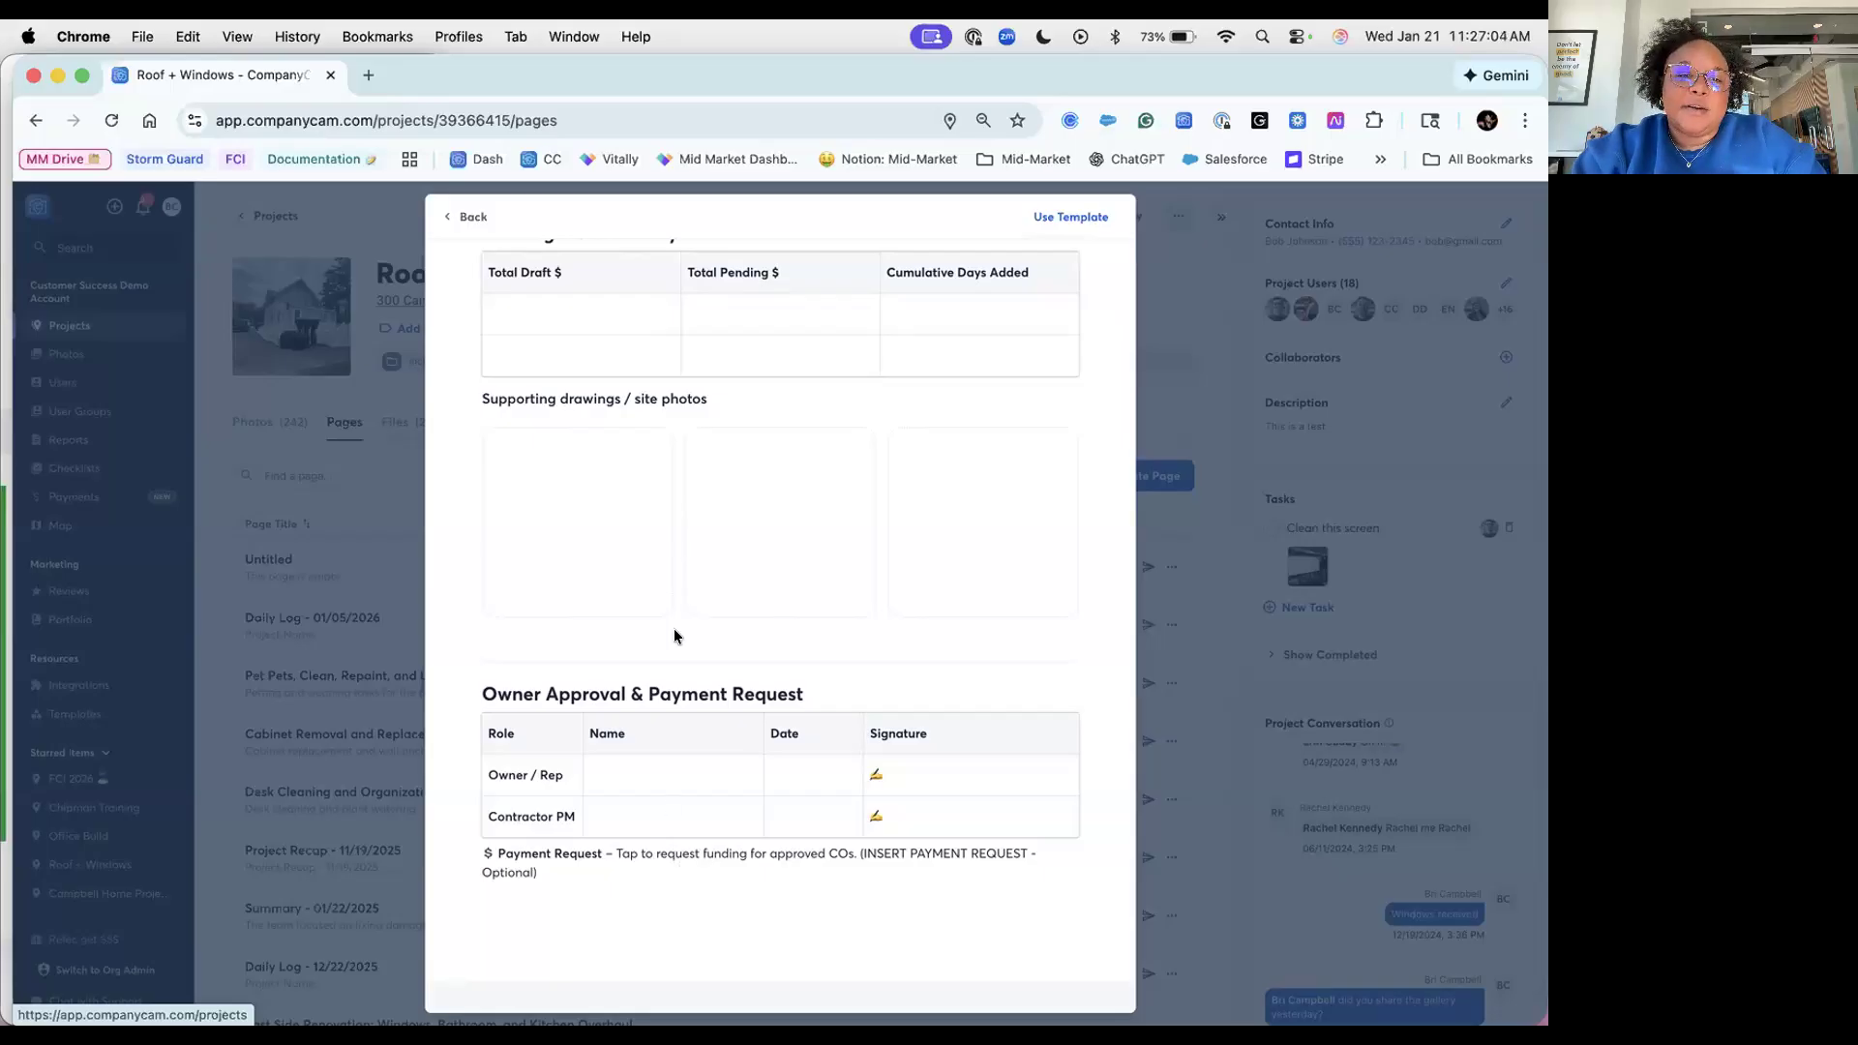
{"action": "scroll", "coordinate": [677, 636], "scroll_direction": "up", "scroll_amount": 10}
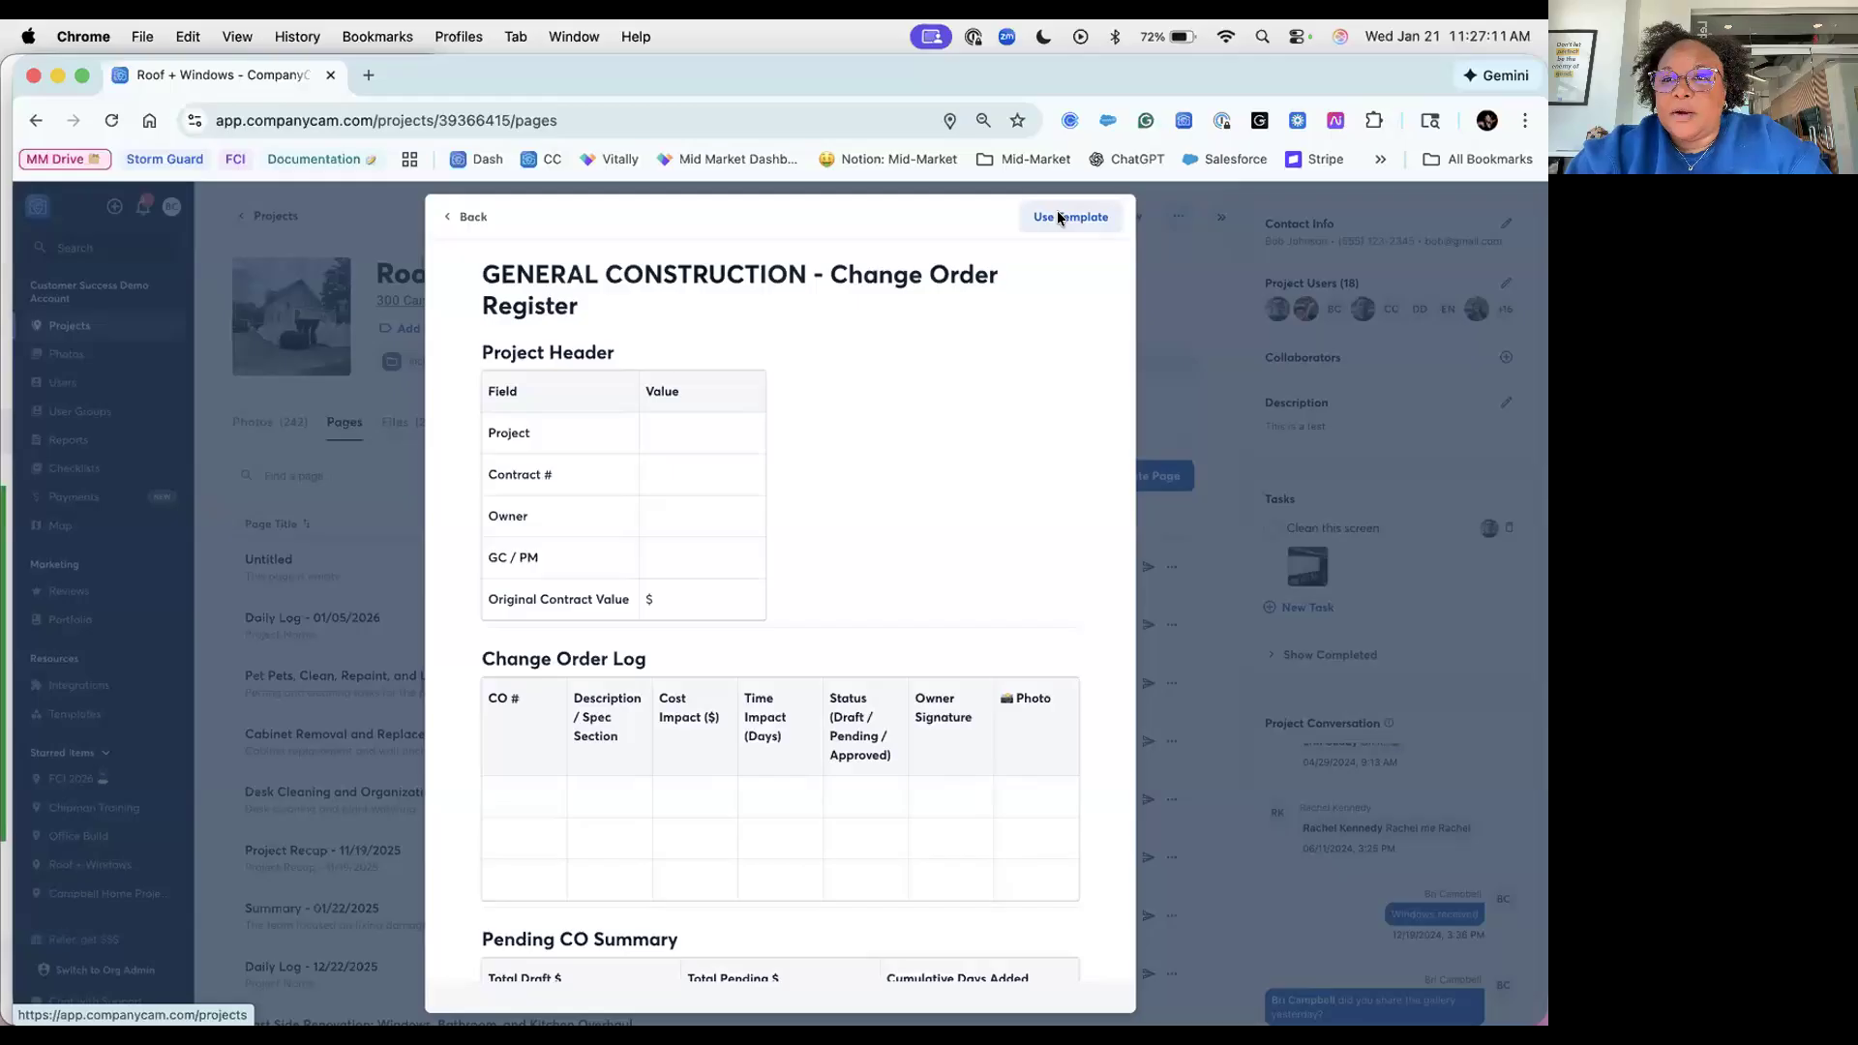
Step: Create a Change Order Register page from the template and return to the project's Pages tab
{"action": "left_click", "coordinate": [1064, 217]}
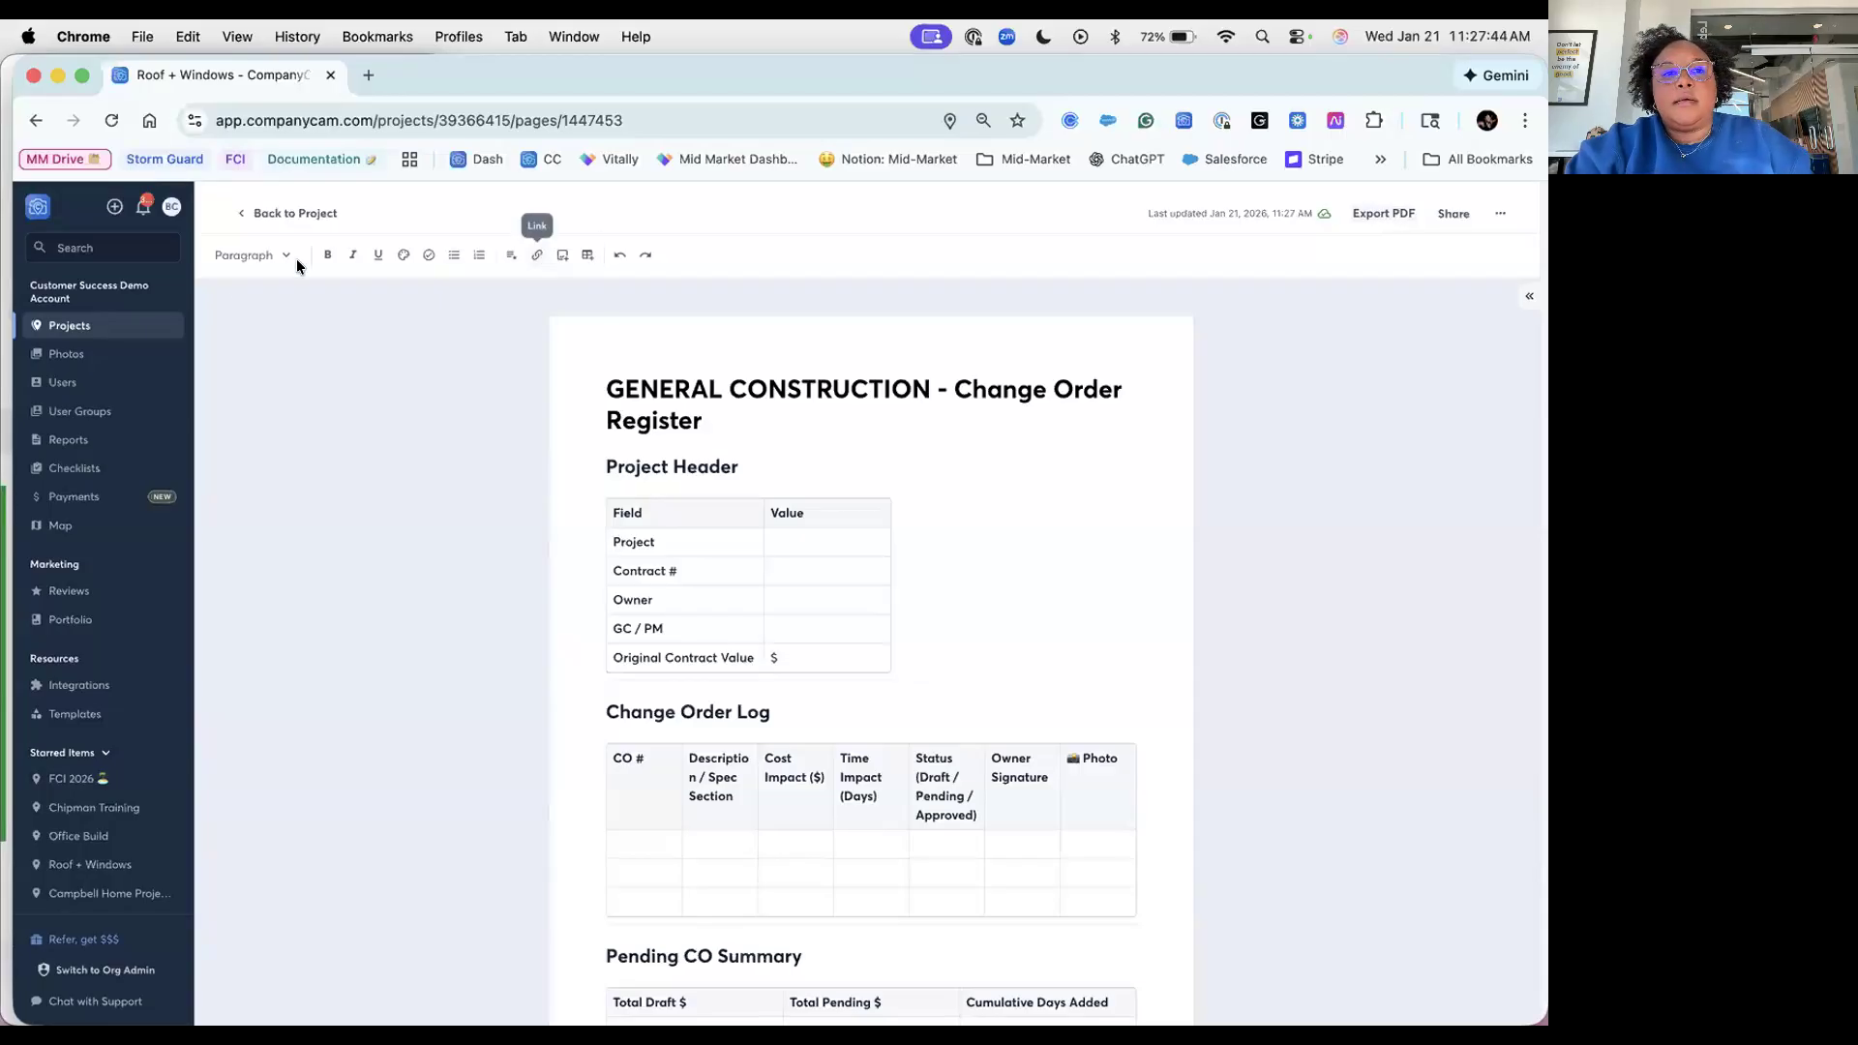
{"action": "left_click", "coordinate": [279, 213]}
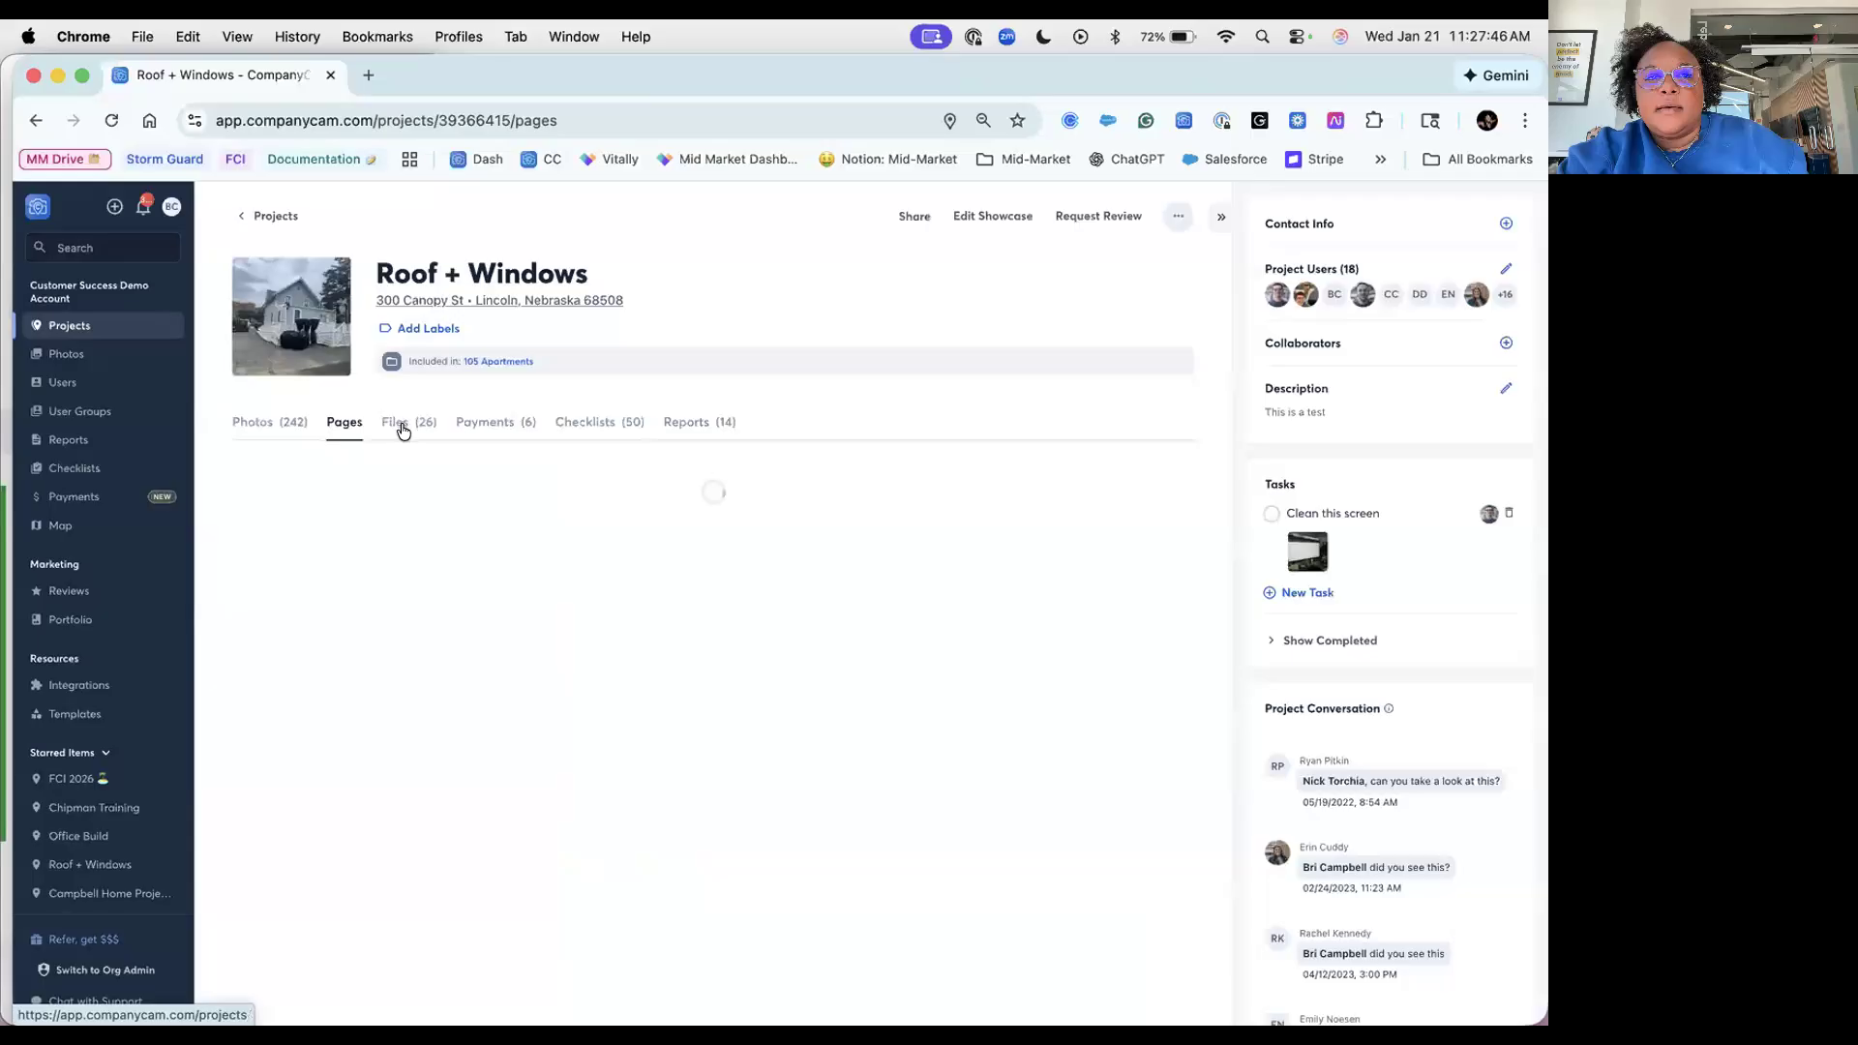
Step: Export the 1/21/26 inspection checklist to PDF, adding it to the project's saved files
{"action": "left_click", "coordinate": [403, 428]}
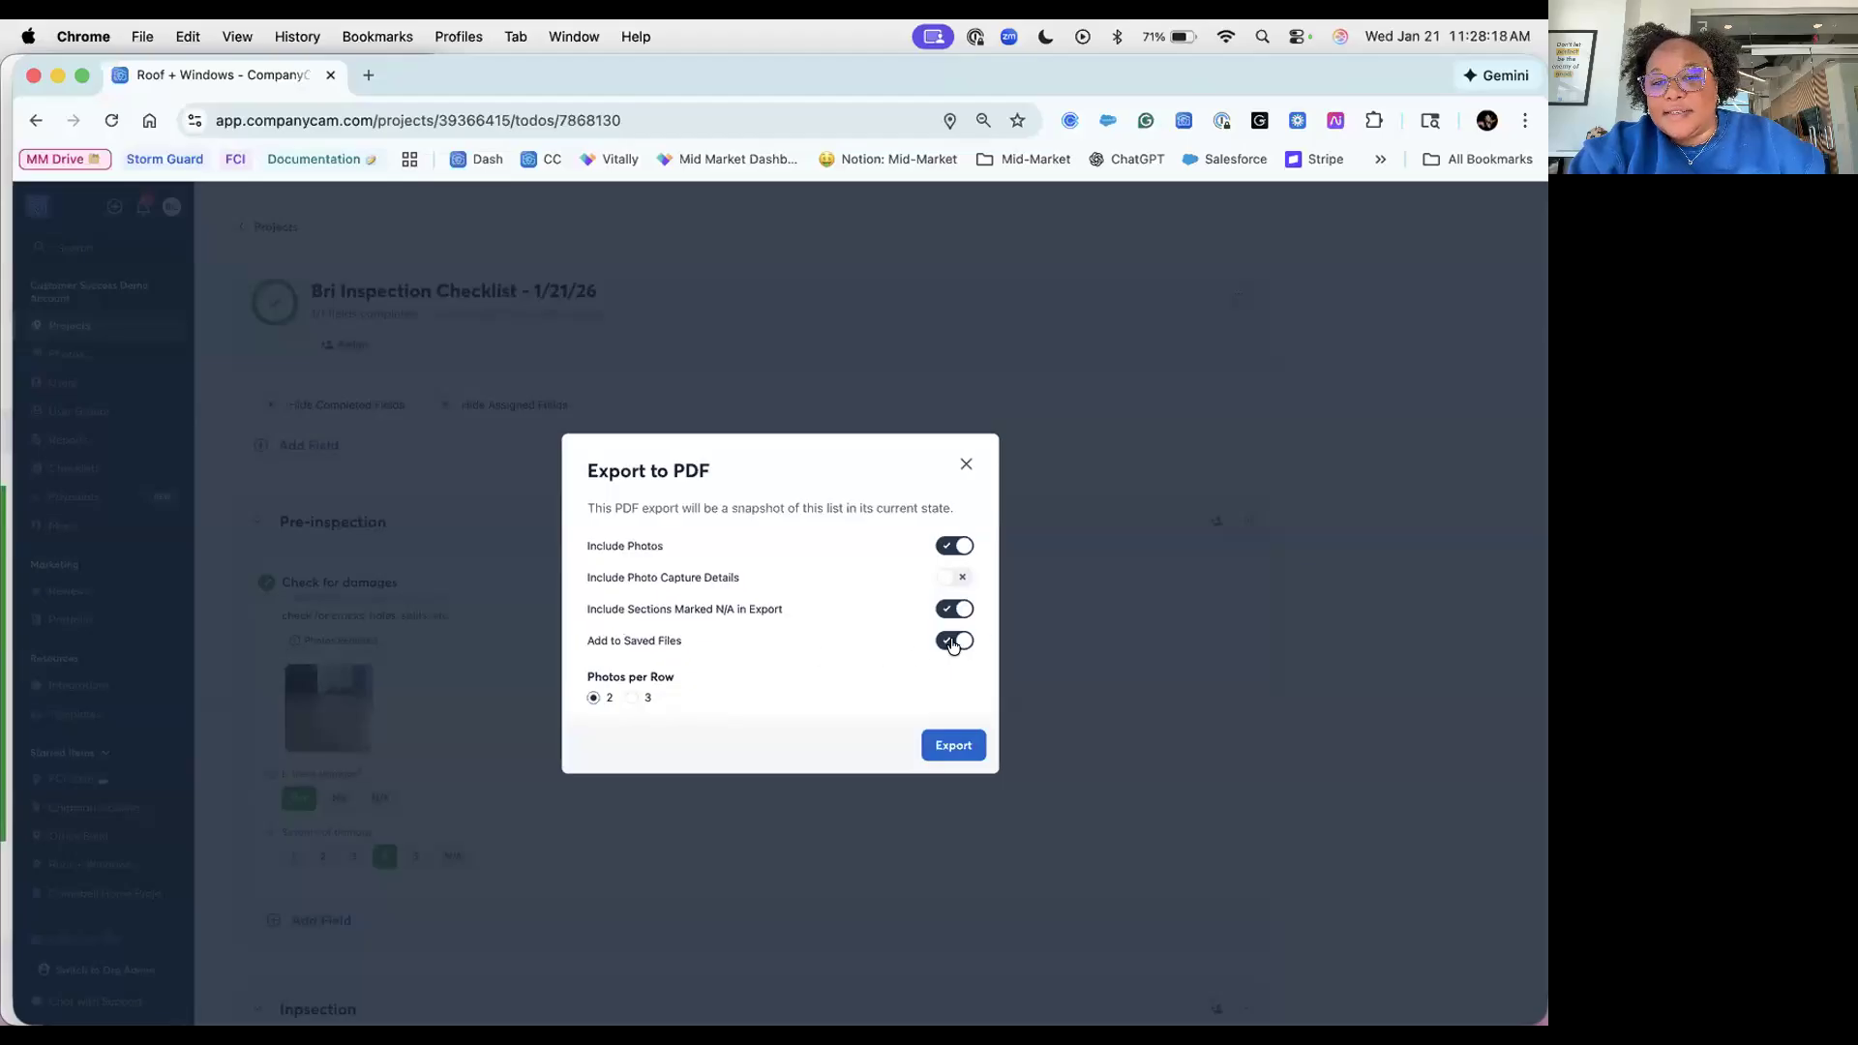
{"action": "left_click", "coordinate": [953, 745]}
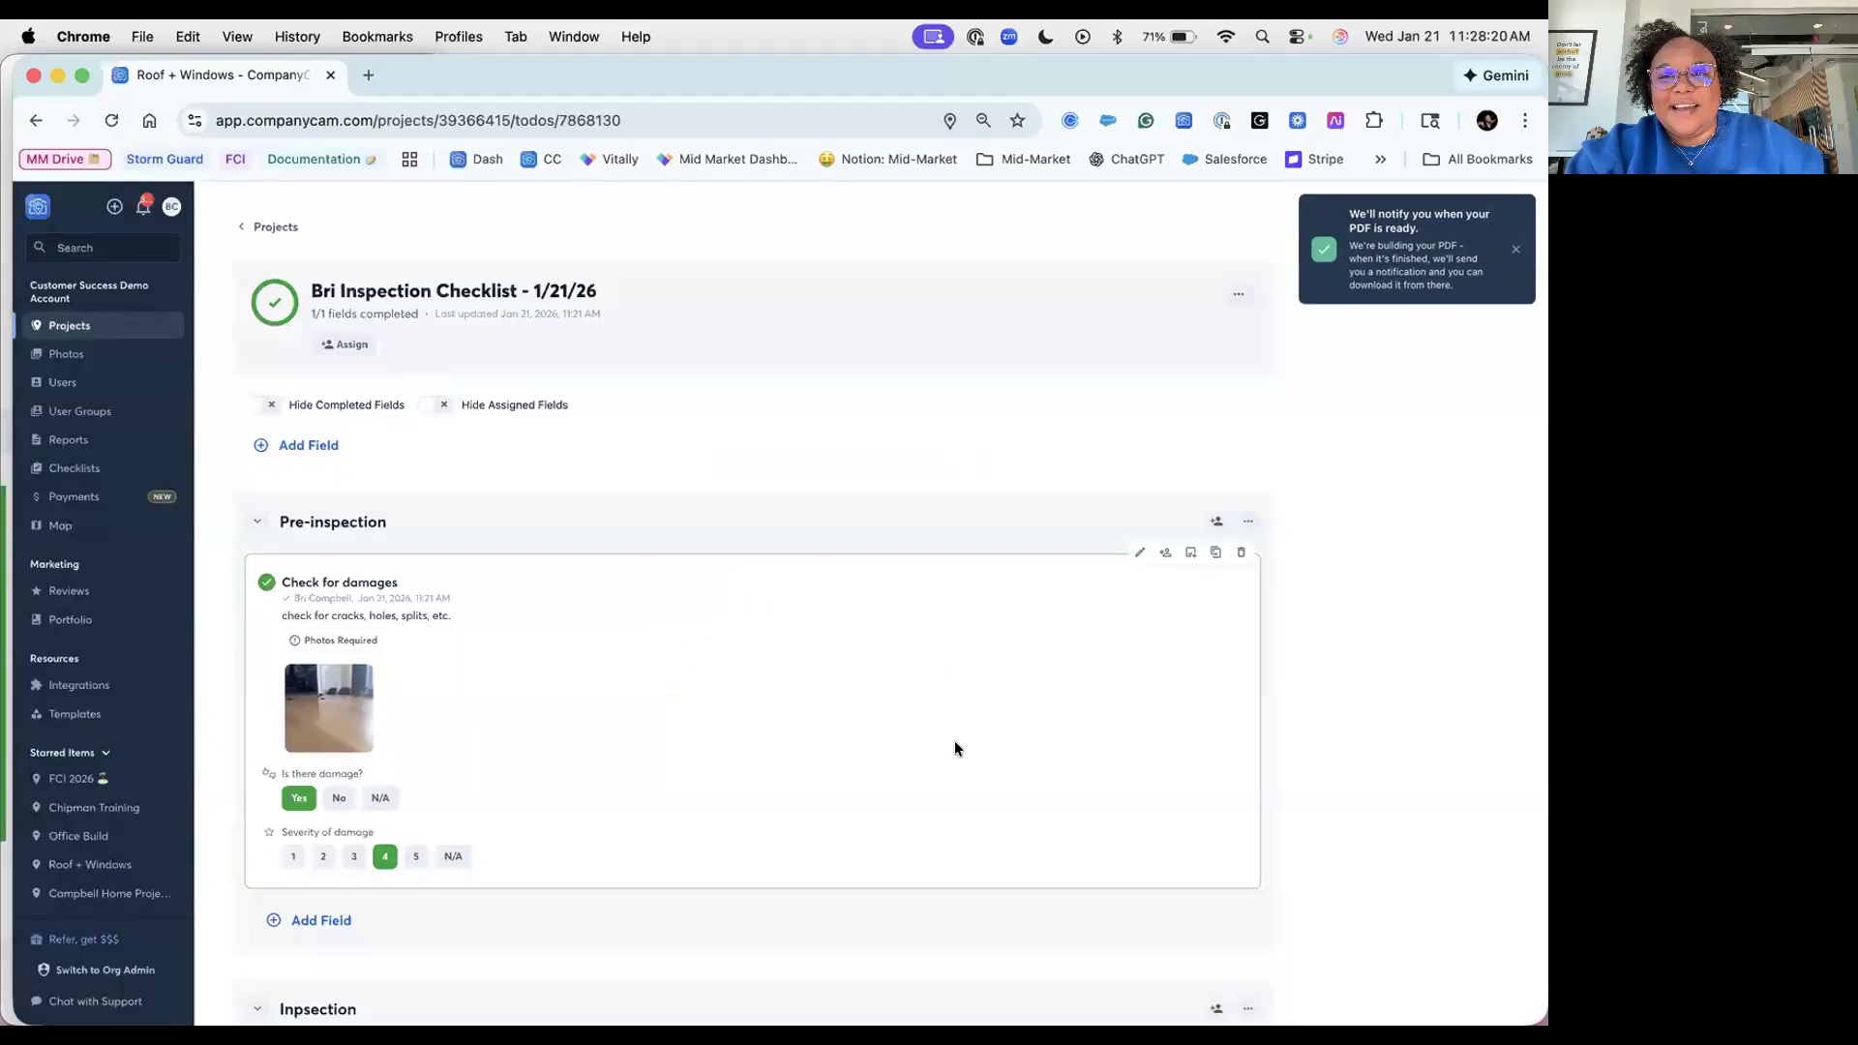
{"action": "left_click", "coordinate": [267, 228]}
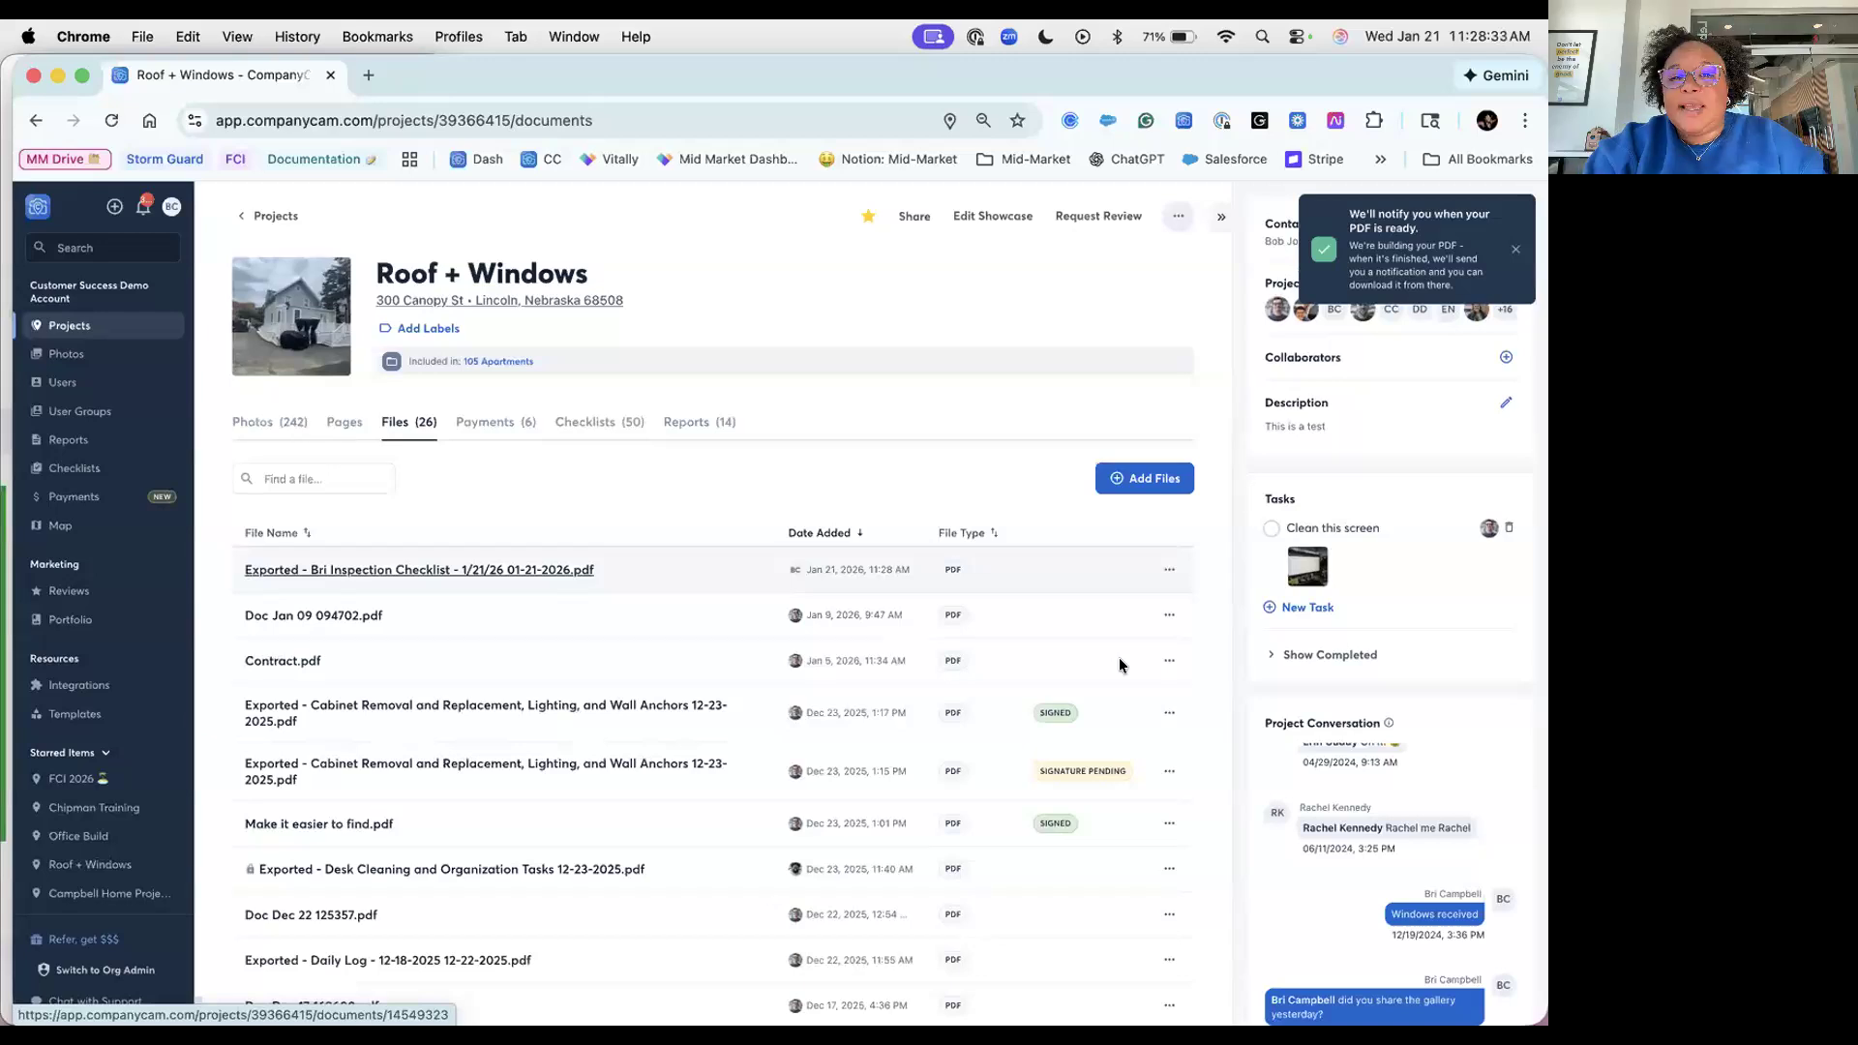
Step: Open the exported inspection checklist PDF, review its answers, and close it
{"action": "key", "text": "Return"}
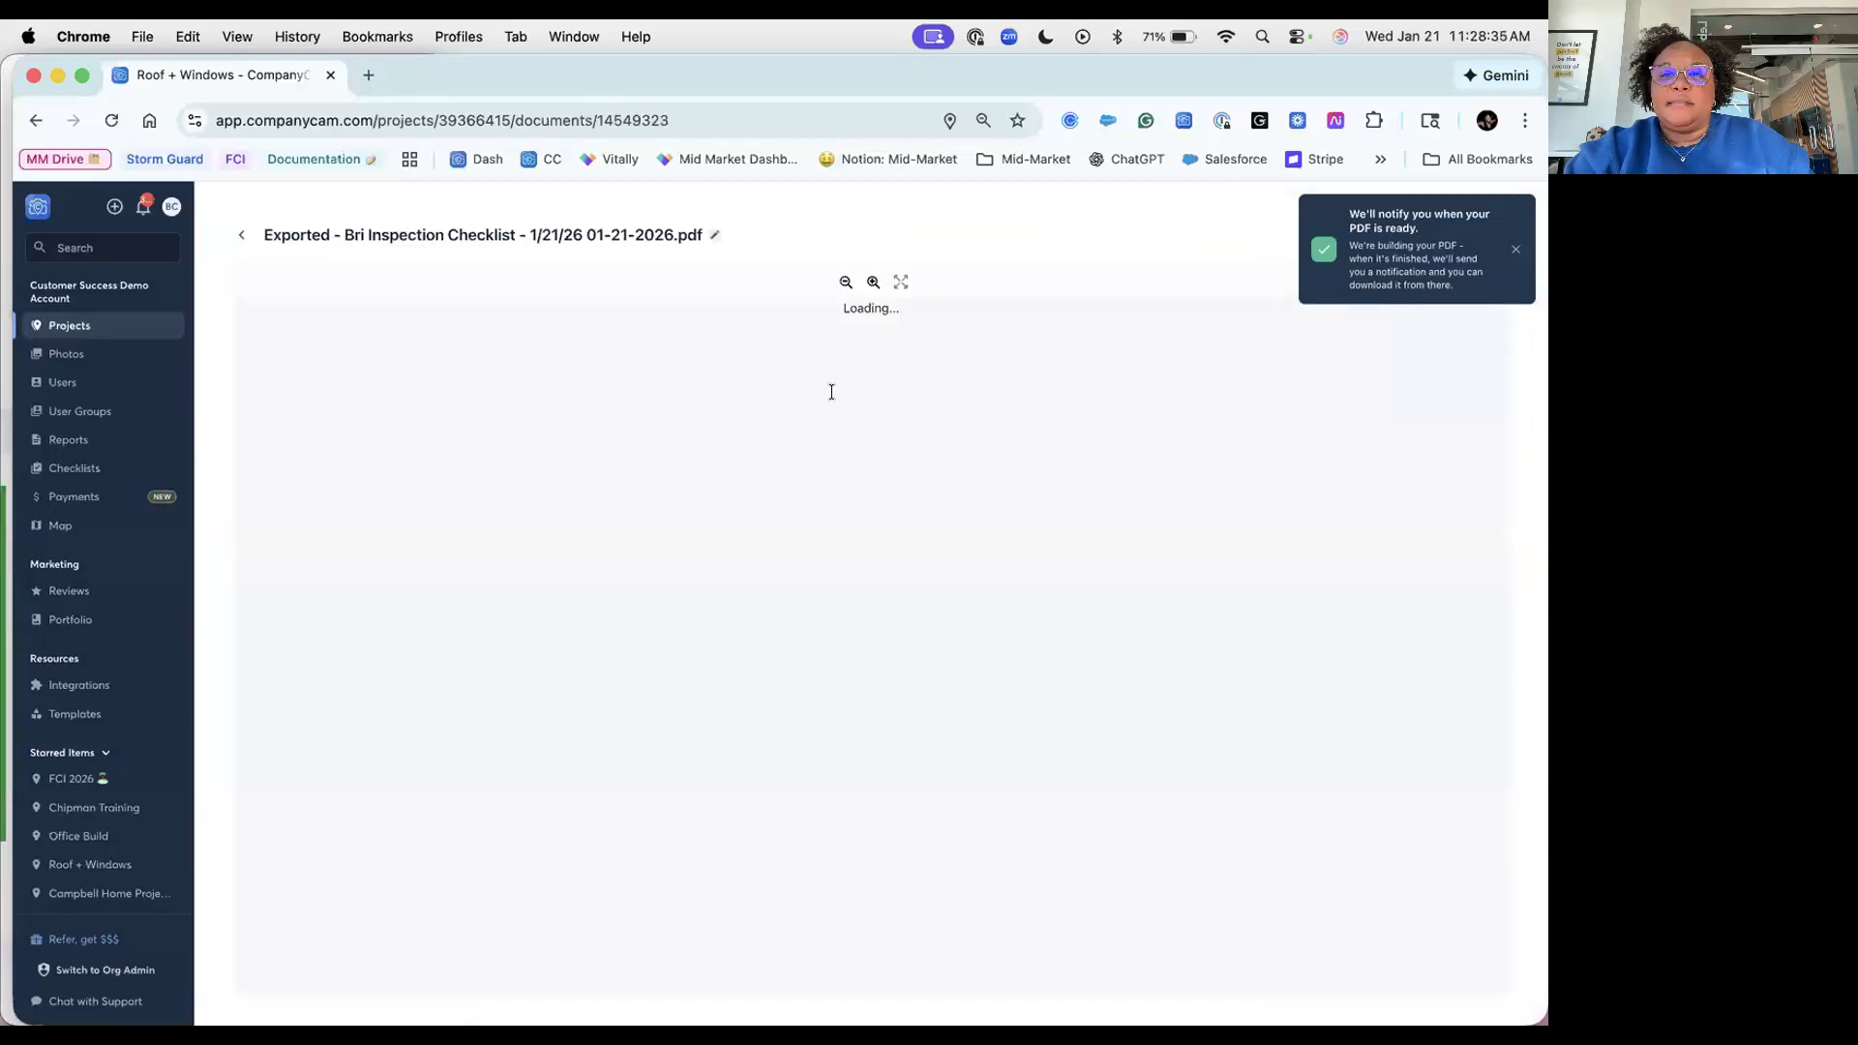
{"action": "scroll", "coordinate": [831, 392], "scroll_direction": "down", "scroll_amount": 1}
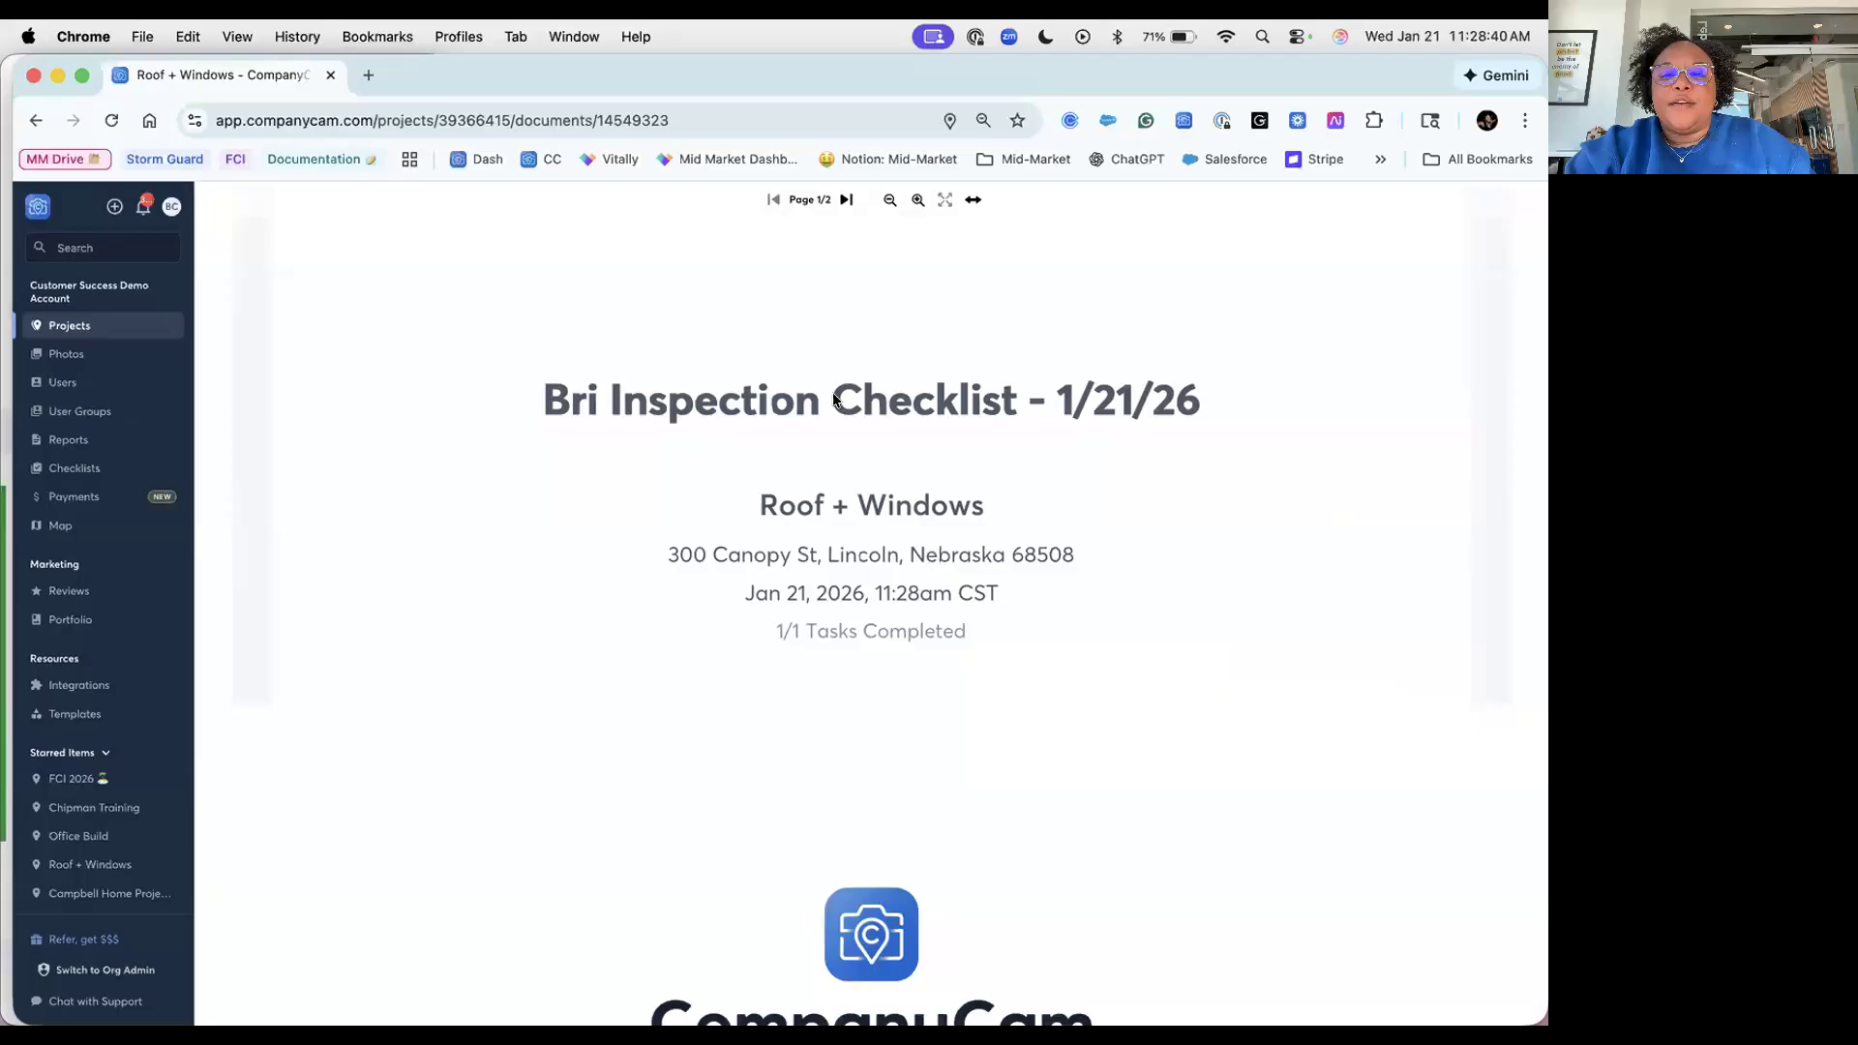
{"action": "scroll", "coordinate": [834, 381], "scroll_direction": "down", "scroll_amount": 7}
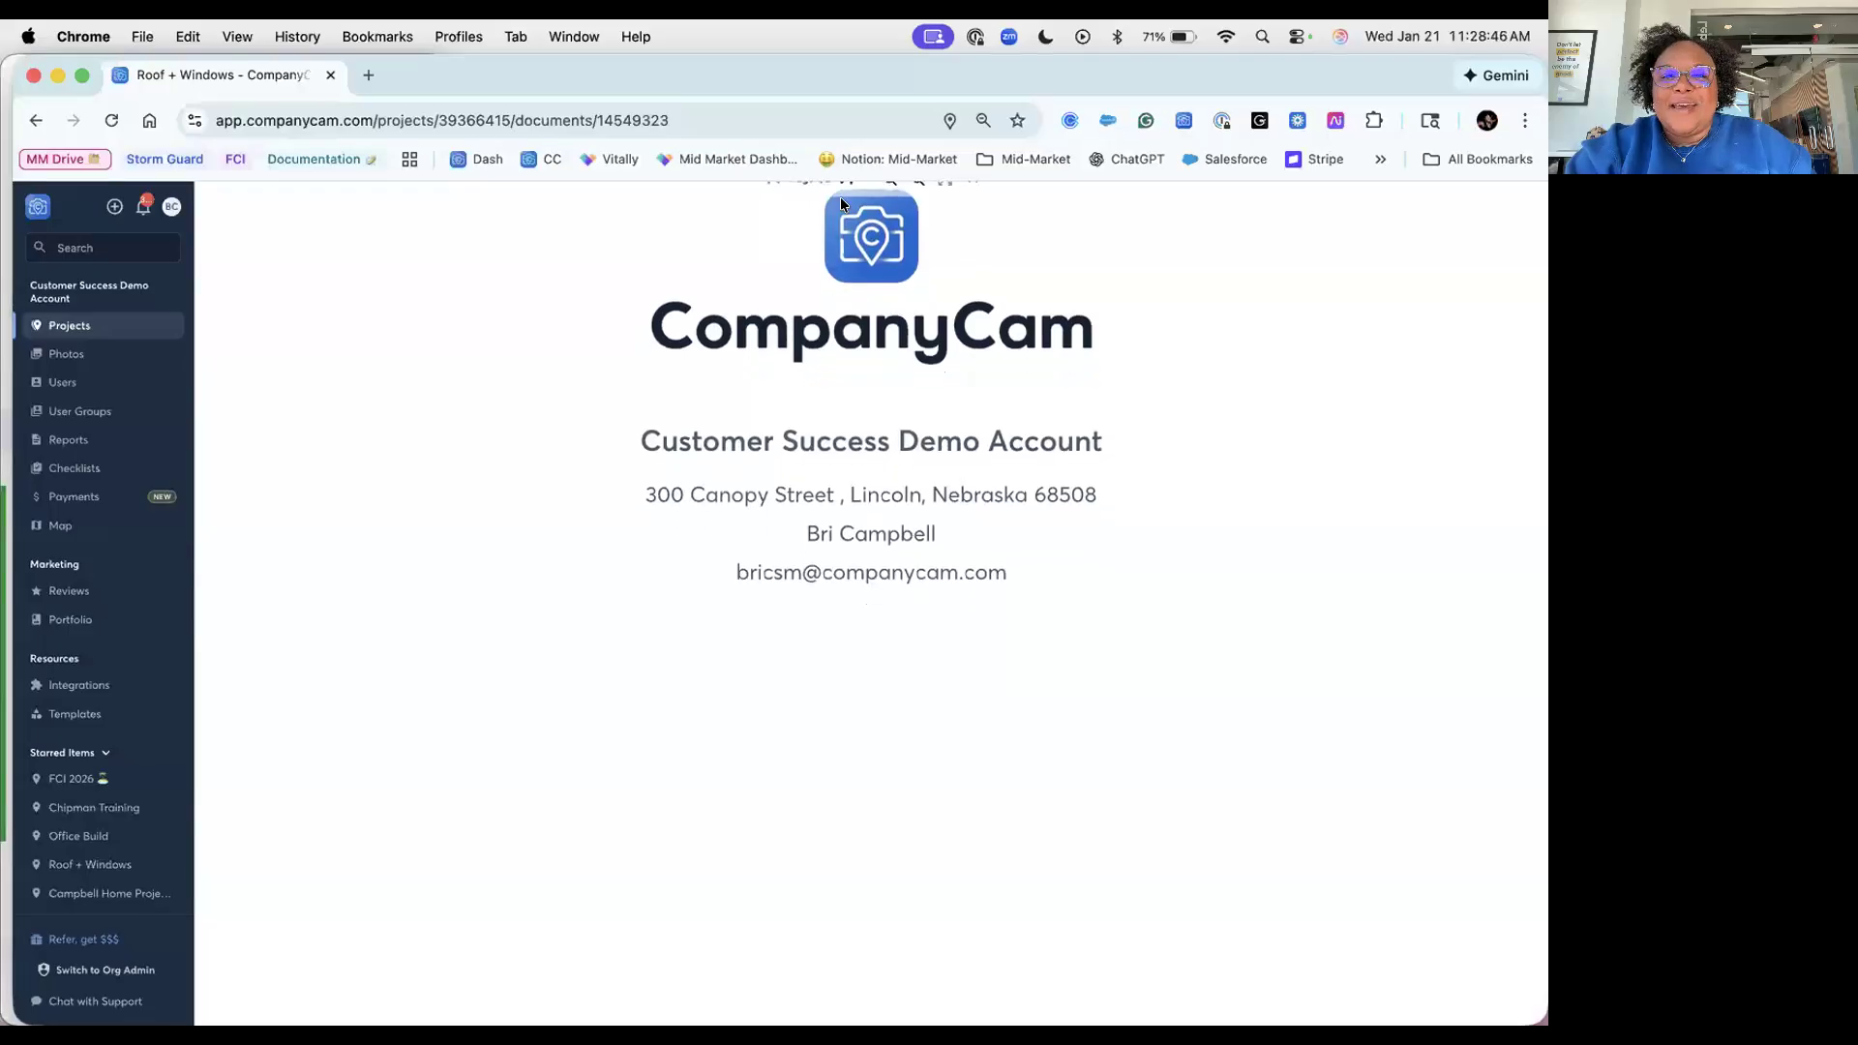
{"action": "scroll", "coordinate": [890, 290], "scroll_direction": "down", "scroll_amount": 3}
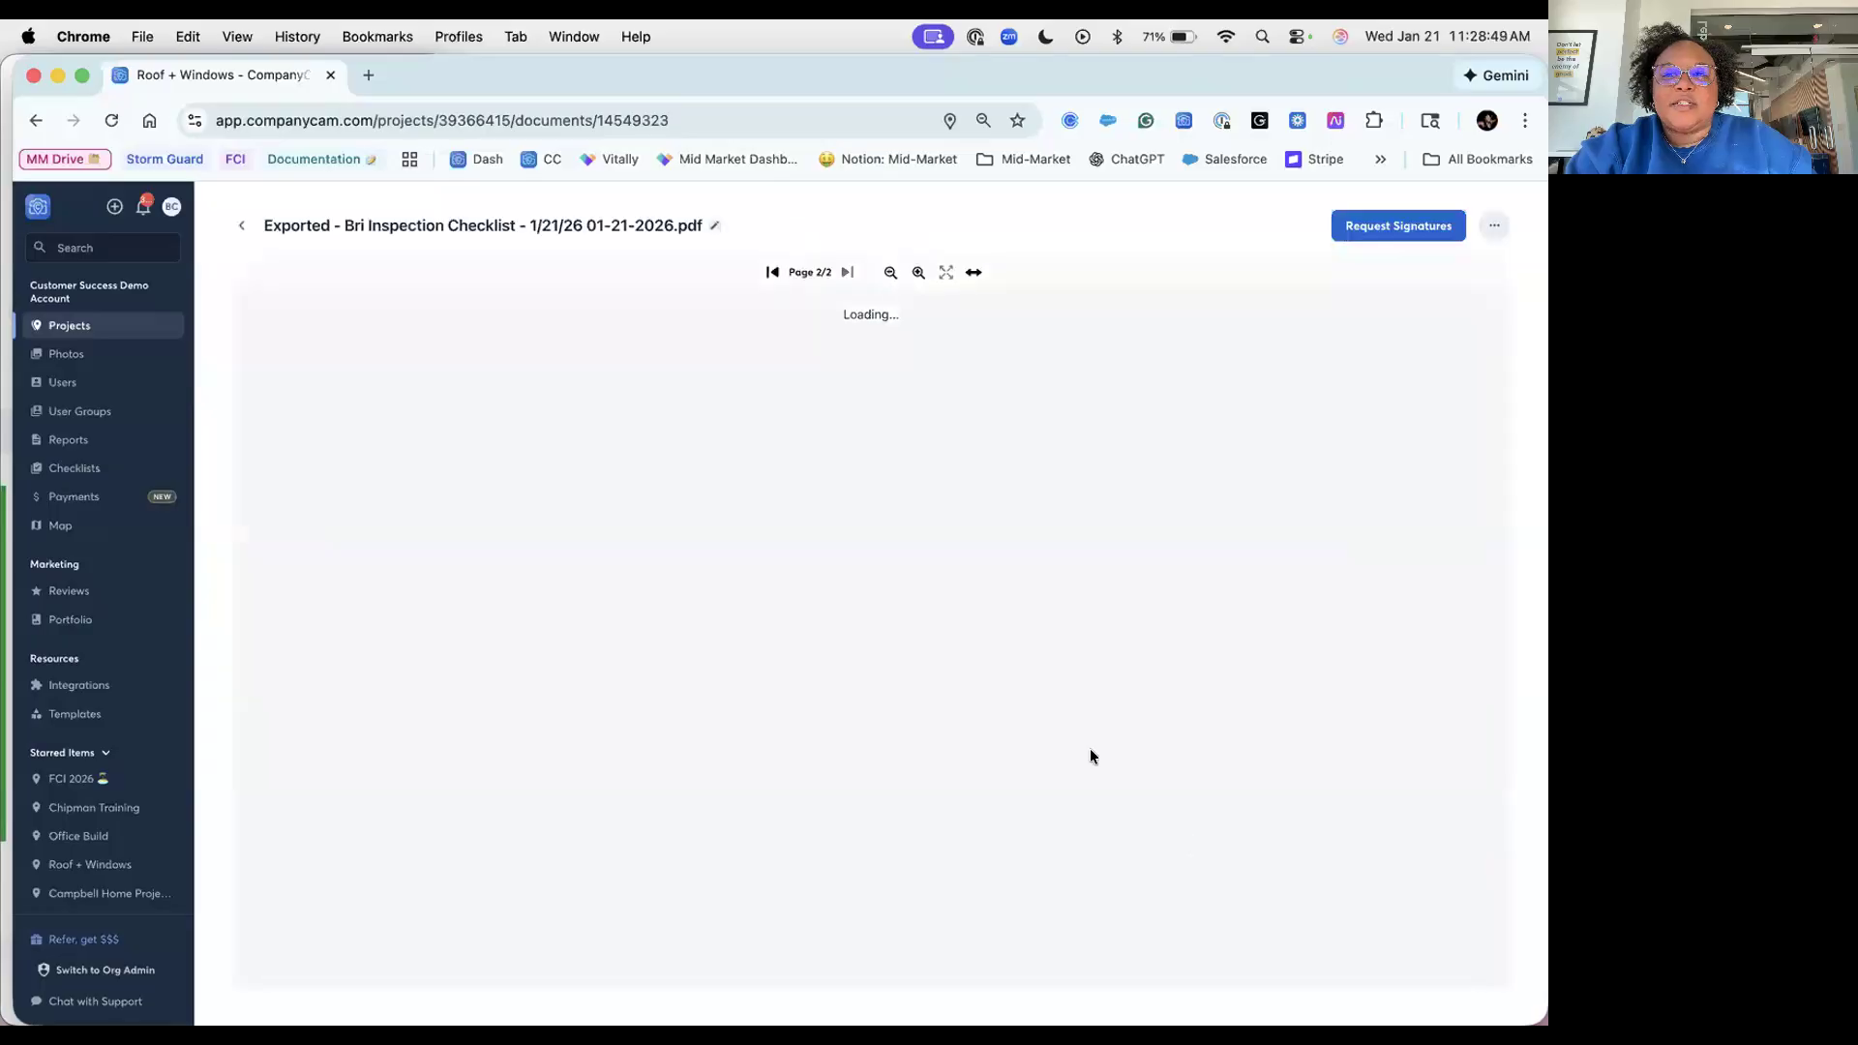
{"action": "scroll", "coordinate": [1089, 756], "scroll_direction": "down", "scroll_amount": 2}
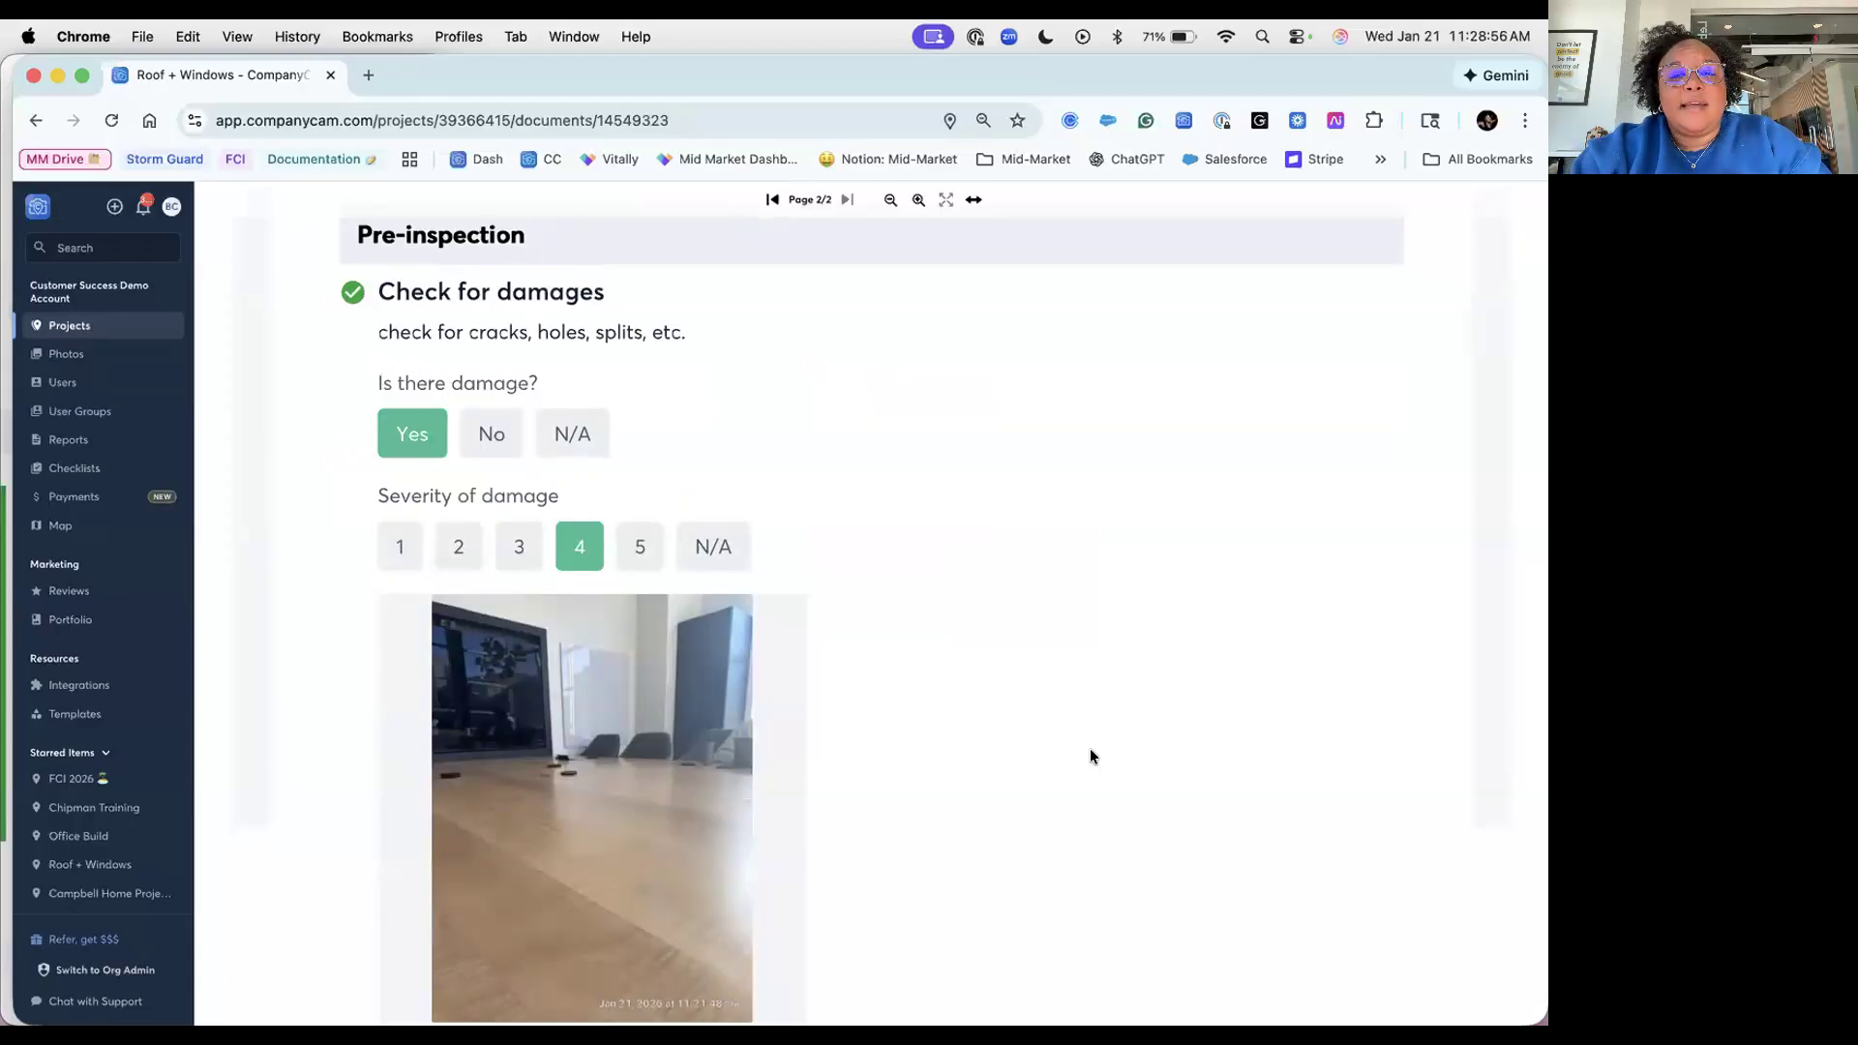
{"action": "scroll", "coordinate": [1090, 751], "scroll_direction": "down", "scroll_amount": 4}
{"action": "scroll", "coordinate": [1091, 752], "scroll_direction": "down", "scroll_amount": 3}
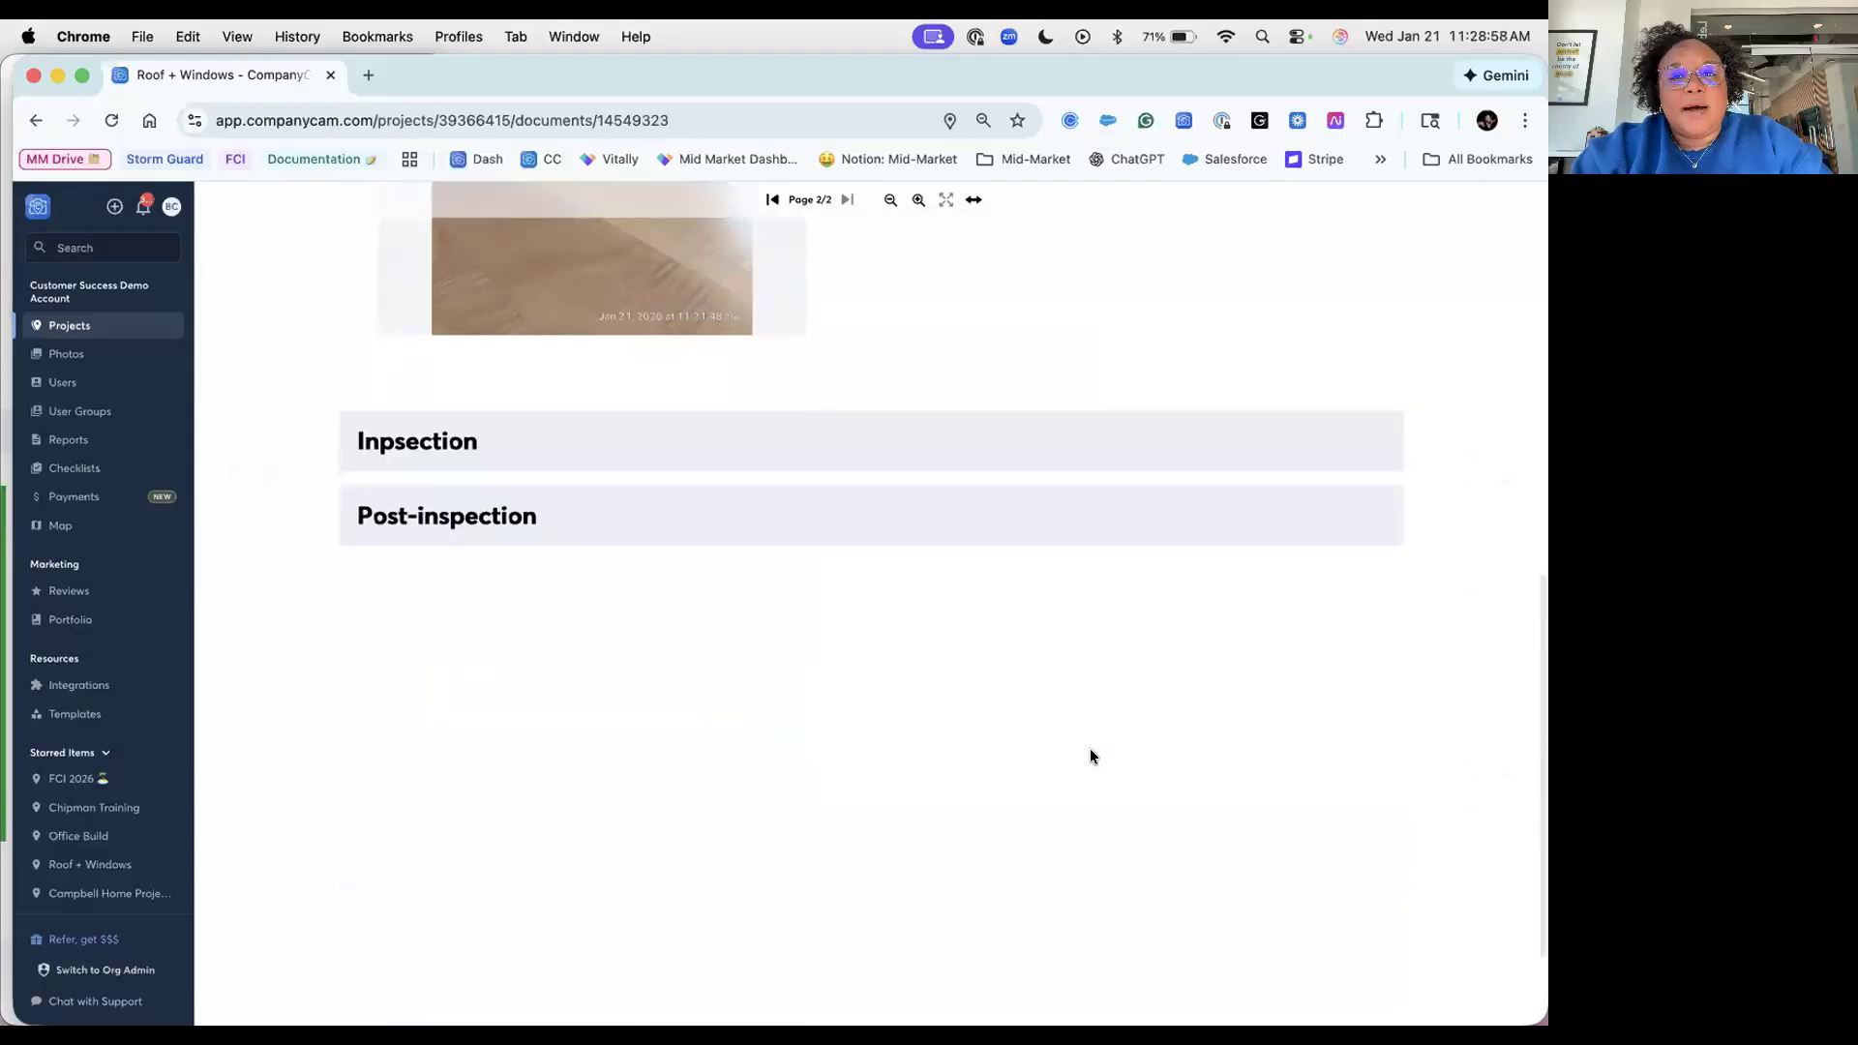
{"action": "scroll", "coordinate": [1091, 753], "scroll_direction": "up", "scroll_amount": 10}
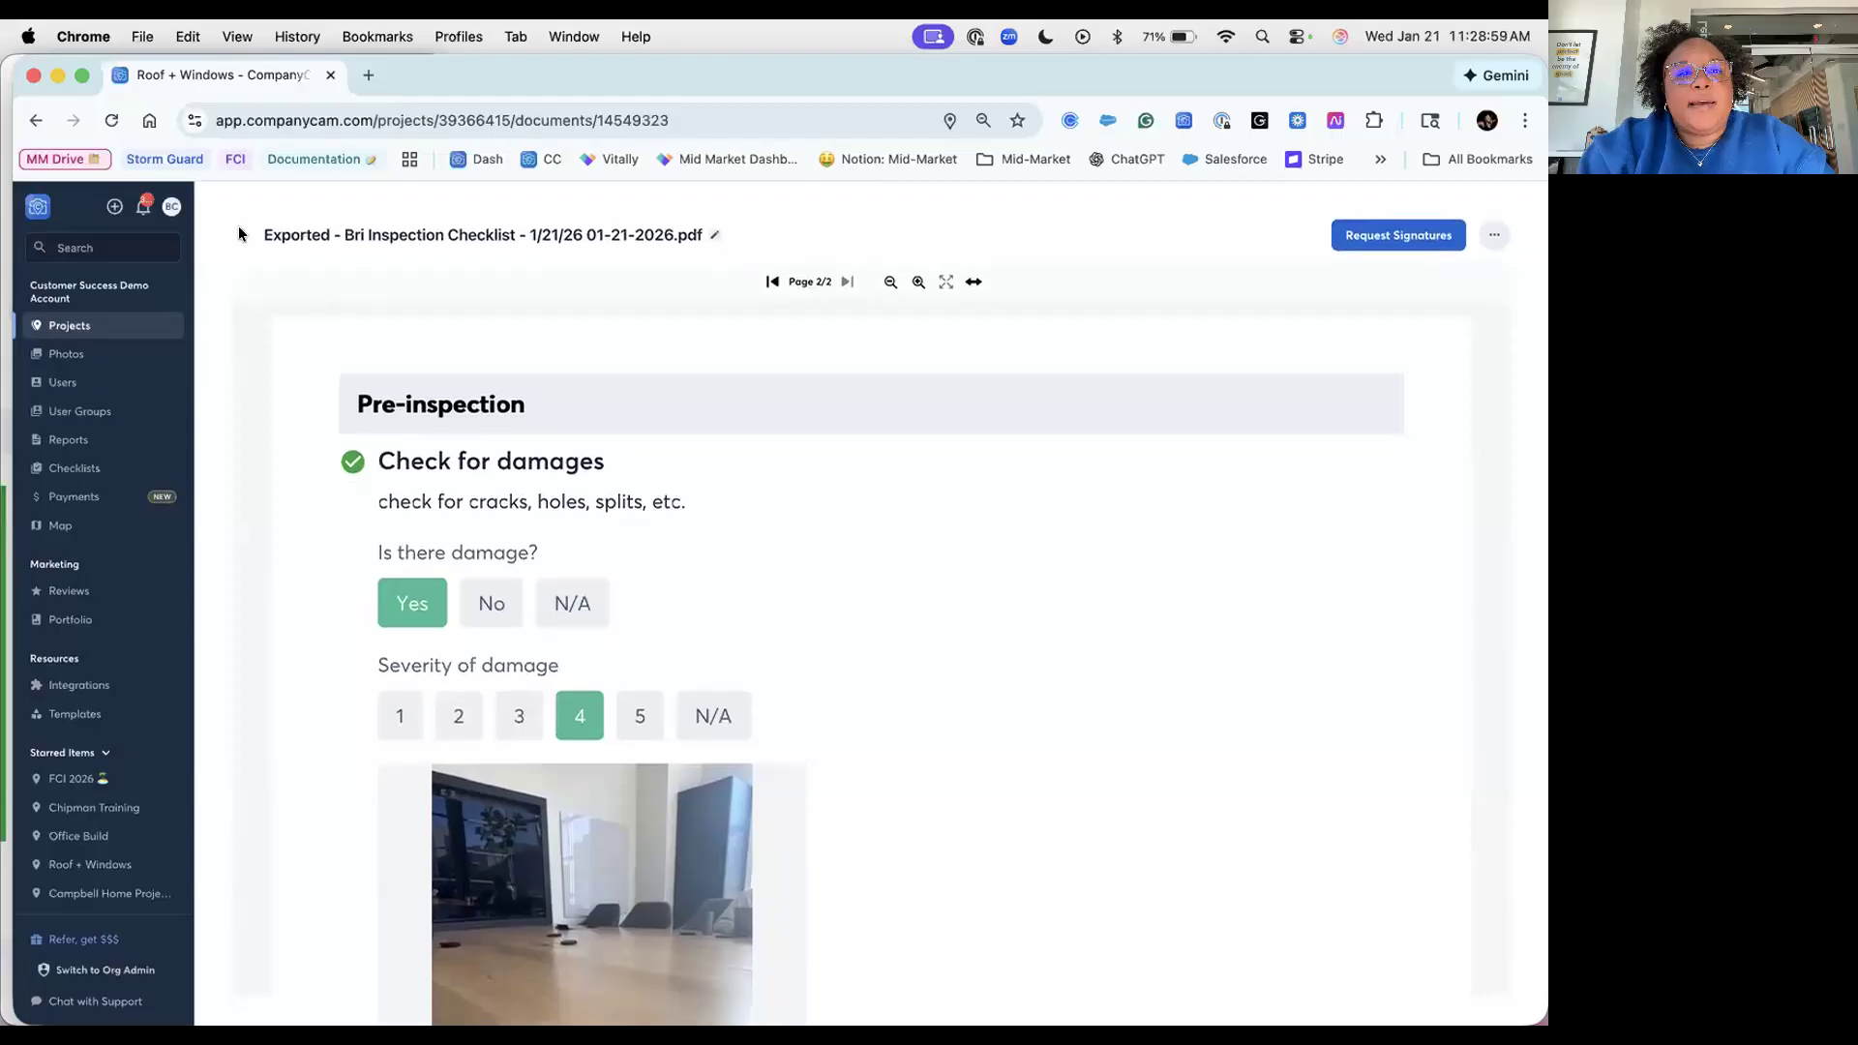
{"action": "key", "text": "Escape"}
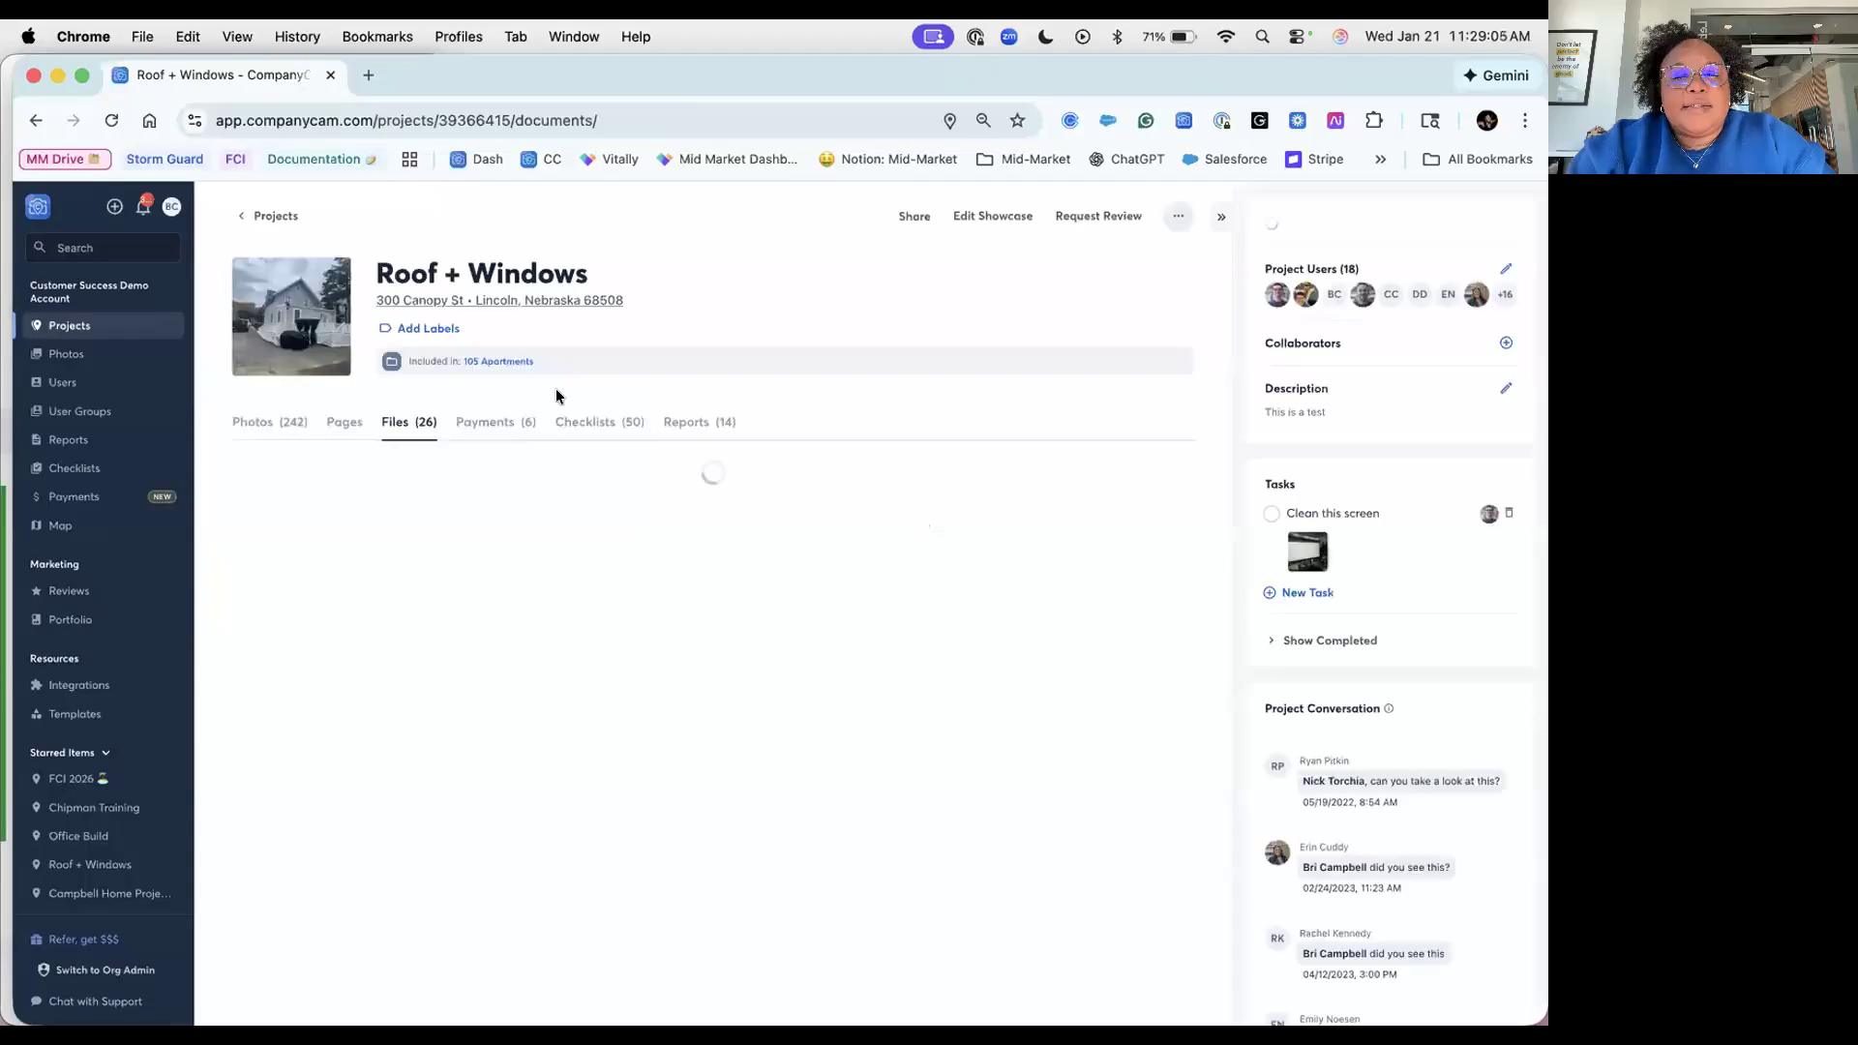
Step: Open the Pet Pets, Clean, Repaint, and Lock: Daily Checklist page from the Pages list
{"action": "left_click", "coordinate": [342, 423]}
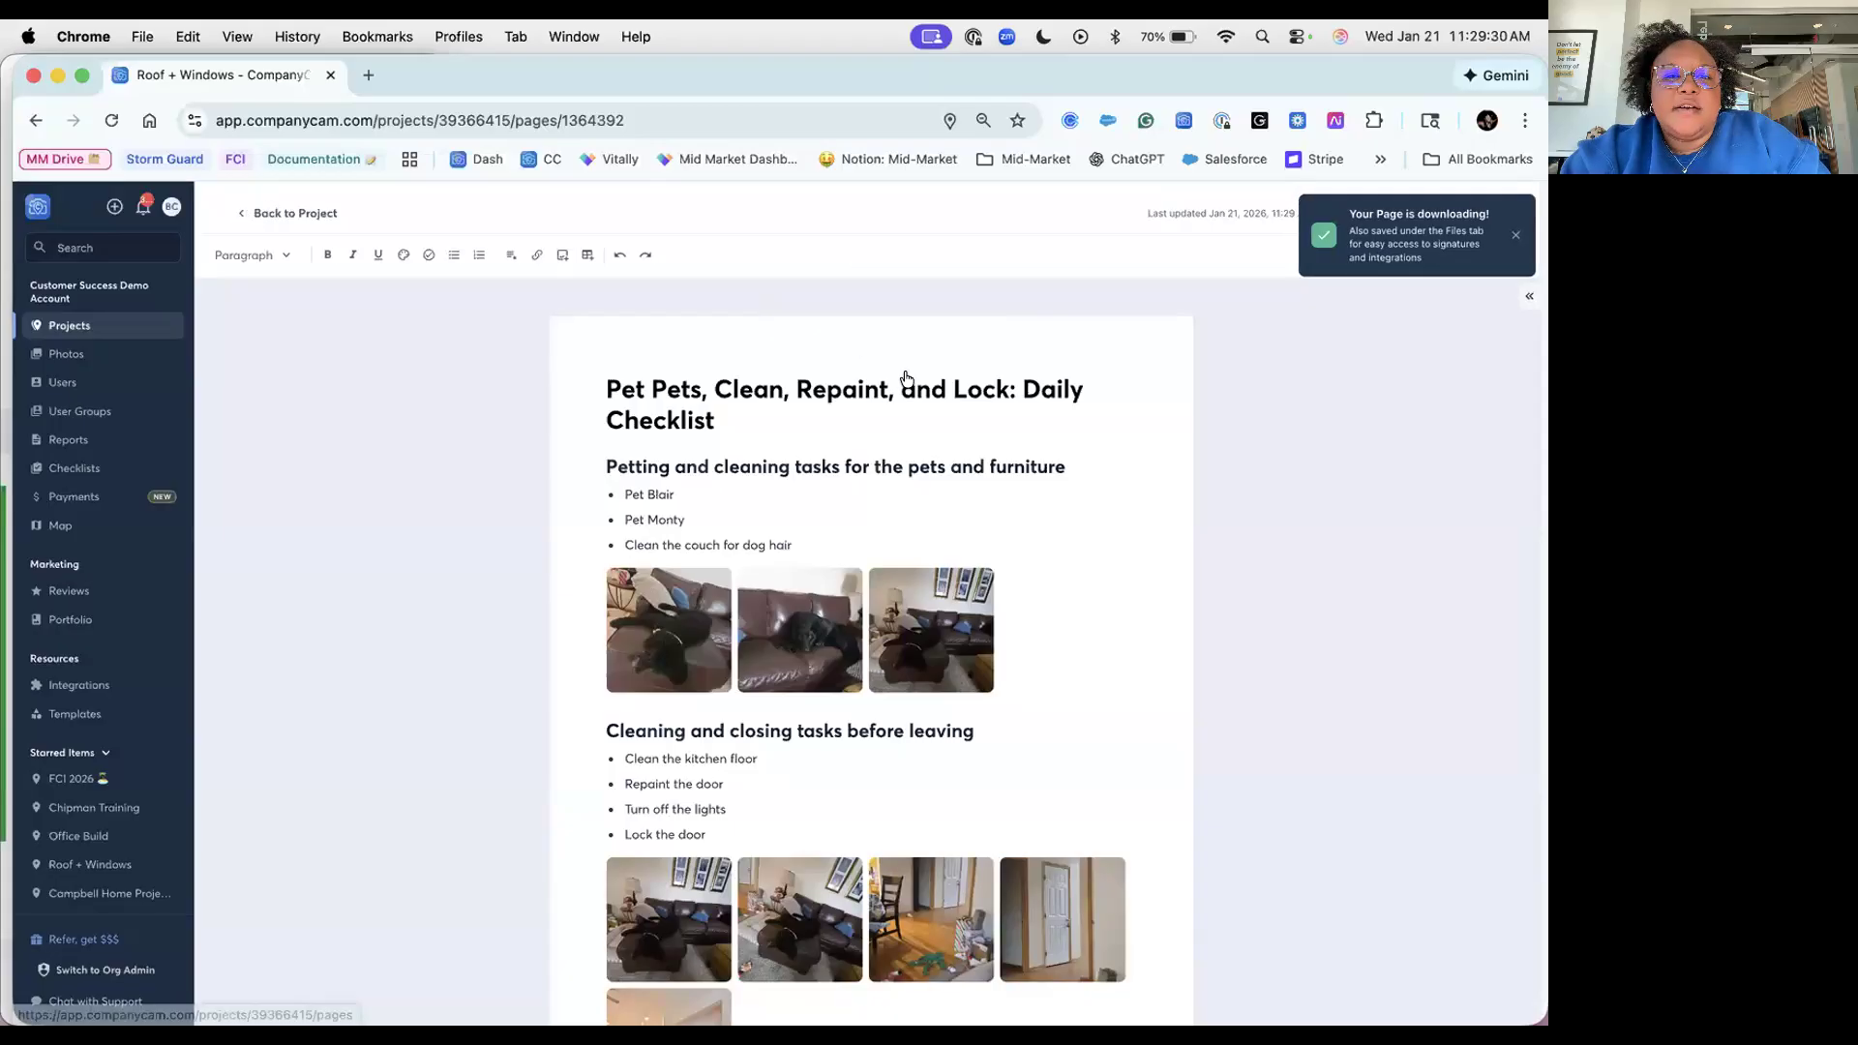
{"action": "left_click", "coordinate": [294, 213]}
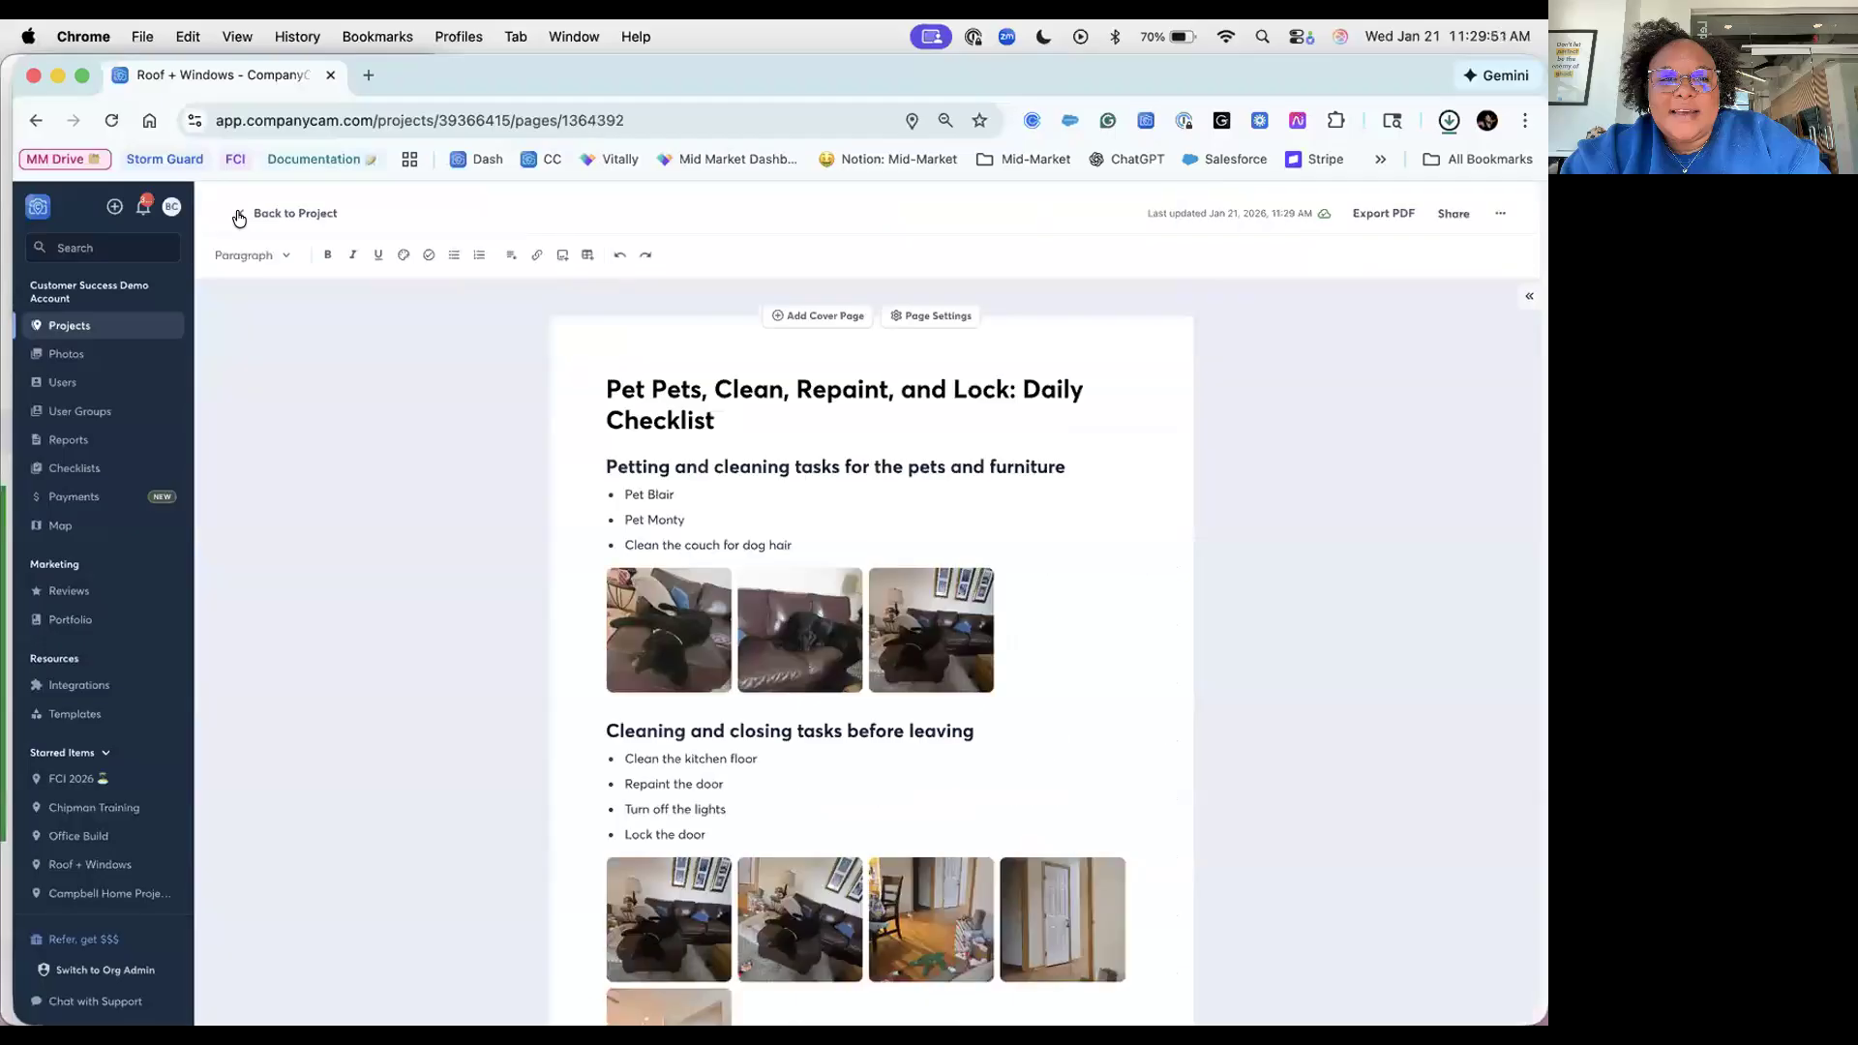
Step: Go back through Projects to Roof + Windows and view its Files list with the new checklist PDF
{"action": "left_click", "coordinate": [239, 216]}
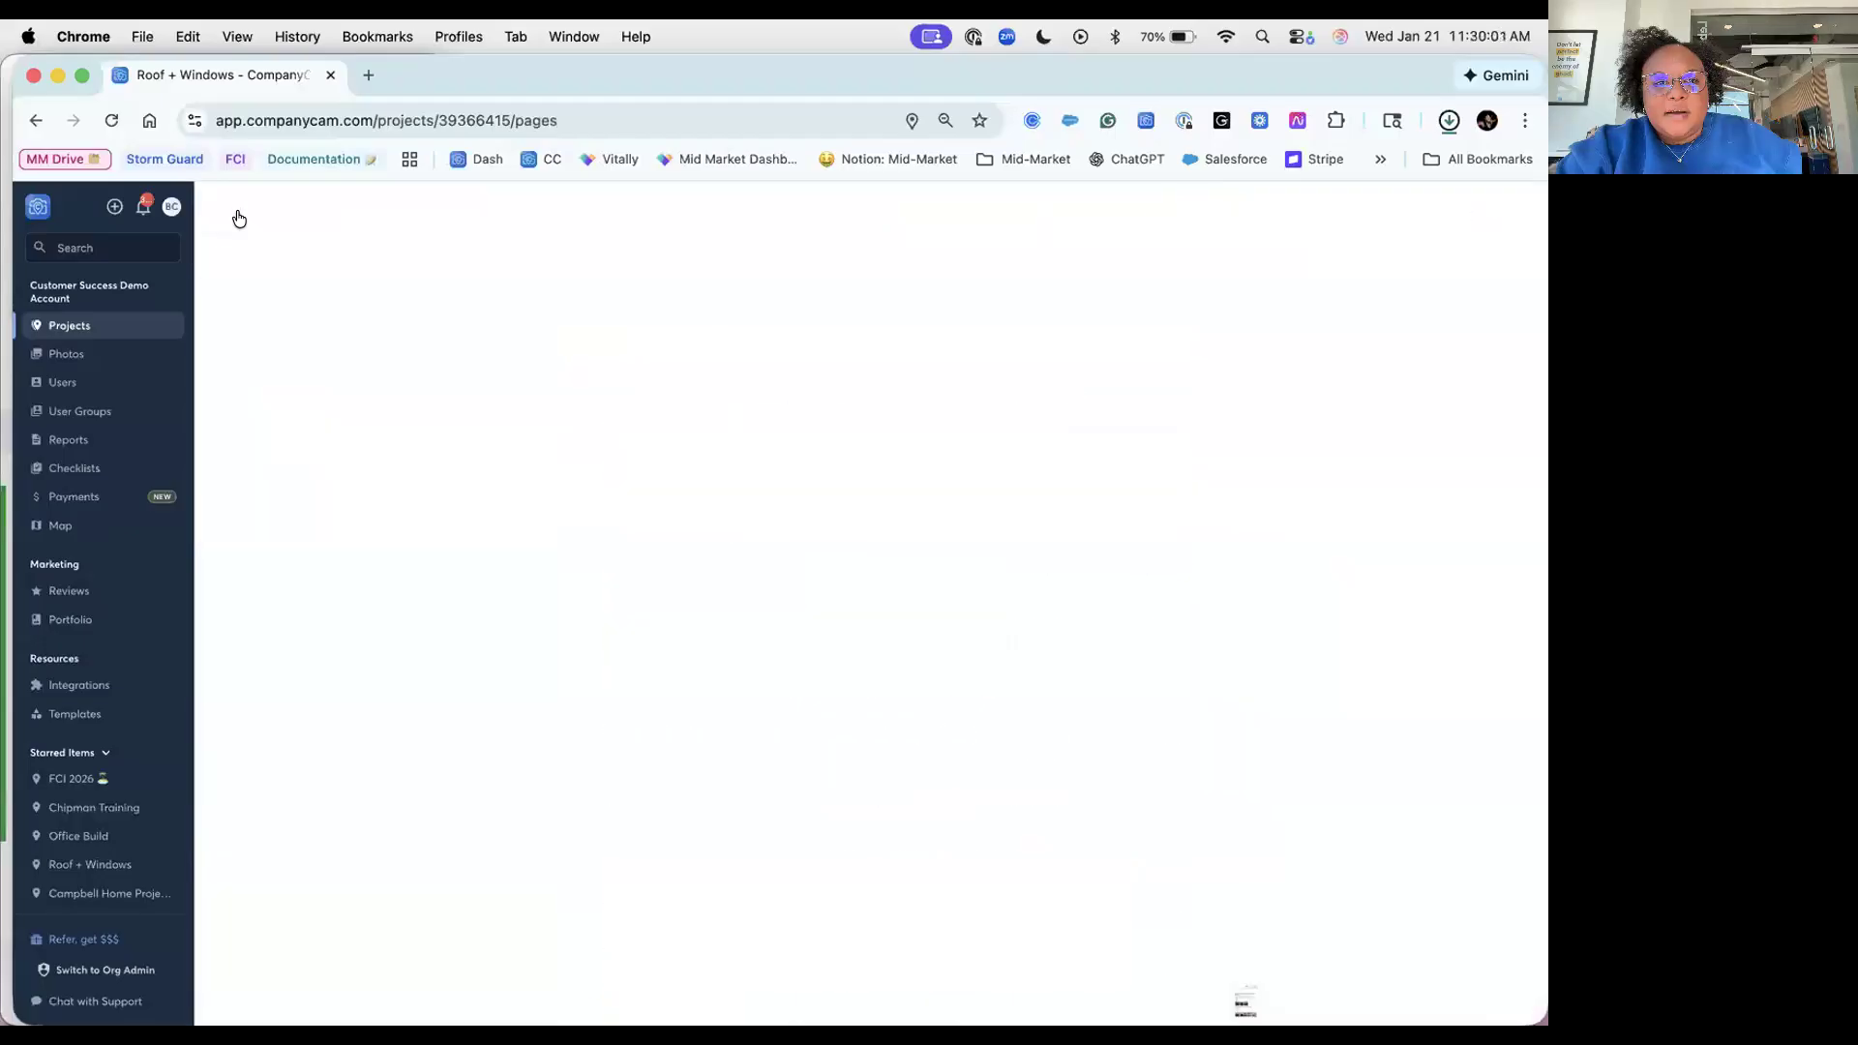
{"action": "left_click", "coordinate": [239, 215]}
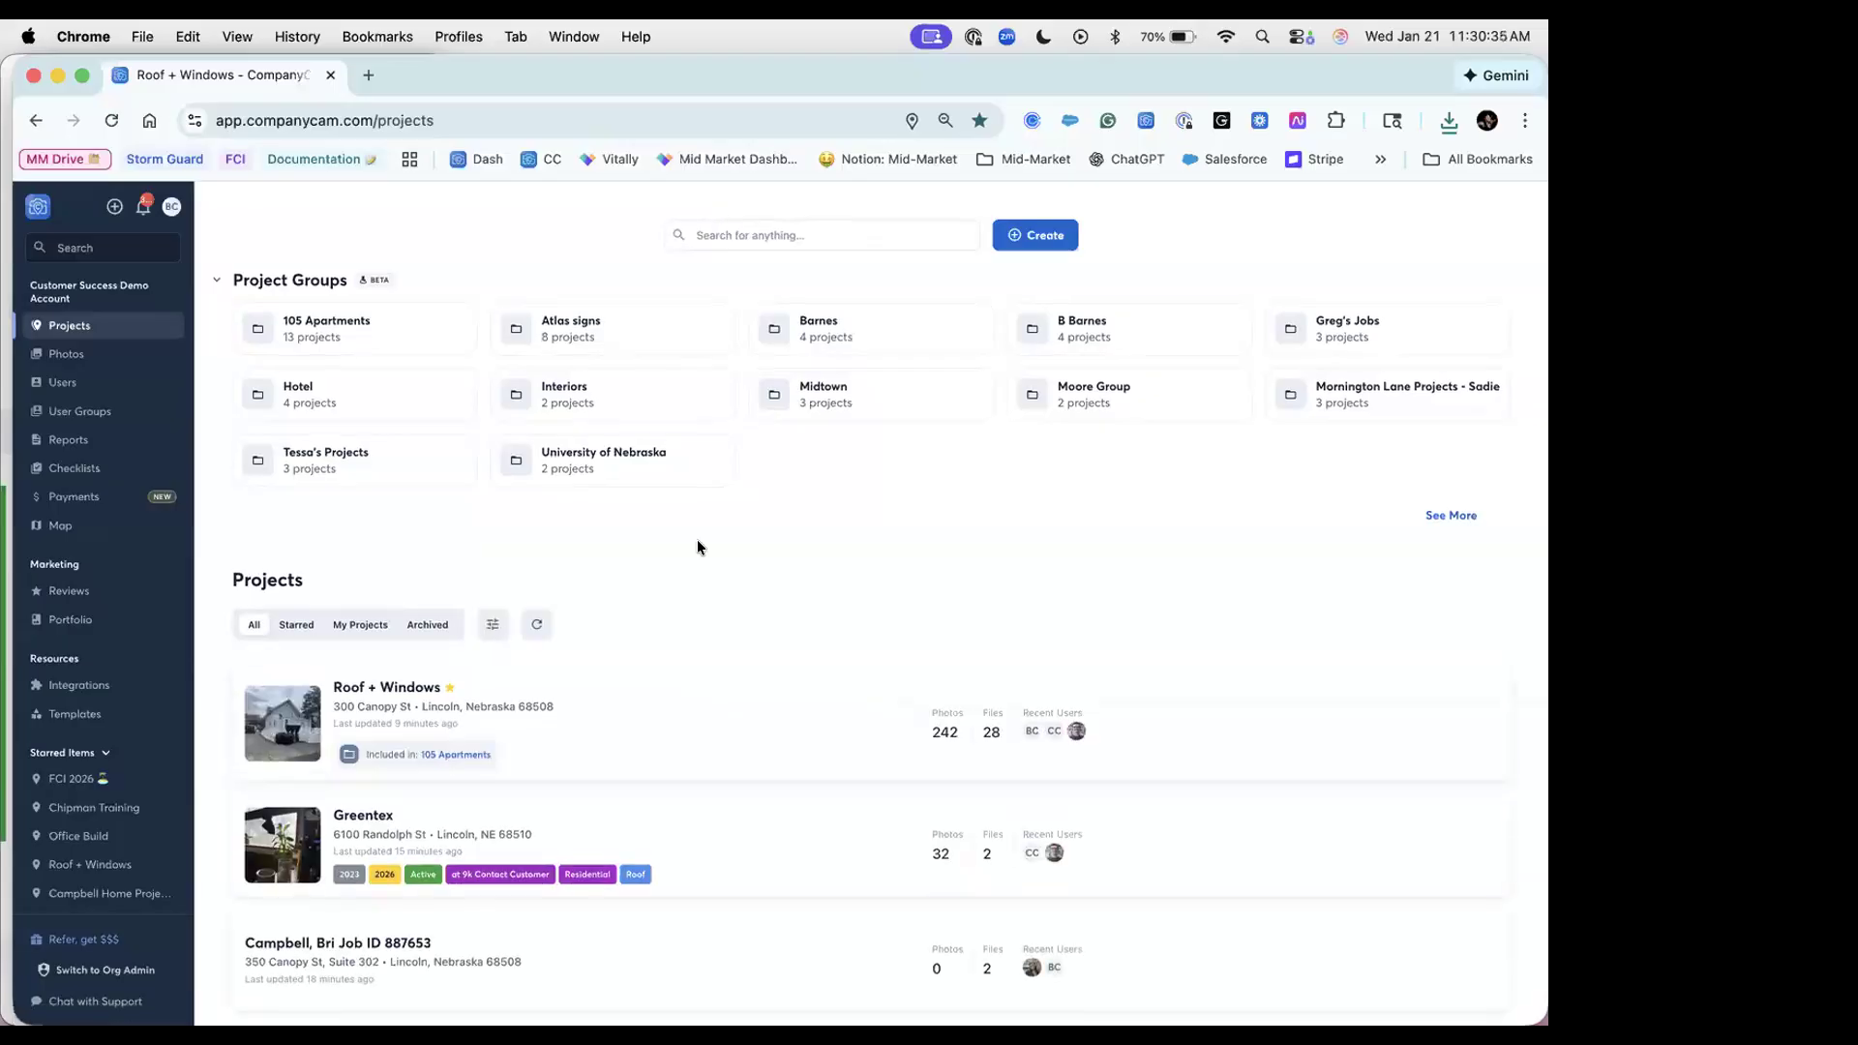
{"action": "left_click", "coordinate": [654, 719]}
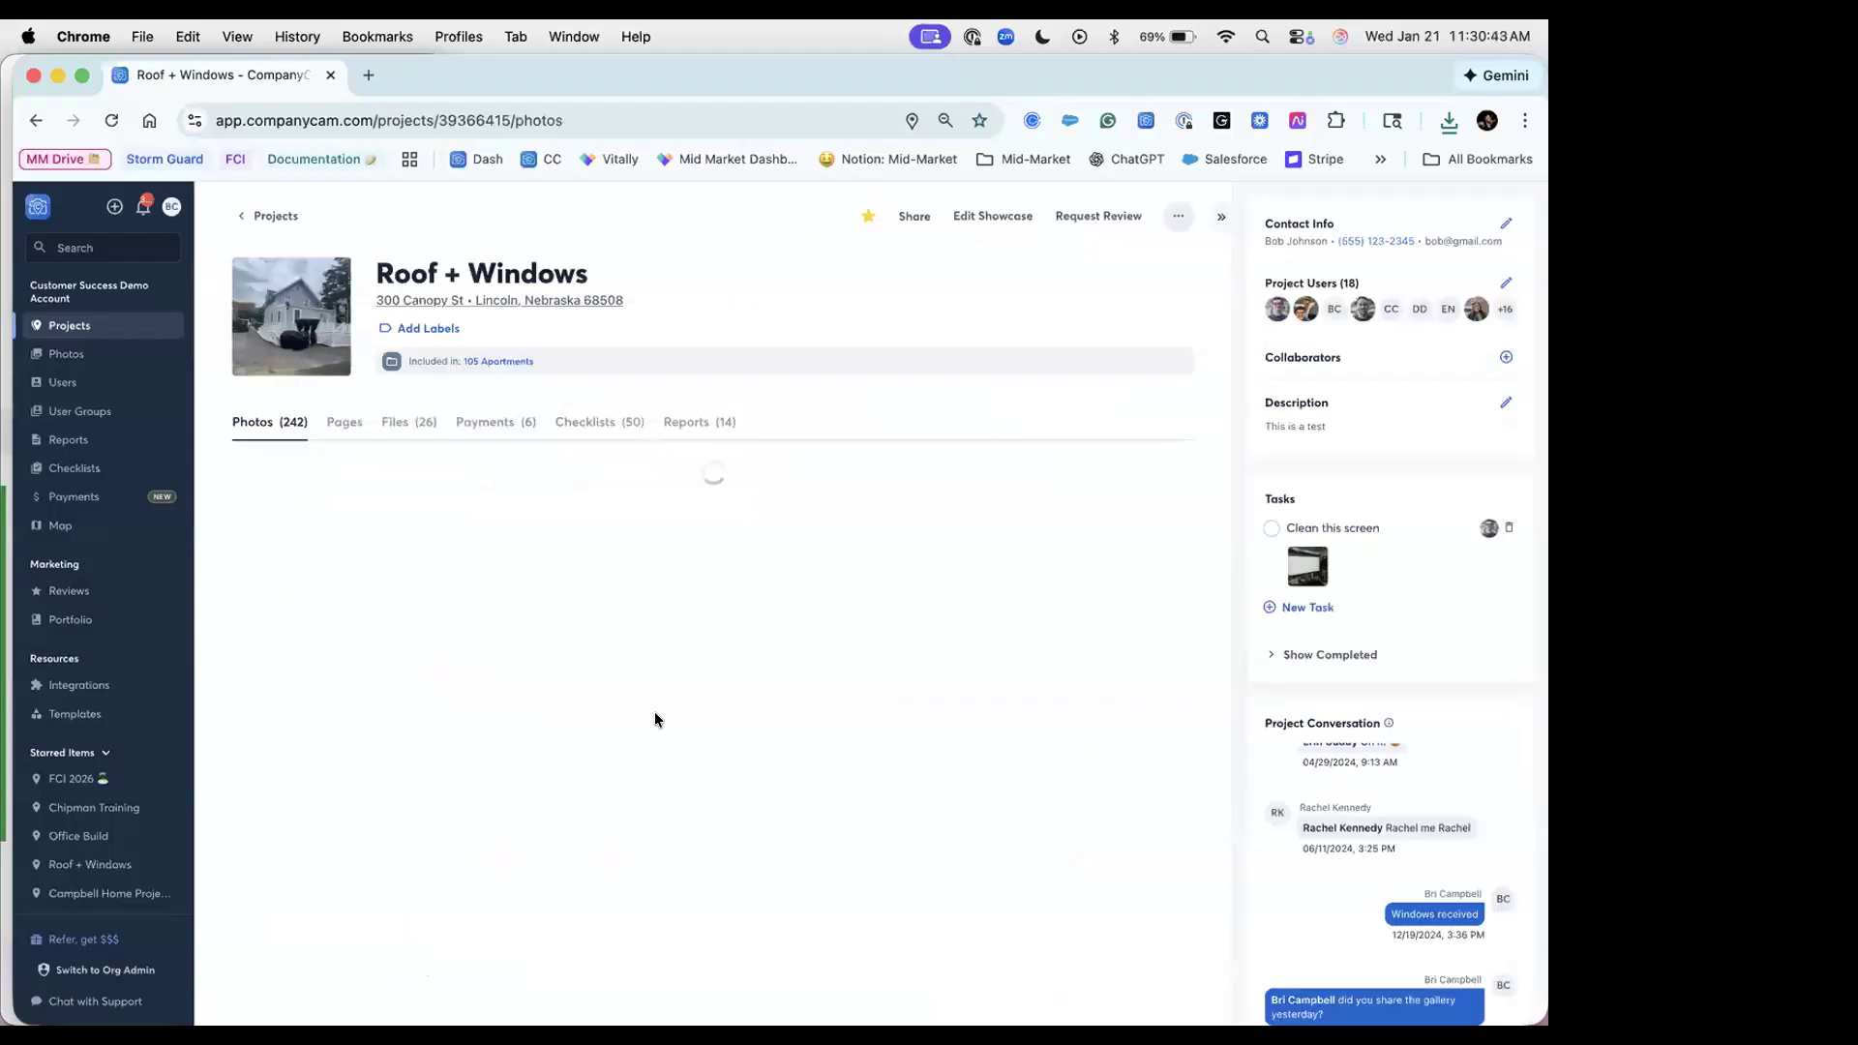
{"action": "left_click", "coordinate": [418, 429]}
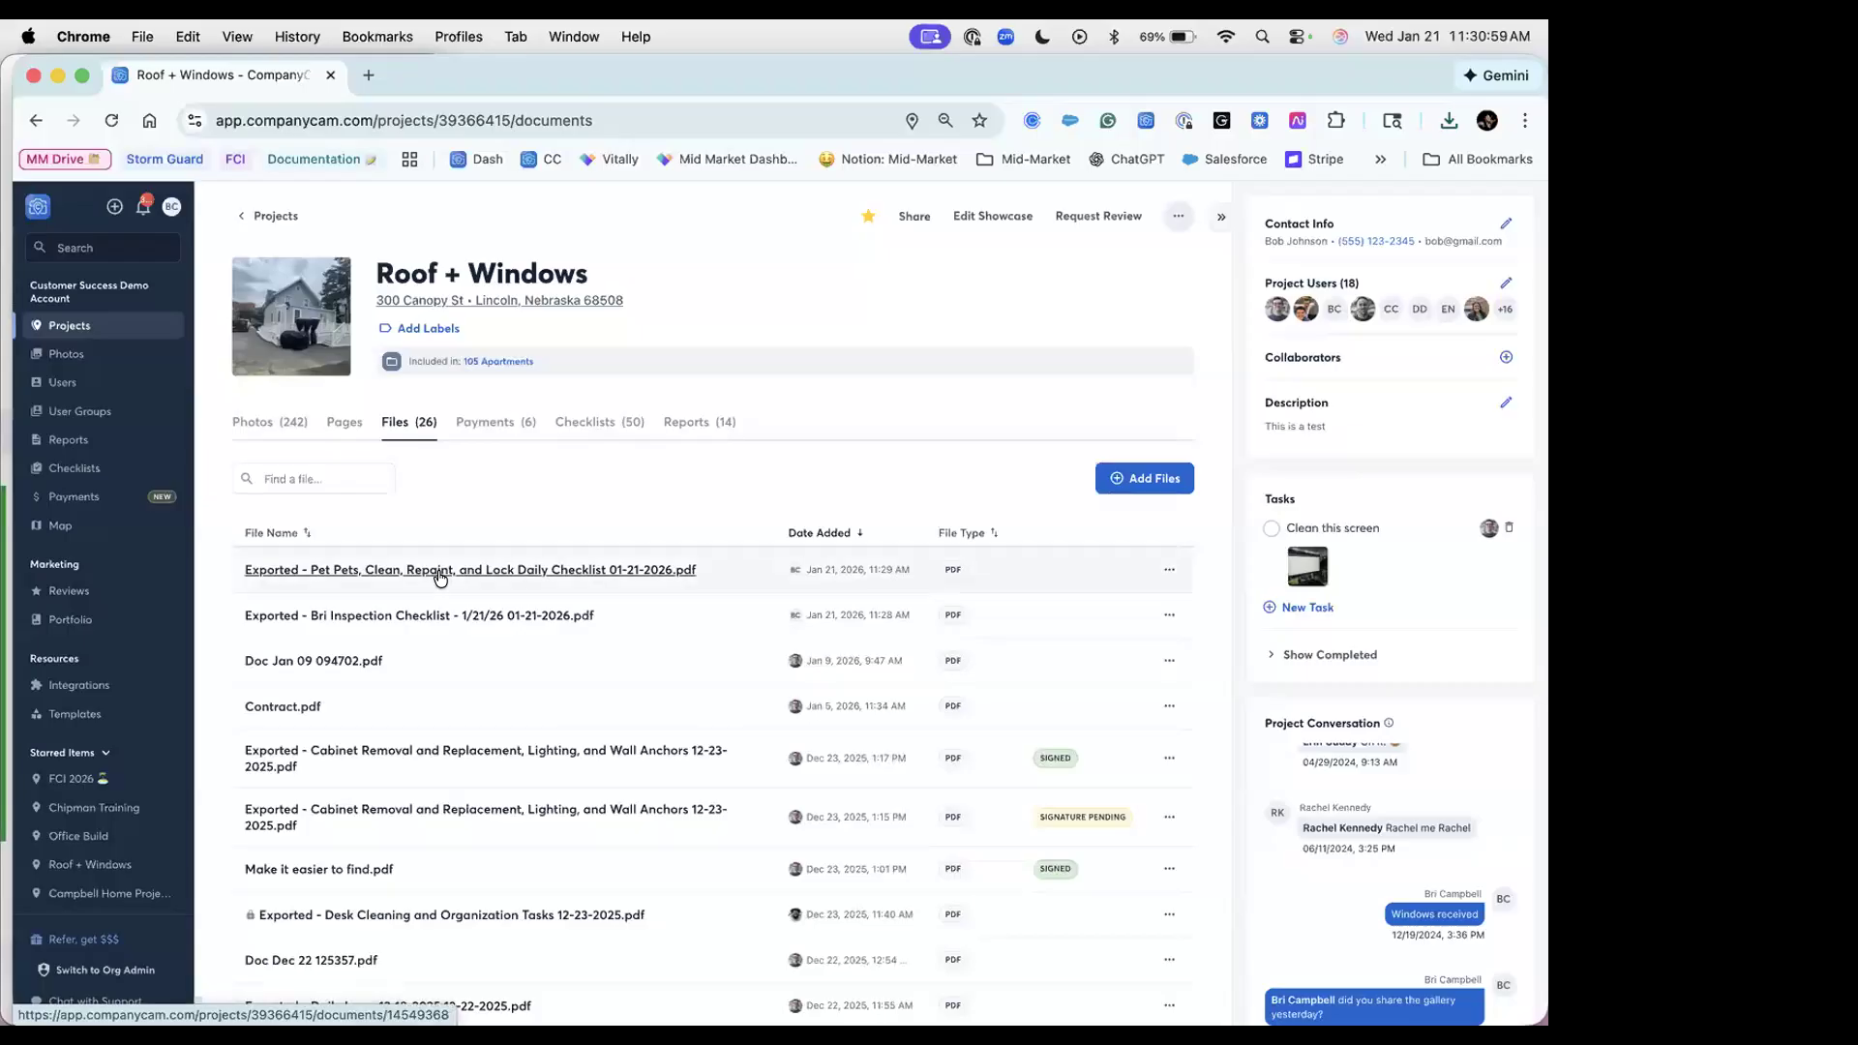
{"action": "left_click", "coordinate": [439, 571]}
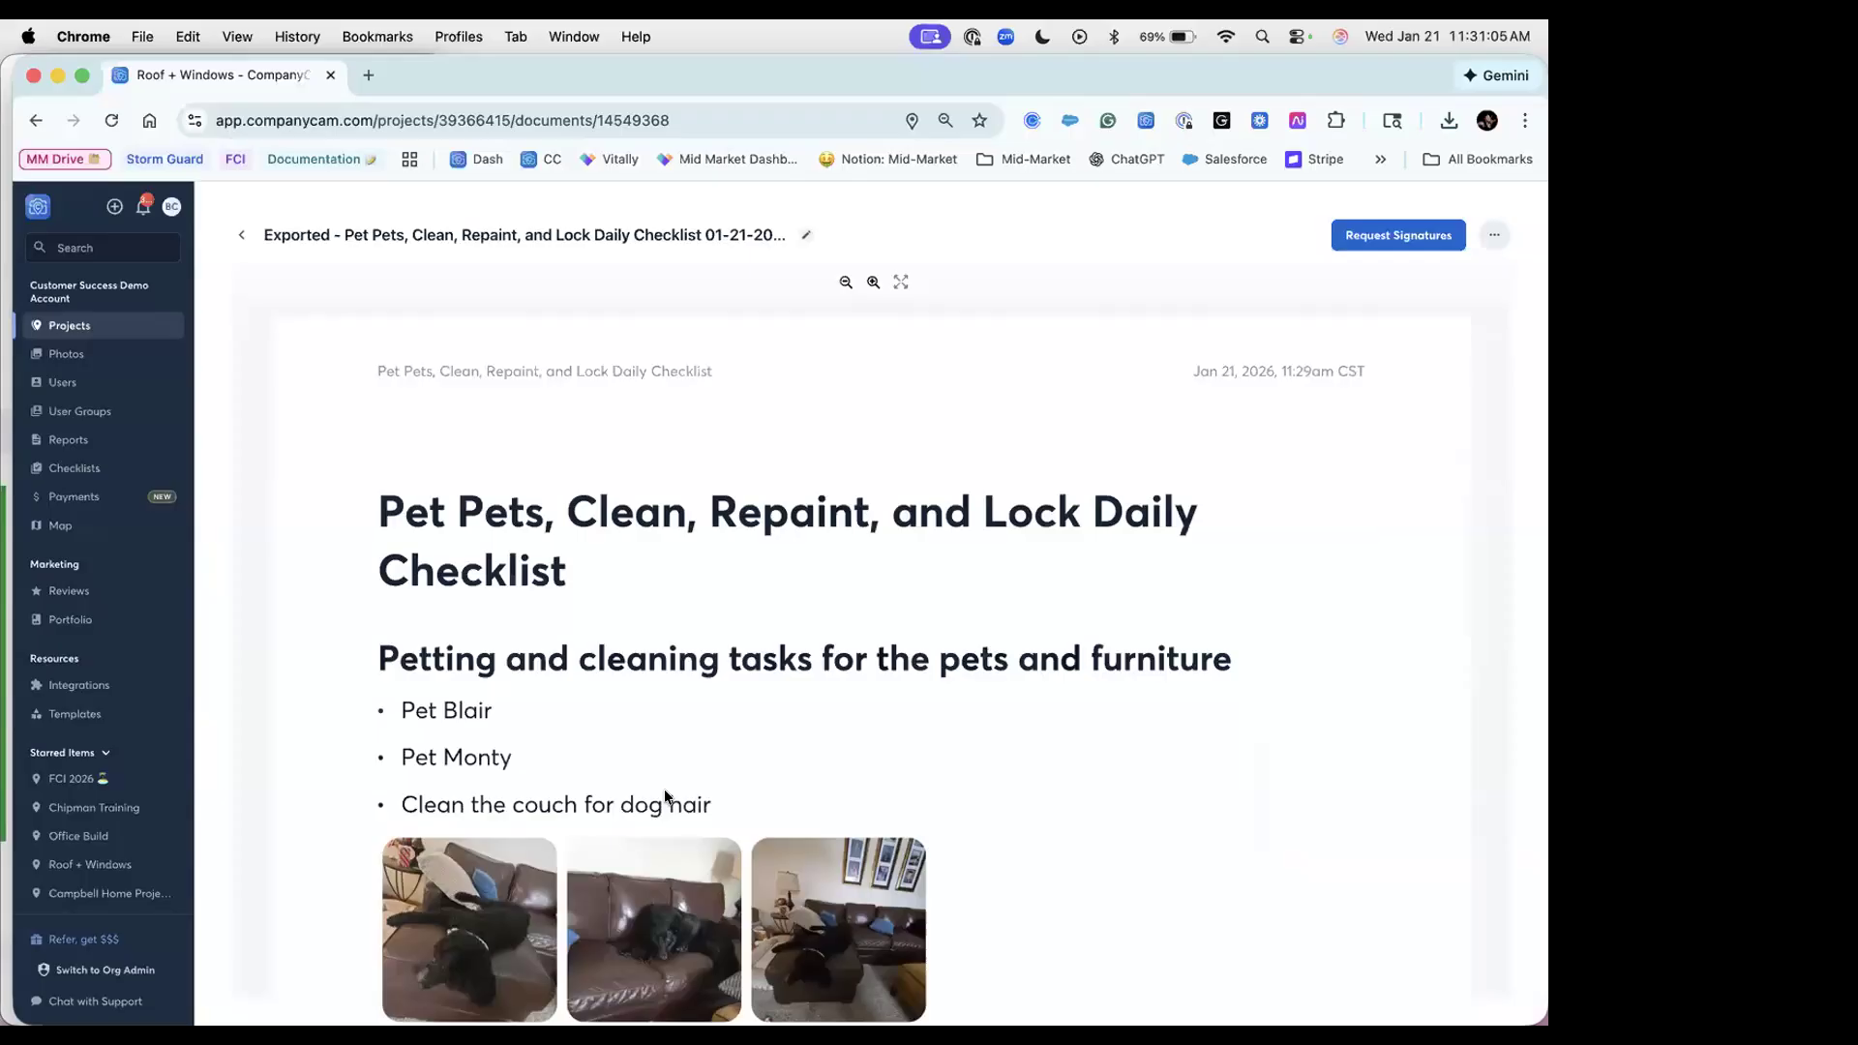
{"action": "scroll", "coordinate": [668, 788], "scroll_direction": "down", "scroll_amount": 2}
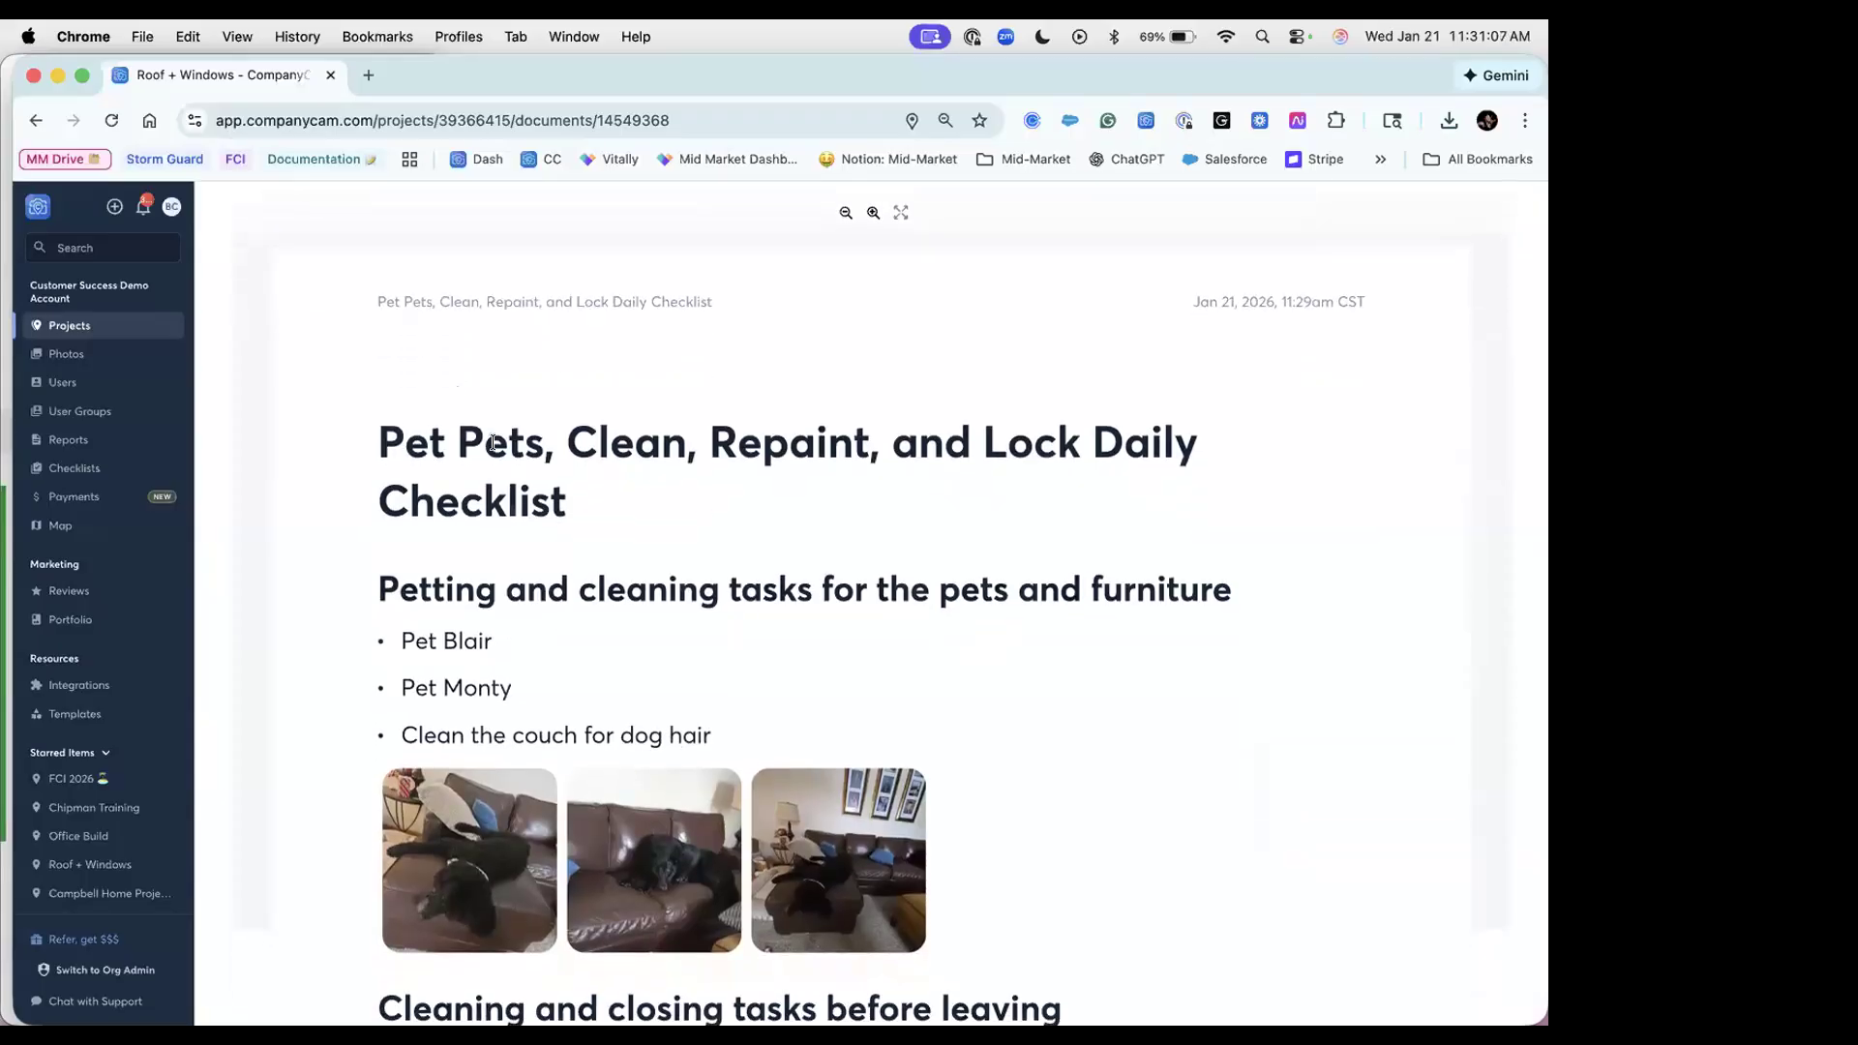
{"action": "scroll", "coordinate": [710, 618], "scroll_direction": "down", "scroll_amount": 2}
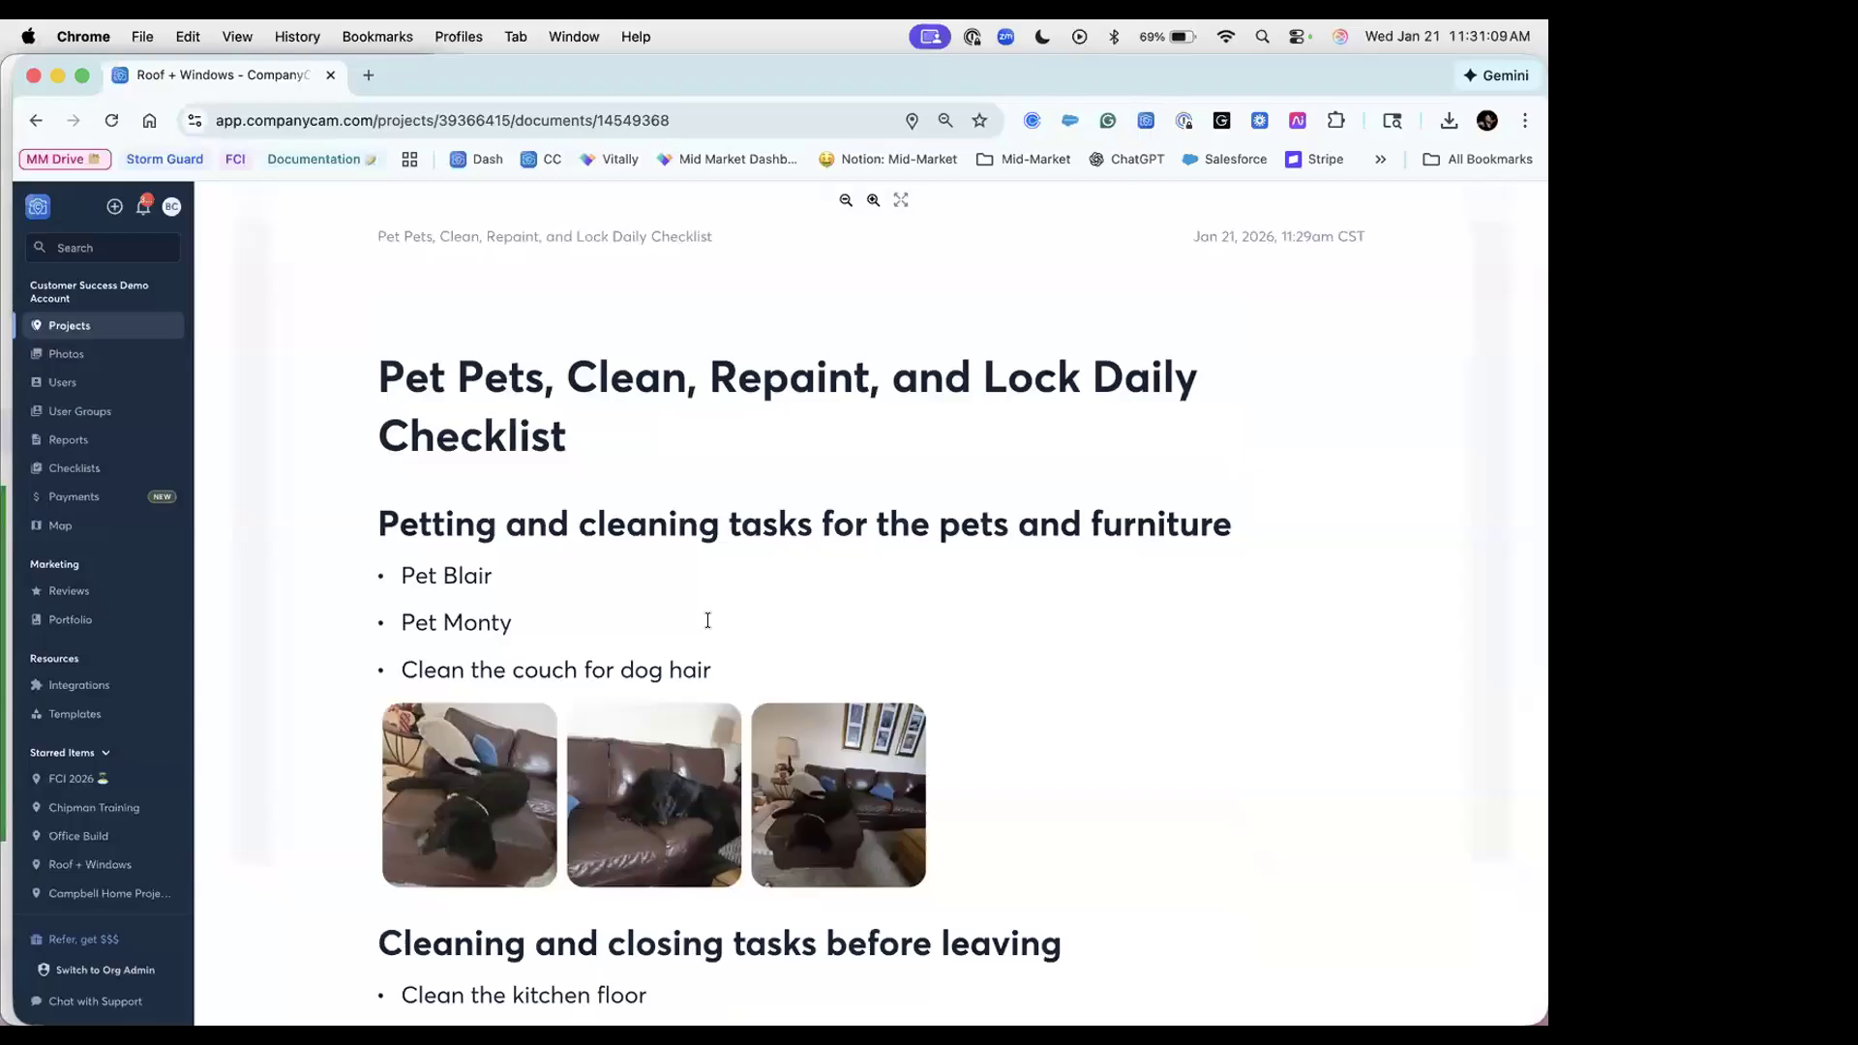
{"action": "scroll", "coordinate": [708, 620], "scroll_direction": "down", "scroll_amount": 15}
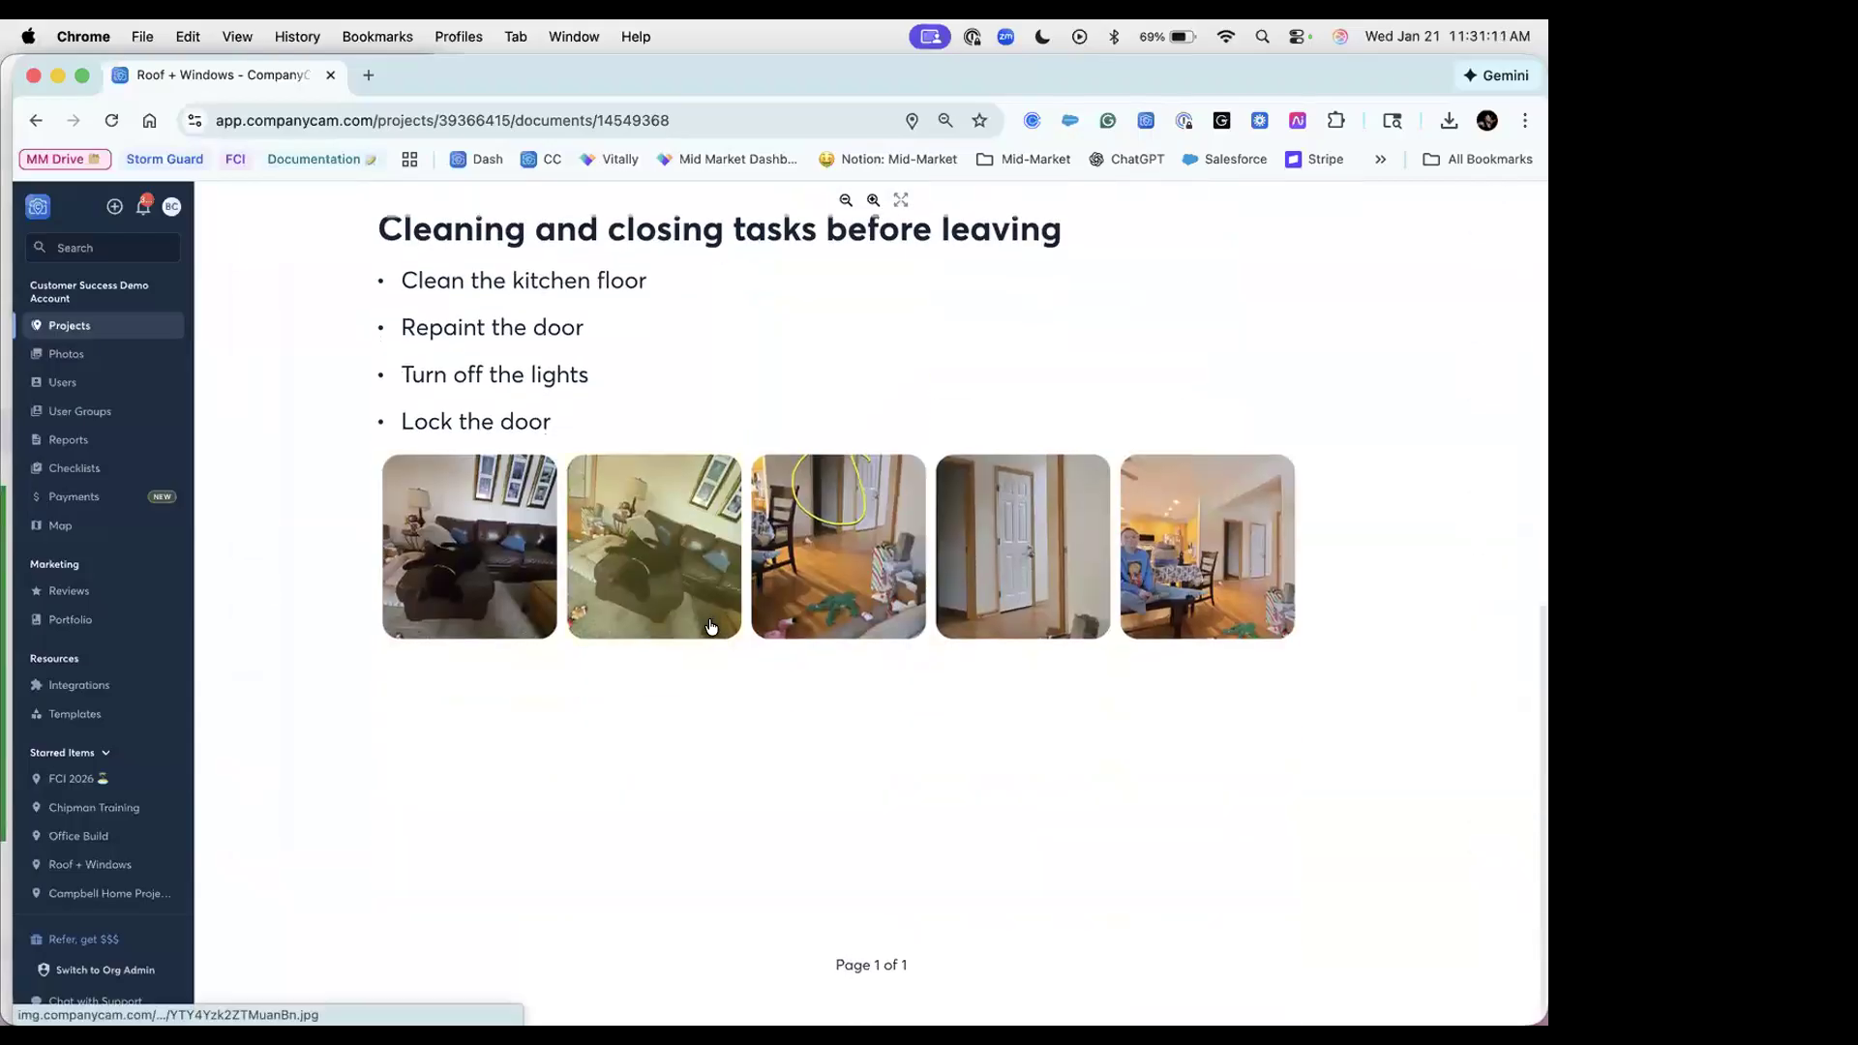
{"action": "scroll", "coordinate": [1378, 257], "scroll_direction": "up", "scroll_amount": 18}
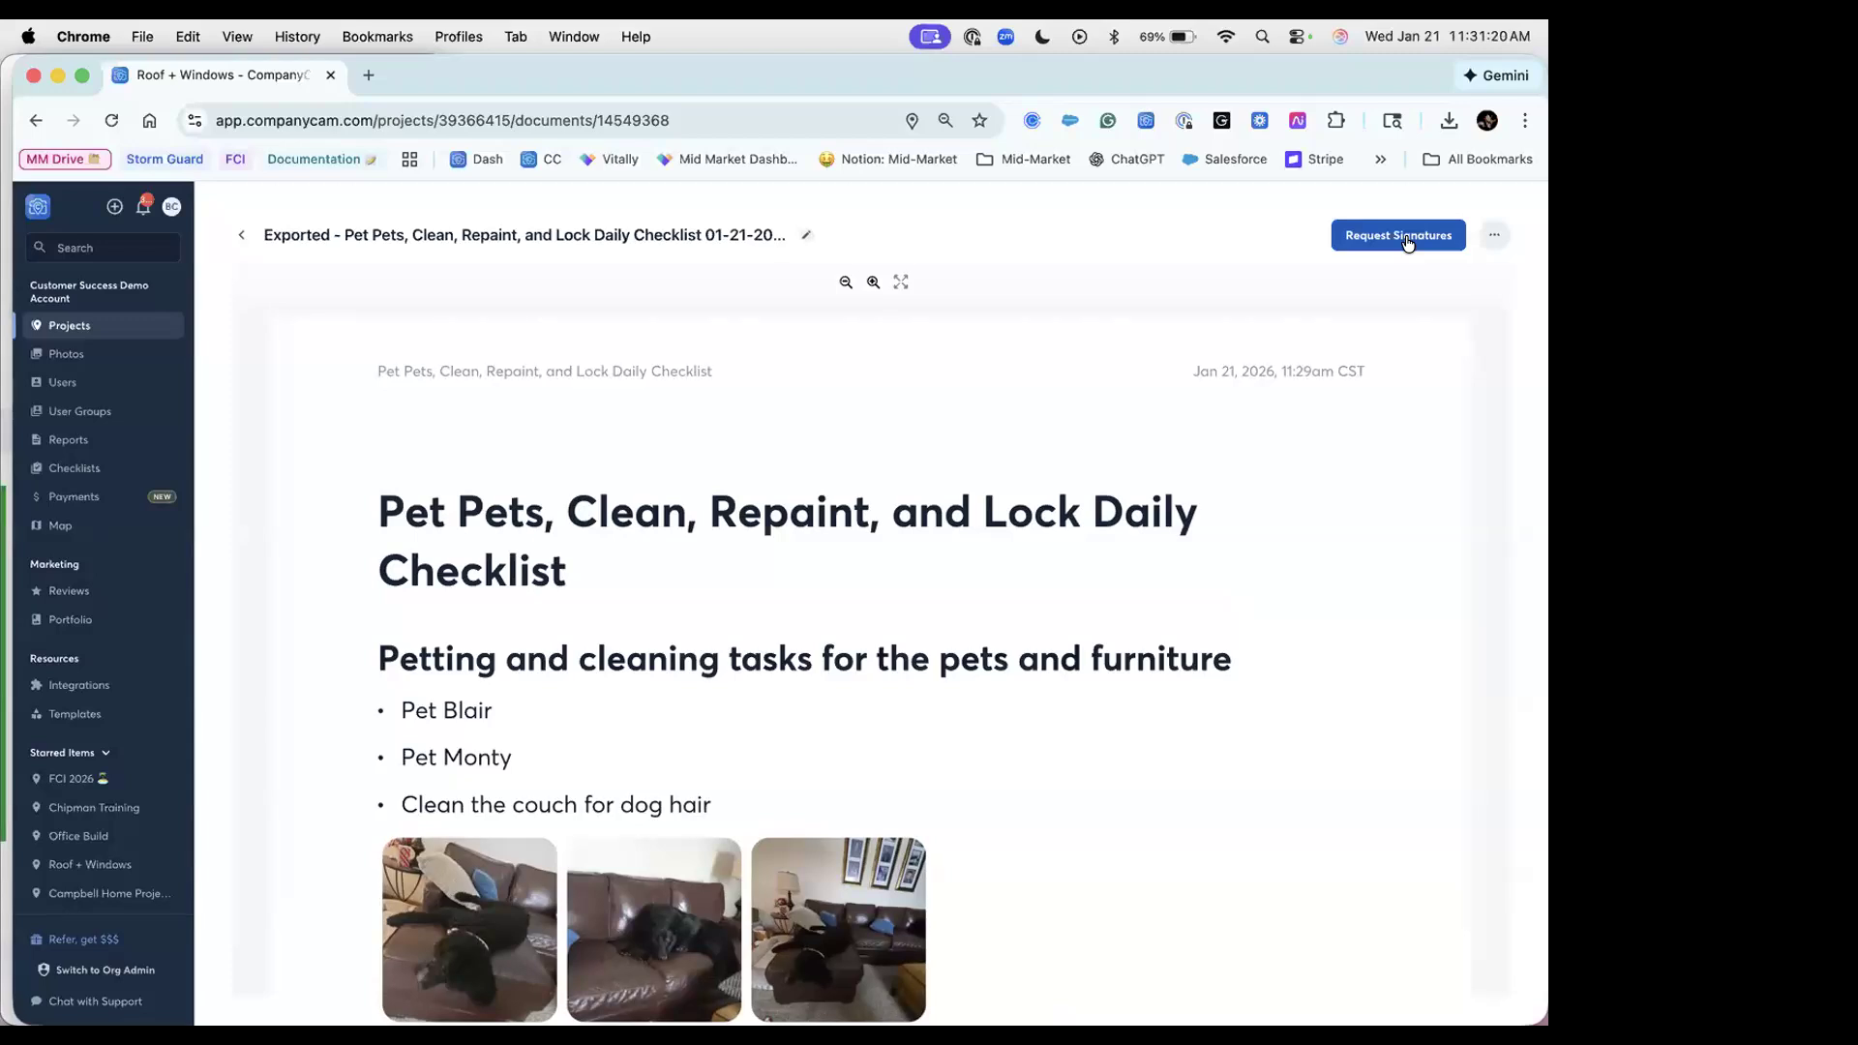
{"action": "left_click", "coordinate": [241, 241]}
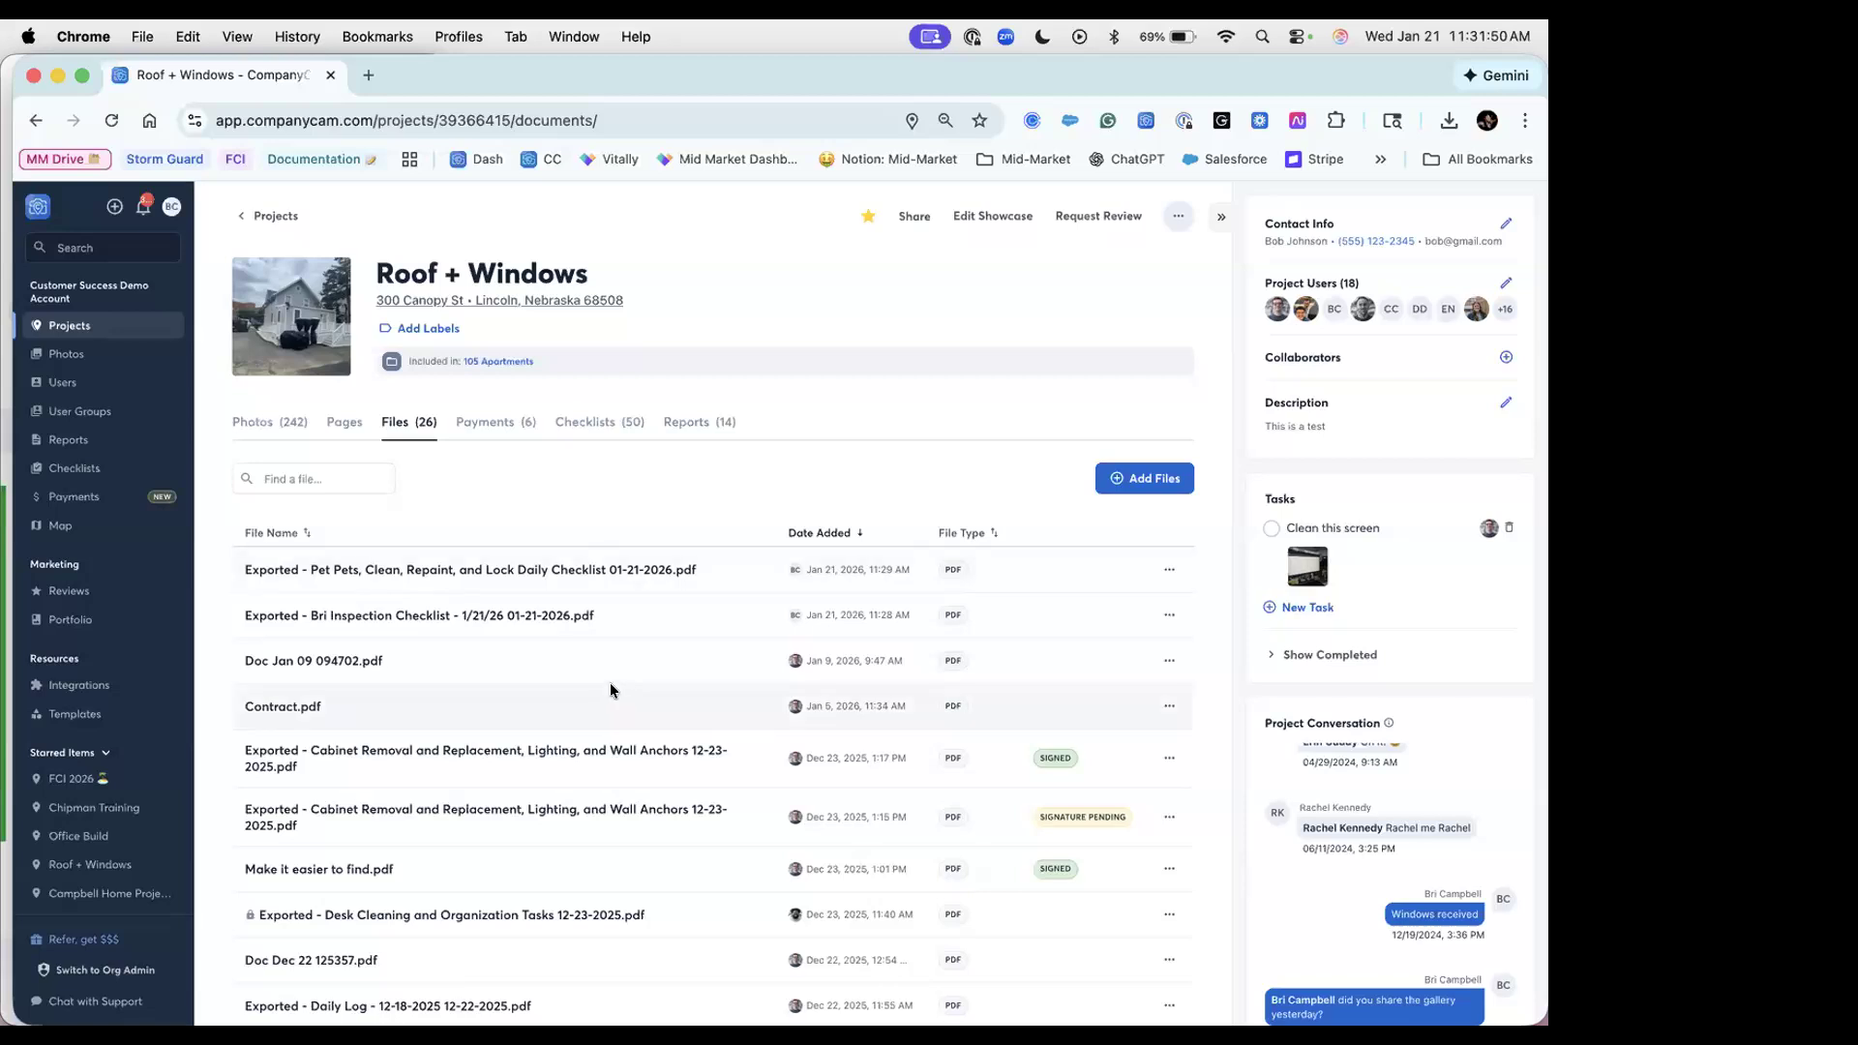
Step: Open the Pet Pets daily checklist from the Pages list and place the cursor in its dog hair bullet
{"action": "left_click", "coordinate": [353, 422]}
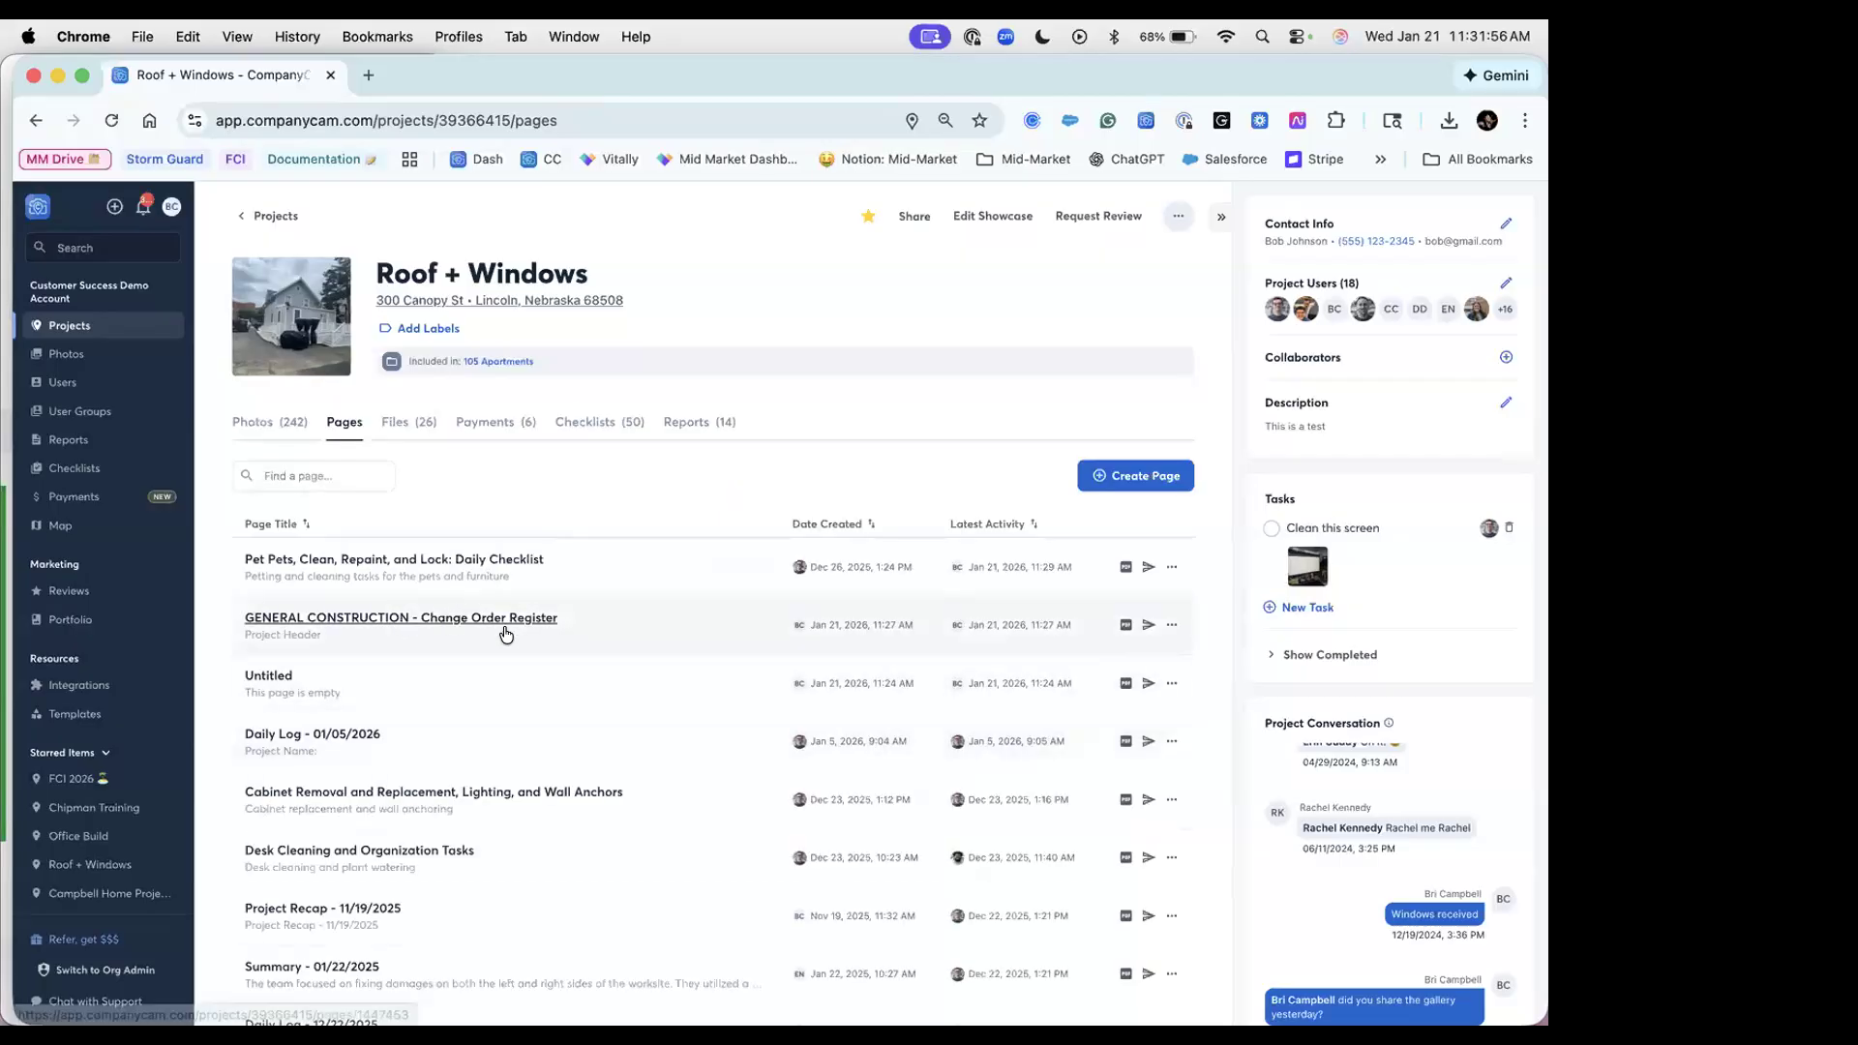
{"action": "scroll", "coordinate": [614, 741], "scroll_direction": "down", "scroll_amount": 5}
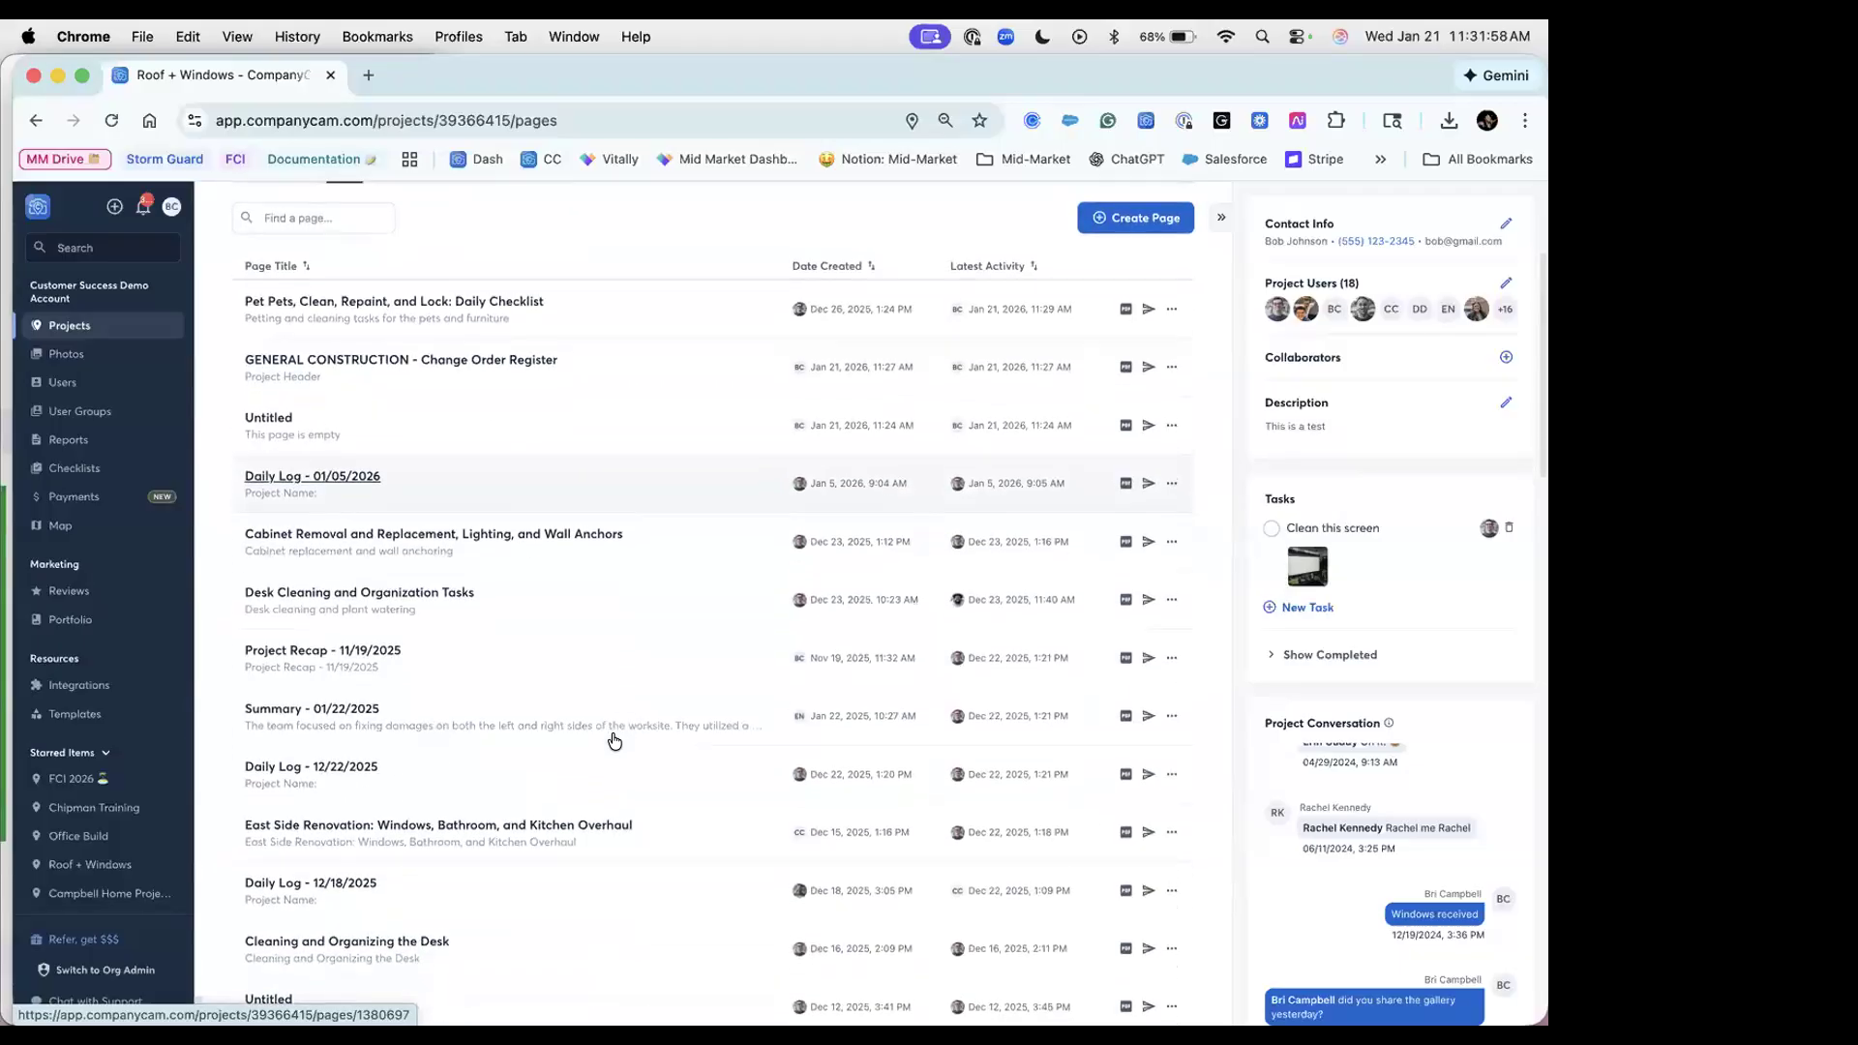
{"action": "scroll", "coordinate": [617, 750], "scroll_direction": "up", "scroll_amount": 5}
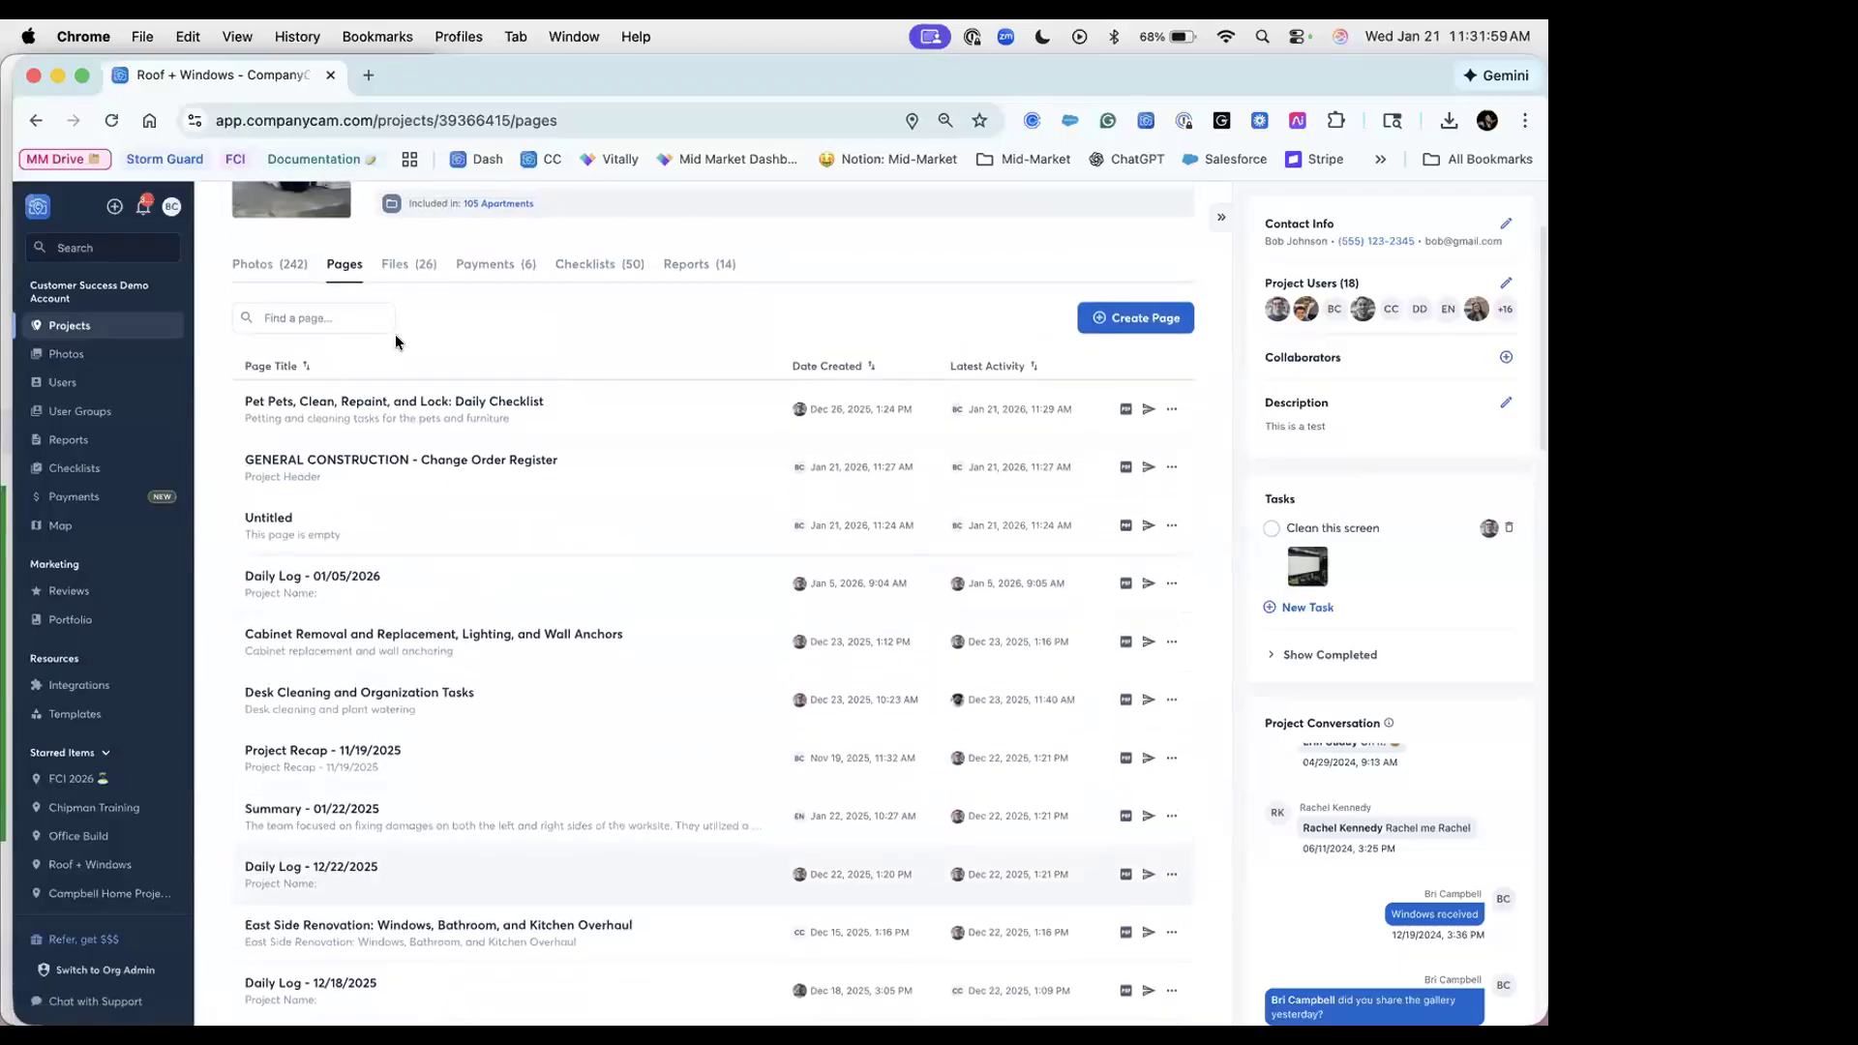
{"action": "left_click", "coordinate": [401, 402]}
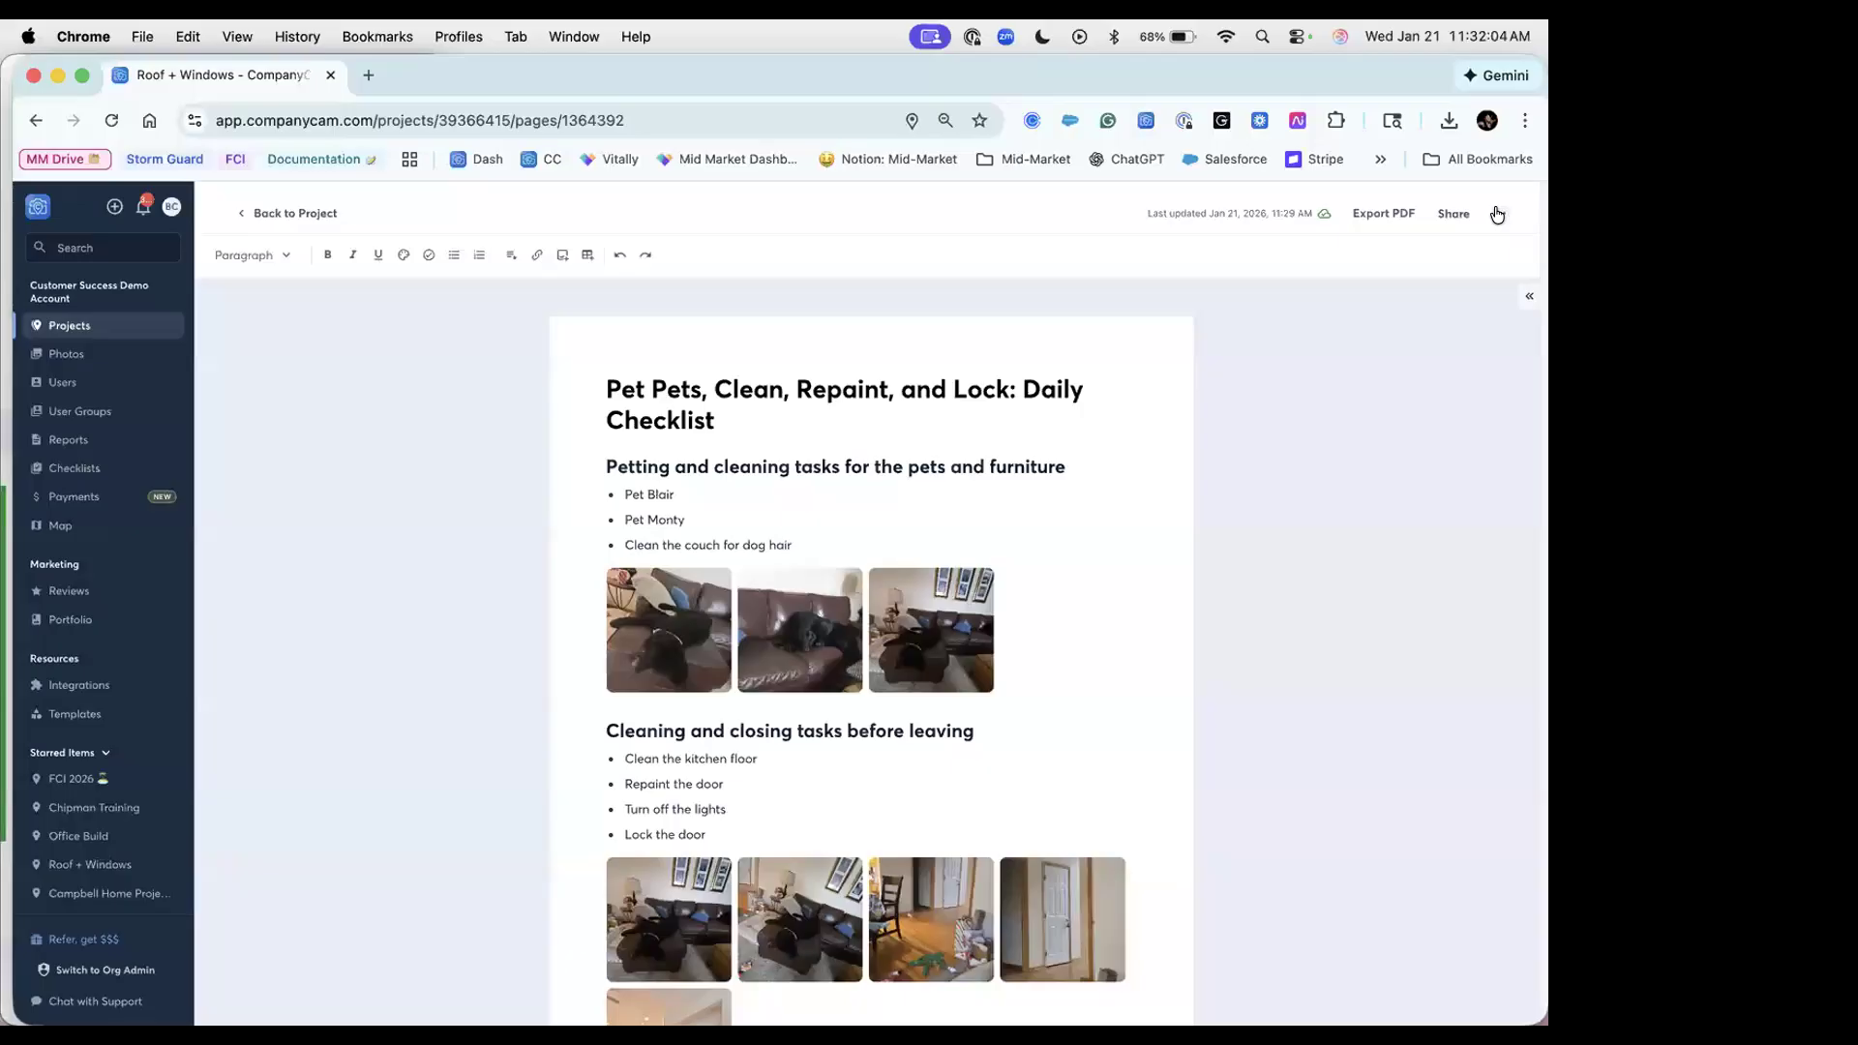
{"action": "left_click", "coordinate": [1497, 214]}
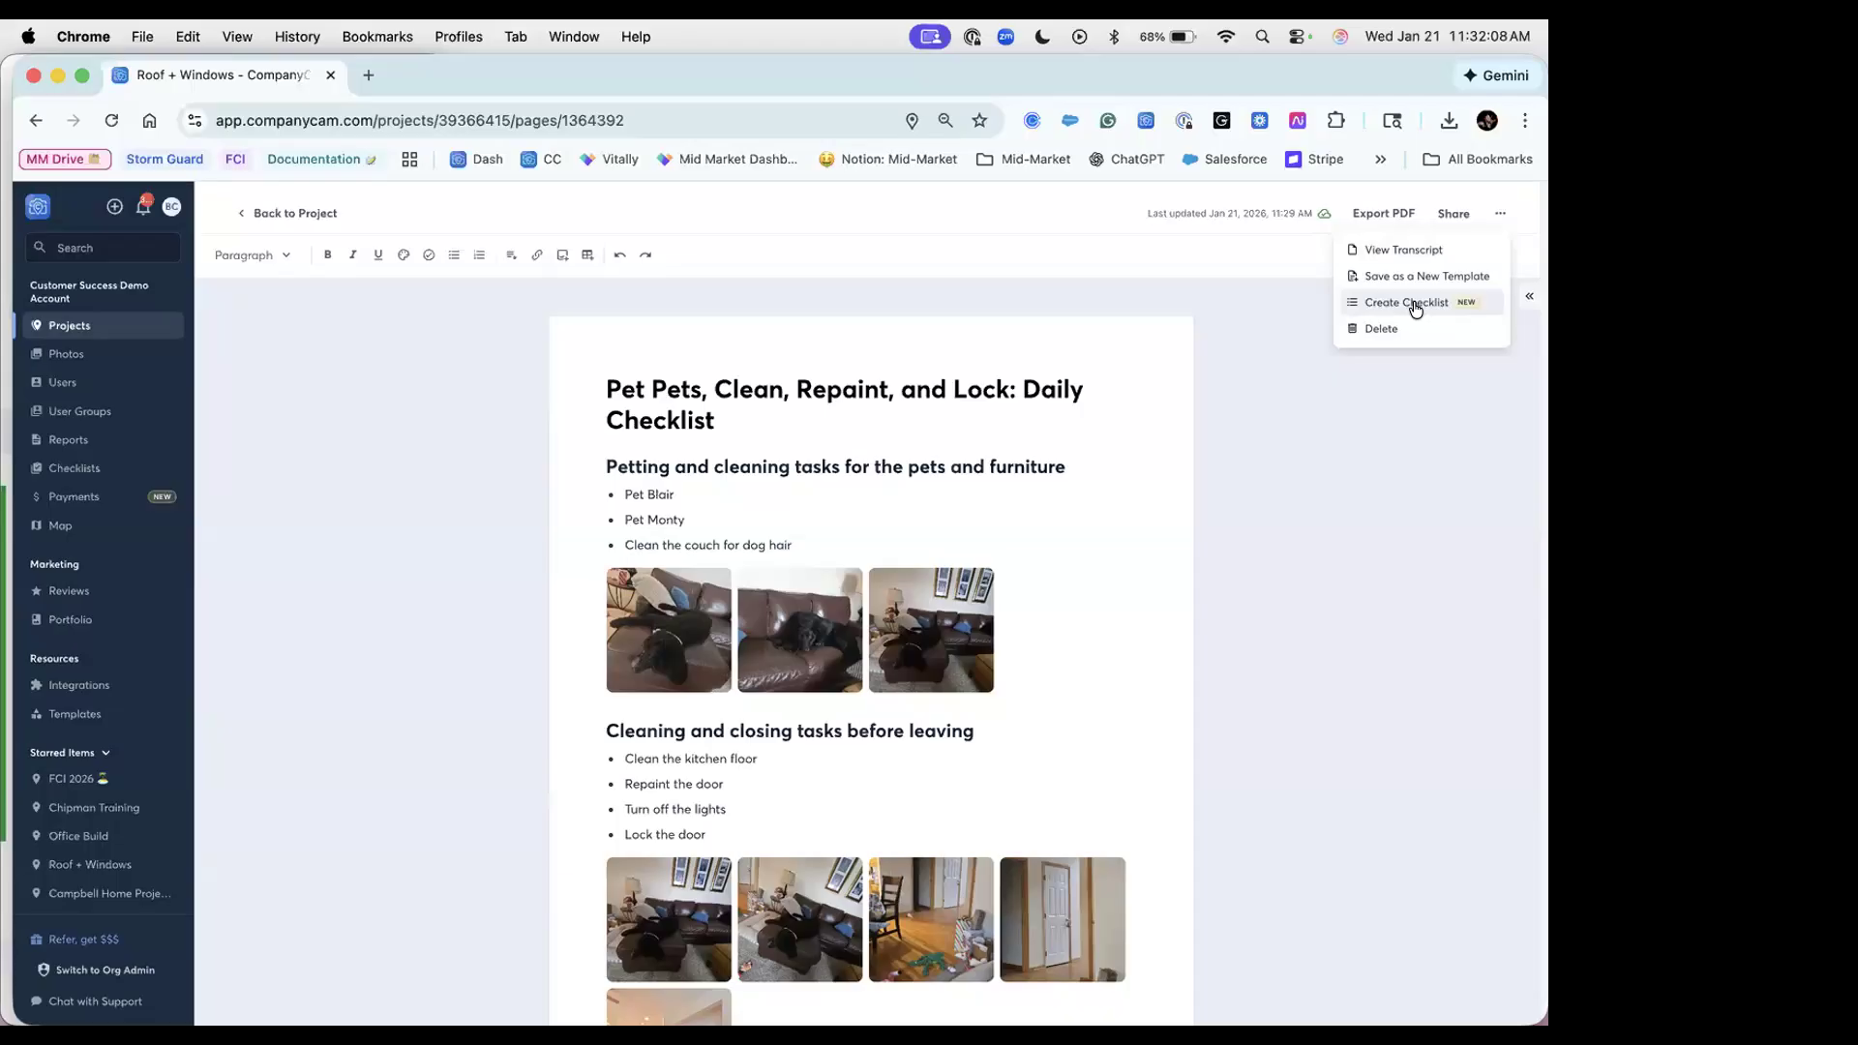
{"action": "left_click", "coordinate": [647, 468]}
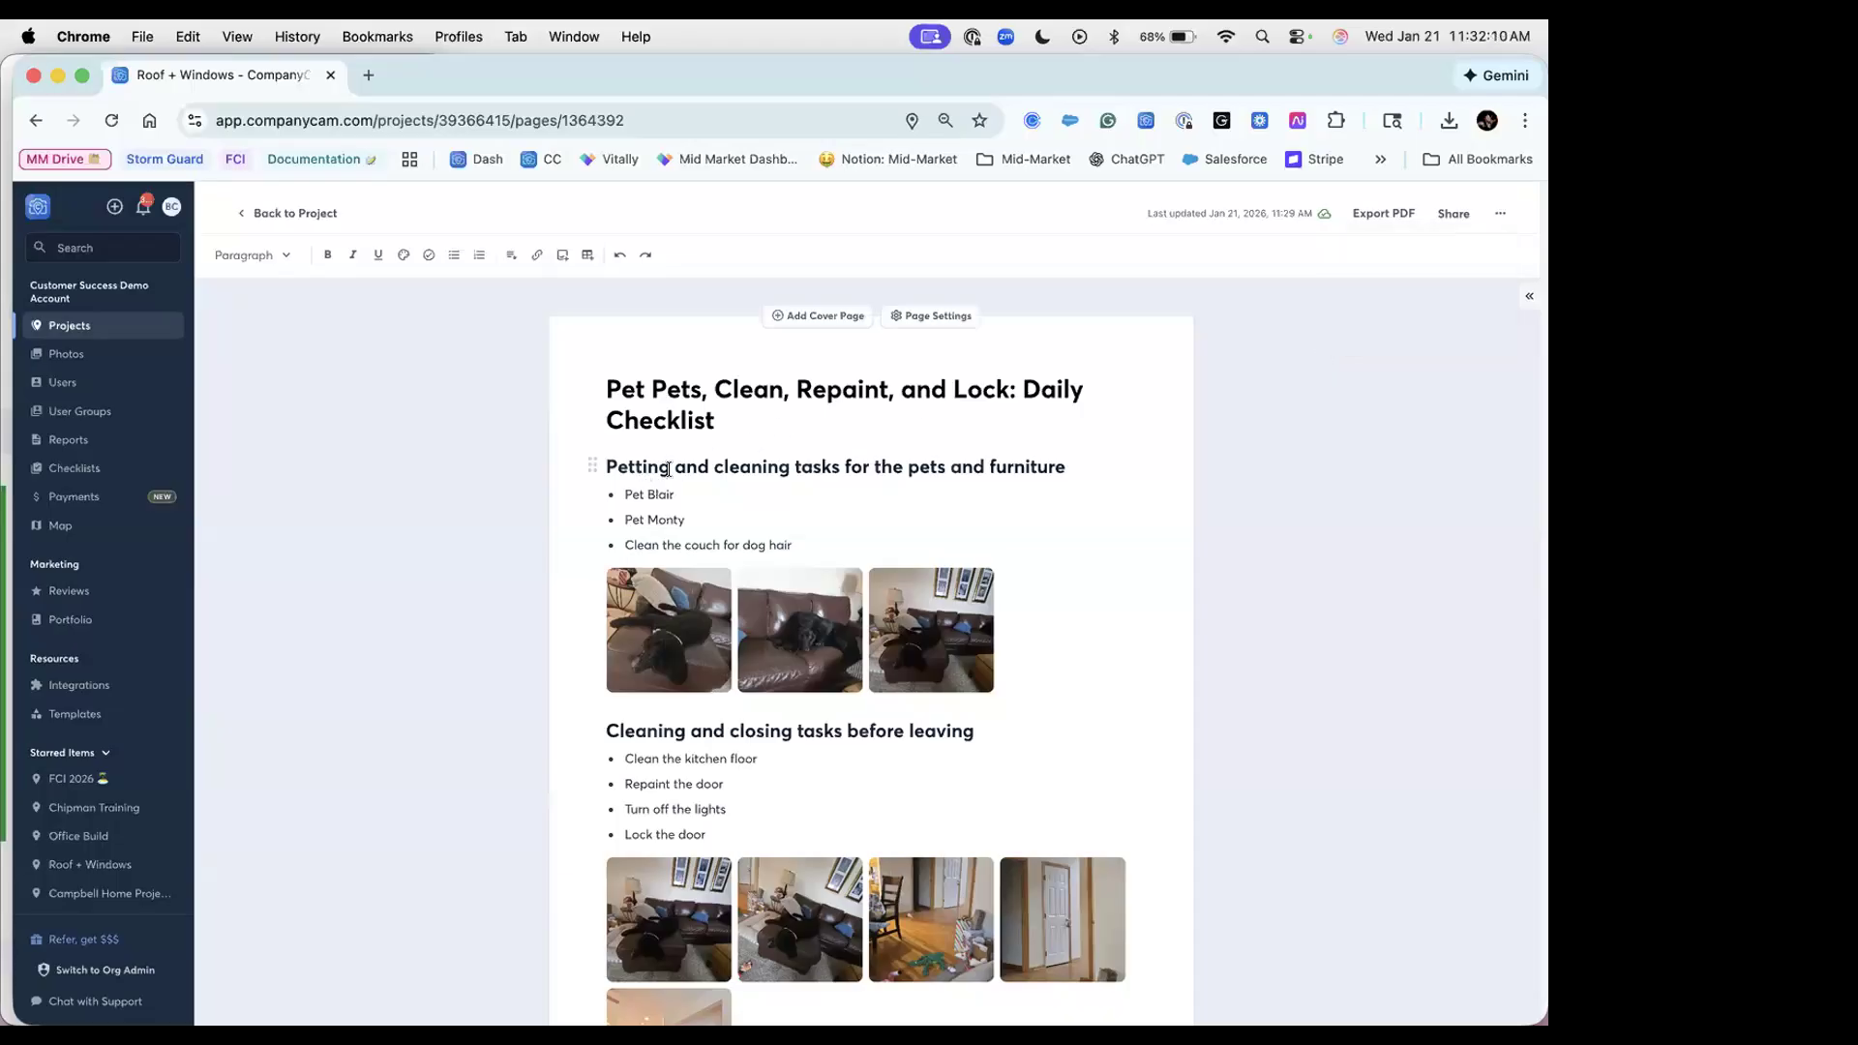
{"action": "left_click", "coordinate": [772, 542]}
Step: Go back to the Roof + Windows pages list and show the Create Page options (blank, template, AI)
{"action": "left_click", "coordinate": [254, 214]}
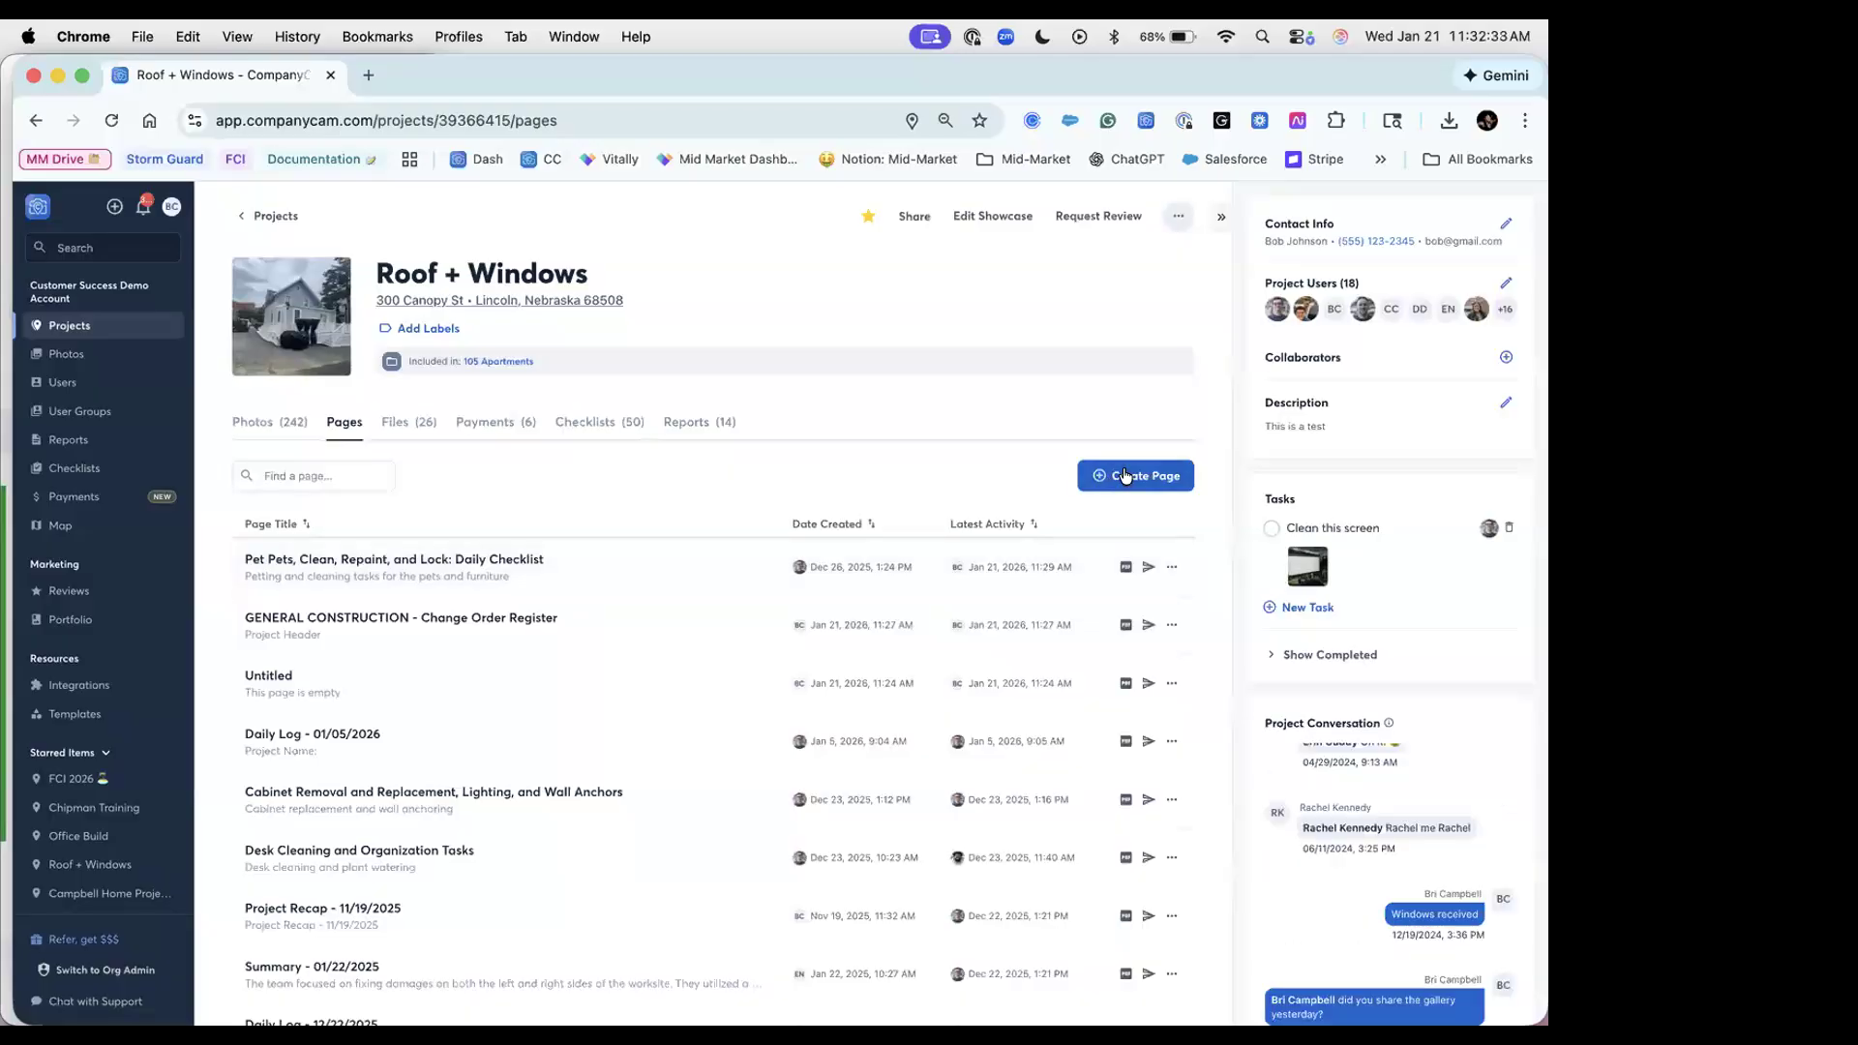
{"action": "left_click", "coordinate": [1125, 475]}
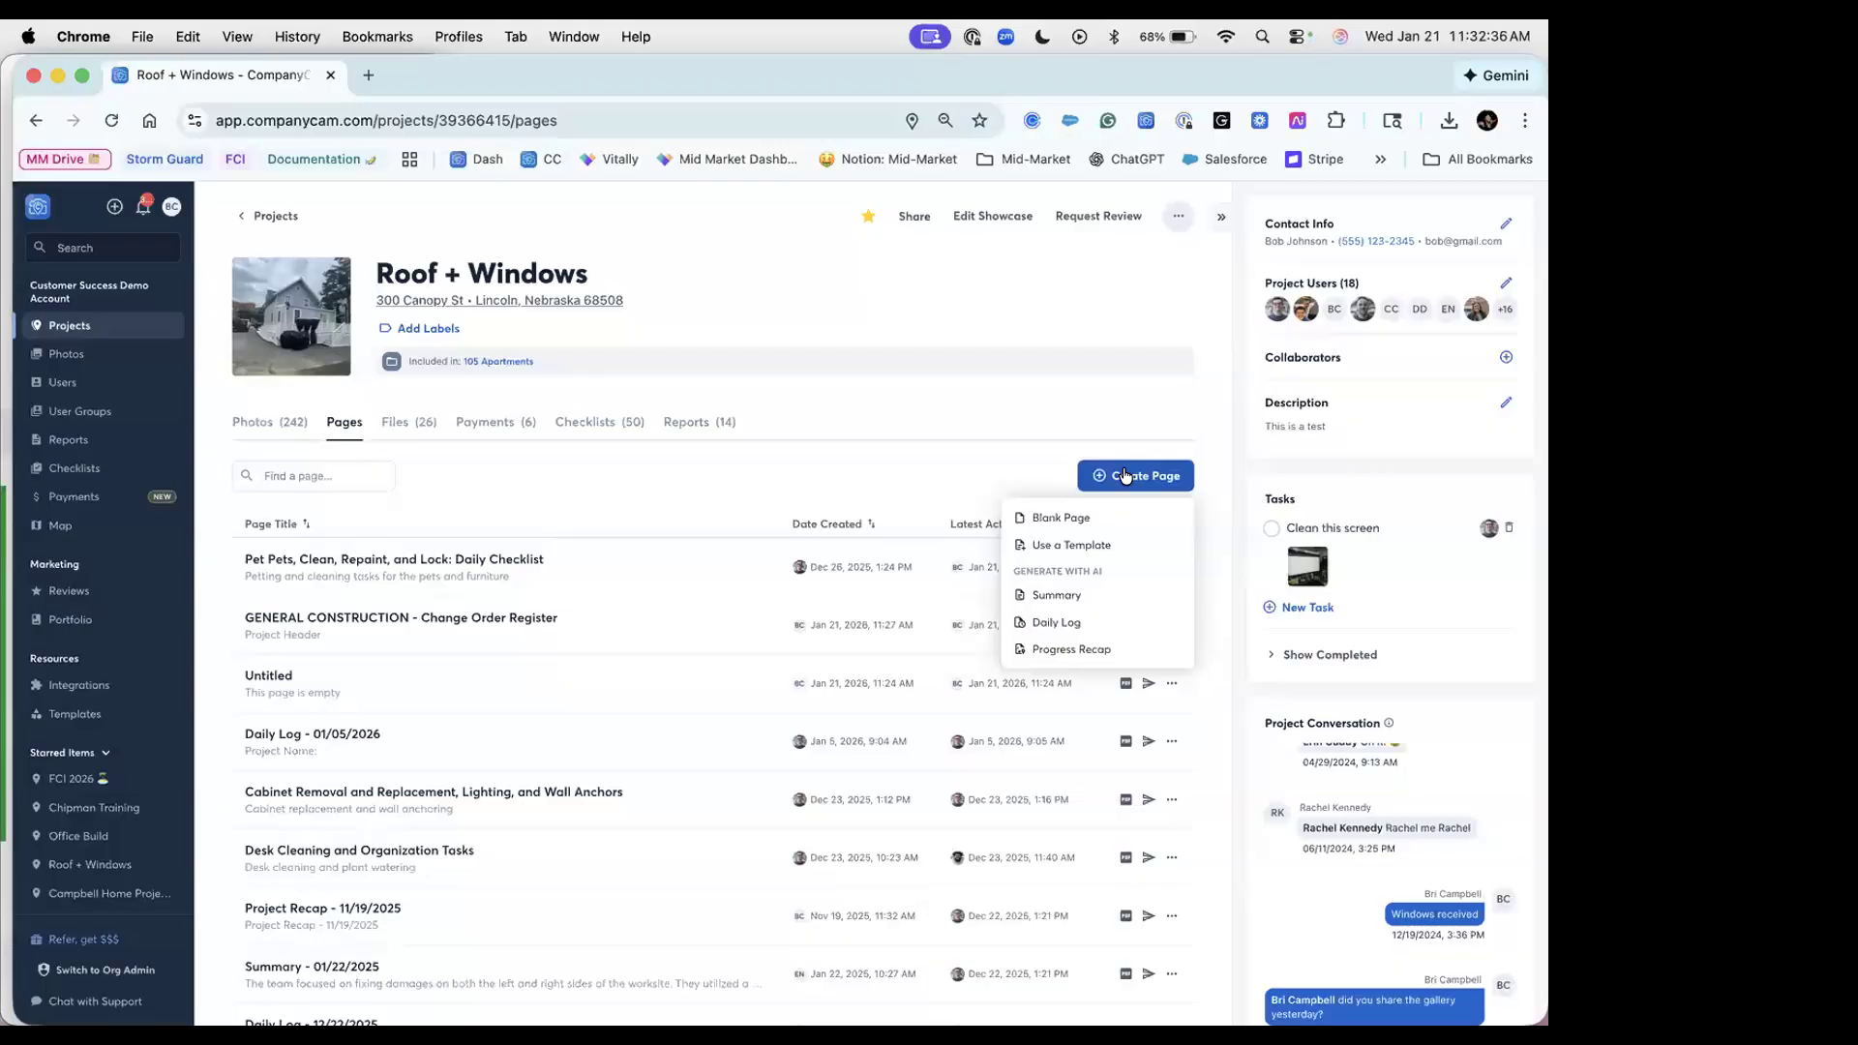
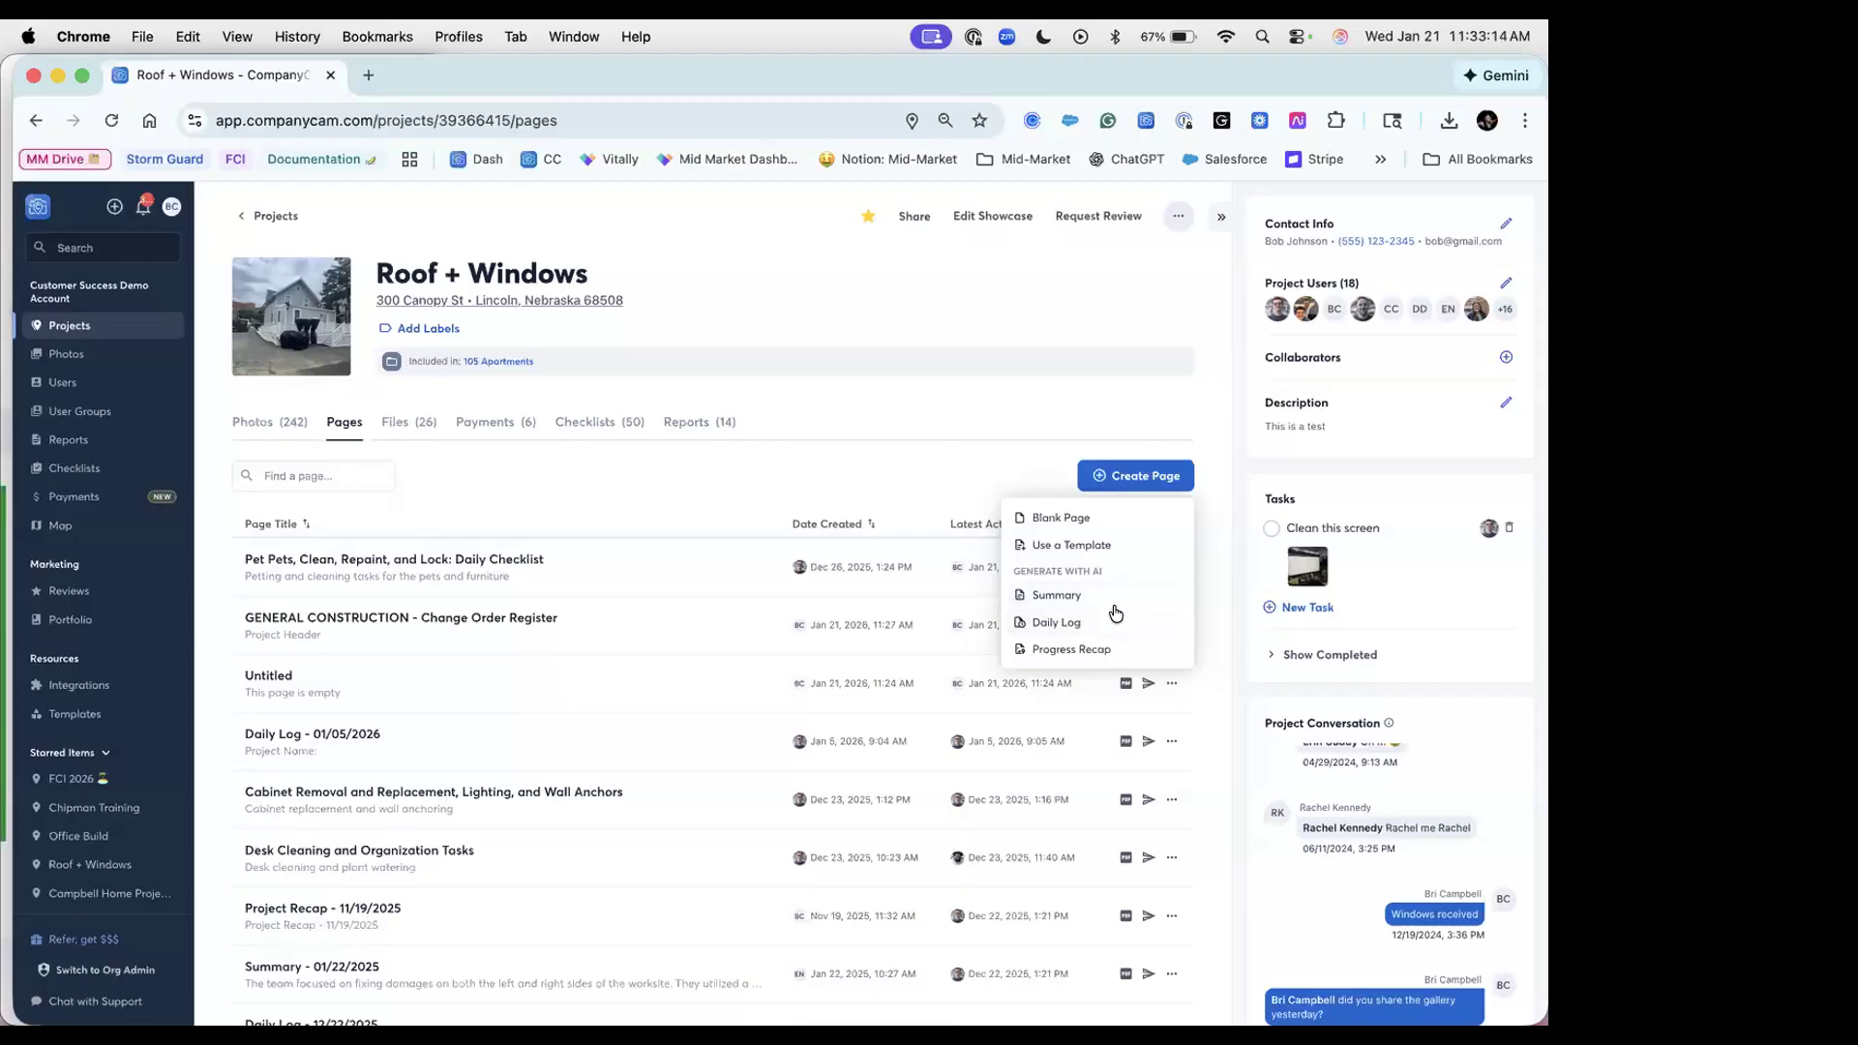
Step: Start an AI Daily Log and pick a January 5 photo and the 12:53 PM December 23 photo
{"action": "left_click", "coordinate": [1099, 622]}
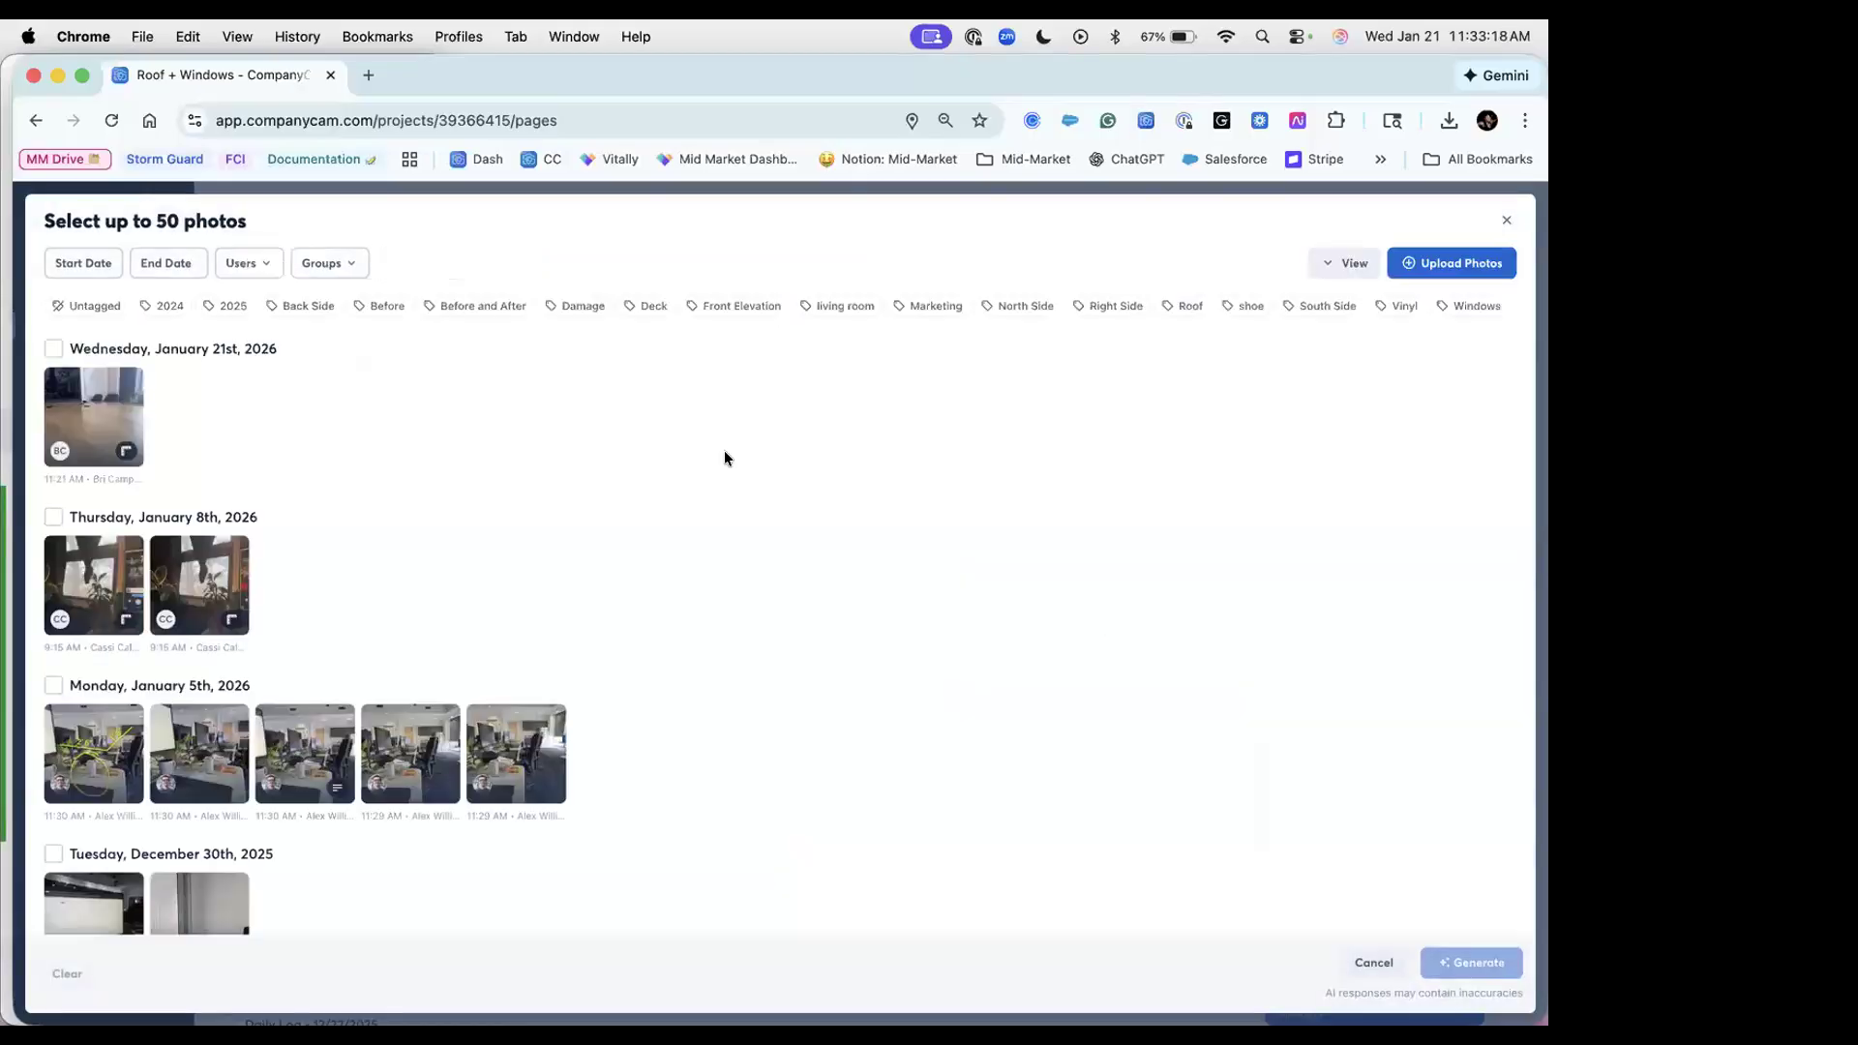
{"action": "scroll", "coordinate": [723, 450], "scroll_direction": "down", "scroll_amount": 5}
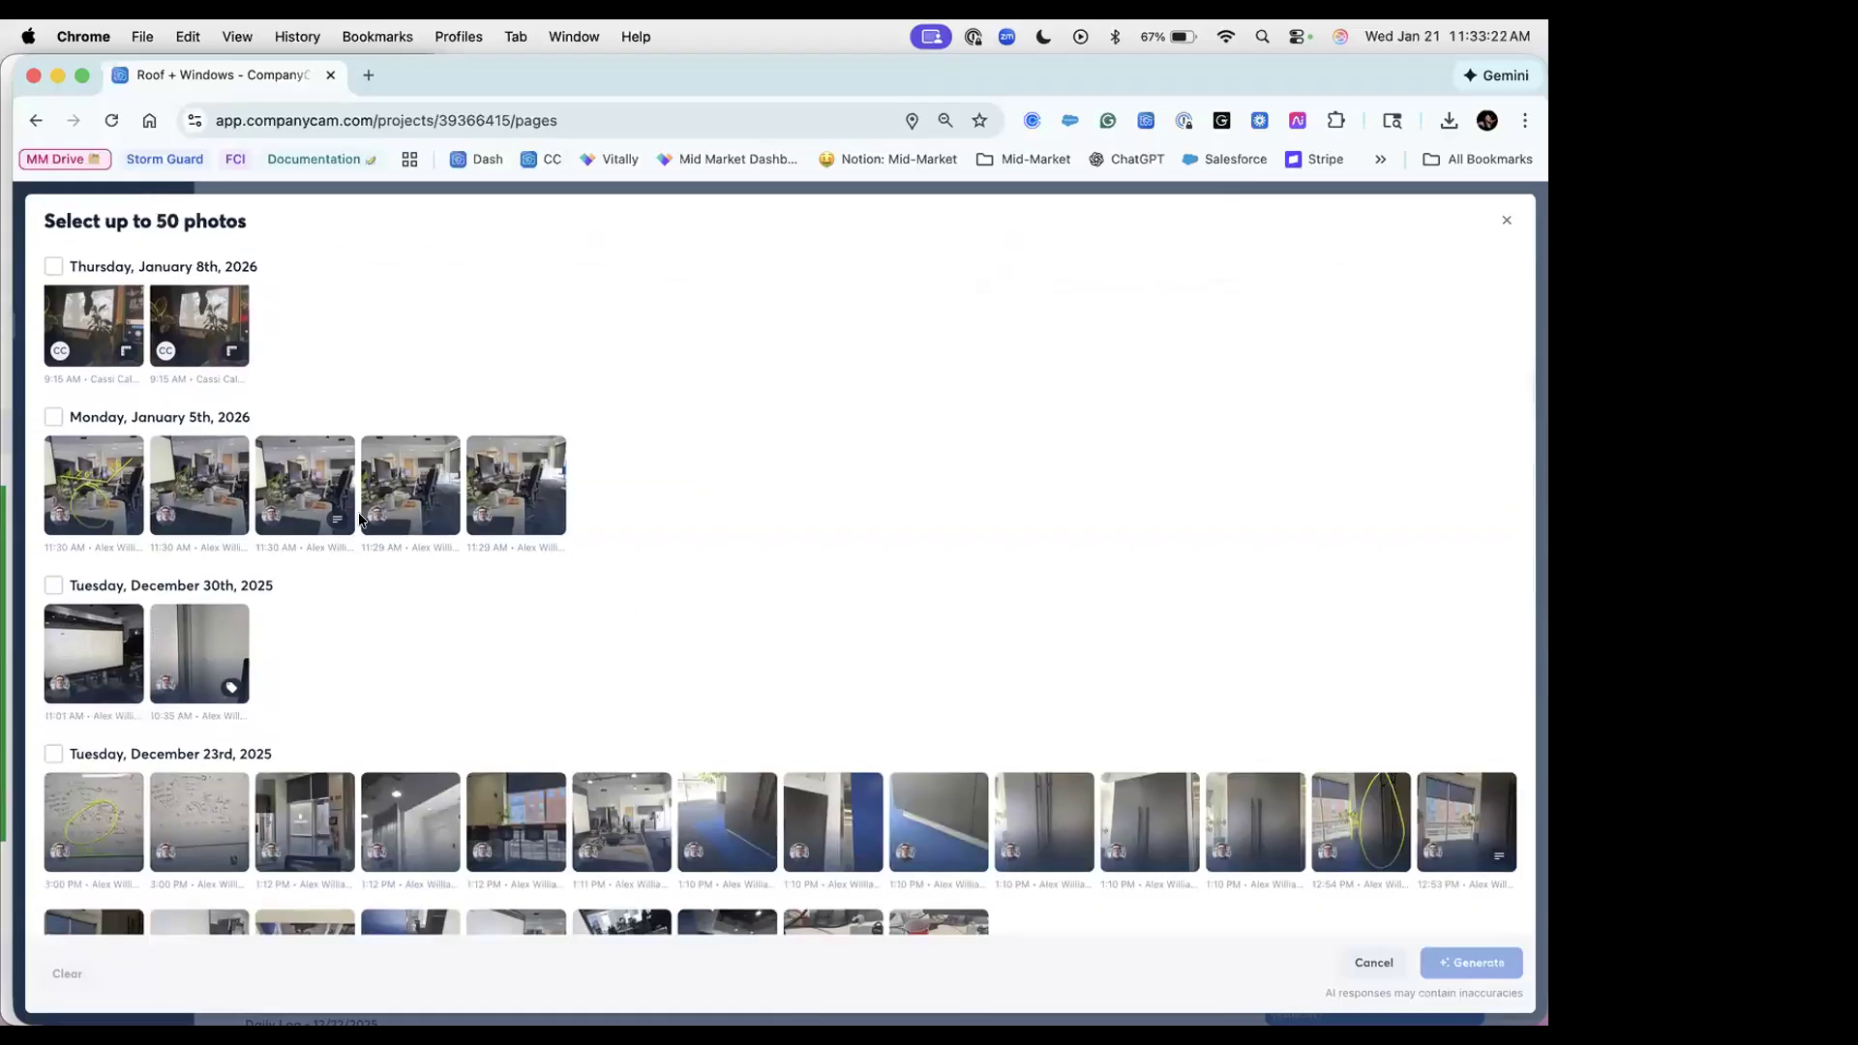
{"action": "mouse_move", "coordinate": [338, 524]}
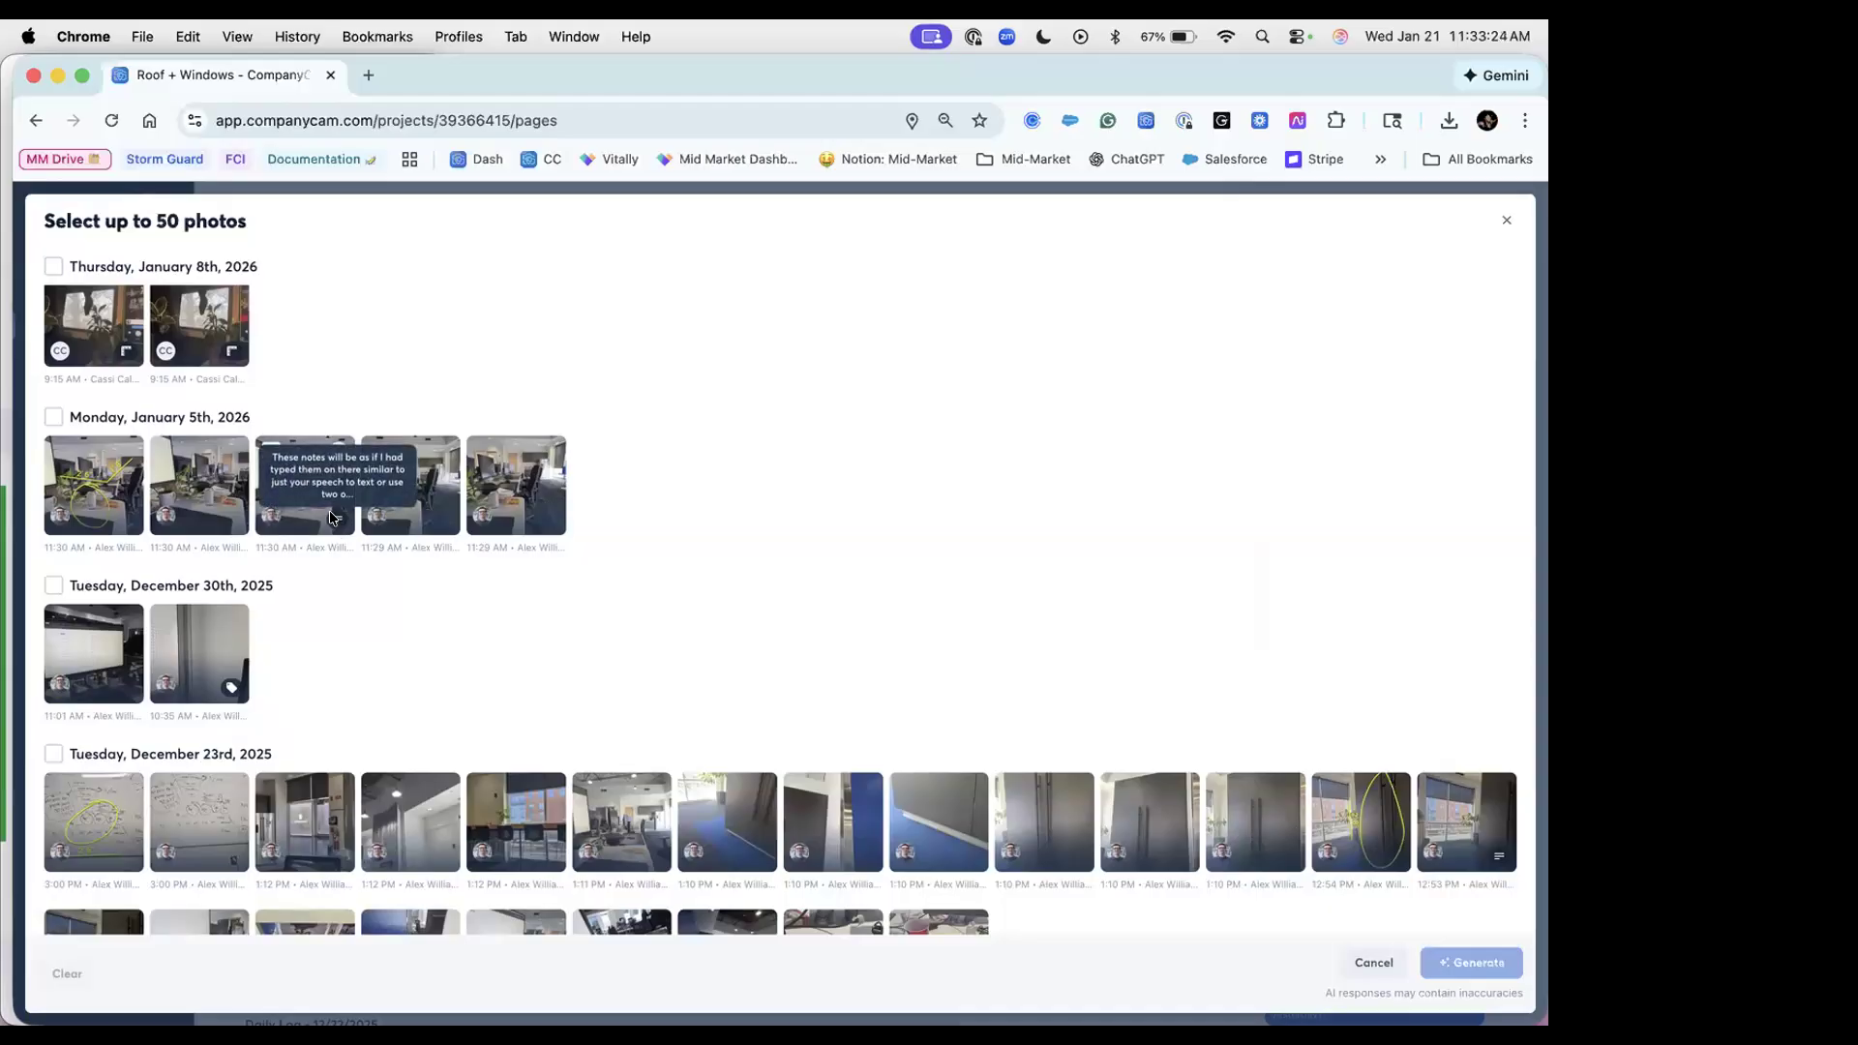
{"action": "left_click", "coordinate": [272, 455]}
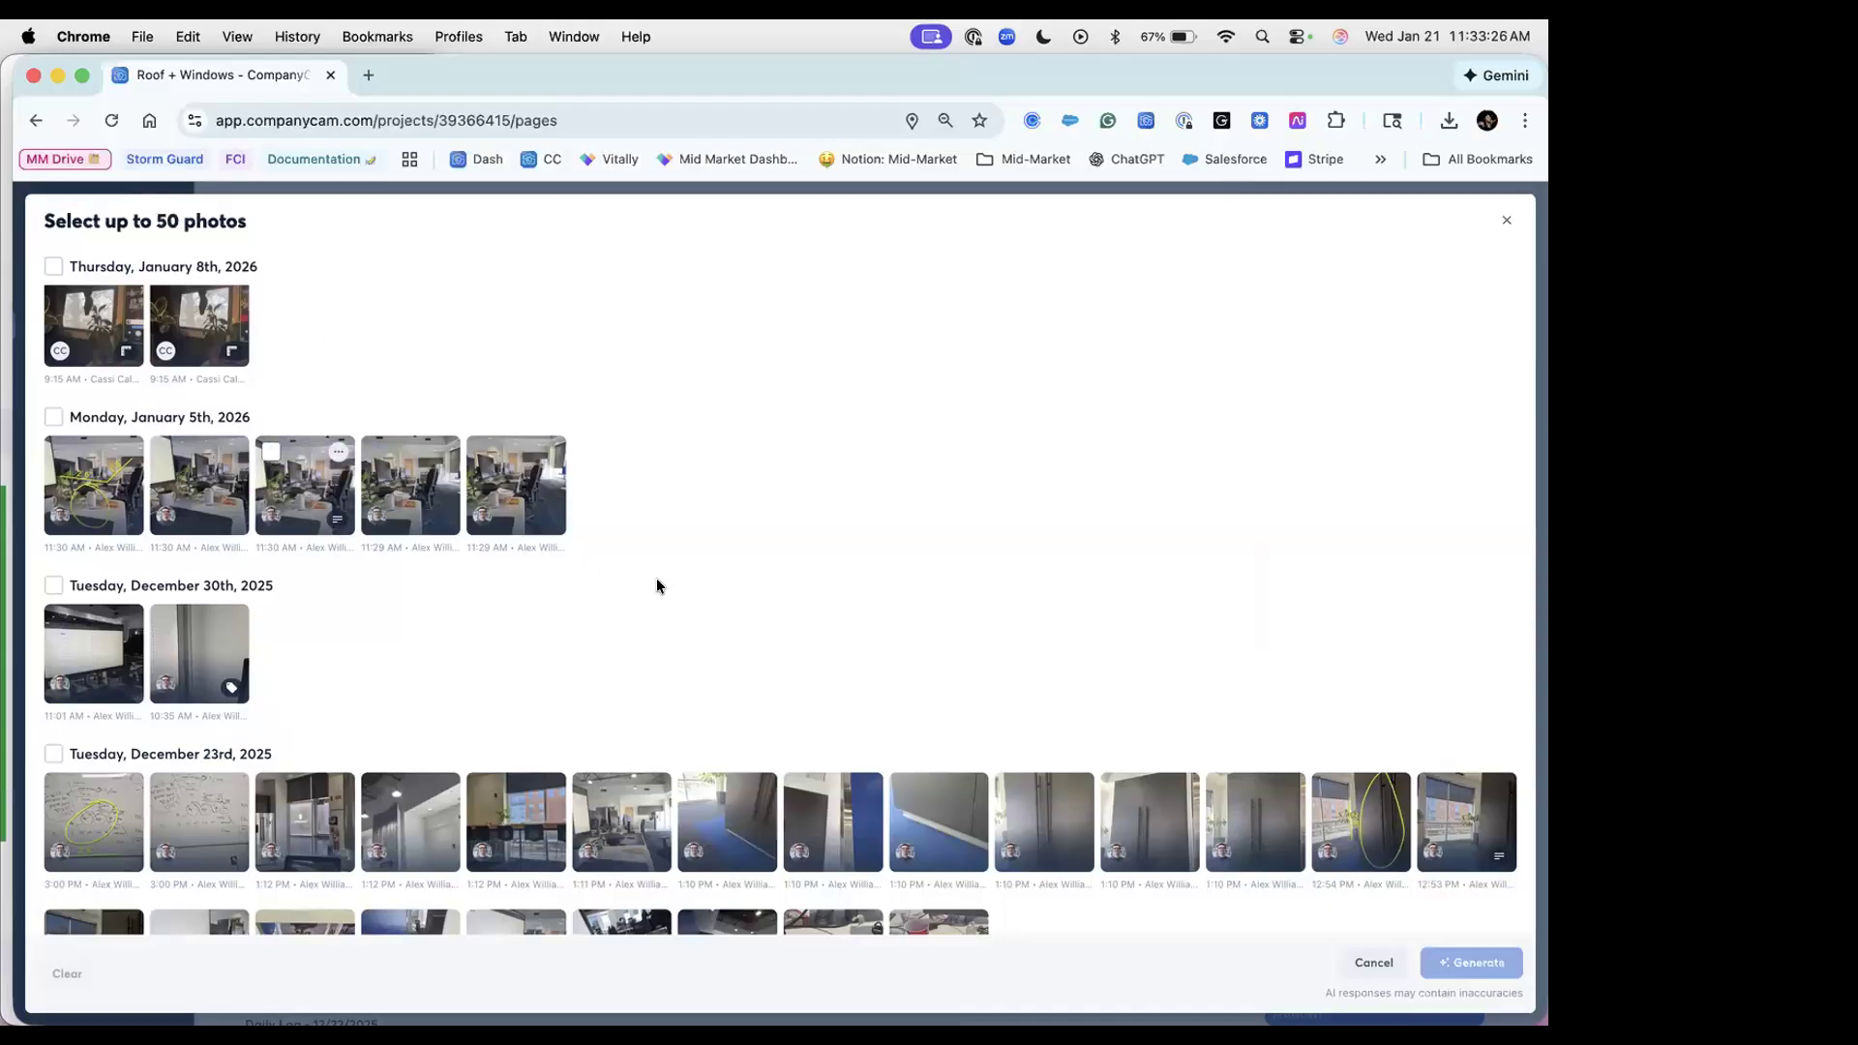
{"action": "left_click", "coordinate": [1433, 794]}
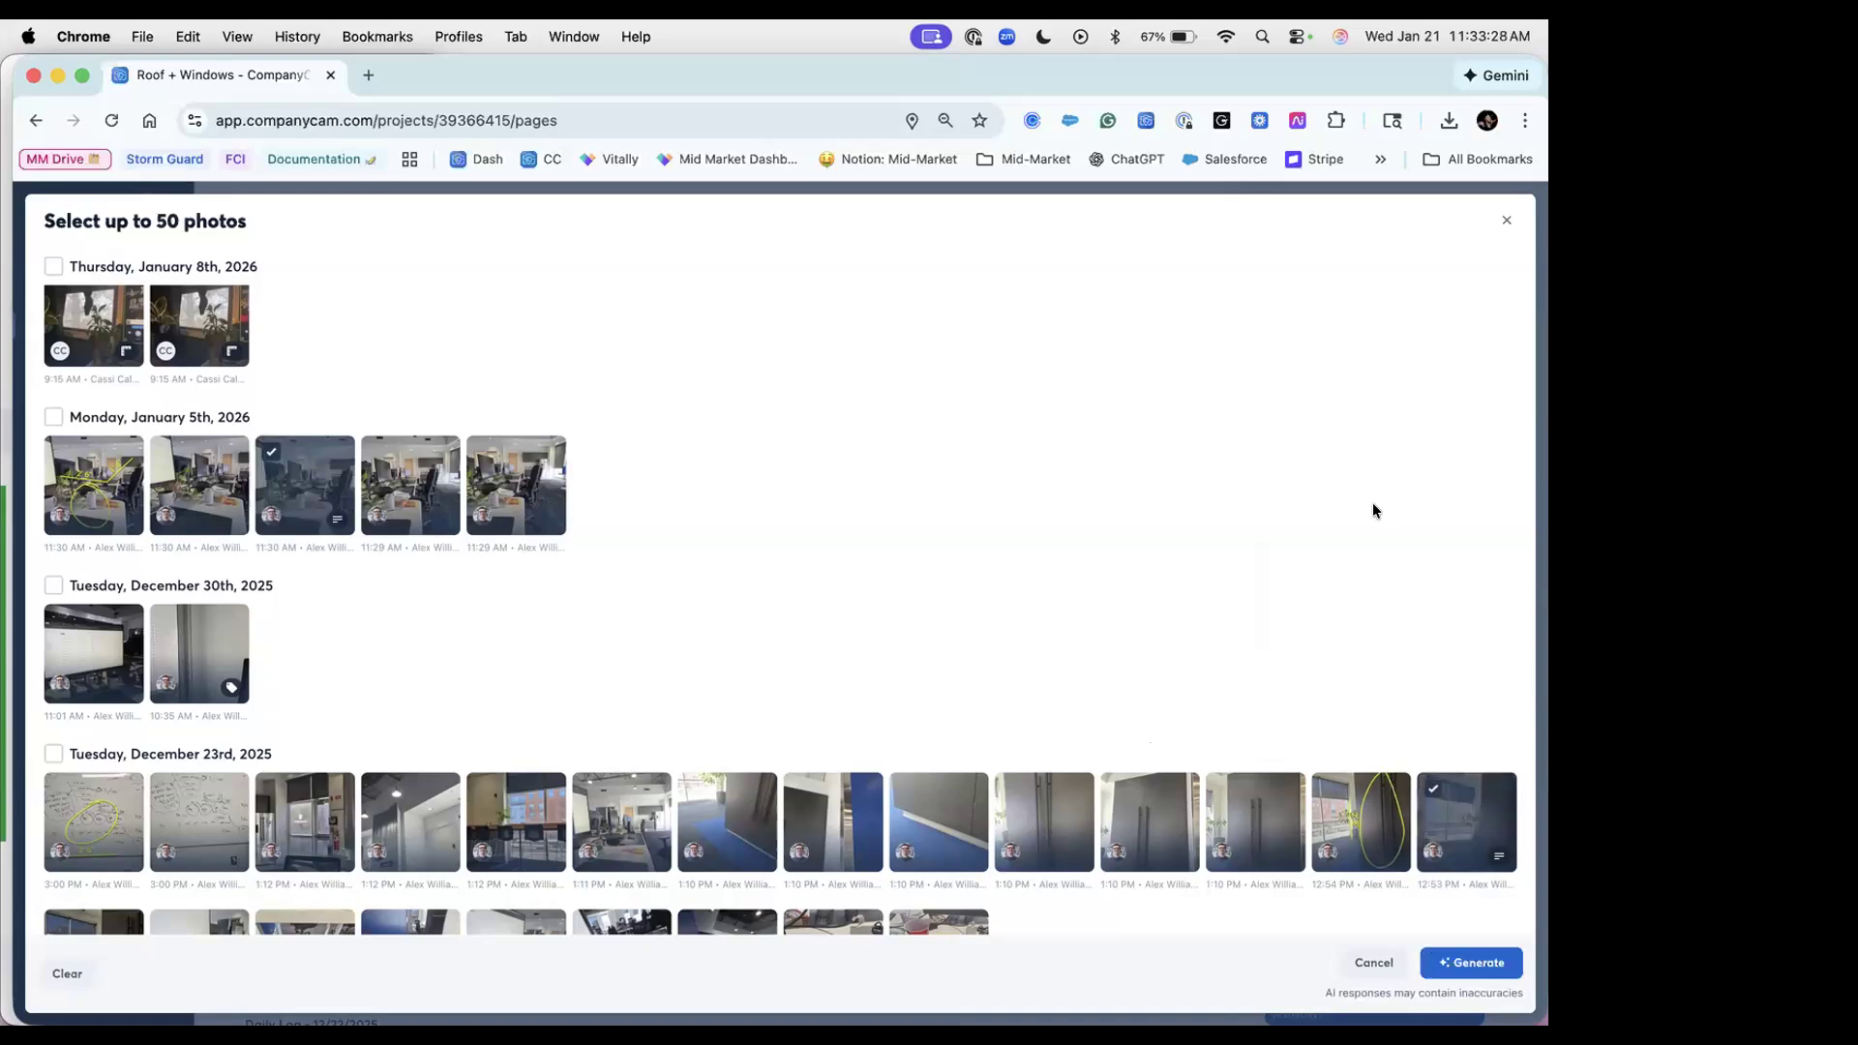
Step: Add another December 23 photo, the 12:52 and 12:51 PM December 22 photos and the 1:14 PM December 17 photo, then generate the log
{"action": "scroll", "coordinate": [1372, 502], "scroll_direction": "down", "scroll_amount": 3}
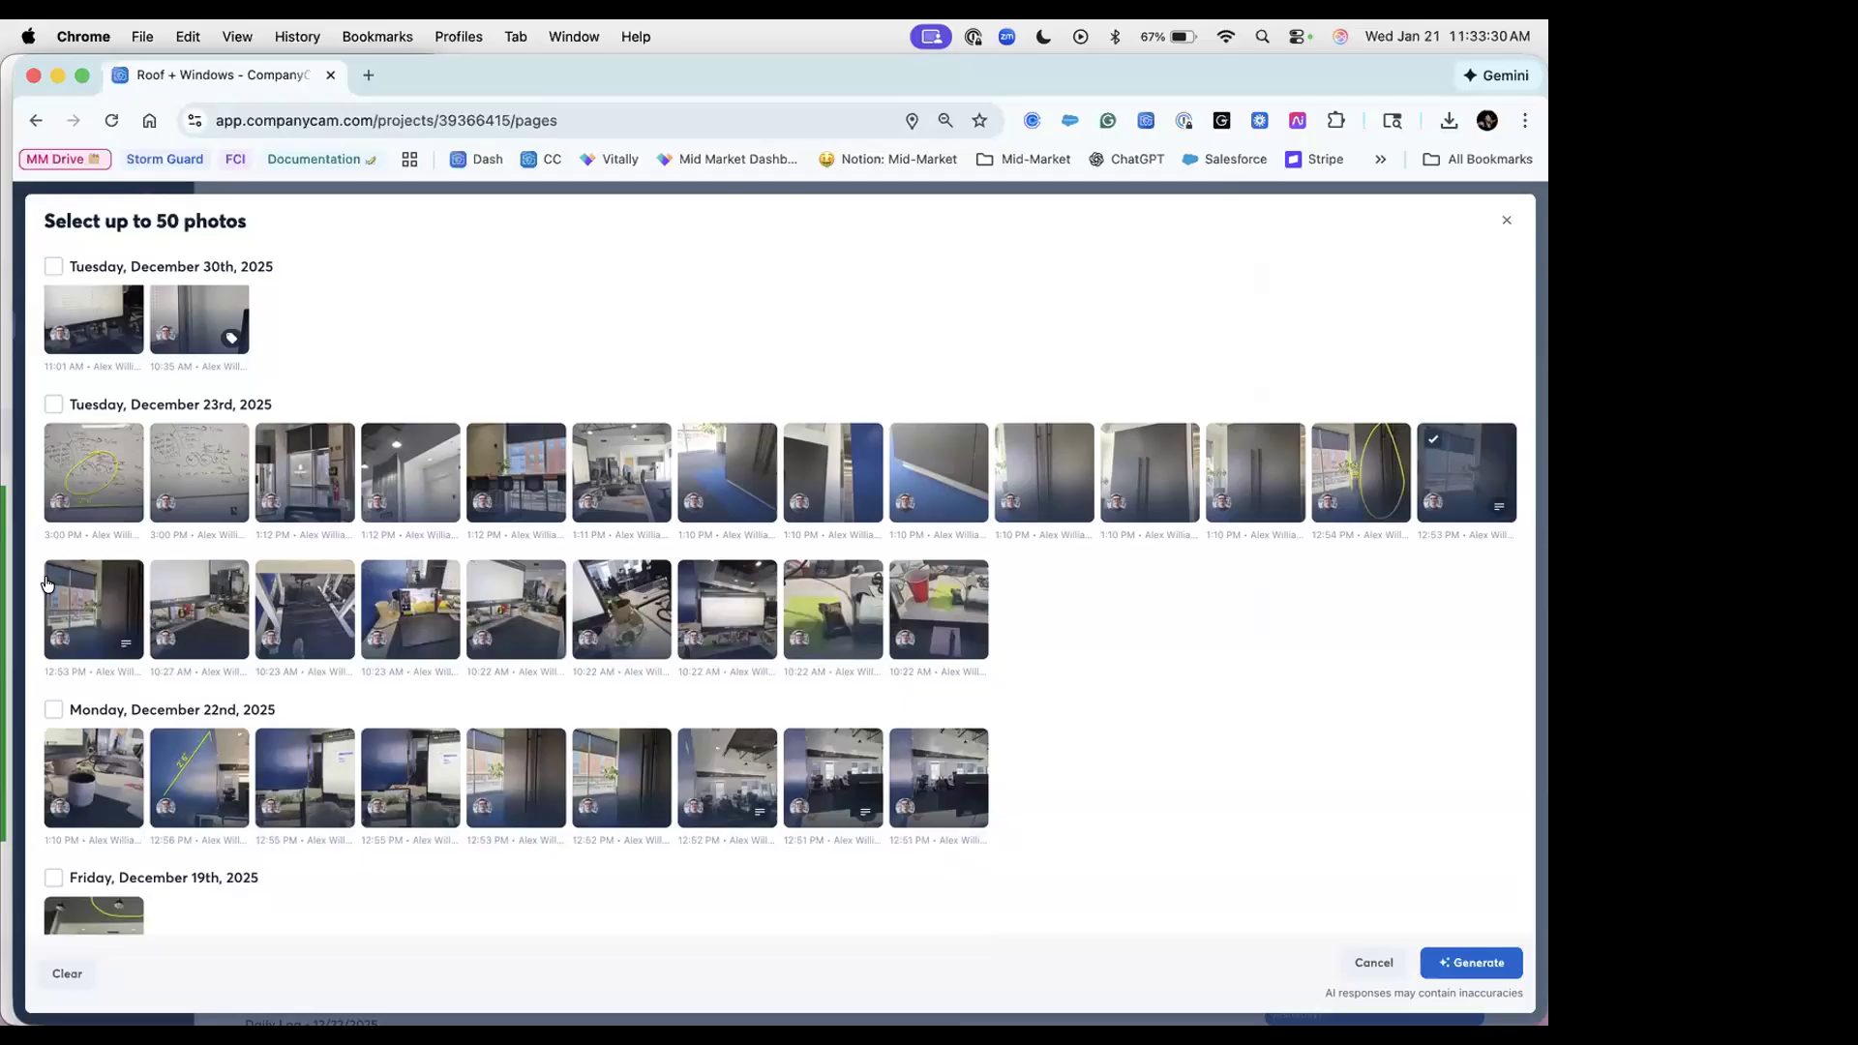
{"action": "left_click", "coordinate": [60, 577]}
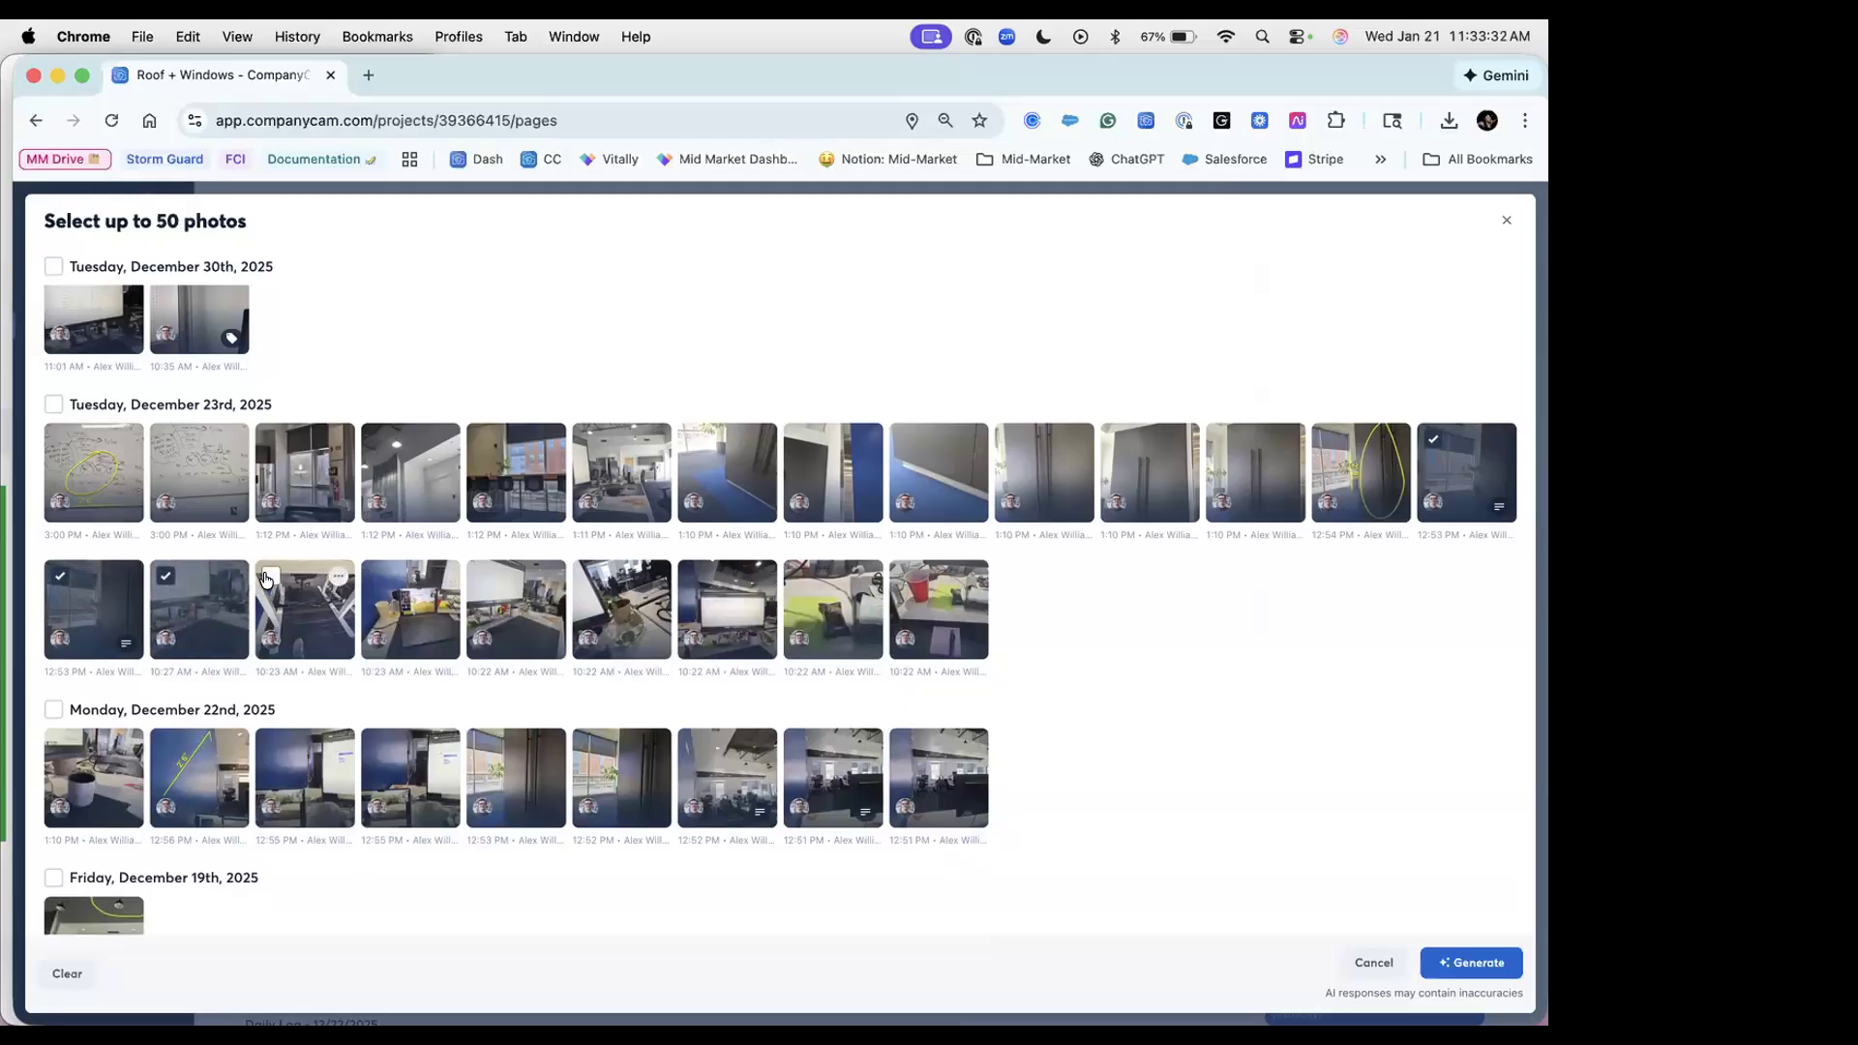
{"action": "scroll", "coordinate": [647, 757], "scroll_direction": "down", "scroll_amount": 3}
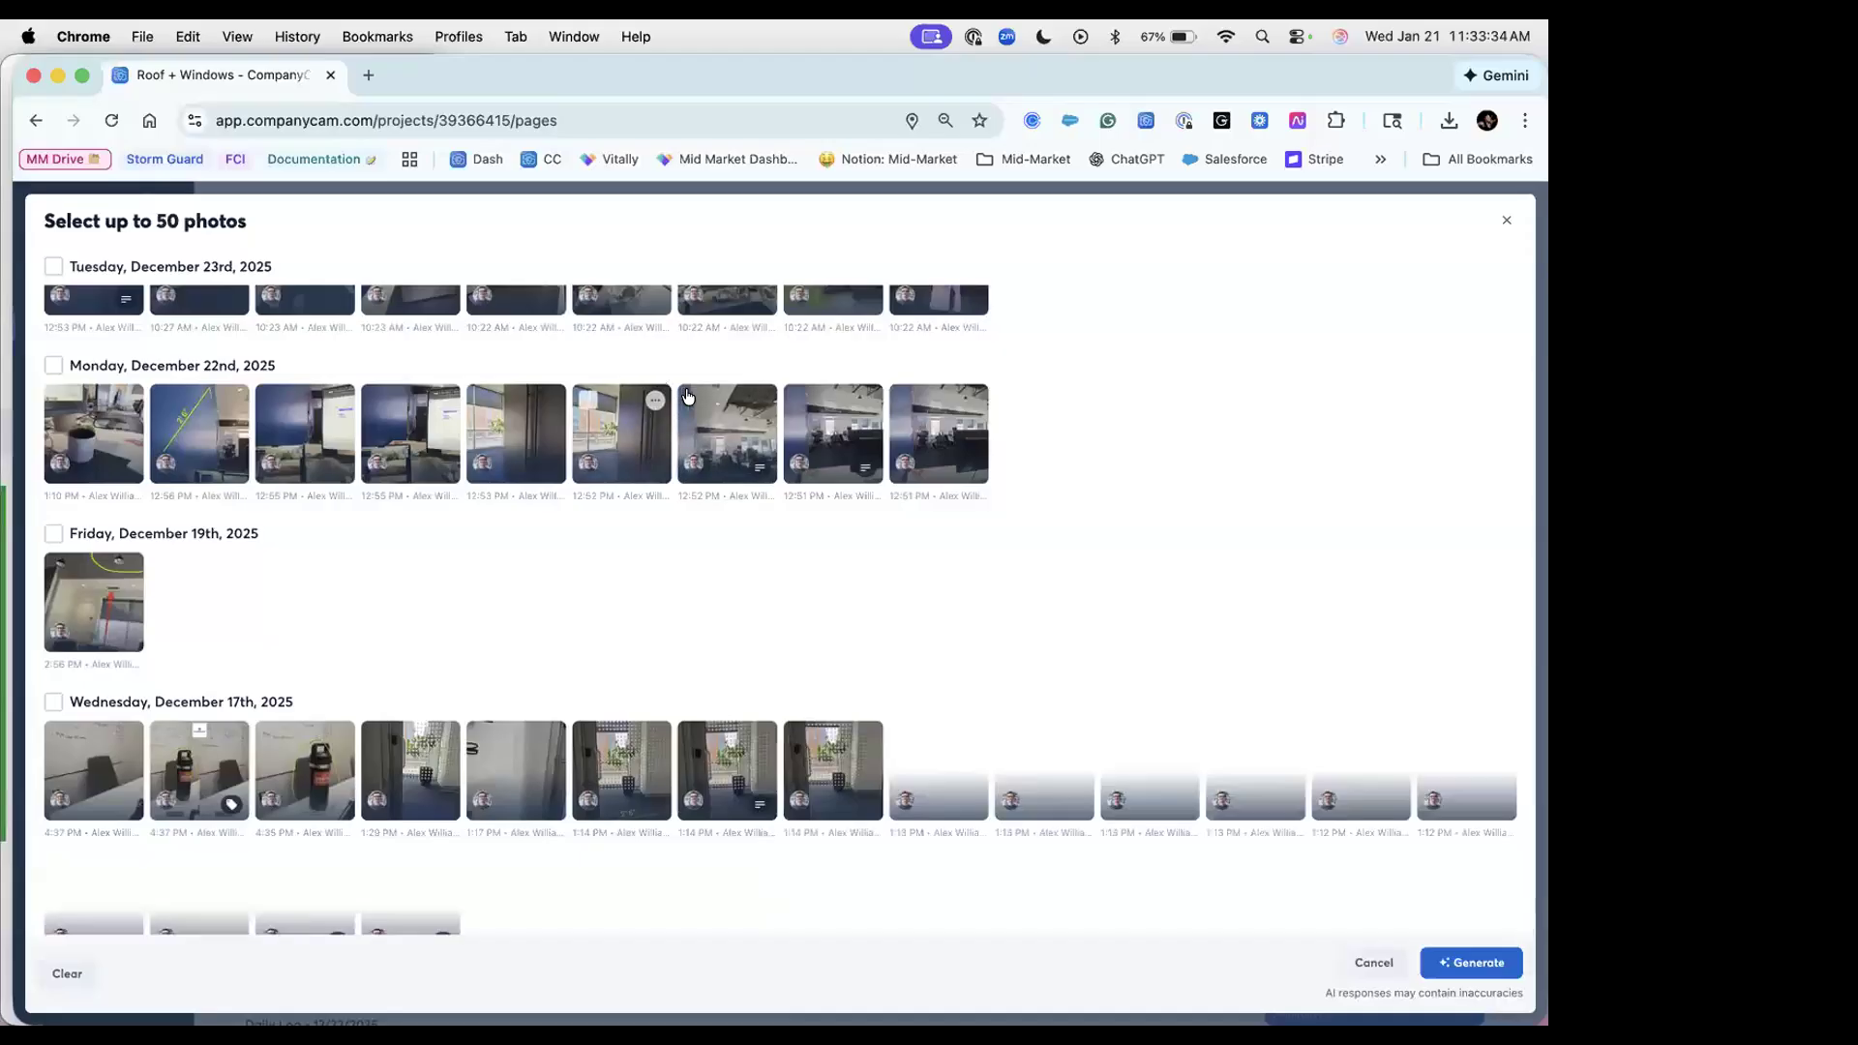
{"action": "left_click", "coordinate": [694, 400]}
{"action": "left_click", "coordinate": [792, 436]}
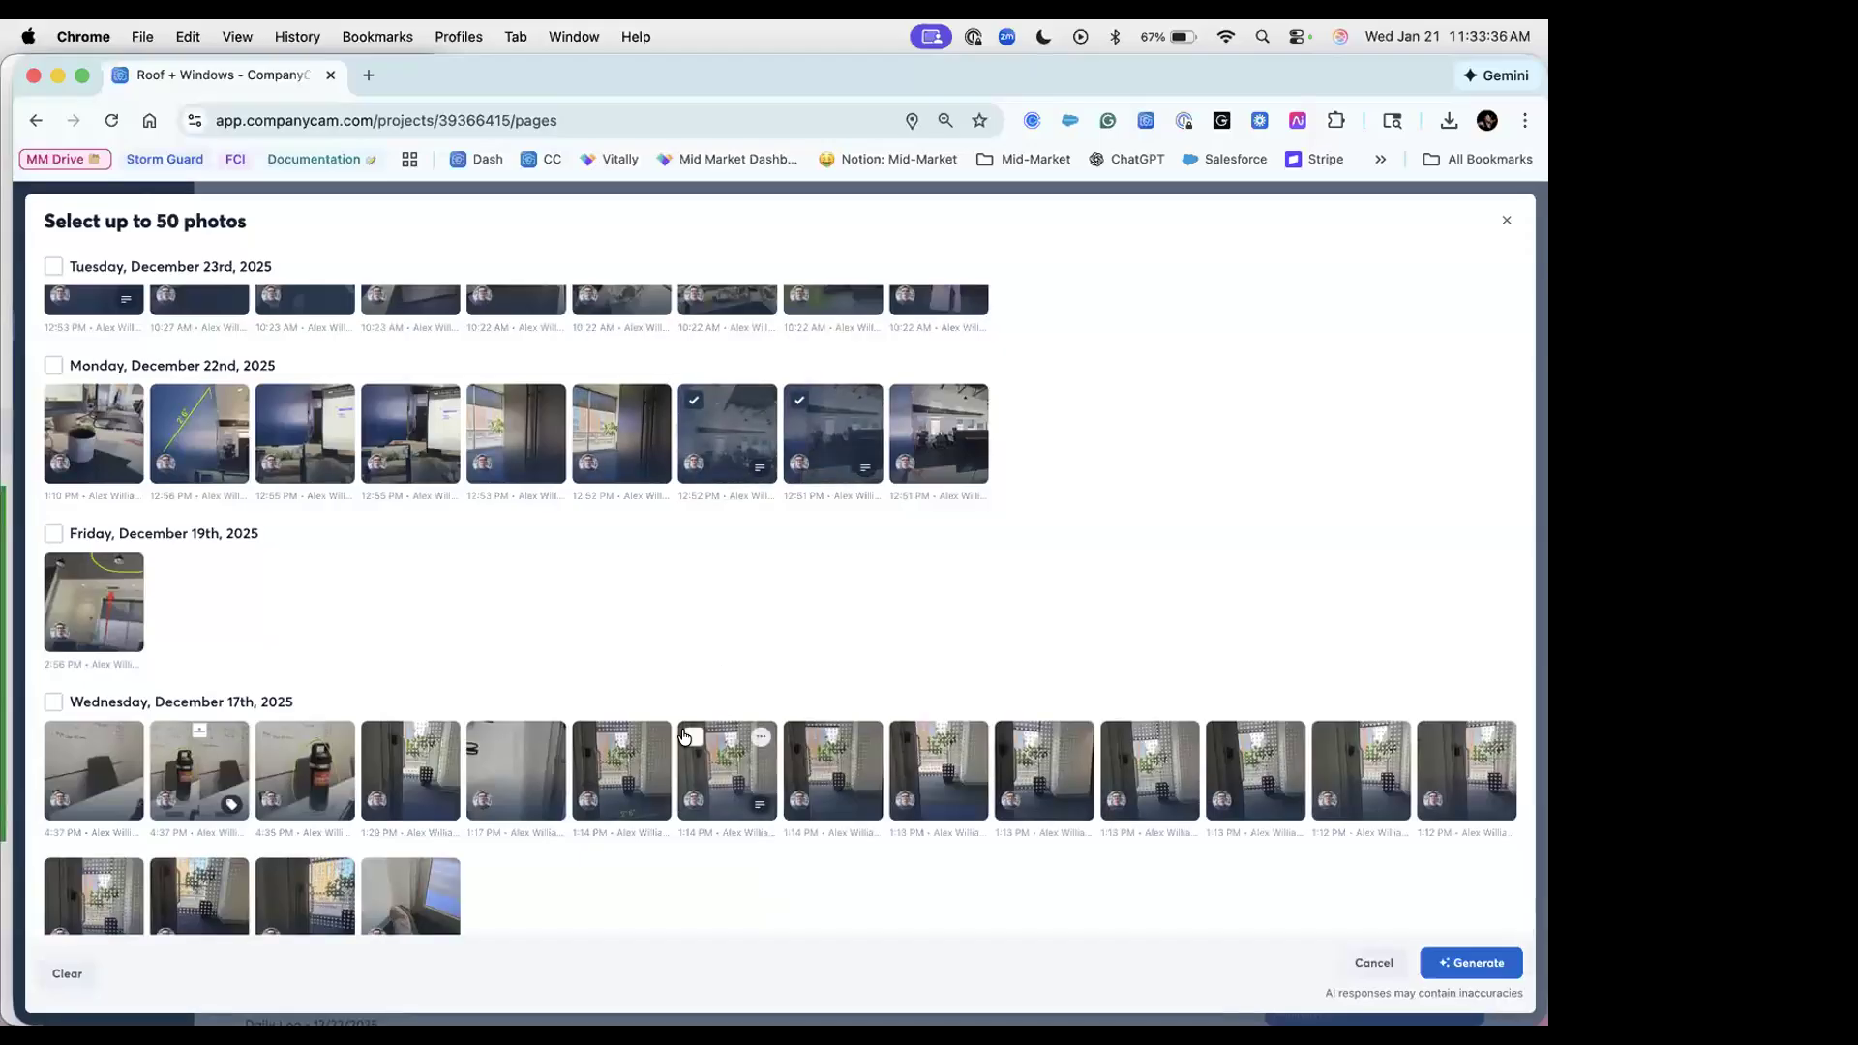
{"action": "left_click", "coordinate": [694, 741]}
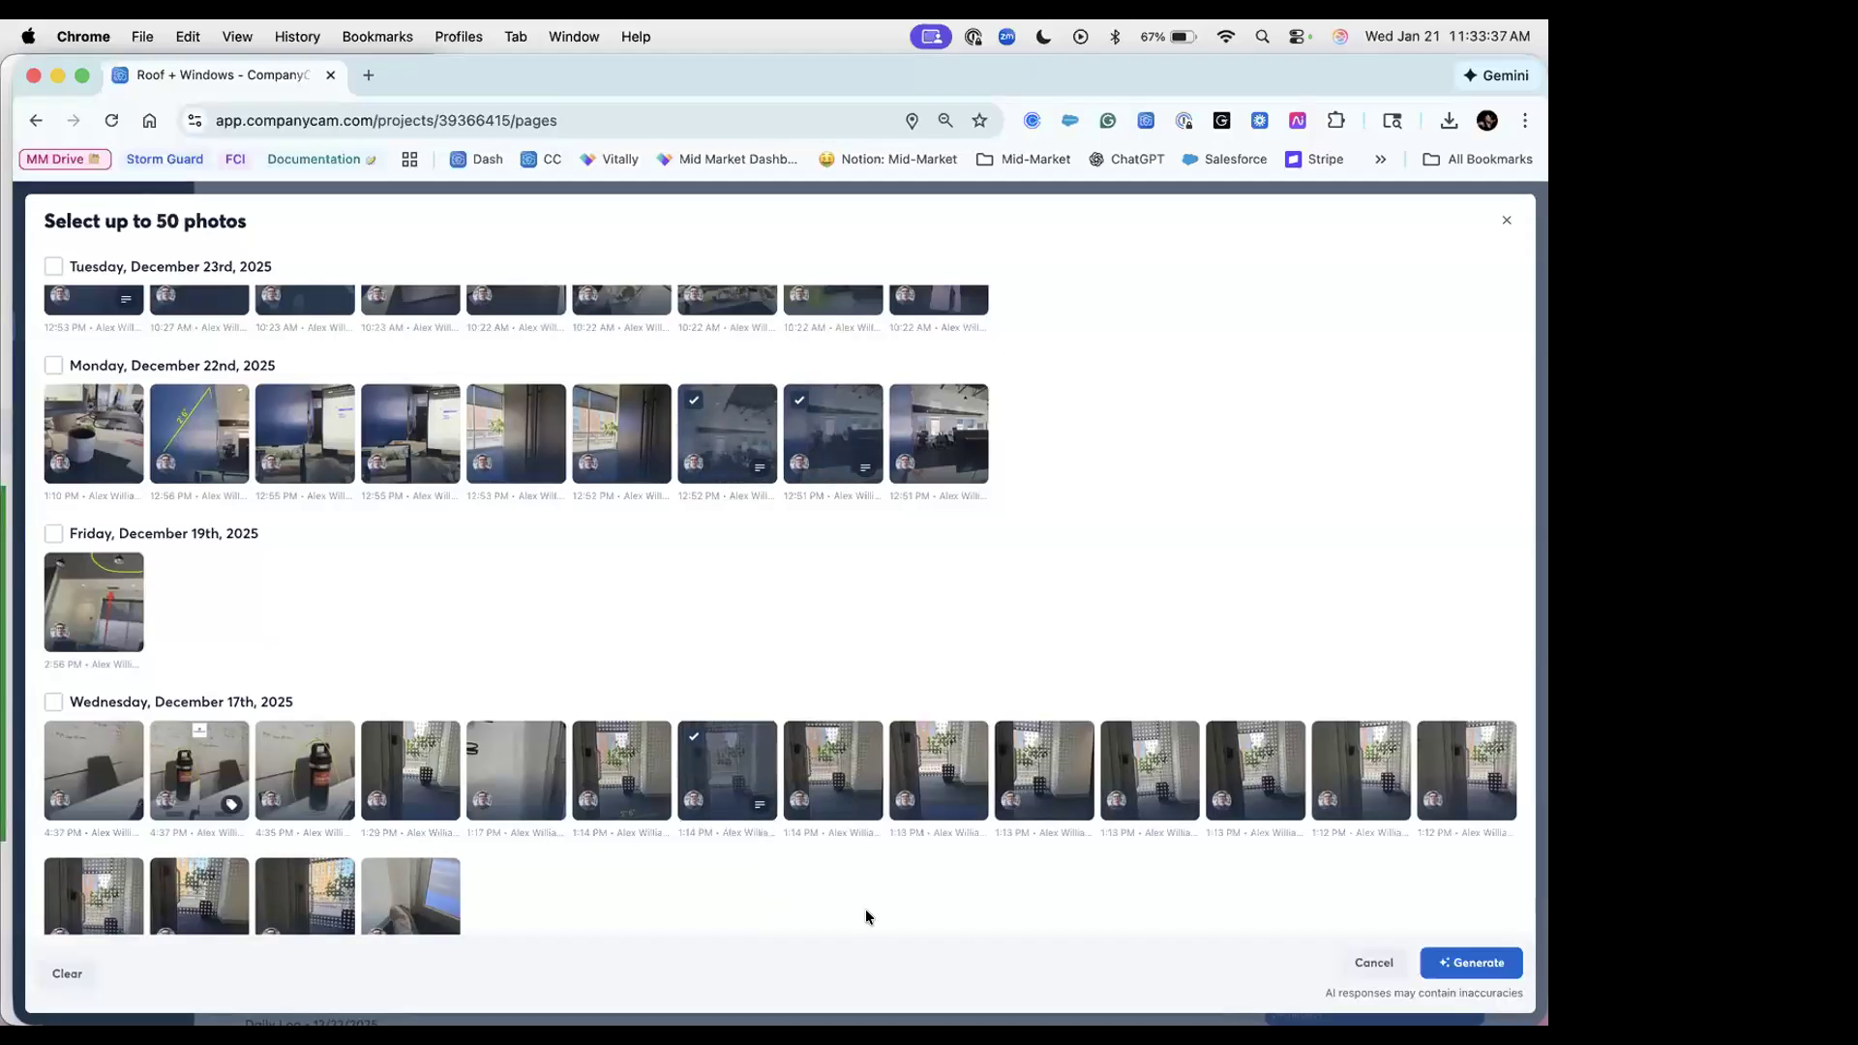
{"action": "left_click", "coordinate": [1485, 963]}
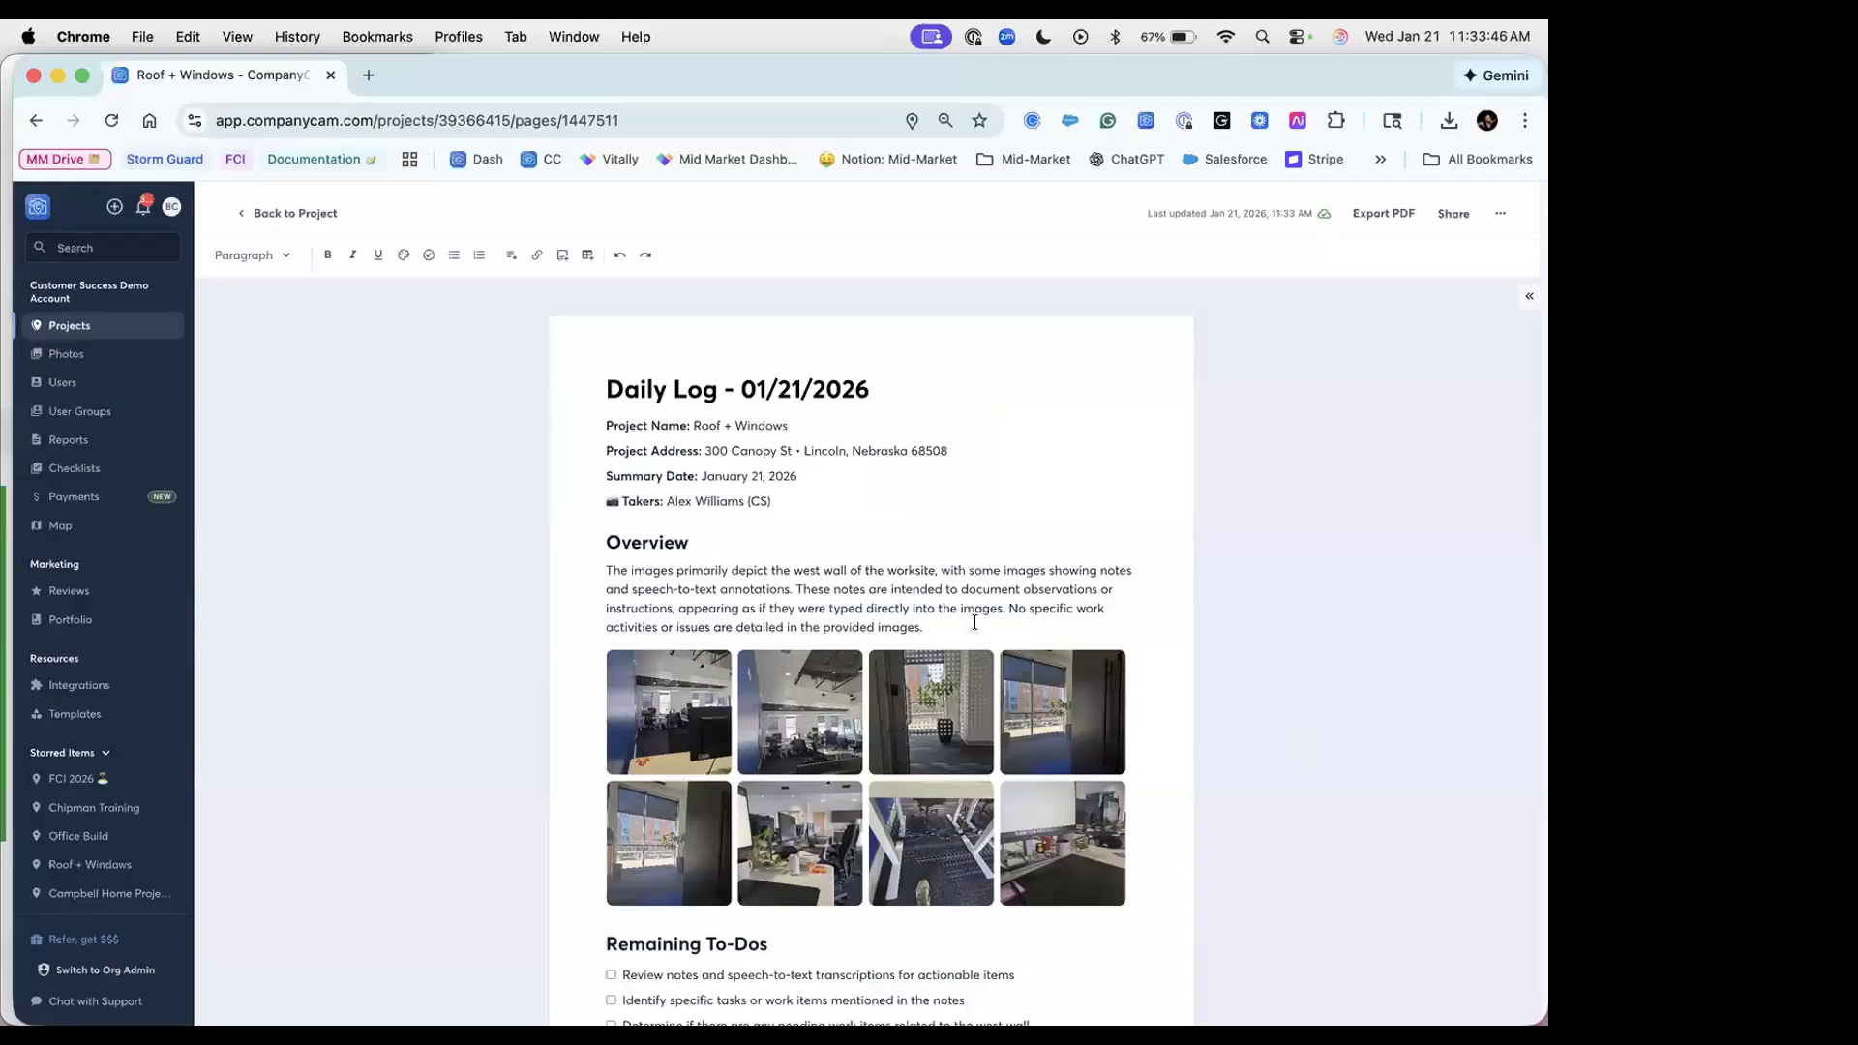
Step: Review the generated 'Daily Log - 01/21/2026' page and its actions menu, then go back to Roof + Windows
{"action": "scroll", "coordinate": [958, 642], "scroll_direction": "down", "scroll_amount": 3}
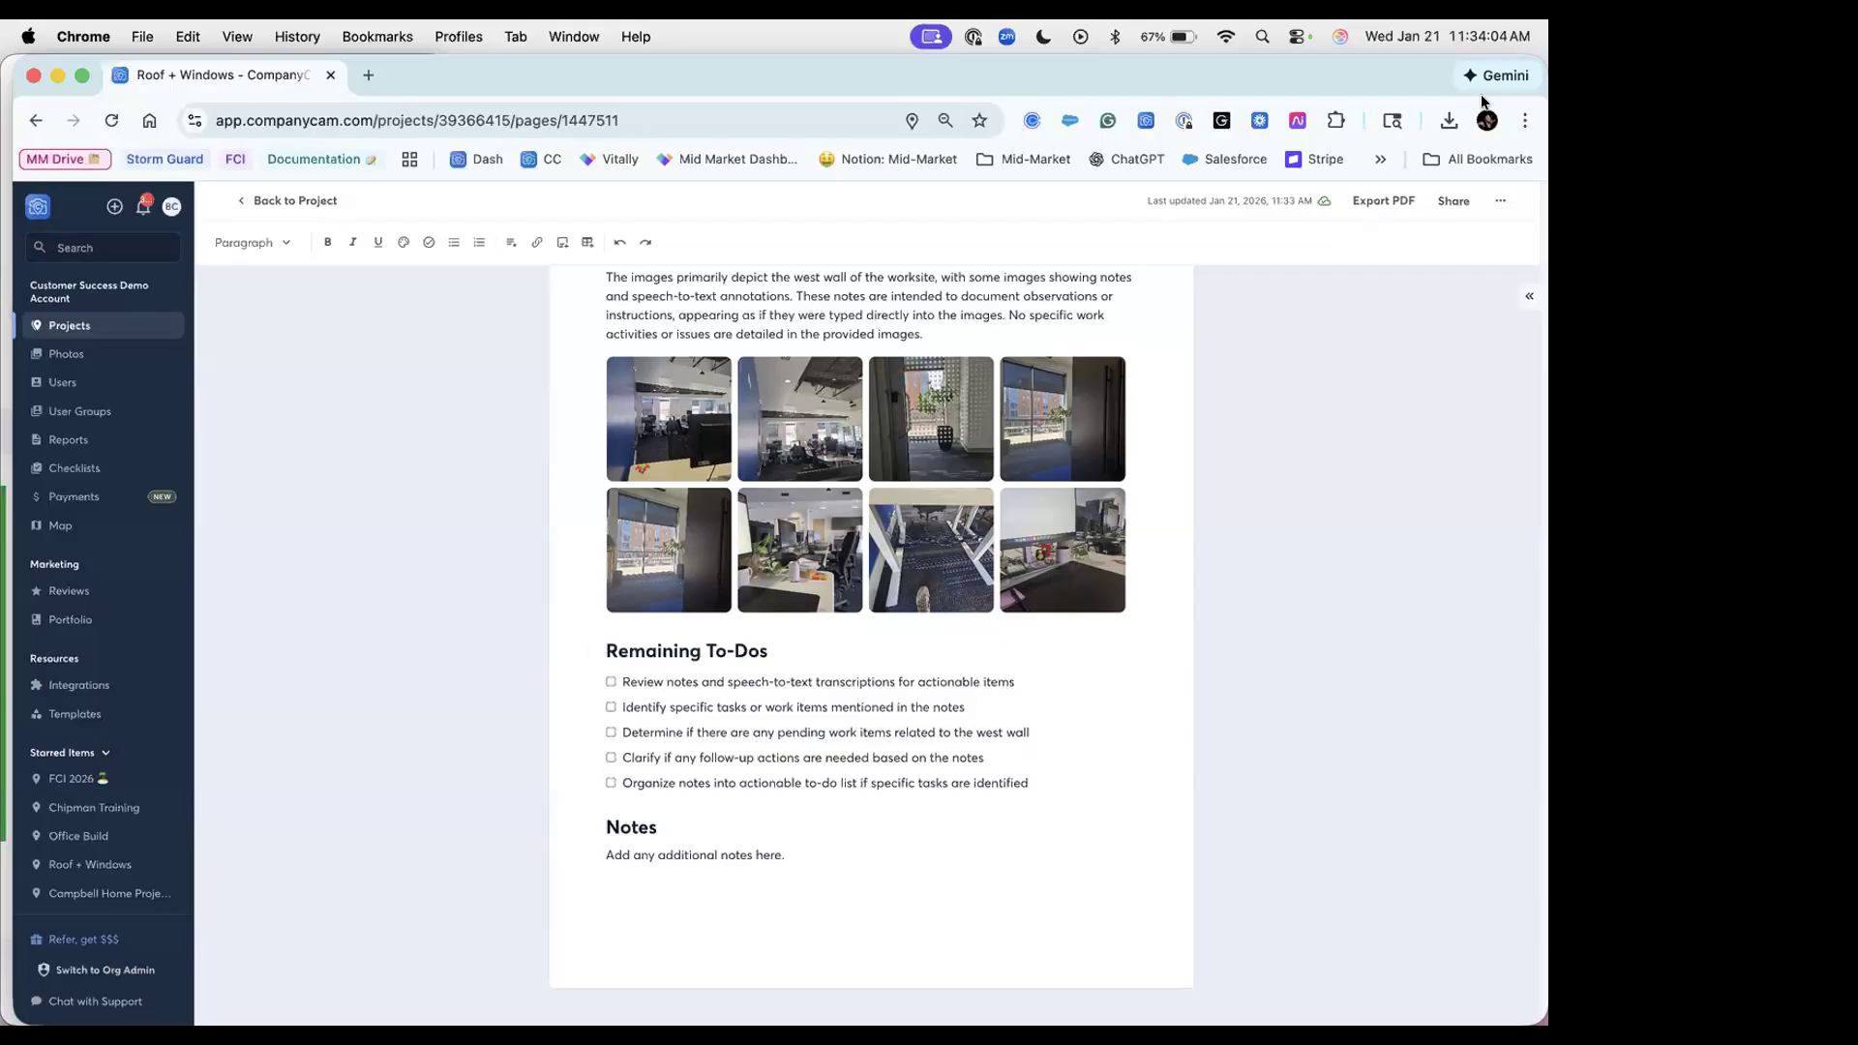
{"action": "left_click", "coordinate": [1495, 202]}
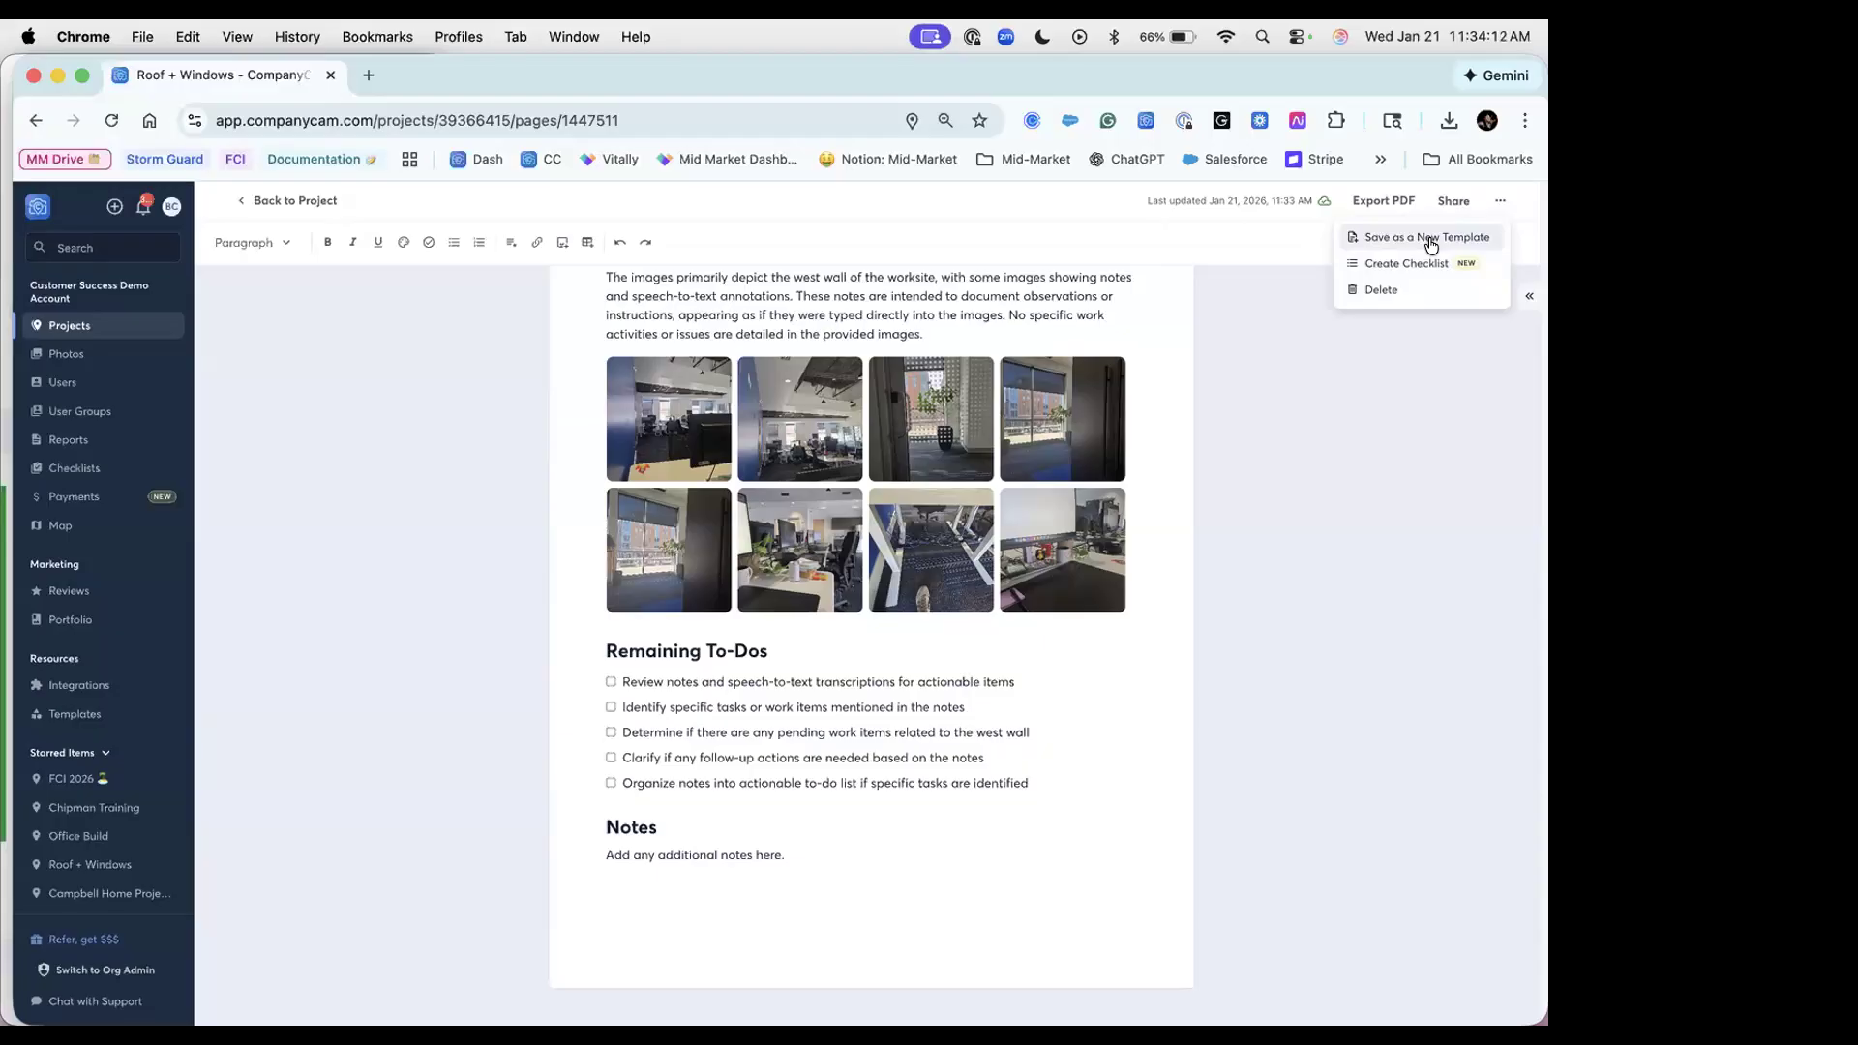
{"action": "left_click", "coordinate": [1428, 502]}
{"action": "left_click", "coordinate": [284, 201]}
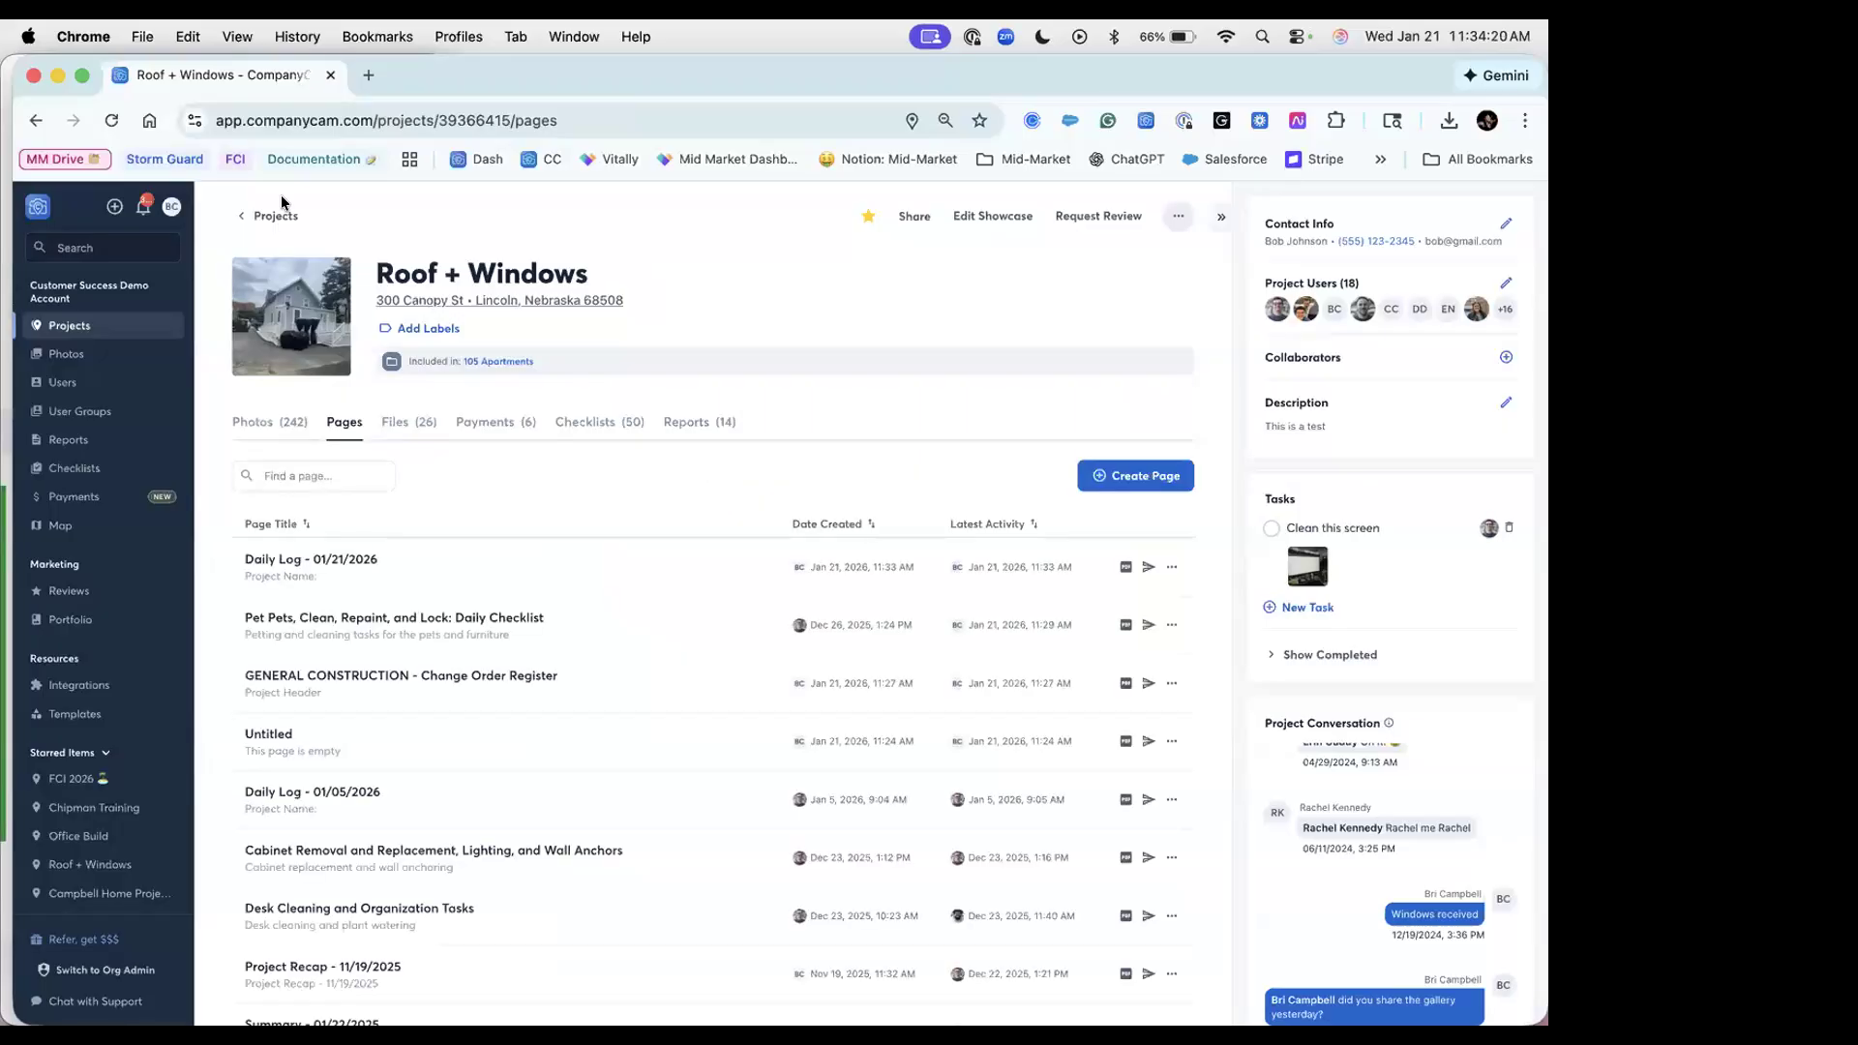
Step: Show the Roof + Windows photos and bring up the project's Share options
{"action": "left_click", "coordinate": [256, 426]}
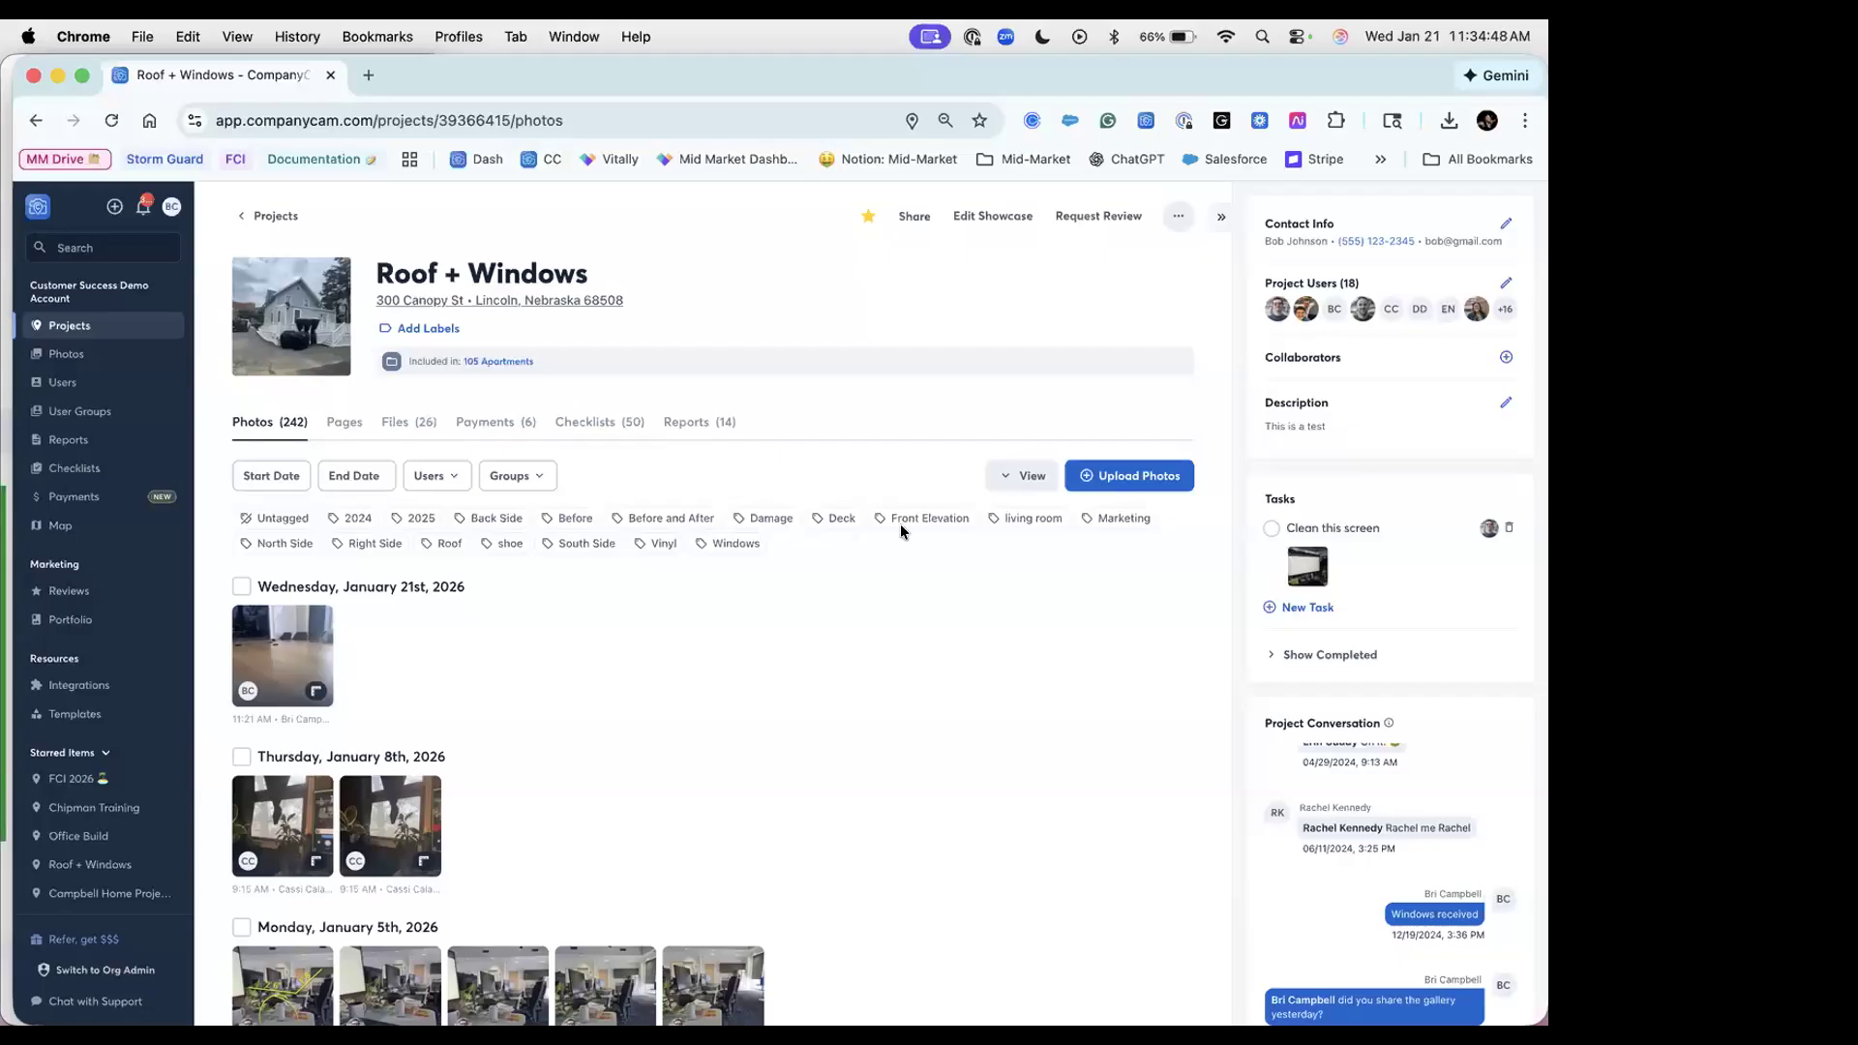
{"action": "left_click", "coordinate": [910, 220]}
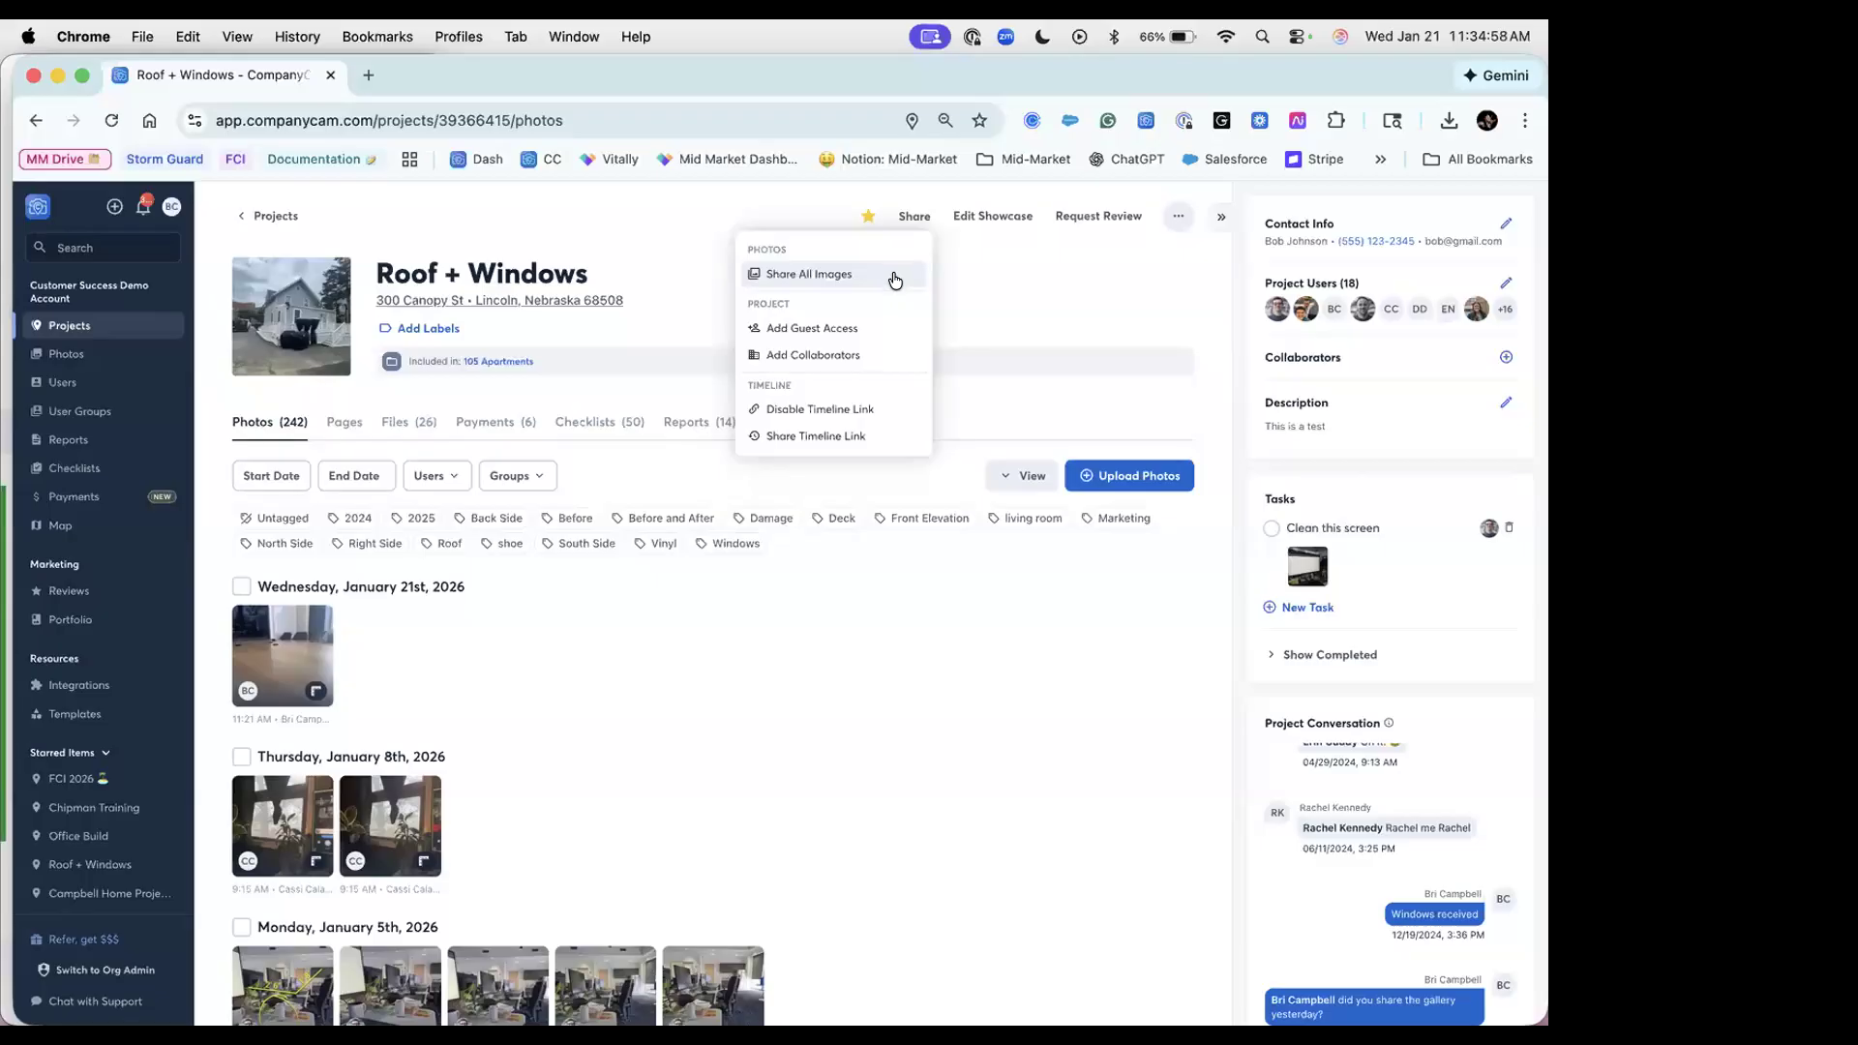
Step: Create a Share All Images gallery link including who/when/where details and descriptions, and view it
{"action": "left_click", "coordinate": [895, 279]}
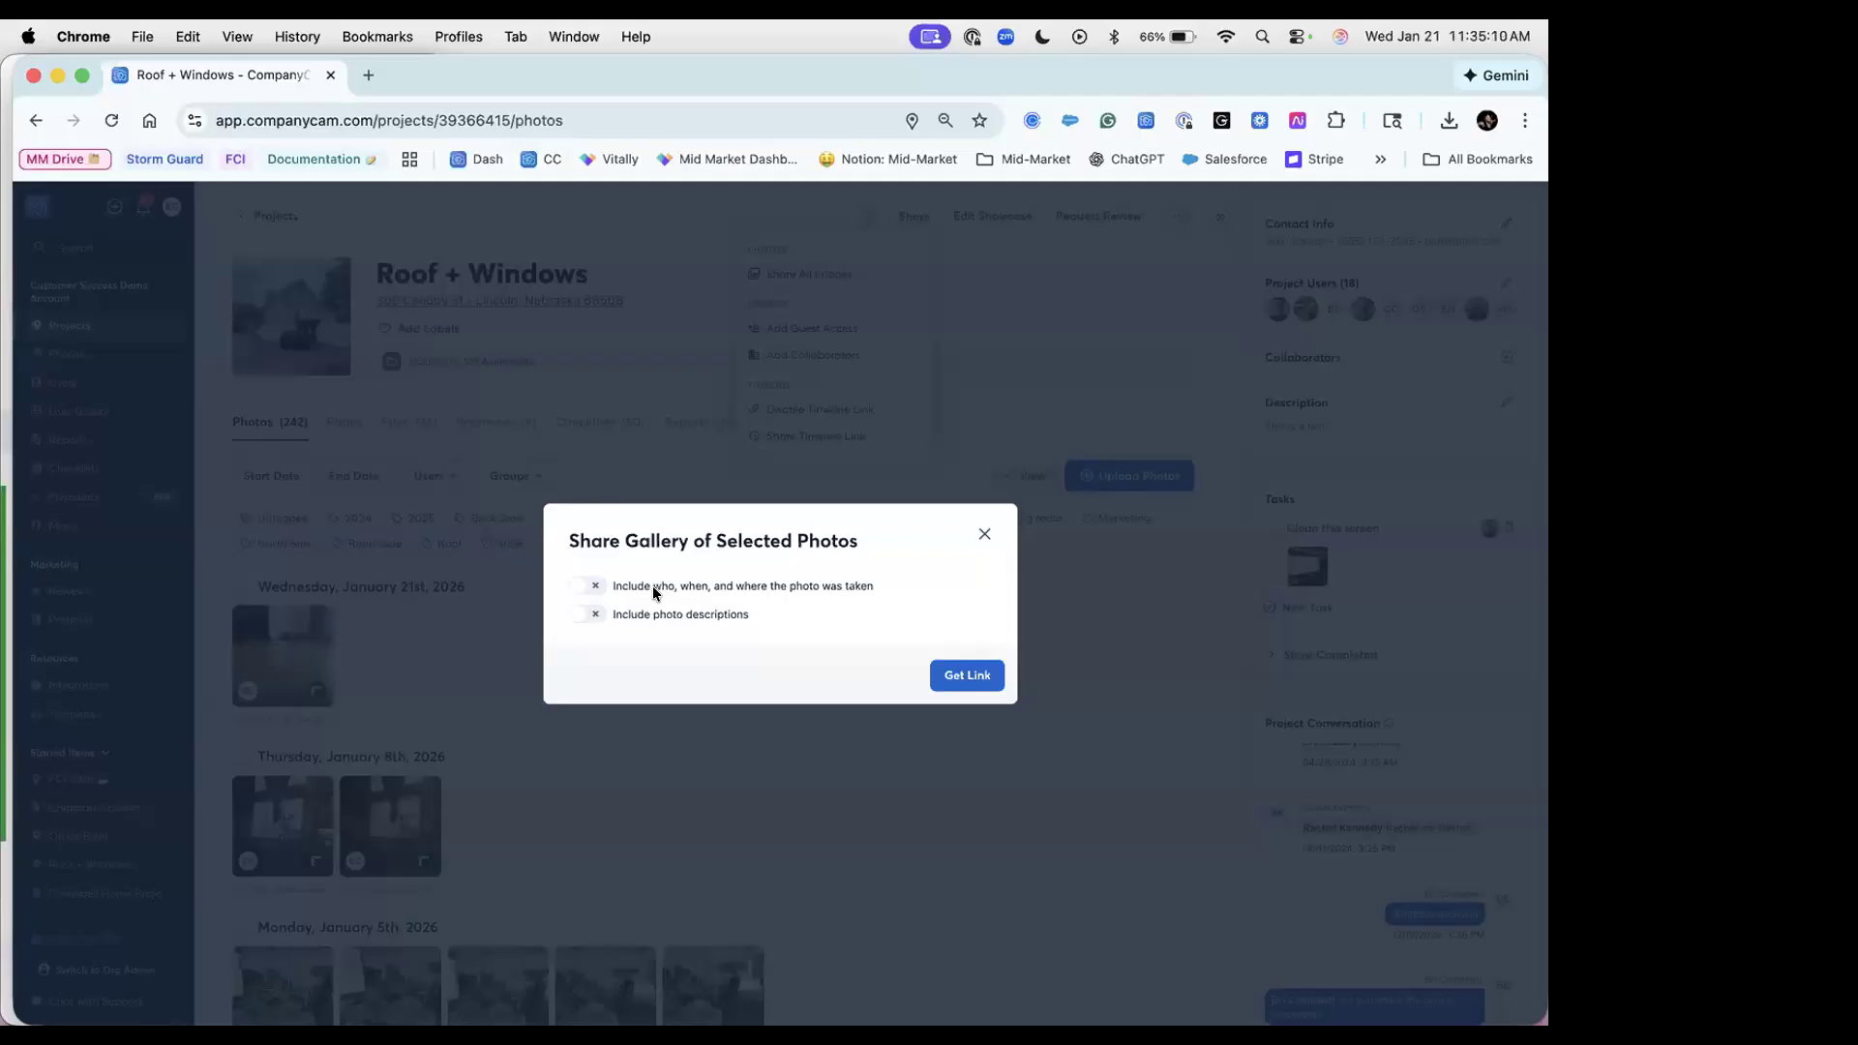
{"action": "left_click", "coordinate": [583, 587]}
{"action": "left_click", "coordinate": [591, 615]}
{"action": "left_click", "coordinate": [966, 674]}
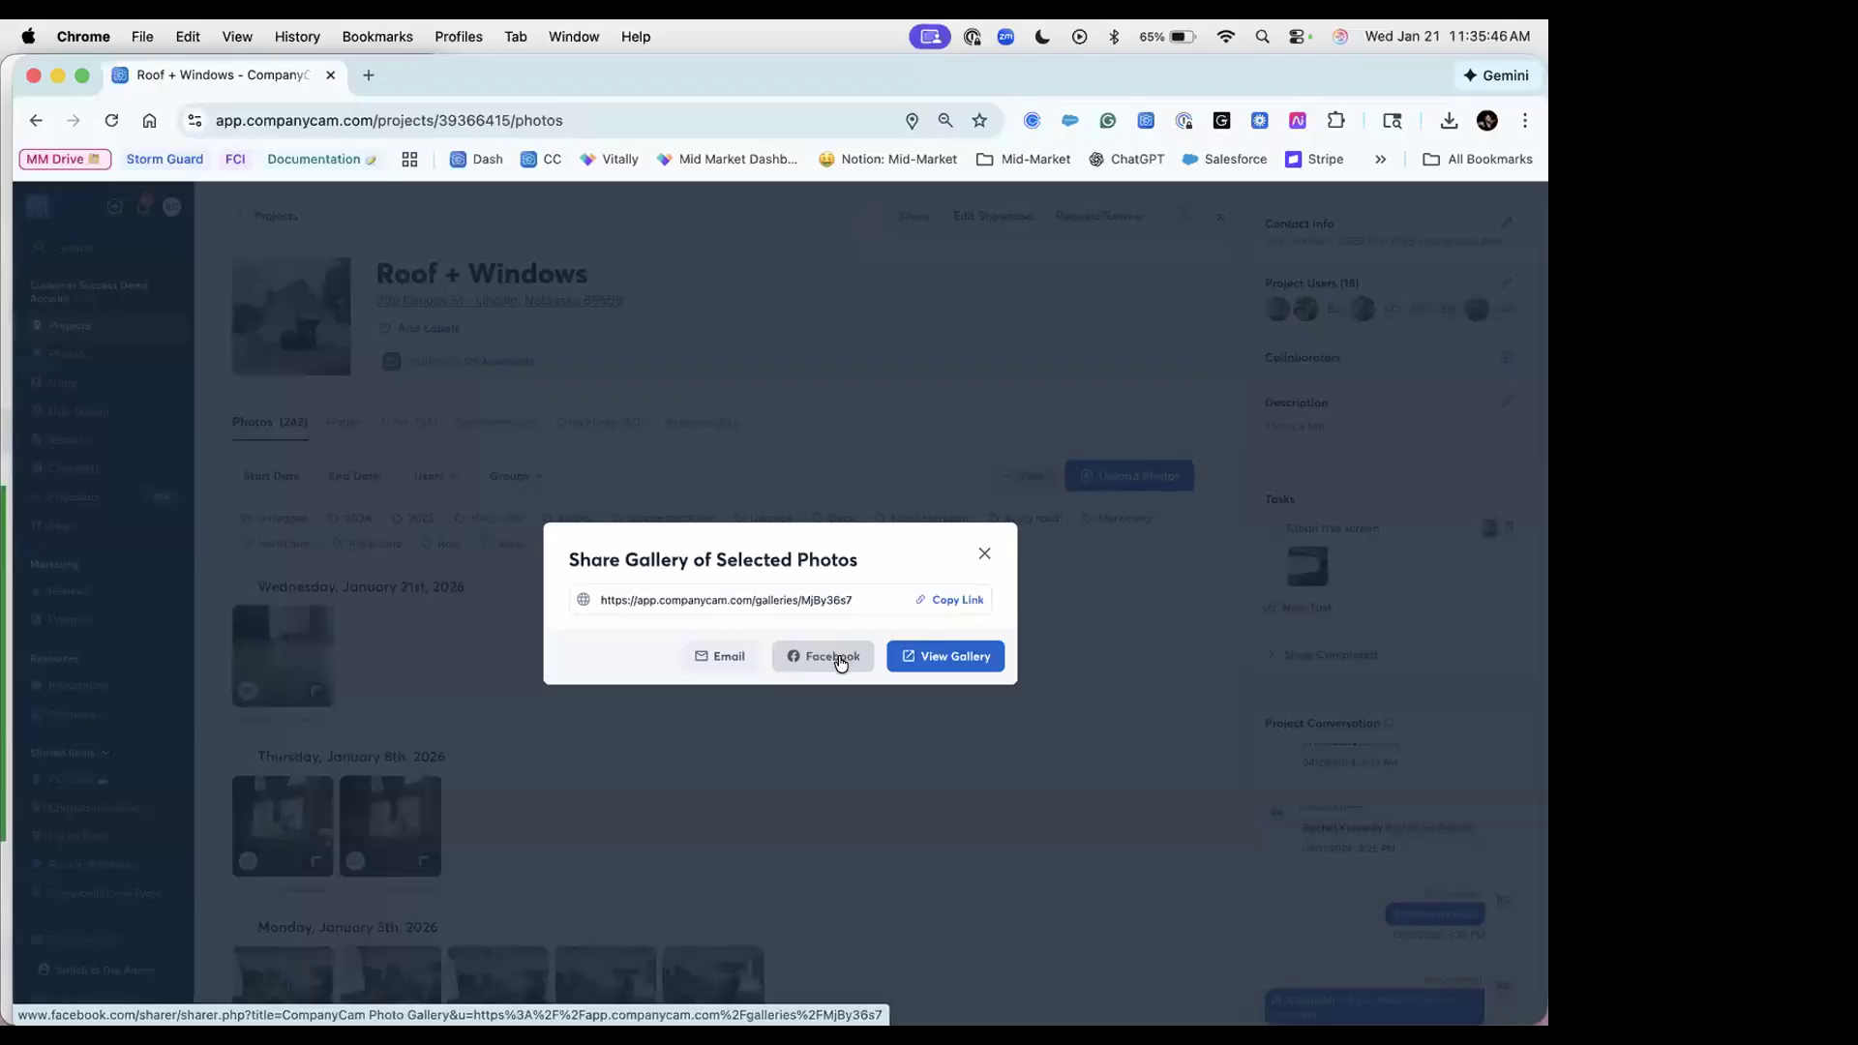
{"action": "left_click", "coordinate": [947, 657]}
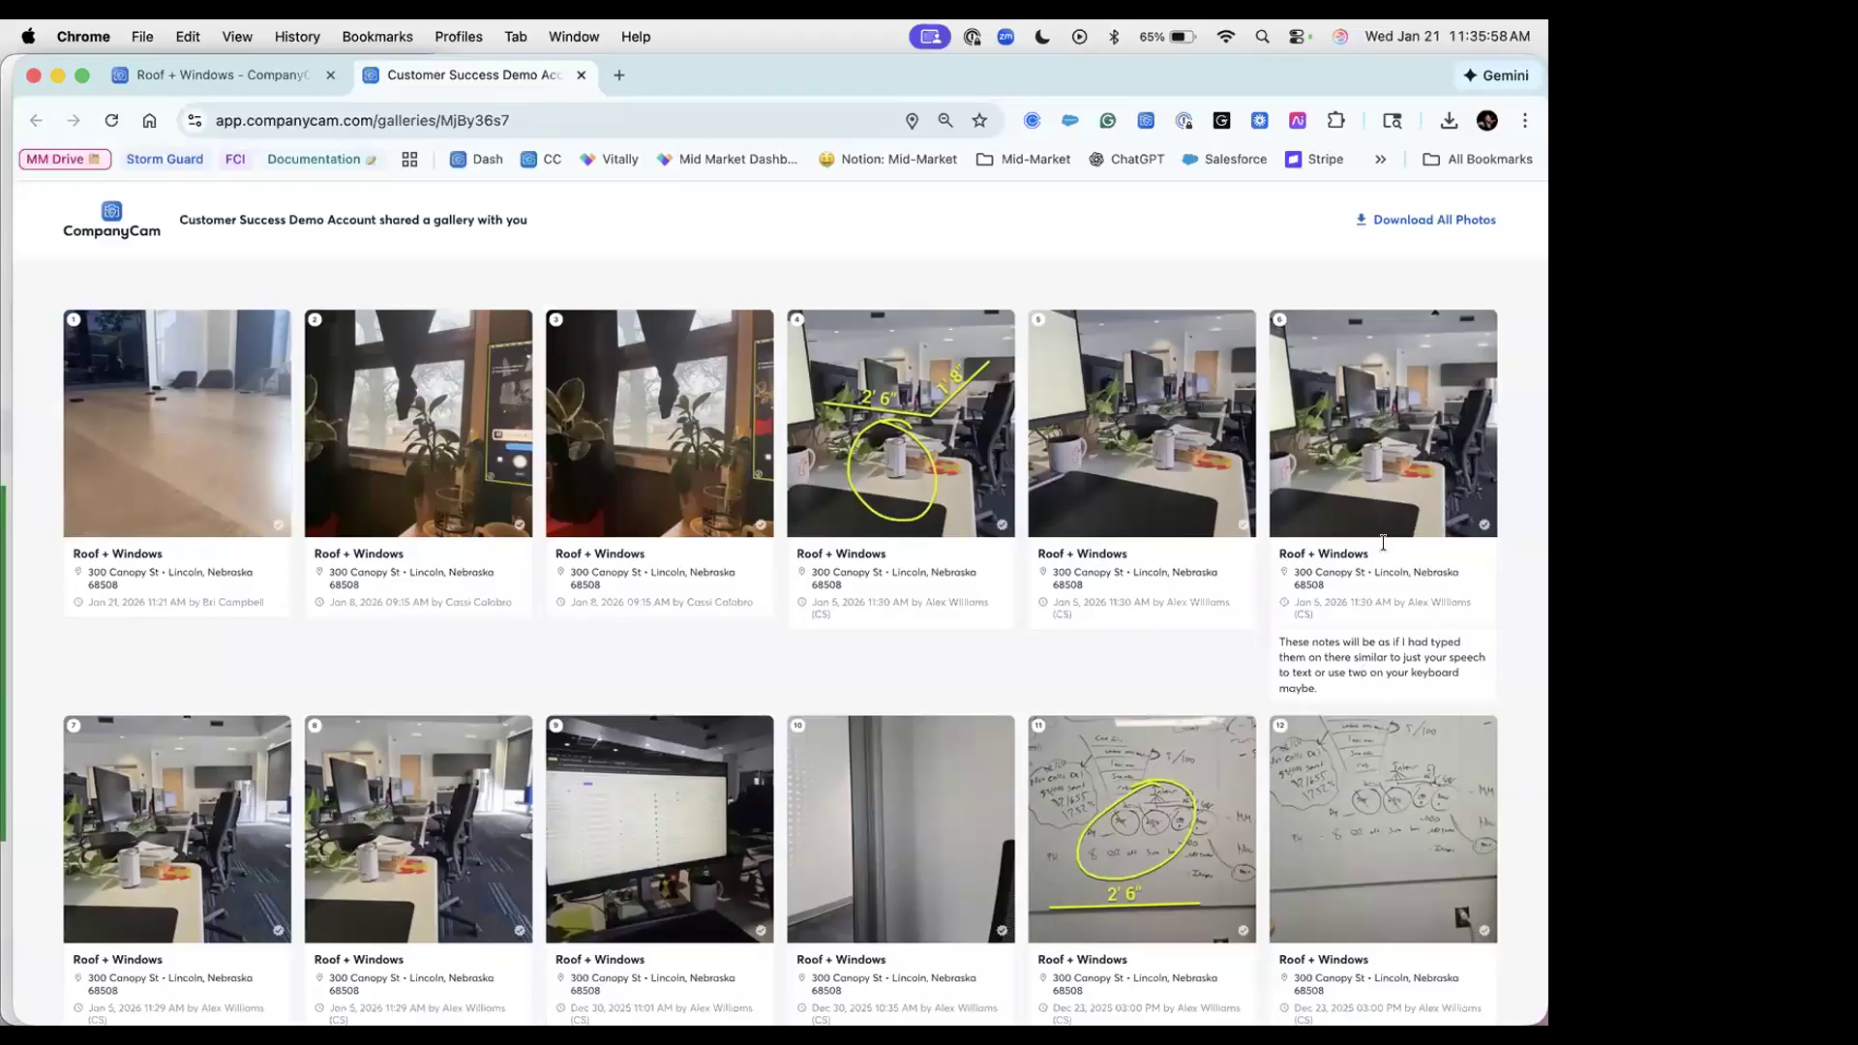
Step: Scroll through the shared gallery, then return to the Roof + Windows photos tab
{"action": "scroll", "coordinate": [1364, 643], "scroll_direction": "down", "scroll_amount": 3}
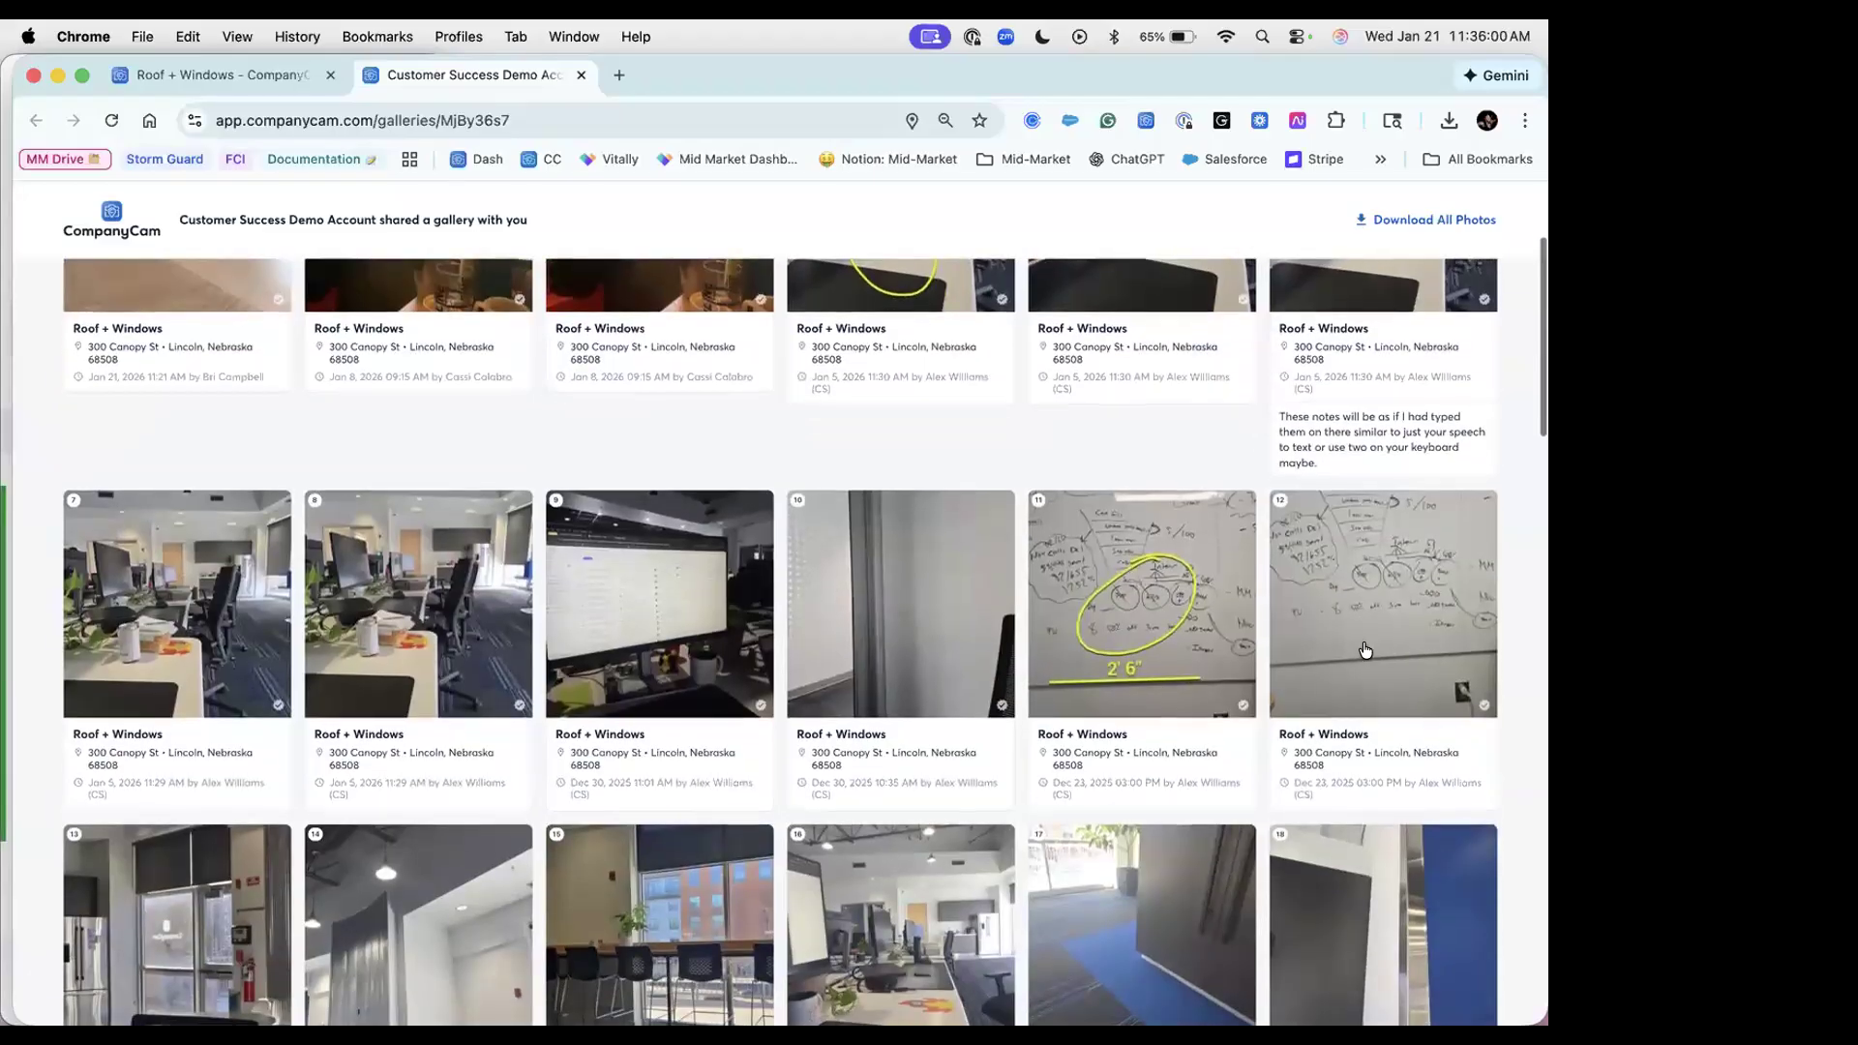
{"action": "scroll", "coordinate": [1365, 643], "scroll_direction": "up", "scroll_amount": 3}
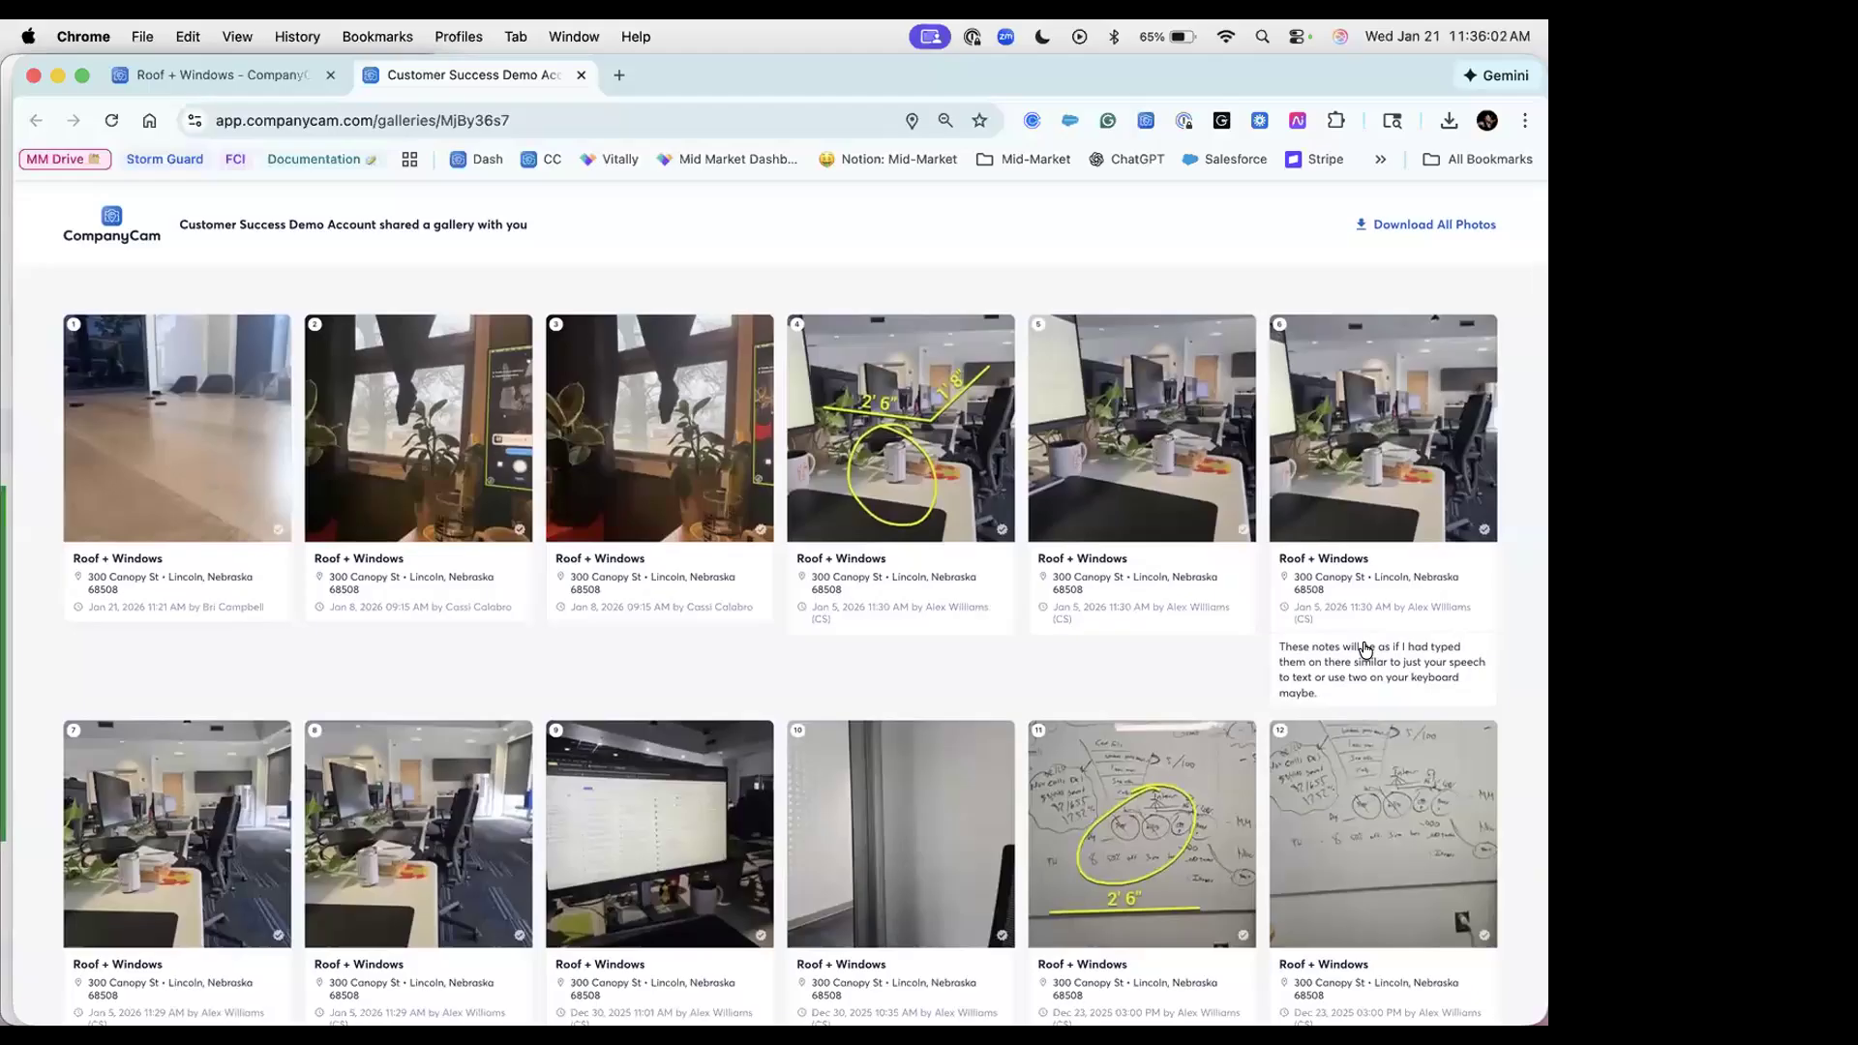
{"action": "scroll", "coordinate": [1365, 648], "scroll_direction": "down", "scroll_amount": 1}
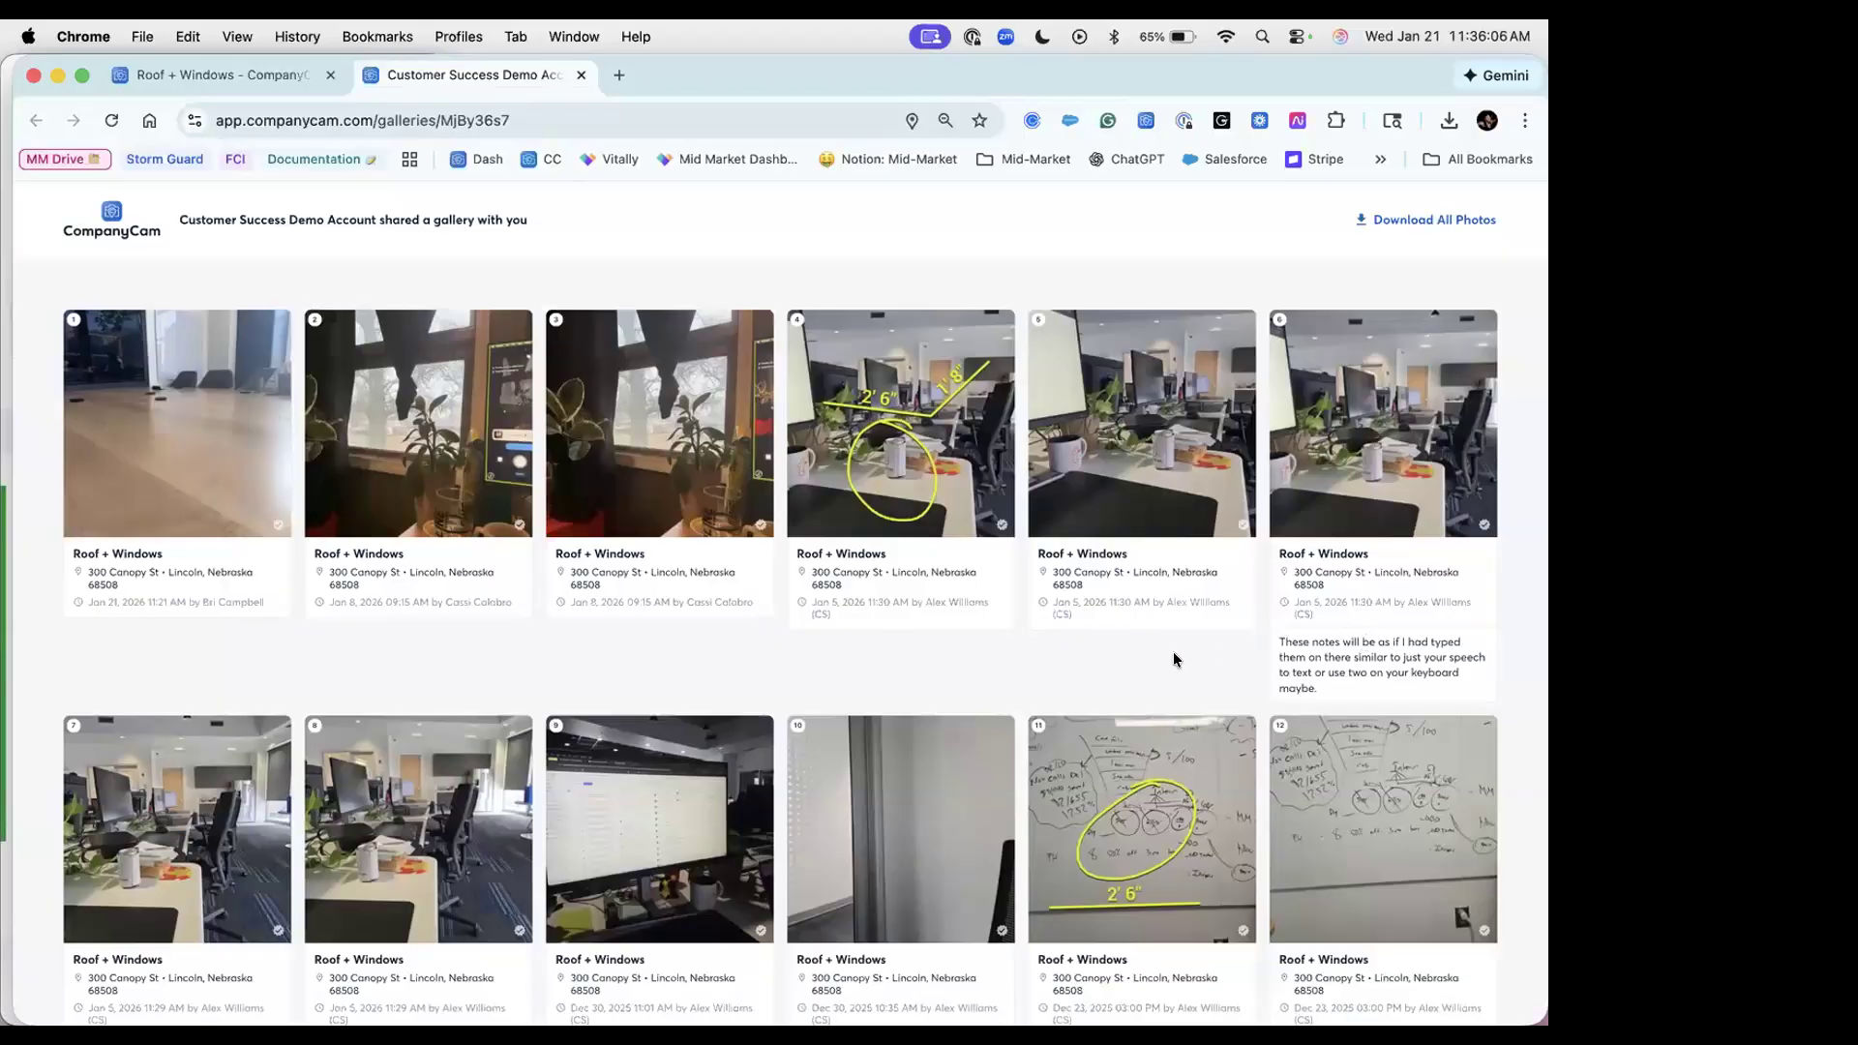
{"action": "left_click", "coordinate": [237, 74]}
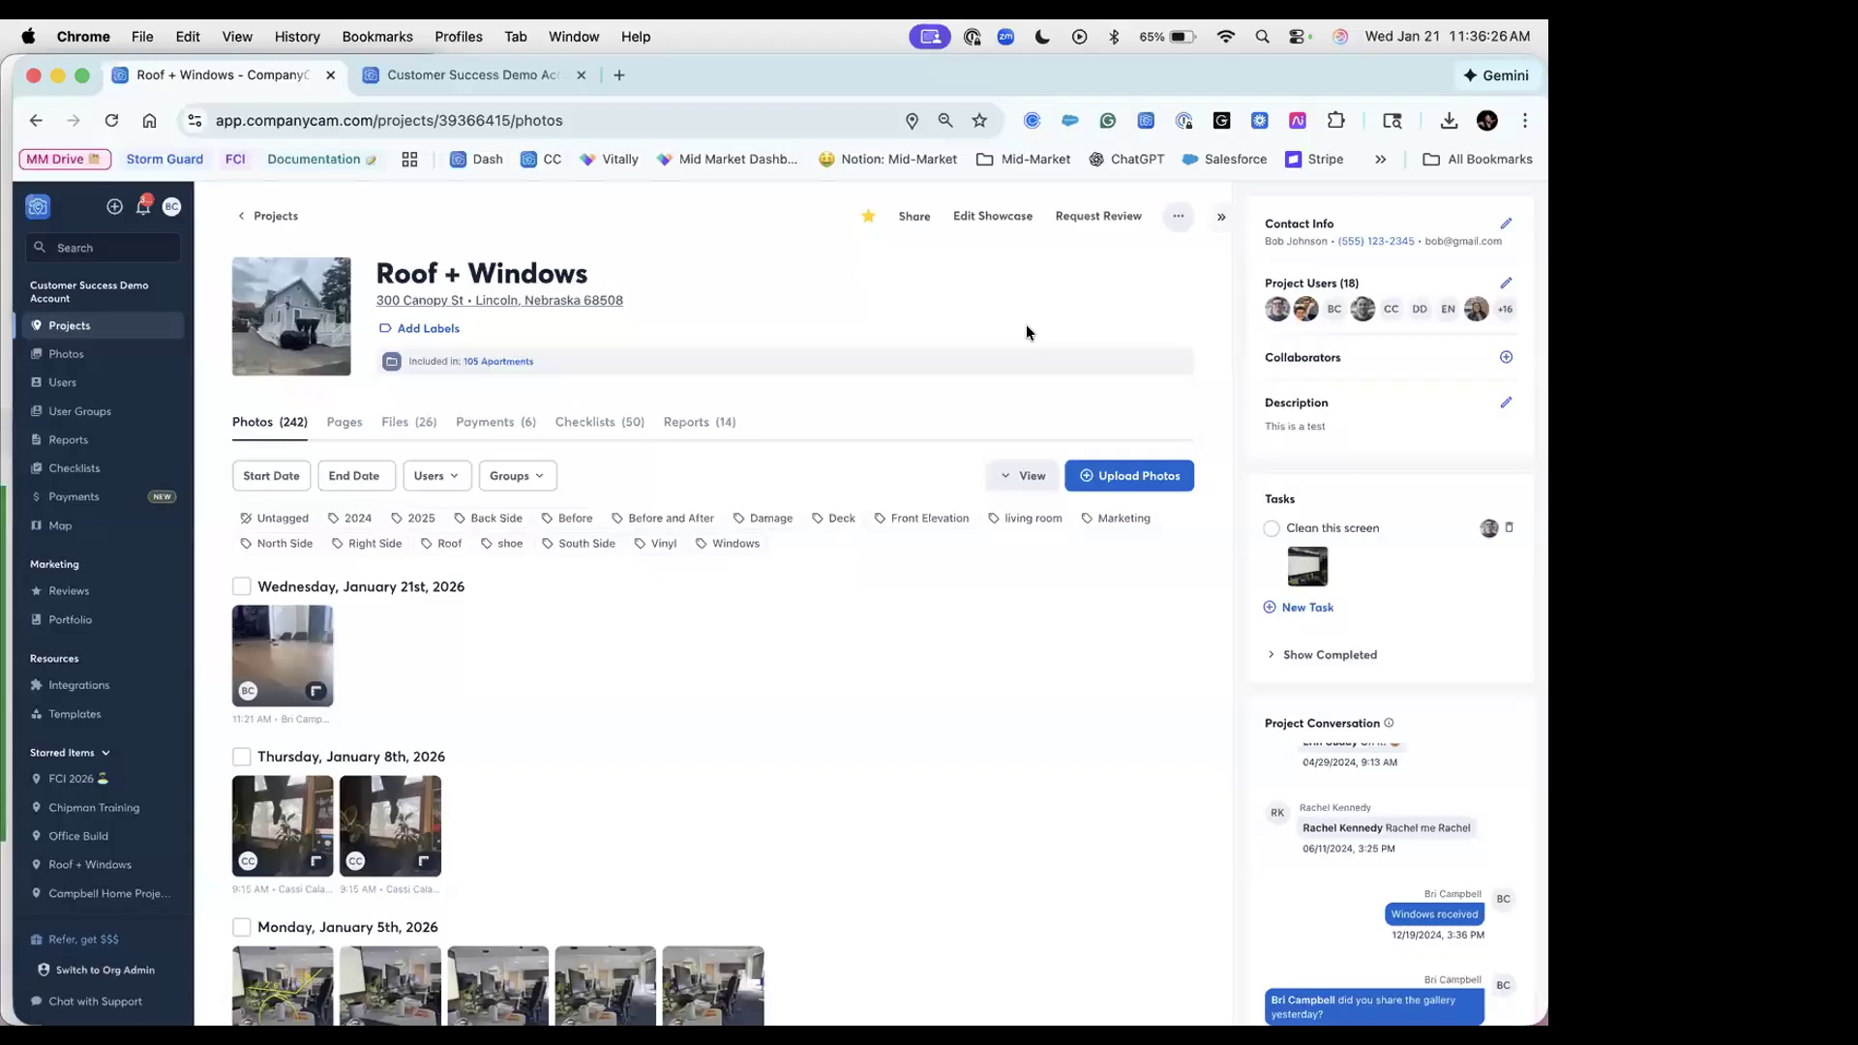
Step: Select all five January 5th, 2026 photos plus five December 23rd photos, ten in total, for sharing
{"action": "scroll", "coordinate": [922, 856], "scroll_direction": "down", "scroll_amount": 5}
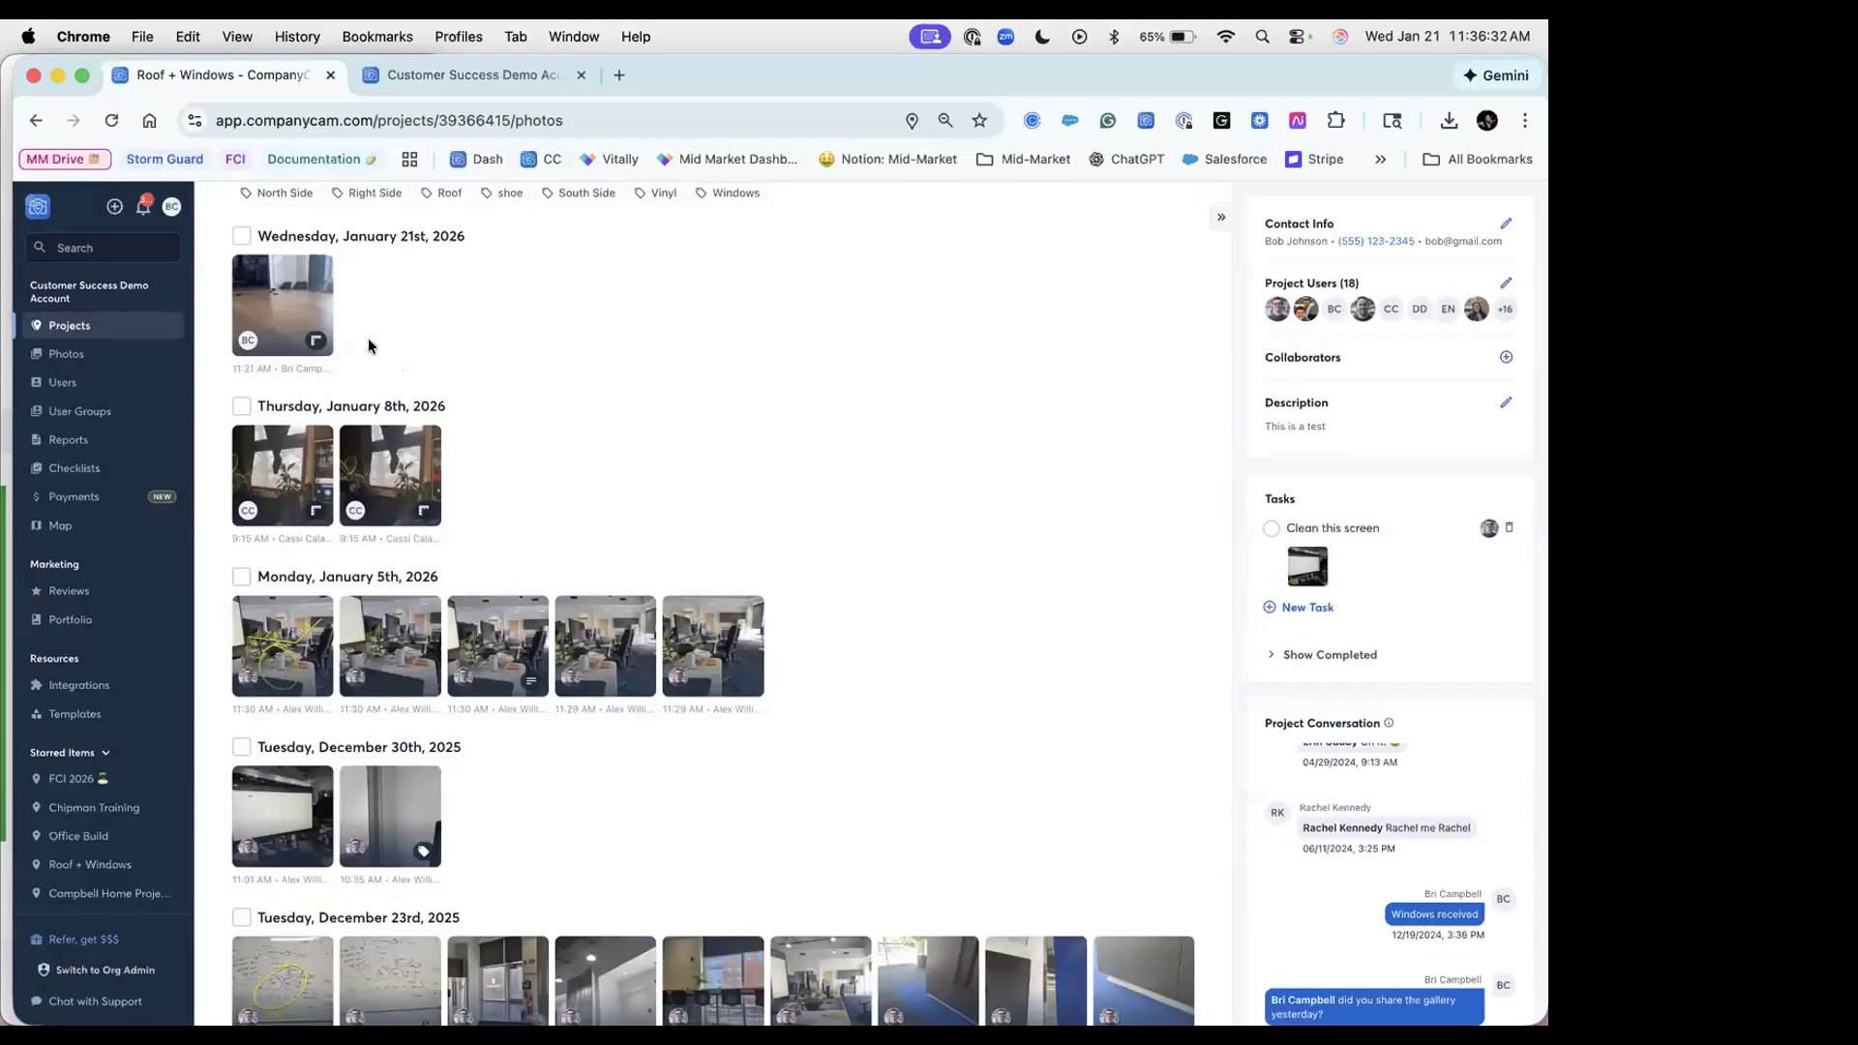
{"action": "left_click", "coordinate": [242, 238]}
{"action": "left_click", "coordinate": [241, 577]}
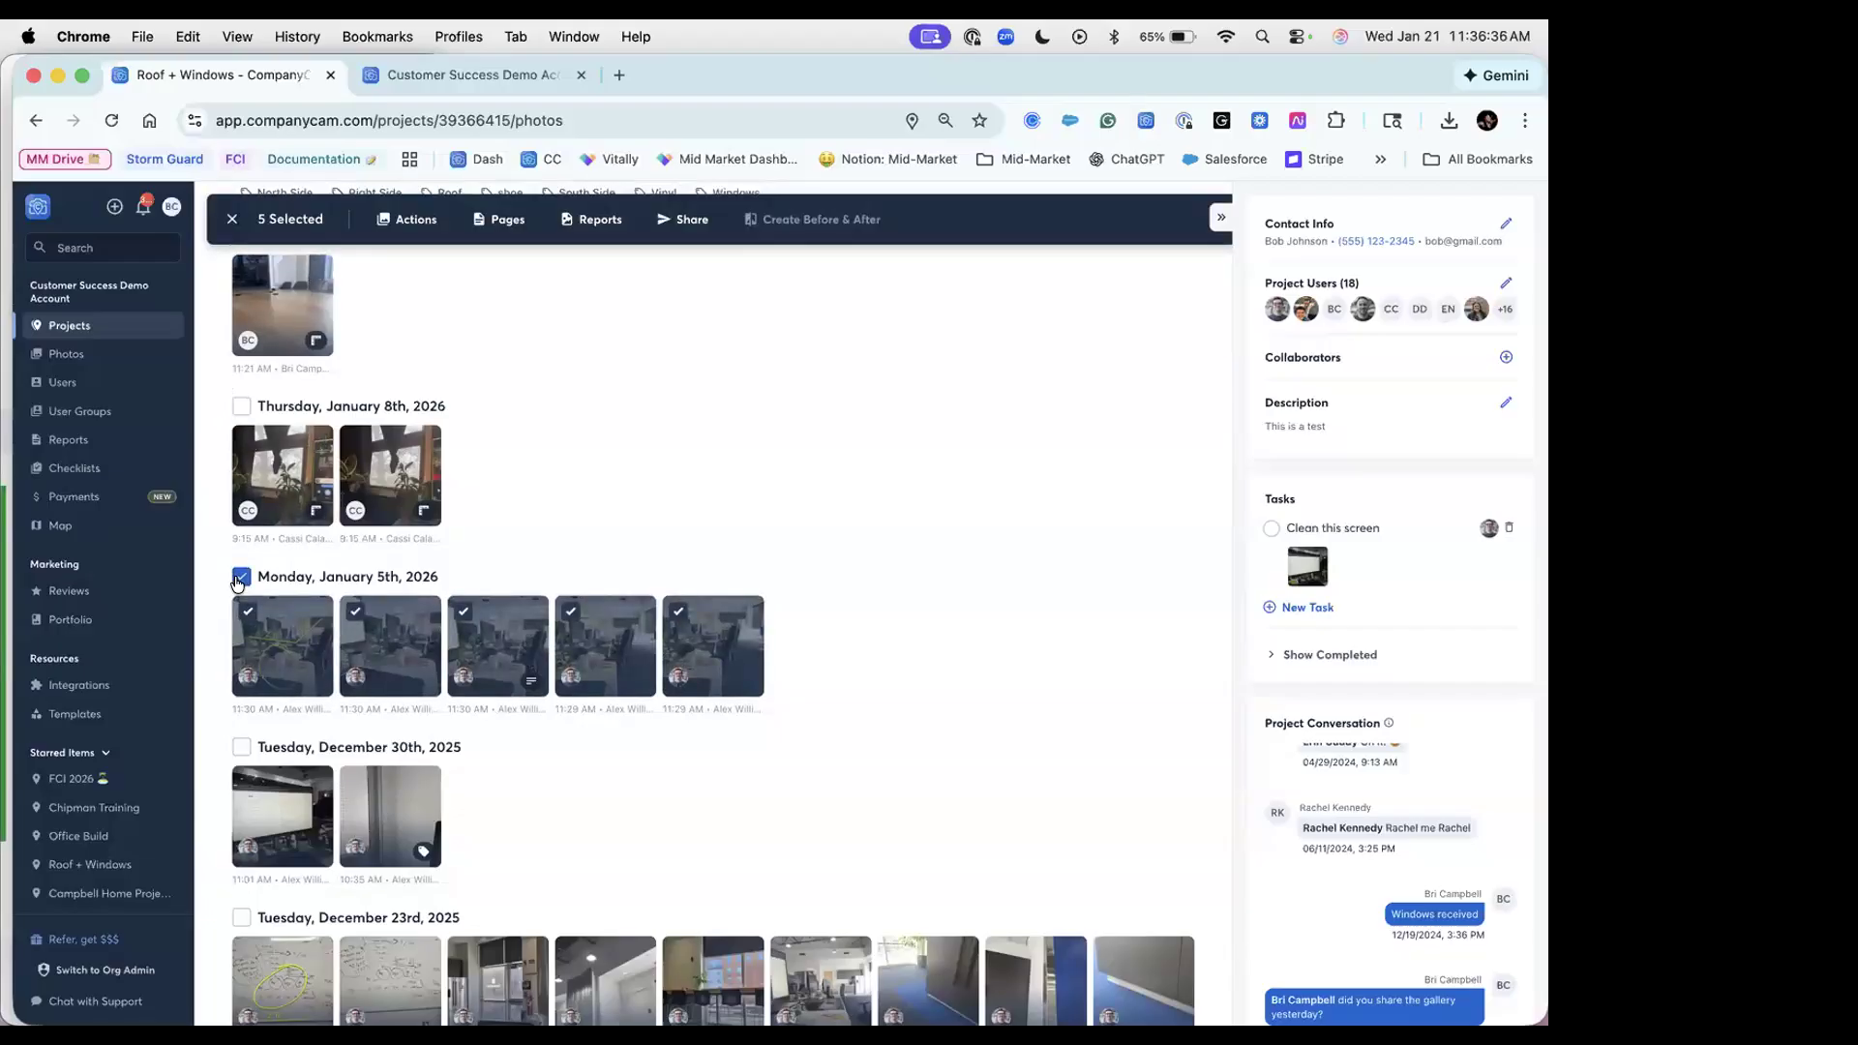
{"action": "scroll", "coordinate": [815, 653], "scroll_direction": "down", "scroll_amount": 5}
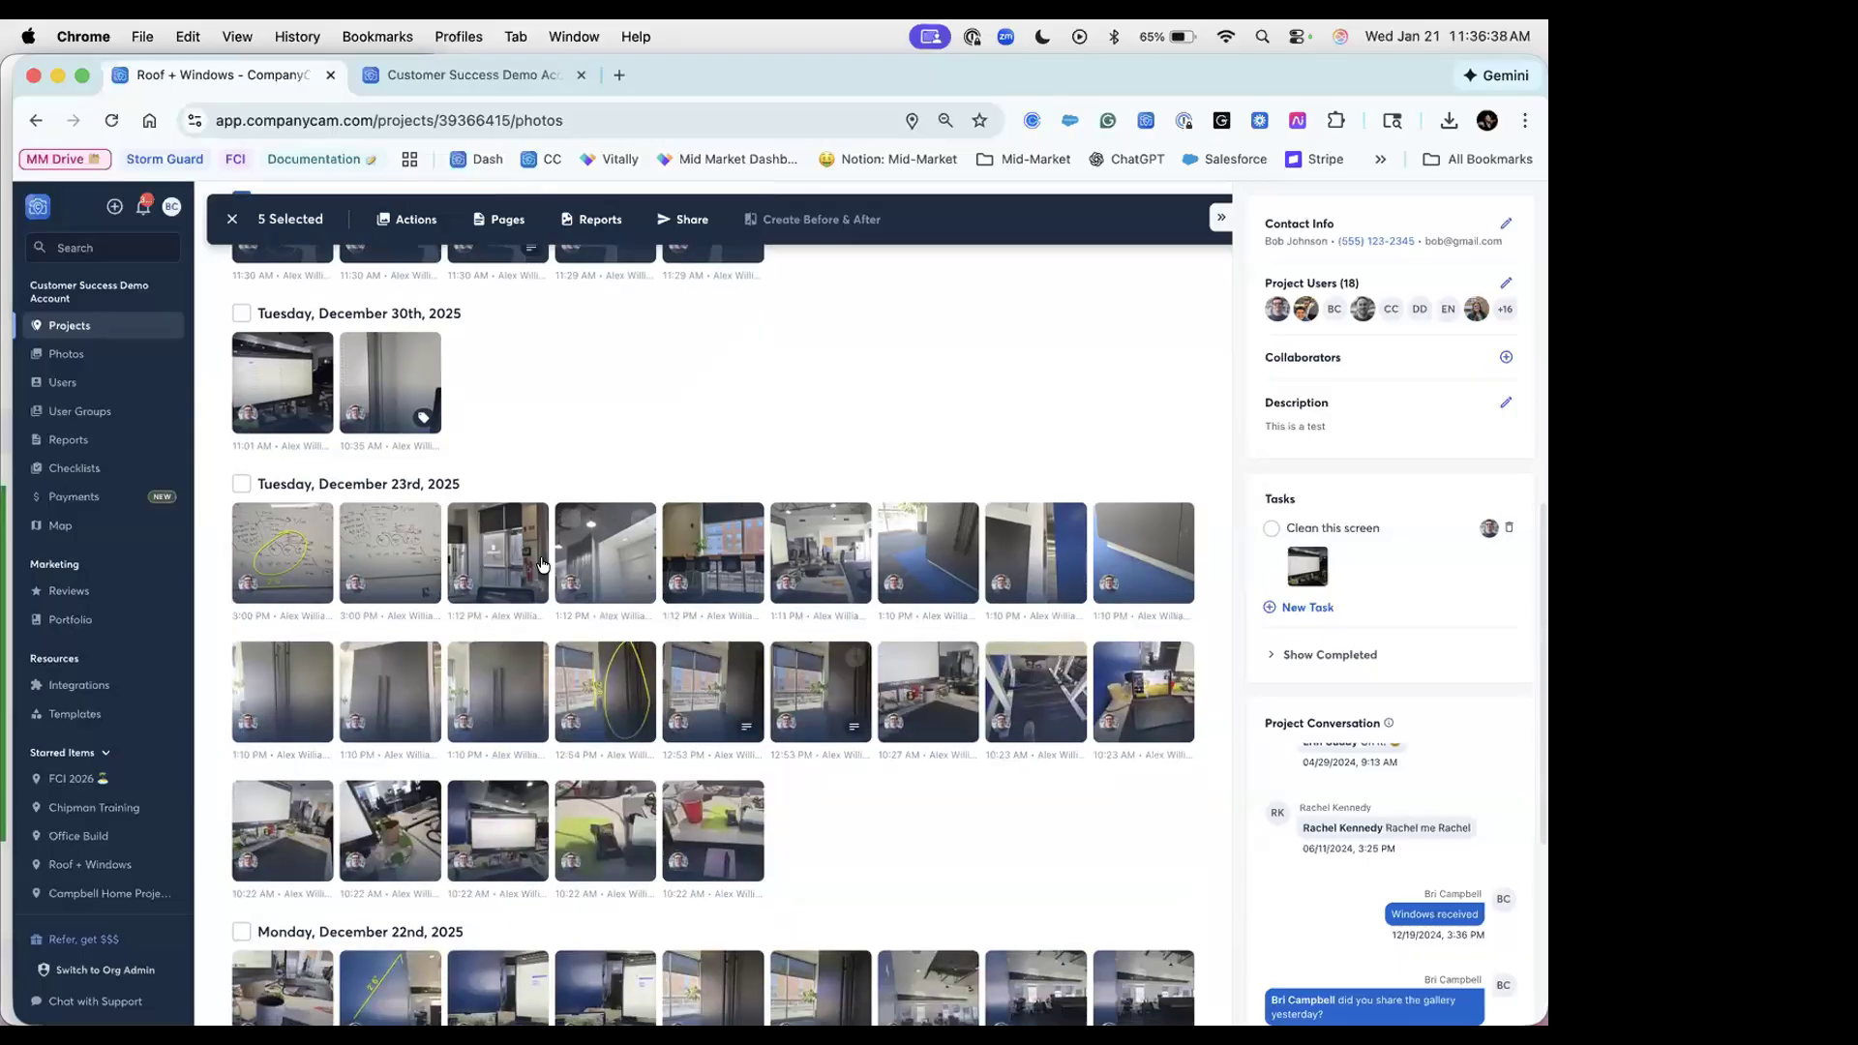
{"action": "left_click", "coordinate": [679, 664]}
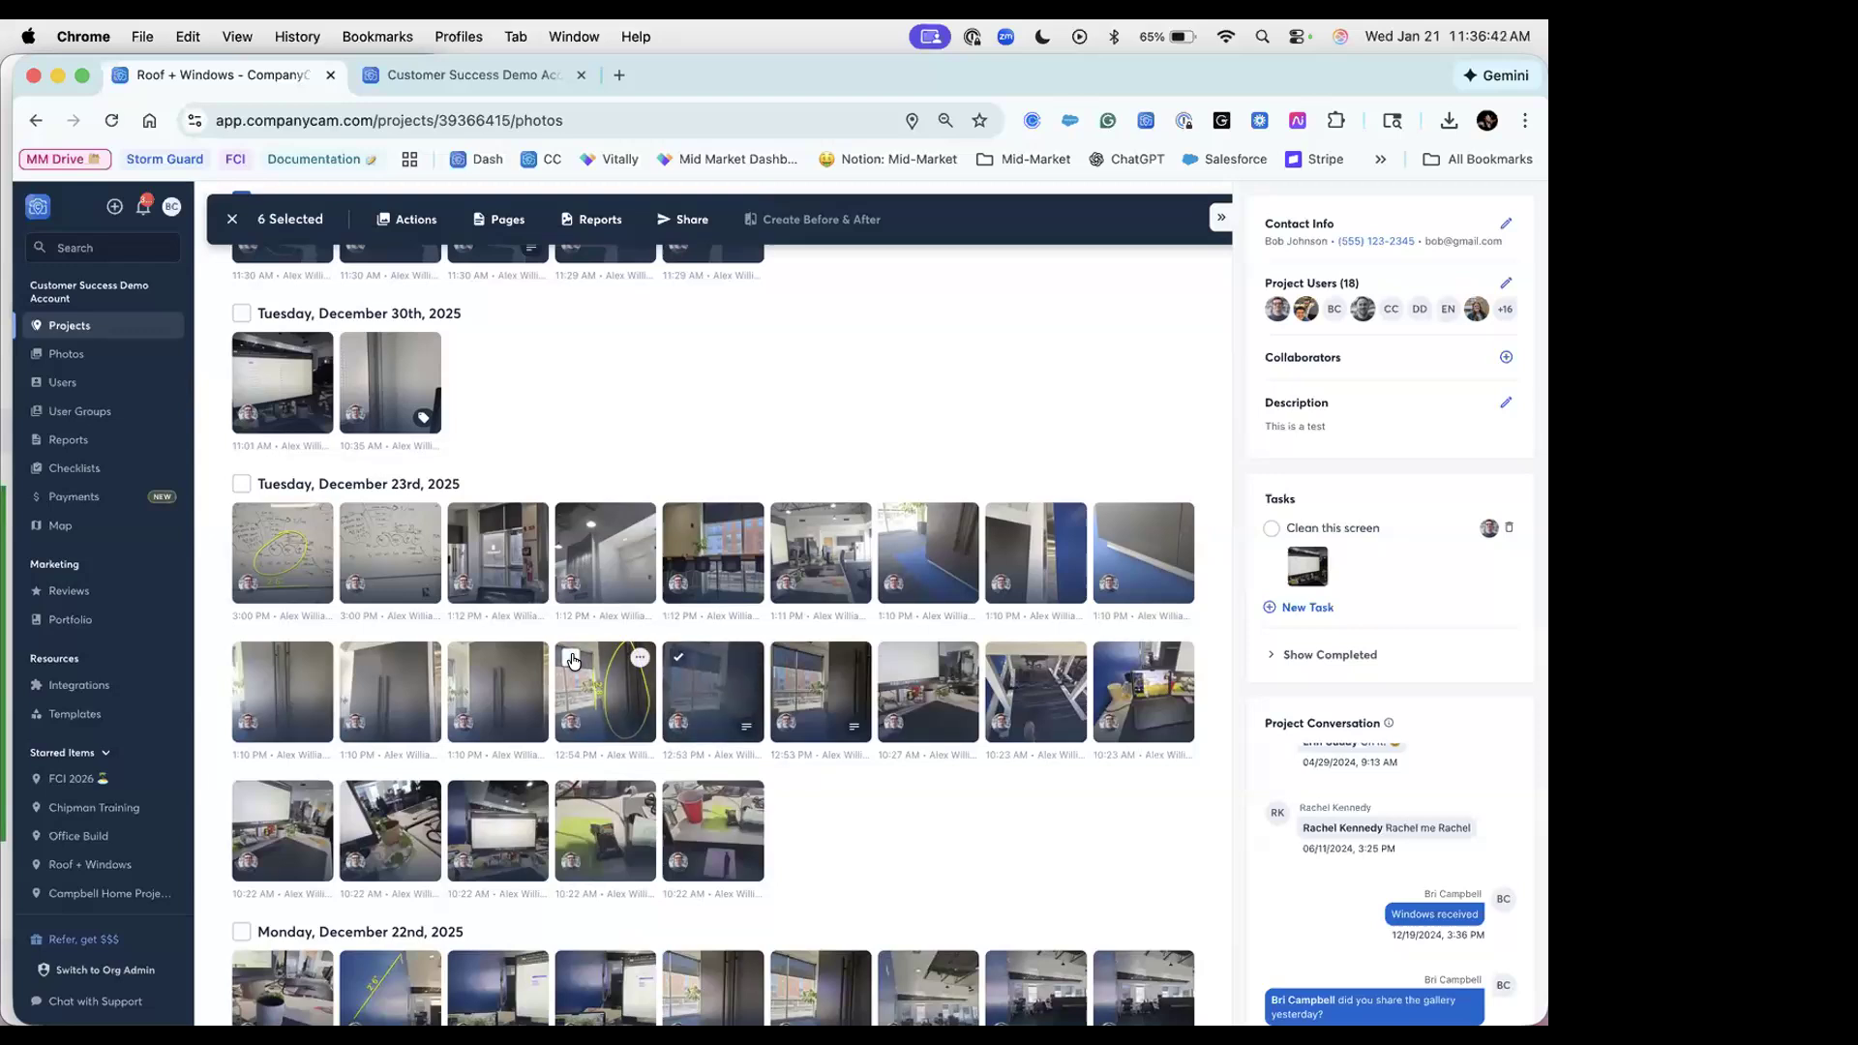
{"action": "left_click", "coordinate": [572, 659]}
{"action": "left_click", "coordinate": [463, 658]}
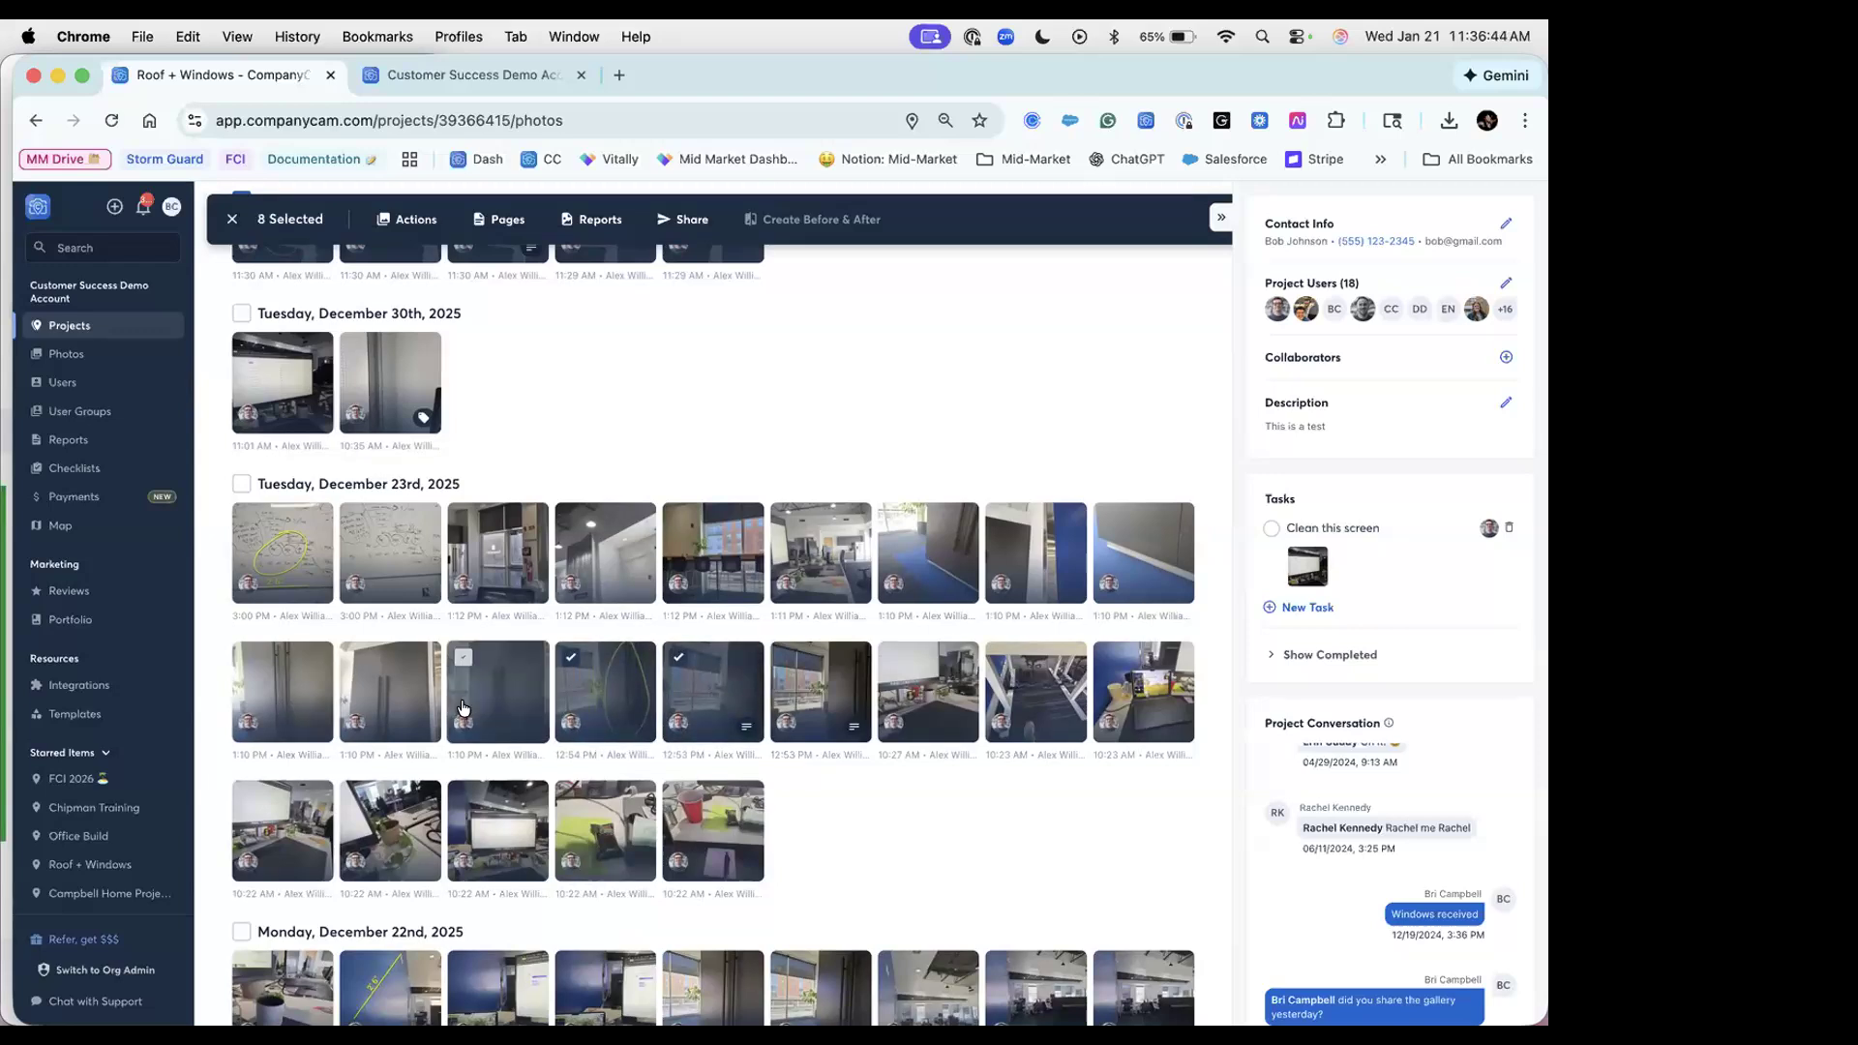
{"action": "left_click", "coordinate": [571, 795]}
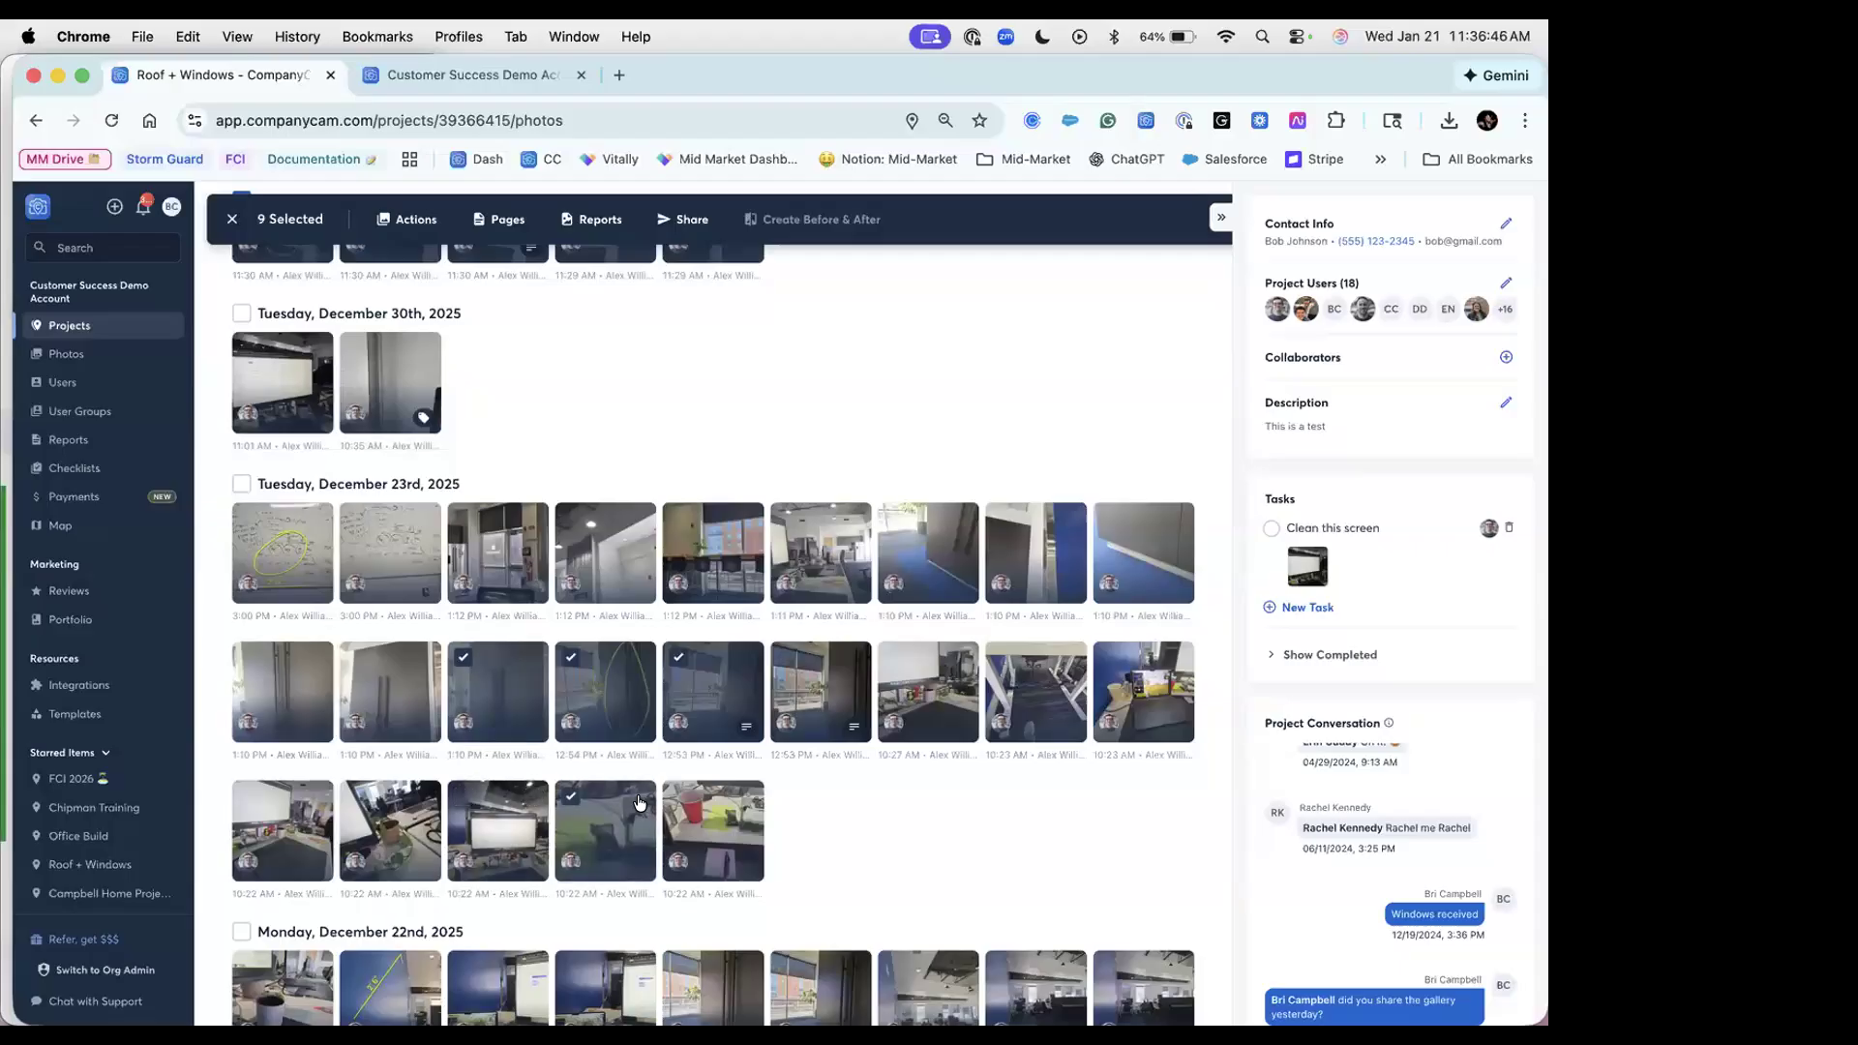
{"action": "left_click", "coordinate": [677, 796]}
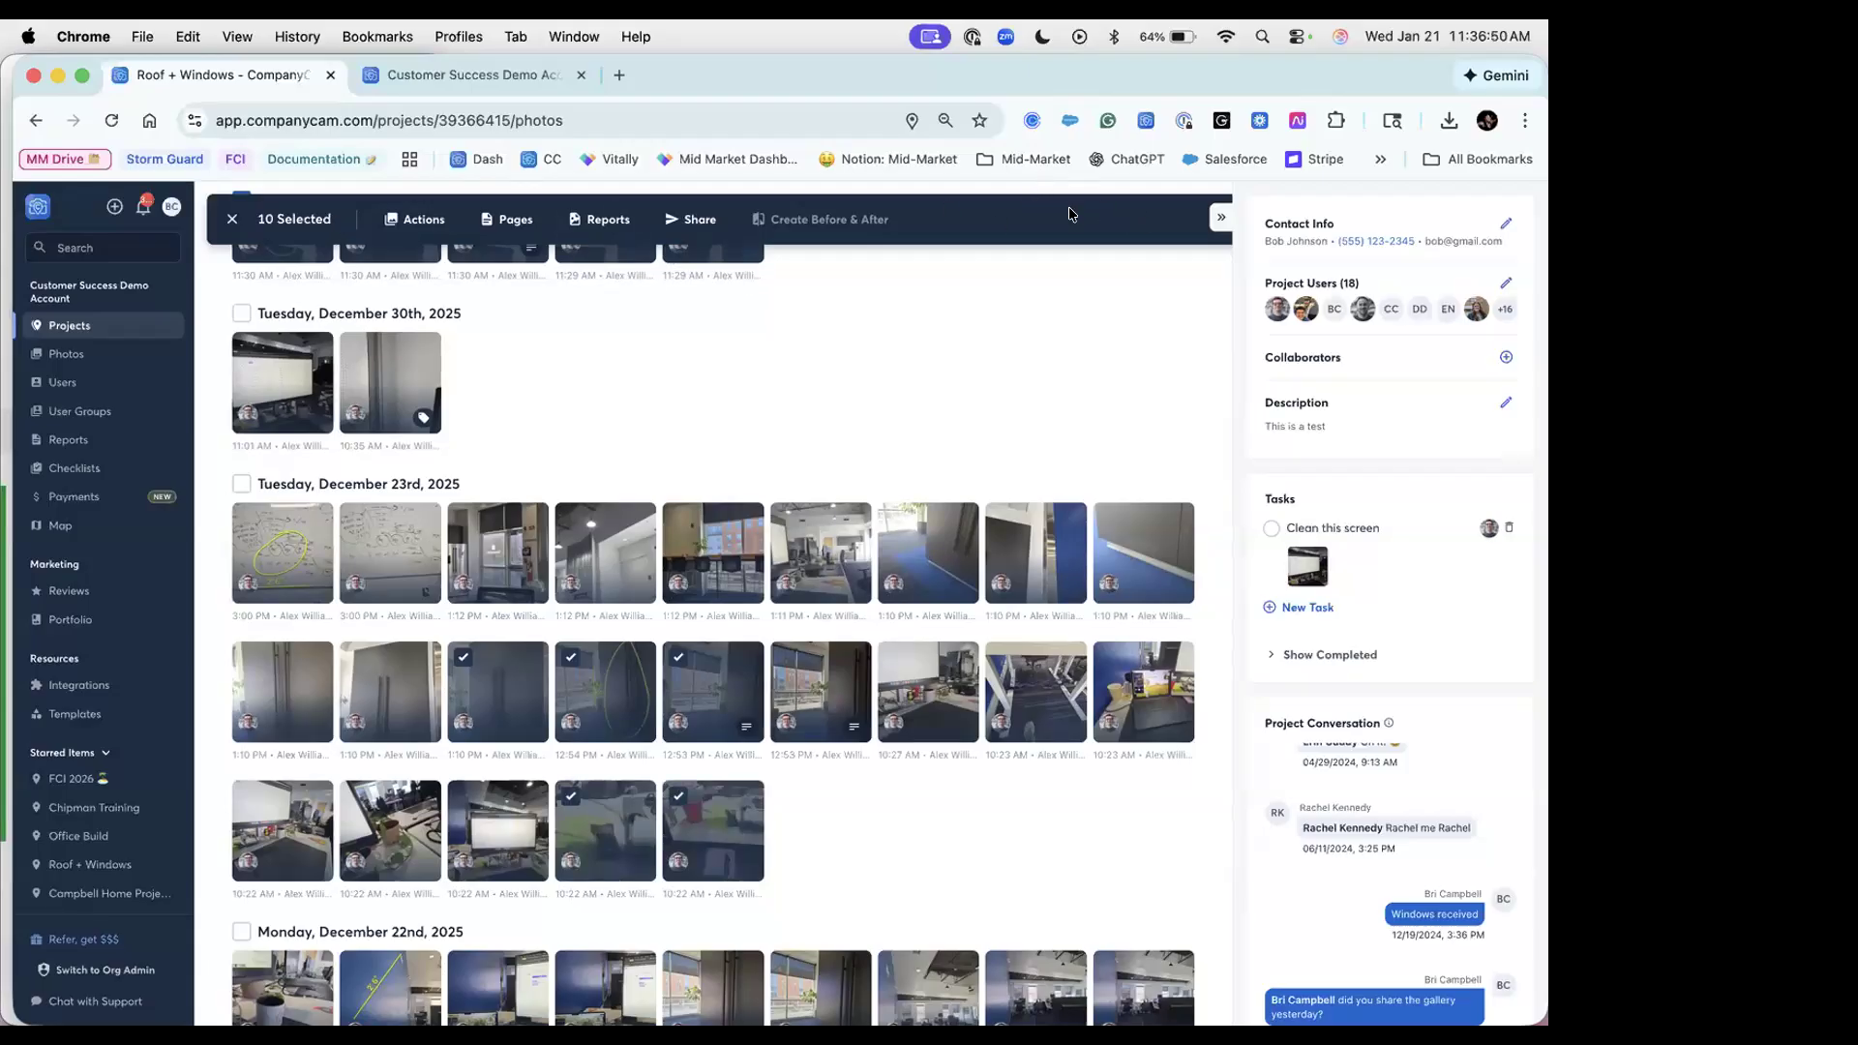
{"action": "left_click", "coordinate": [693, 230]}
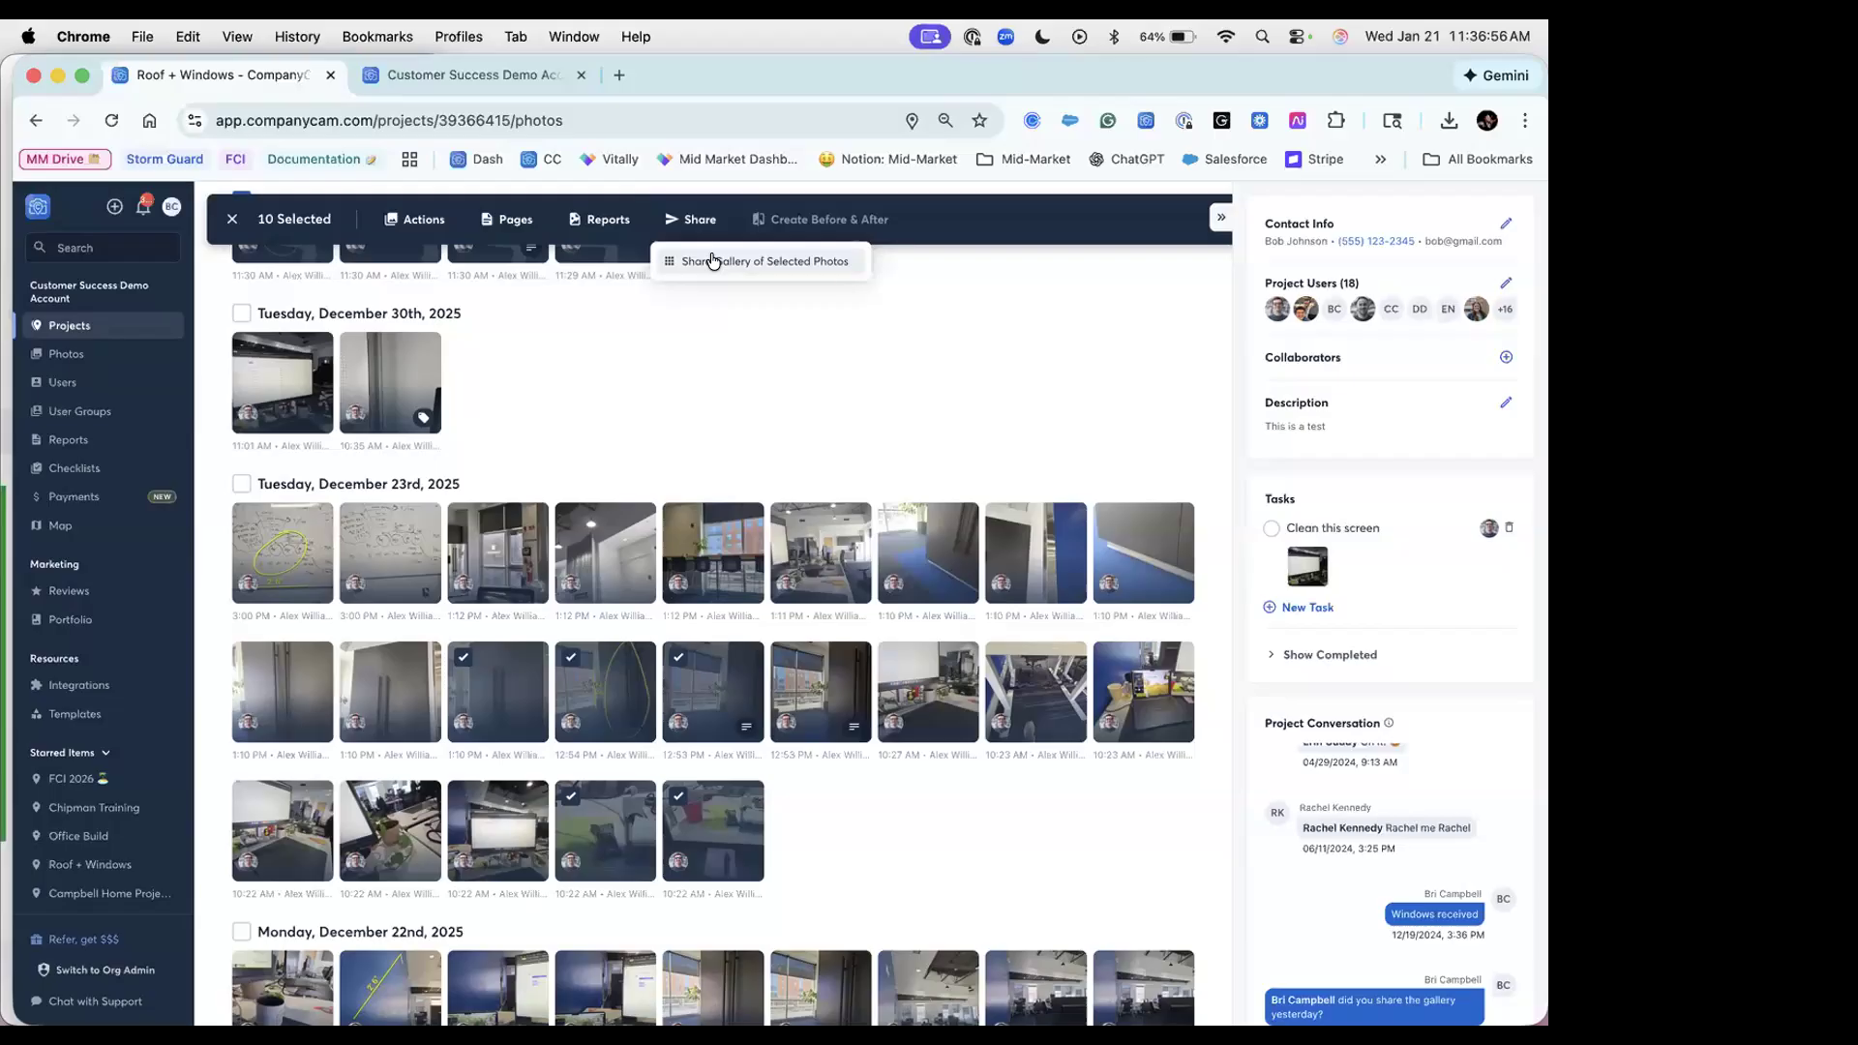
Step: Create a gallery link of the ten selected photos with descriptions included, and view it
{"action": "left_click", "coordinate": [713, 260]}
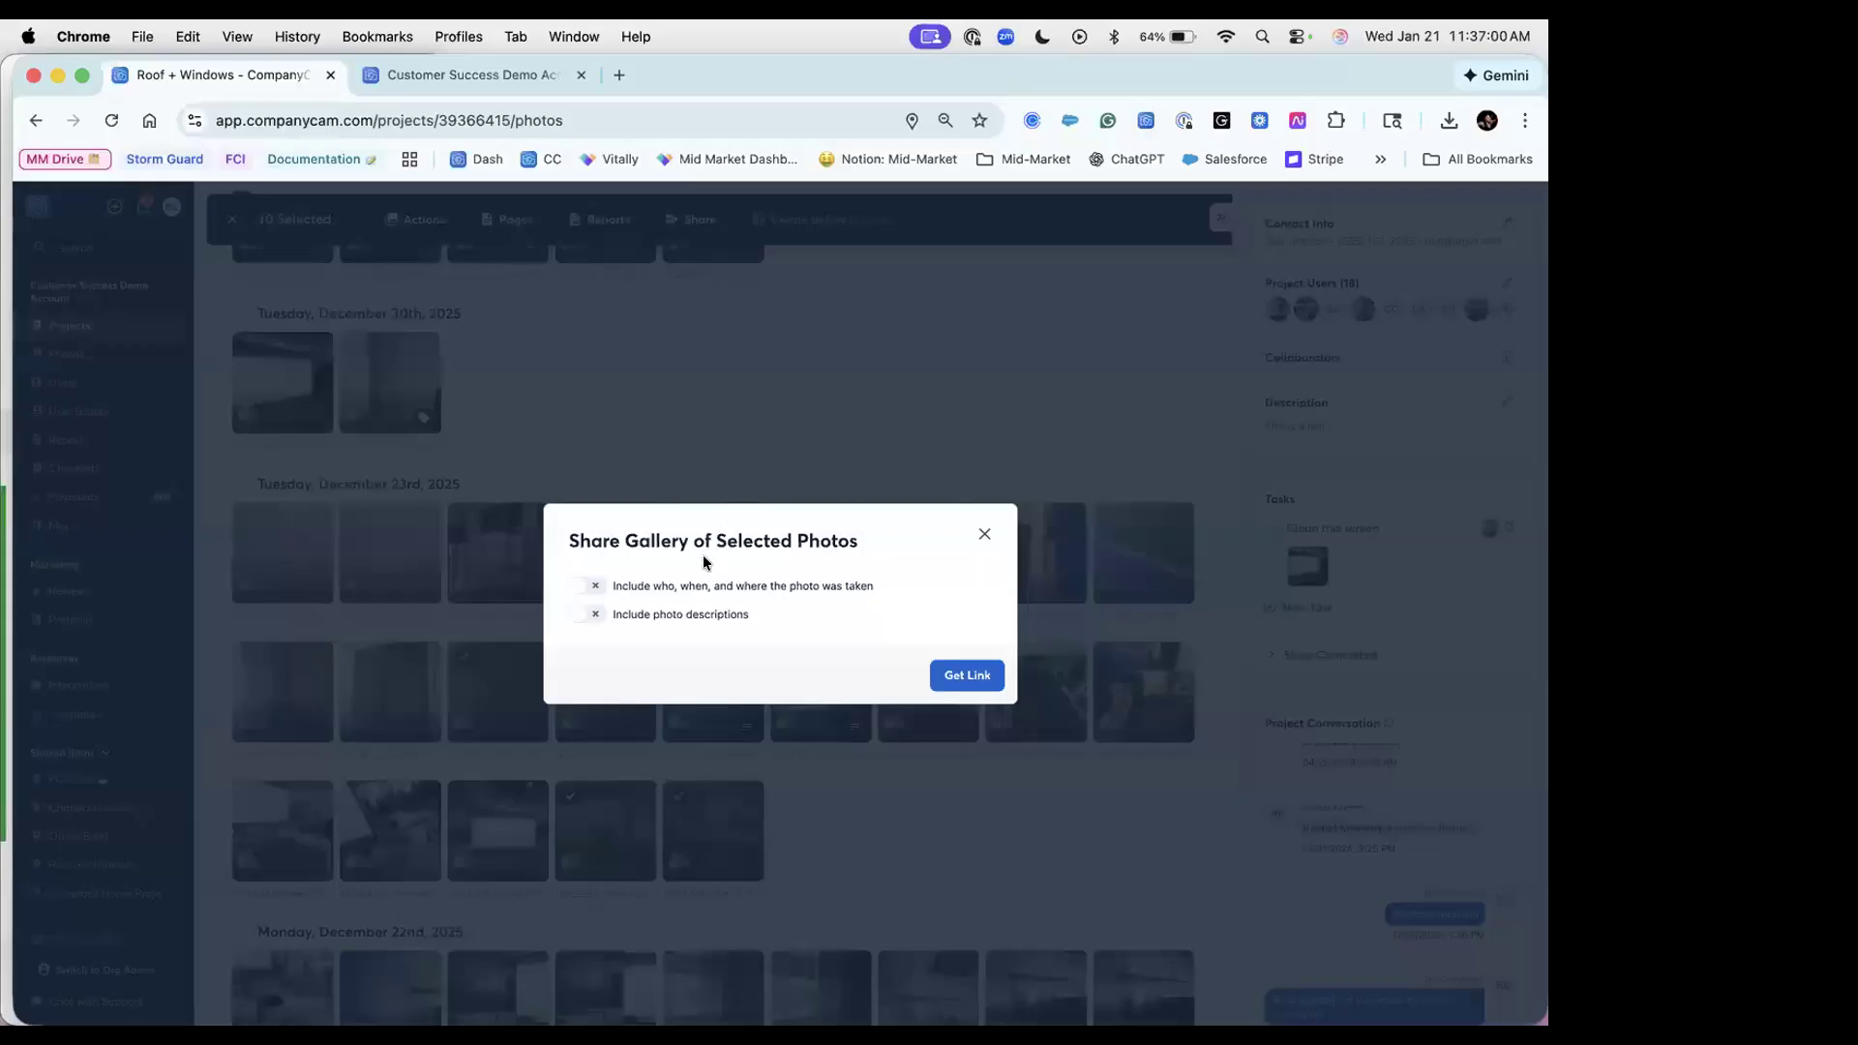
{"action": "left_click", "coordinate": [587, 613]}
{"action": "left_click", "coordinate": [966, 677]}
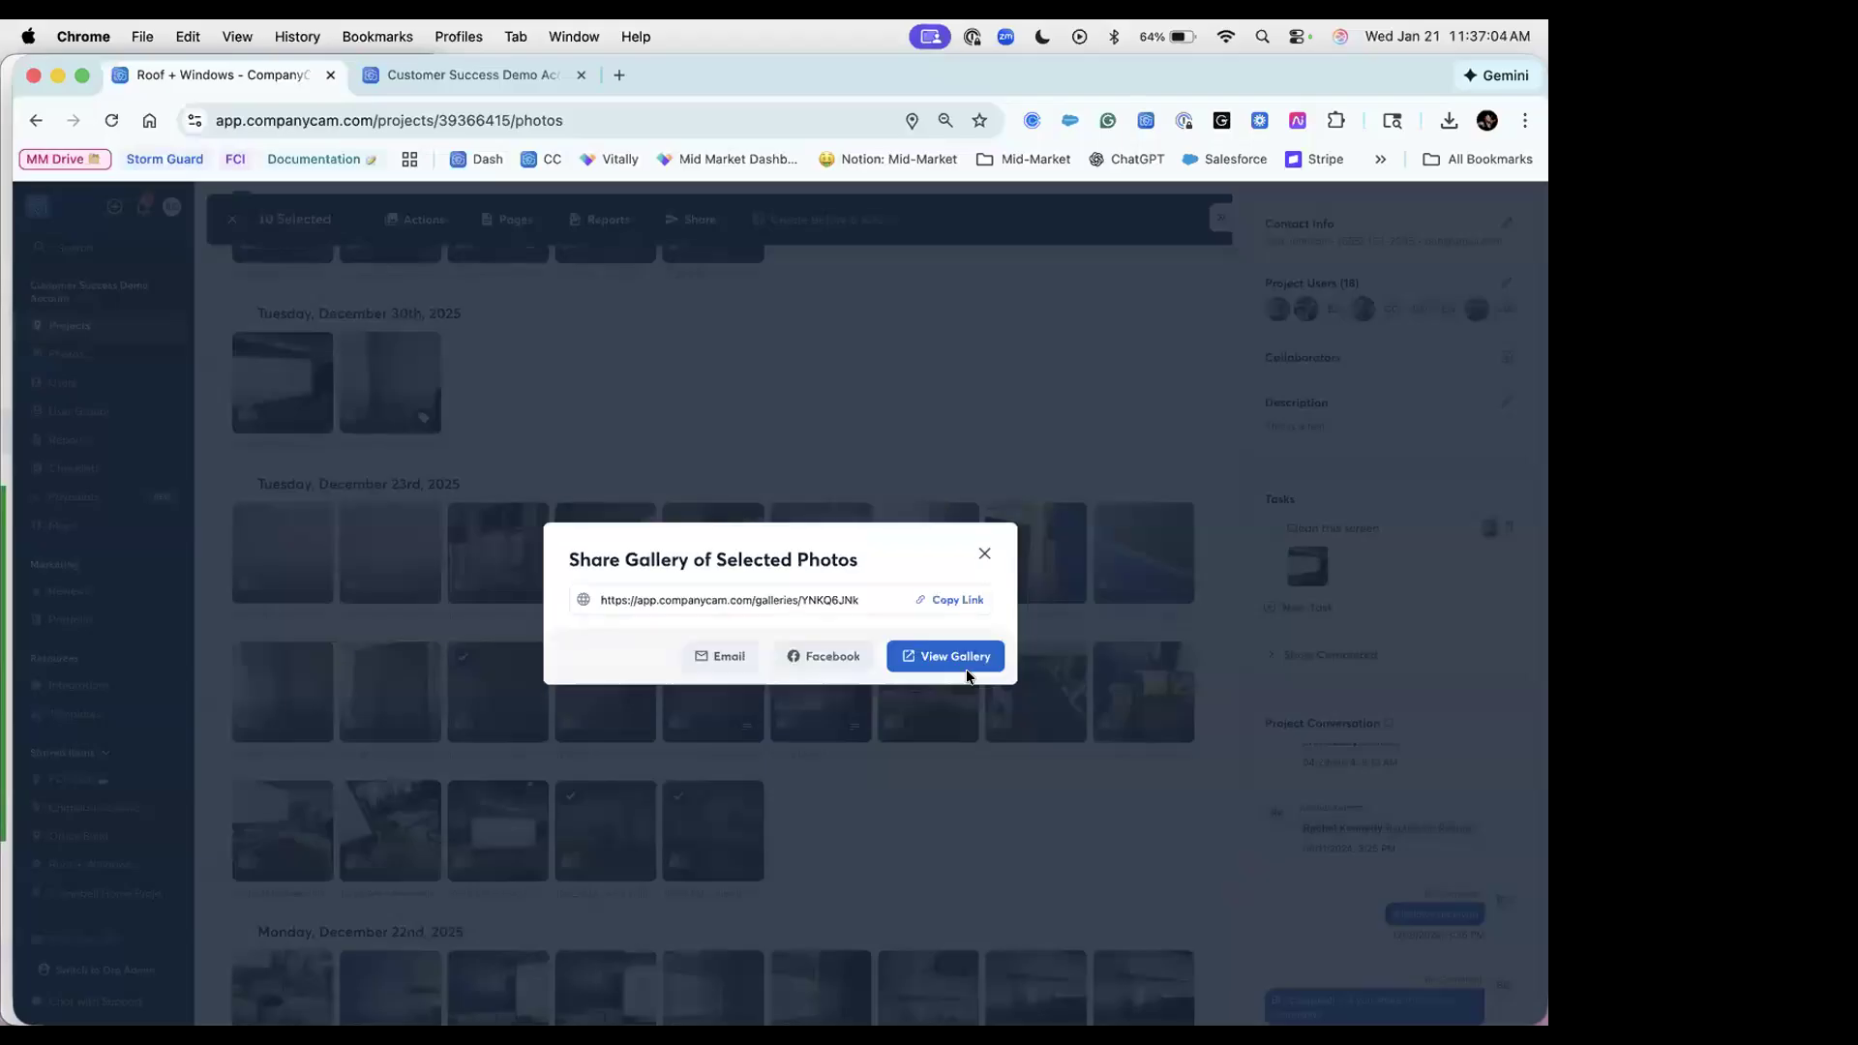
{"action": "left_click", "coordinate": [966, 663]}
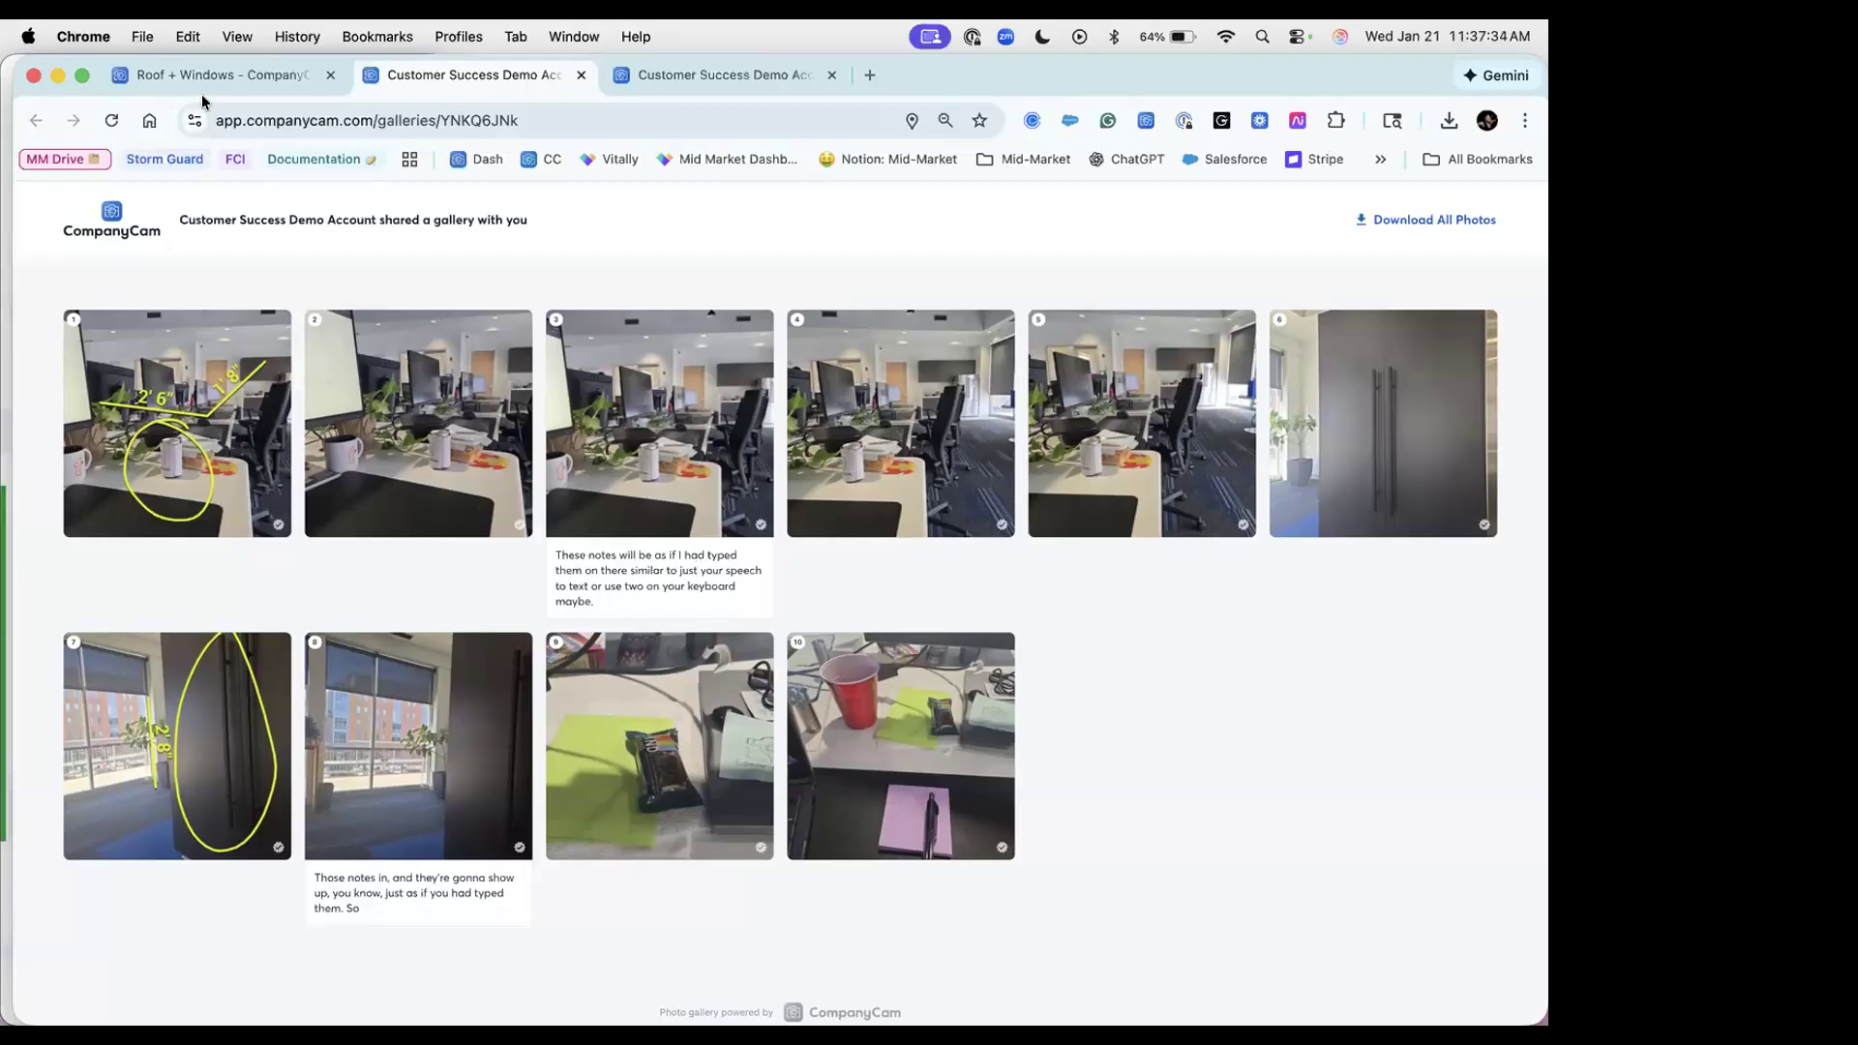
Step: Return to the Roof + Windows tab, close the share dialog and clear the ten-photo selection
{"action": "left_click", "coordinate": [247, 75]}
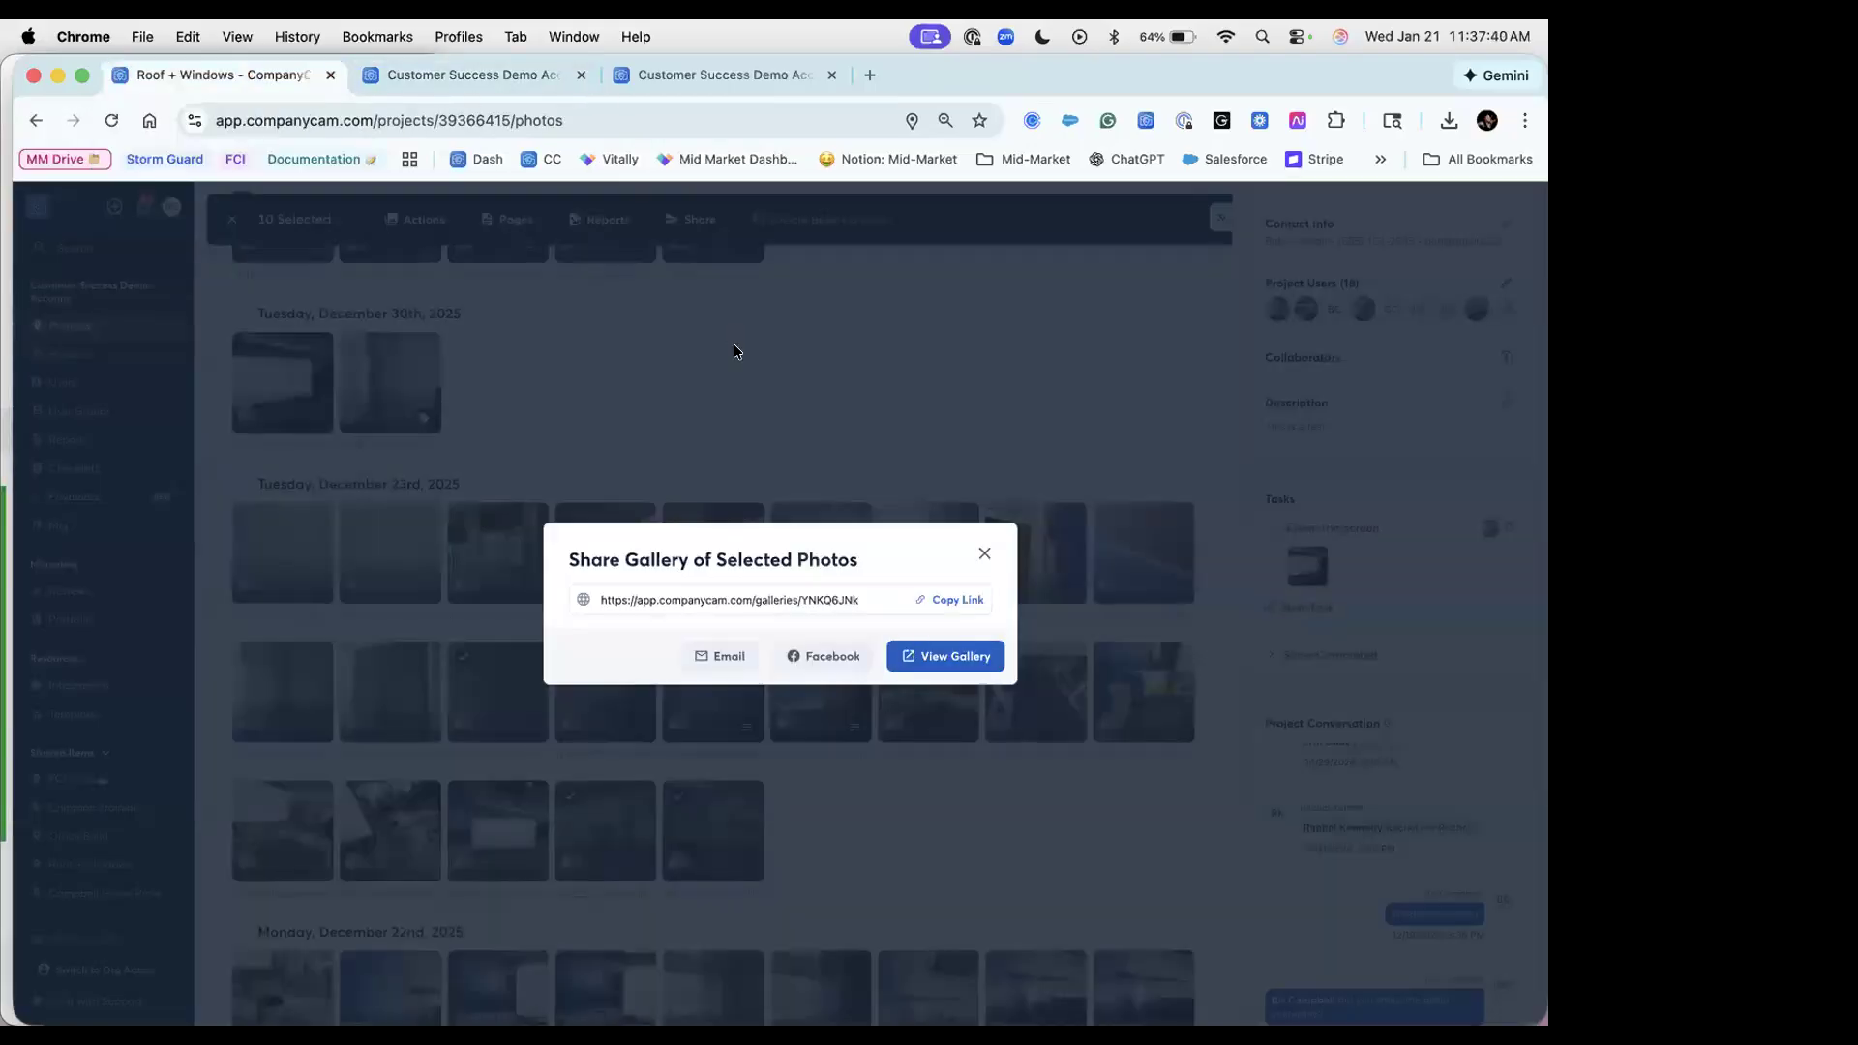
{"action": "left_click", "coordinate": [734, 344]}
{"action": "left_click", "coordinate": [232, 219]}
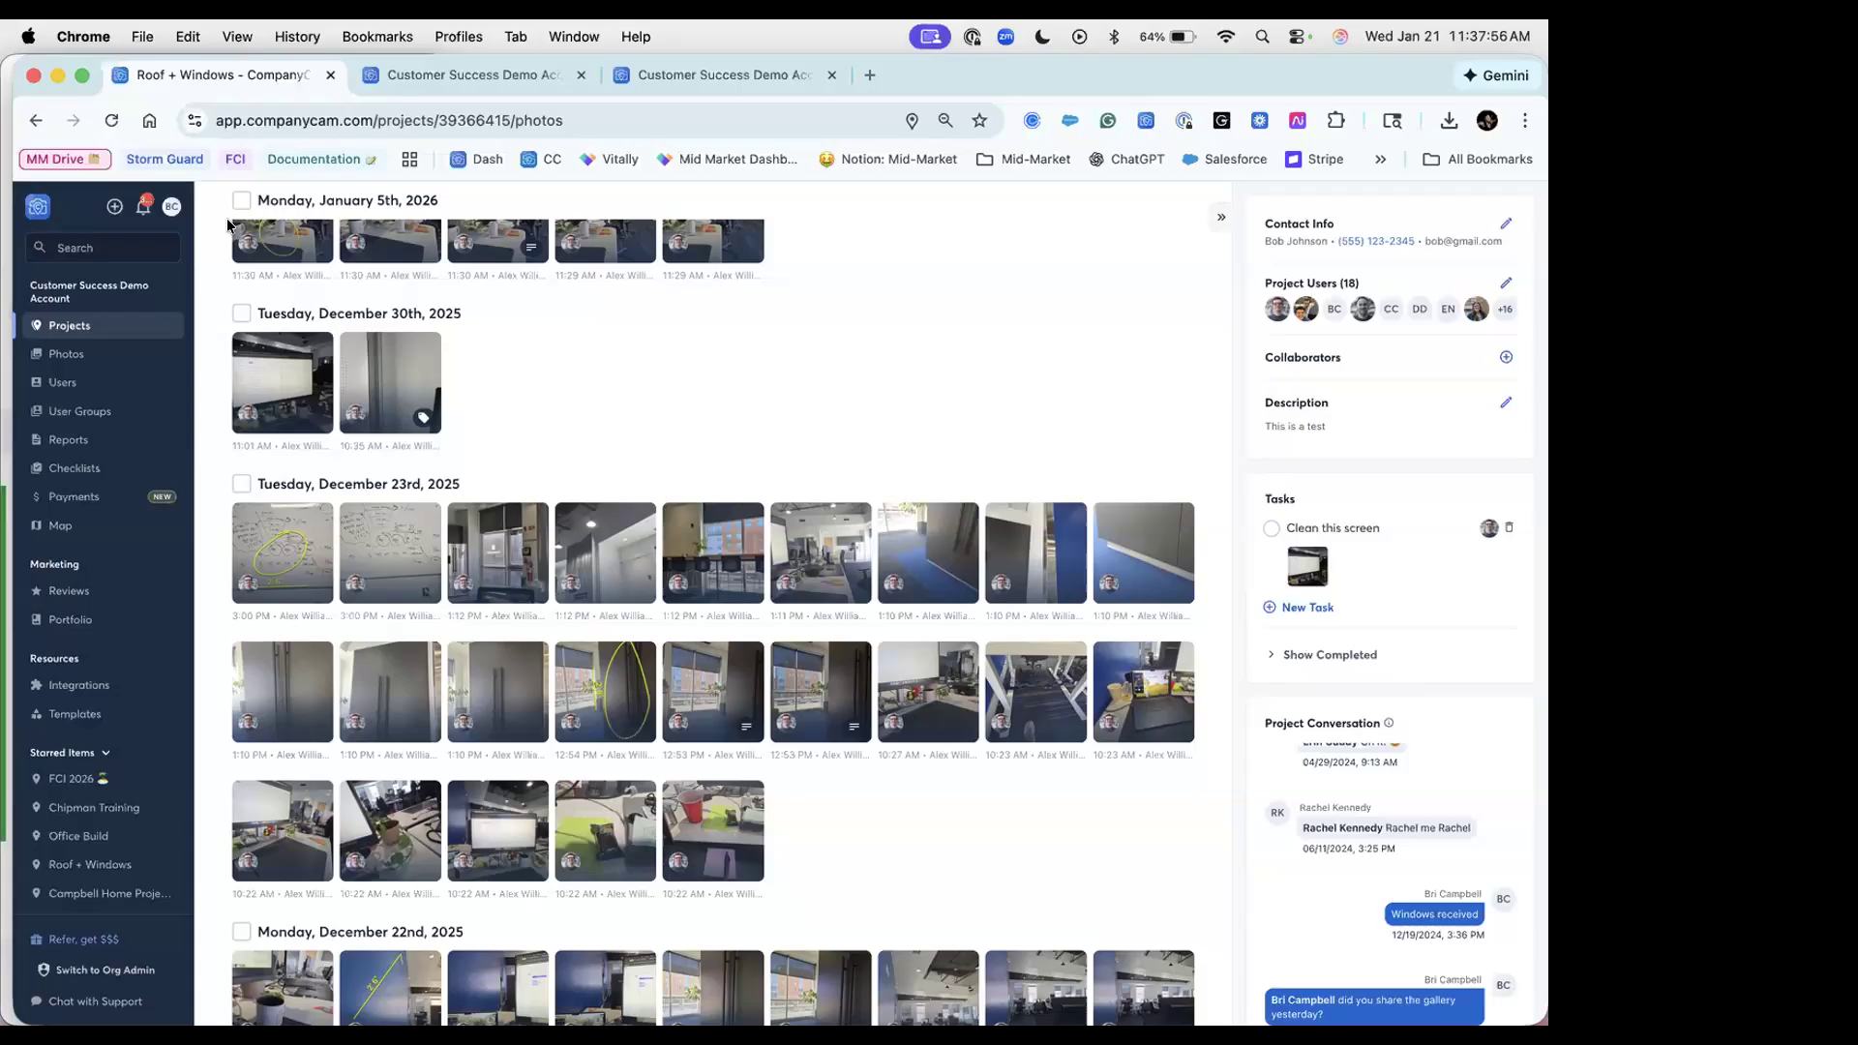
{"action": "key", "text": "ctrl+Up"}
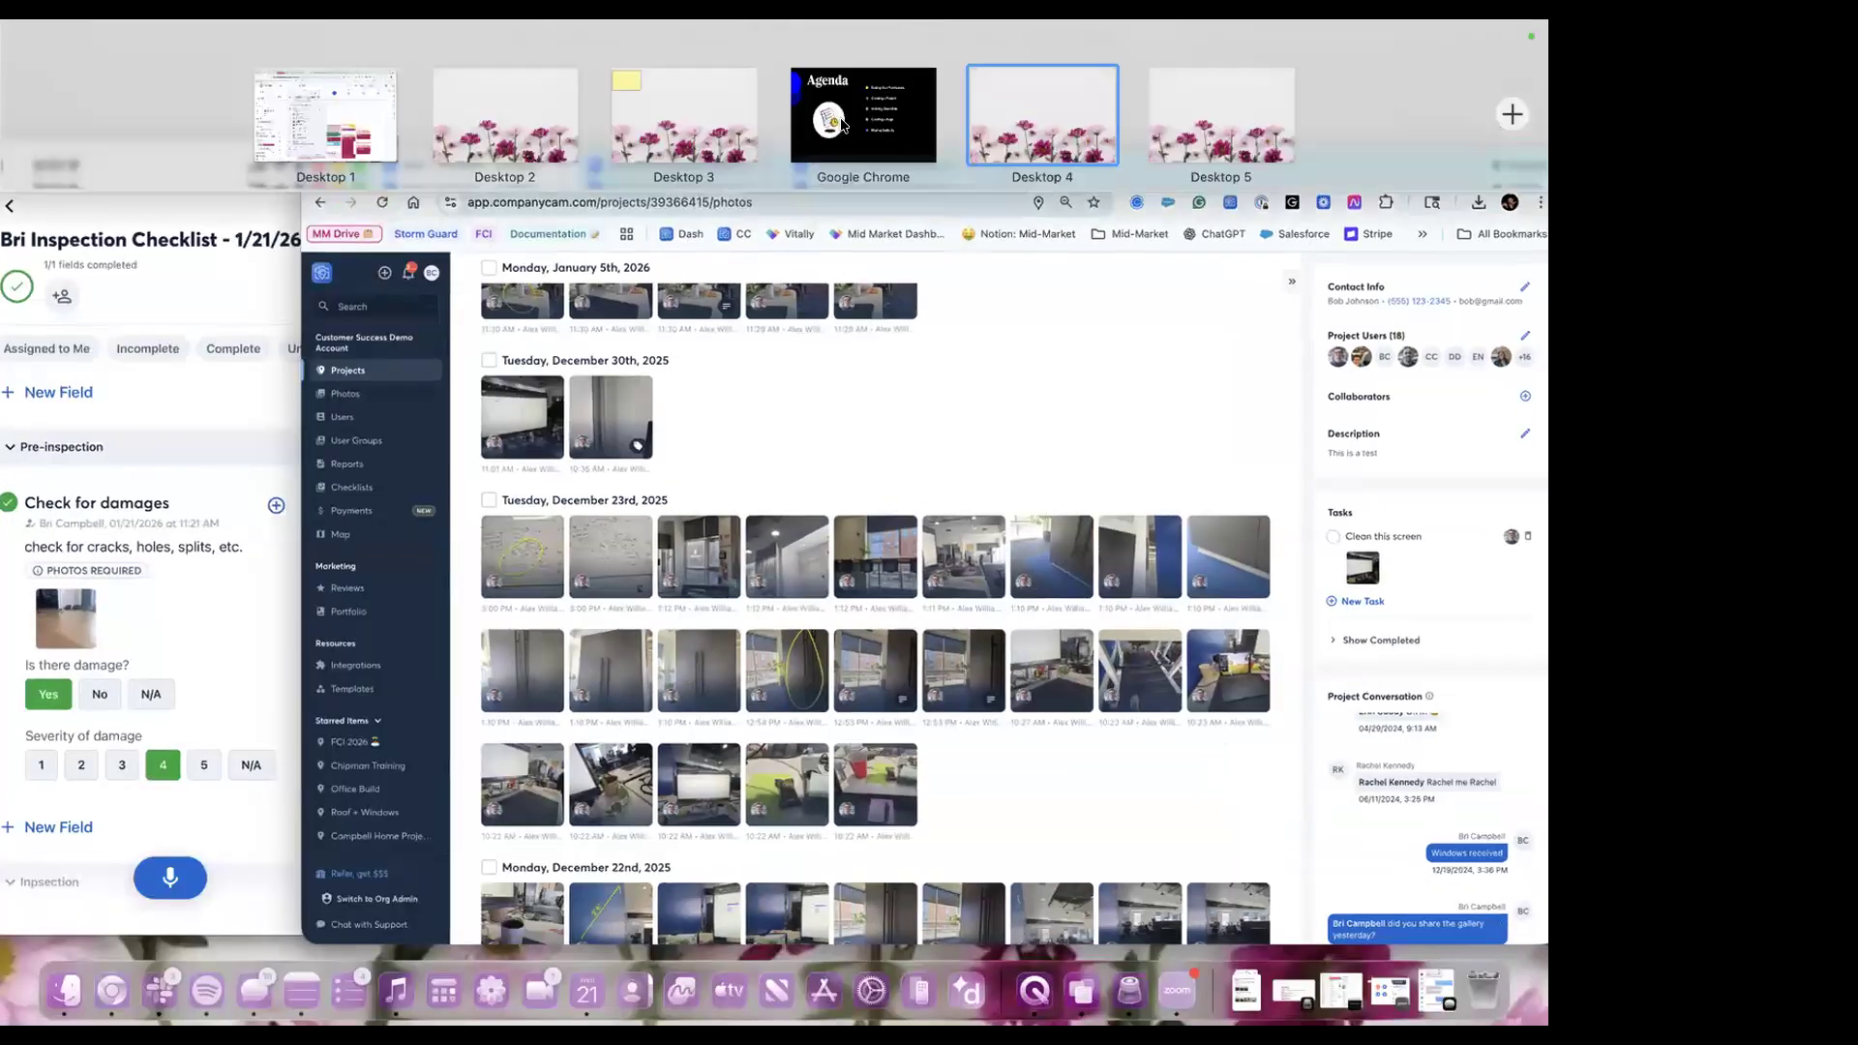
Step: Return to the full-screen presentation and advance to the CompanyCam Resources slide
{"action": "left_click", "coordinate": [843, 124]}
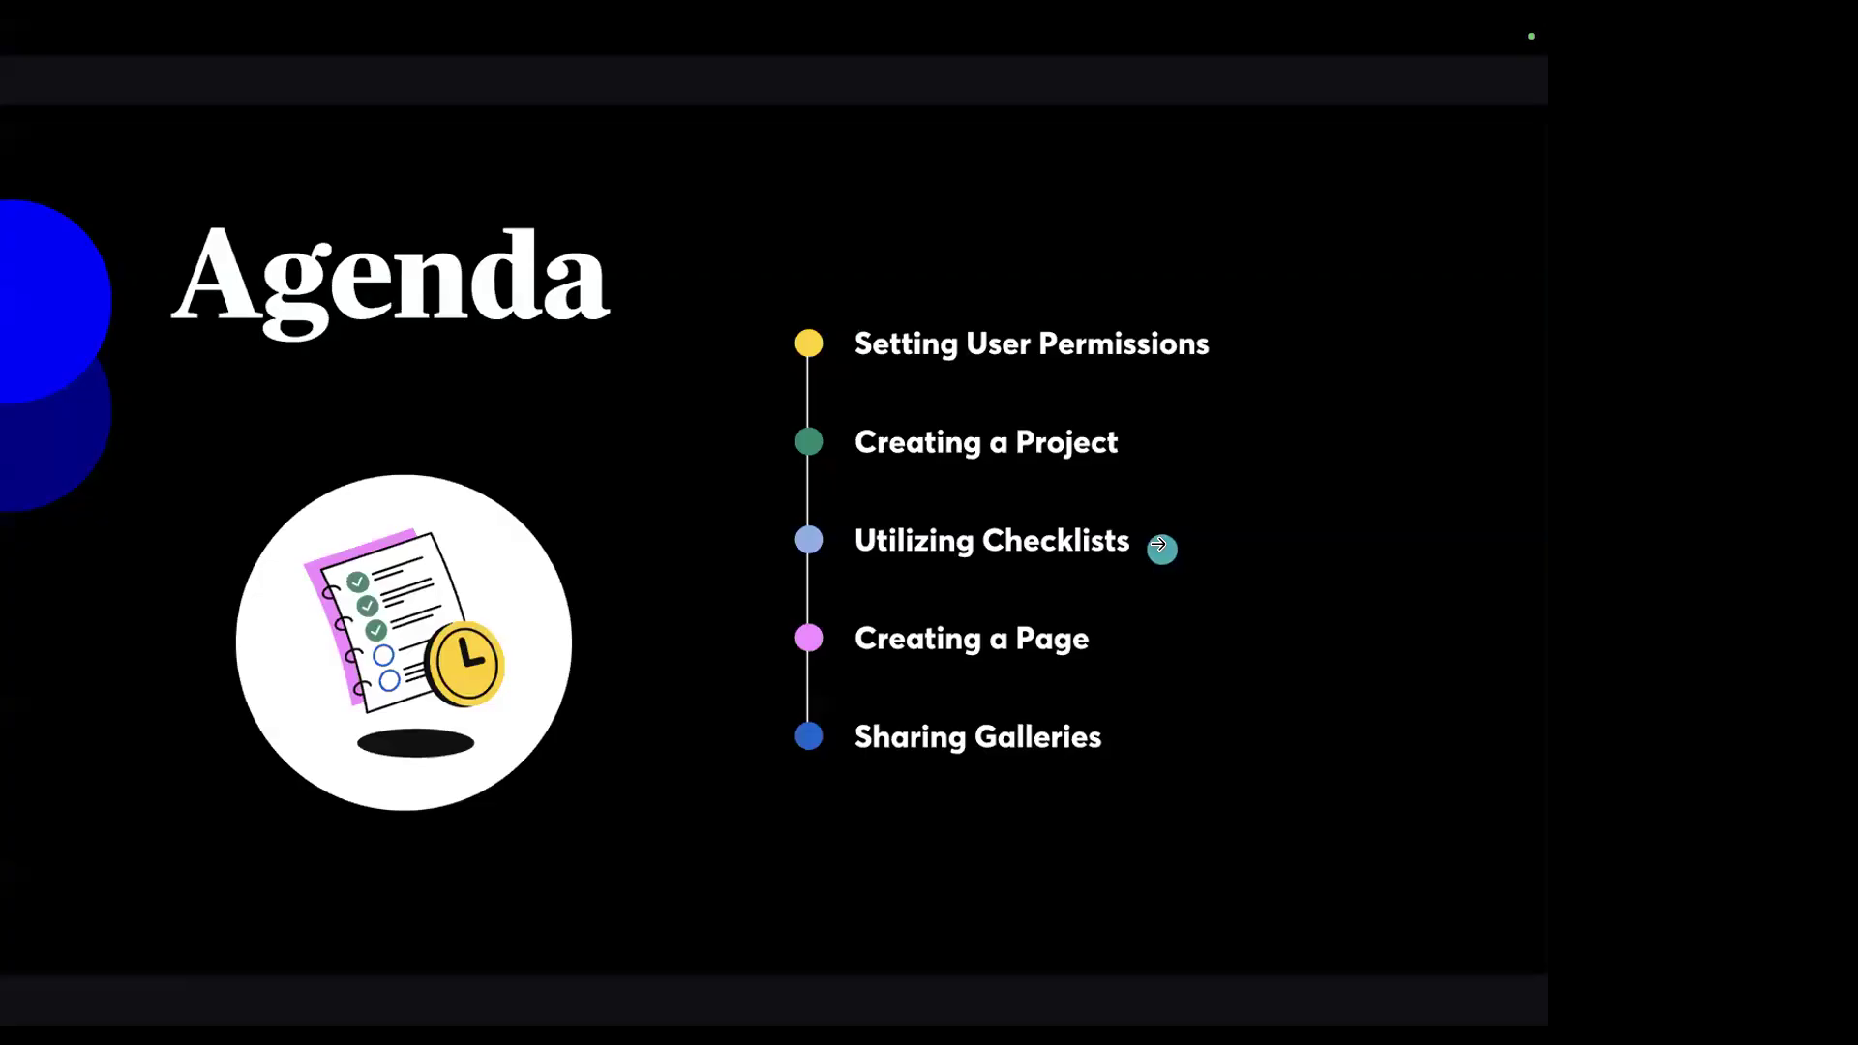
{"action": "left_click", "coordinate": [1158, 544]}
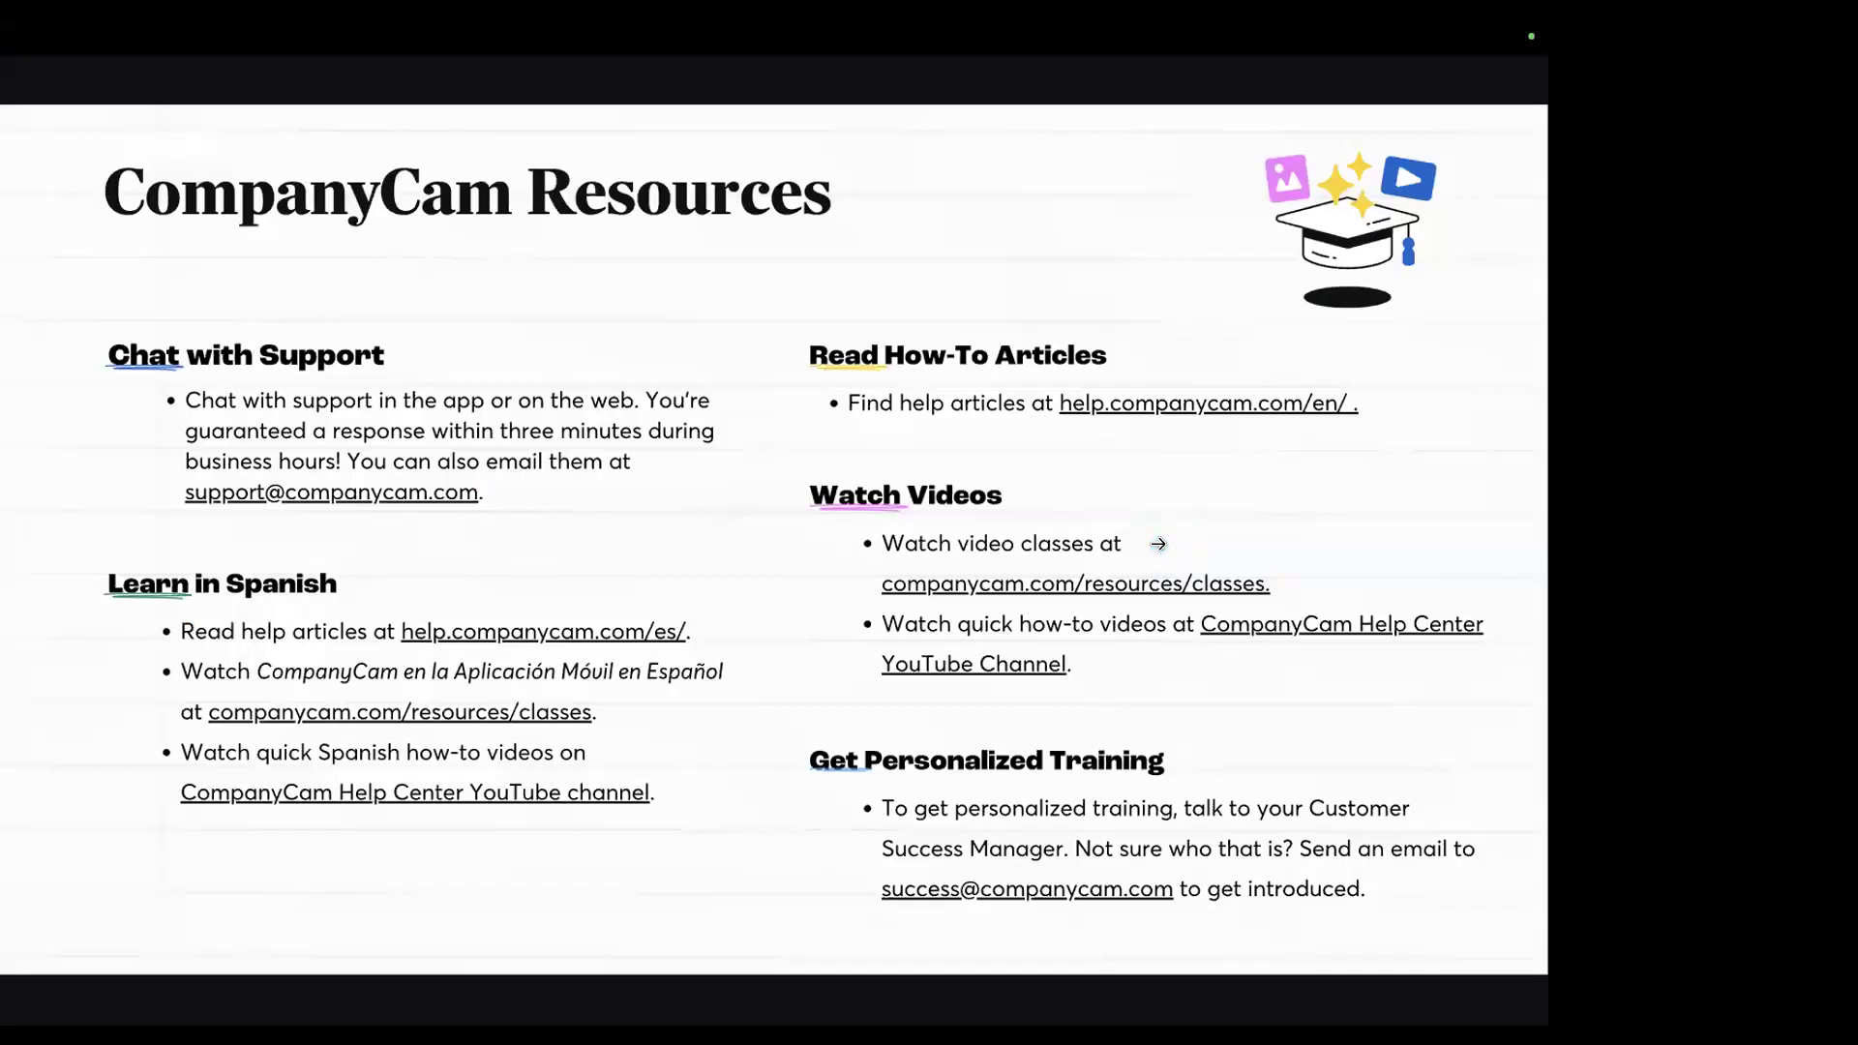